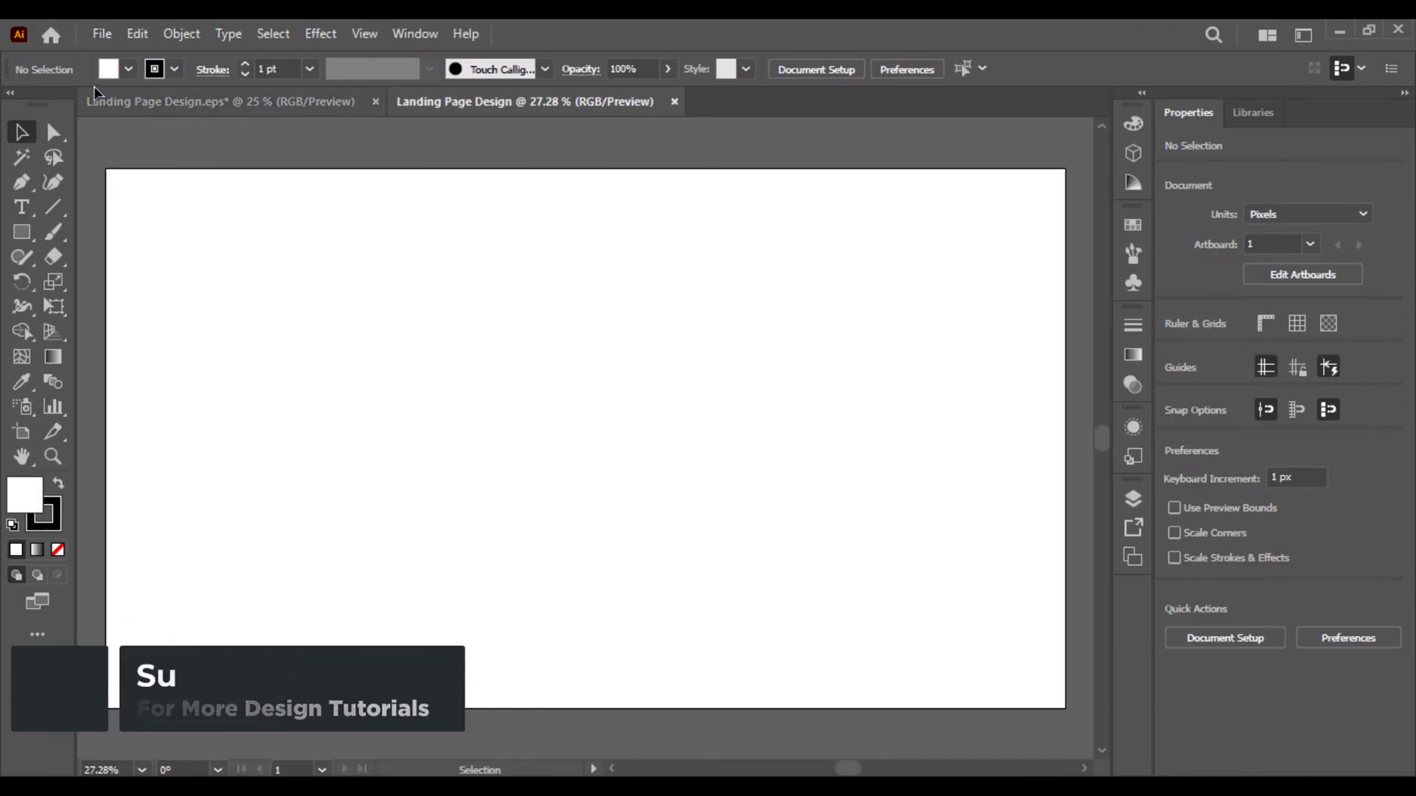
Draw a rectangle without stroke covering the whole 2560 × 1440 px artboard and fill it with the lightest gray swatch
left_click(20, 233)
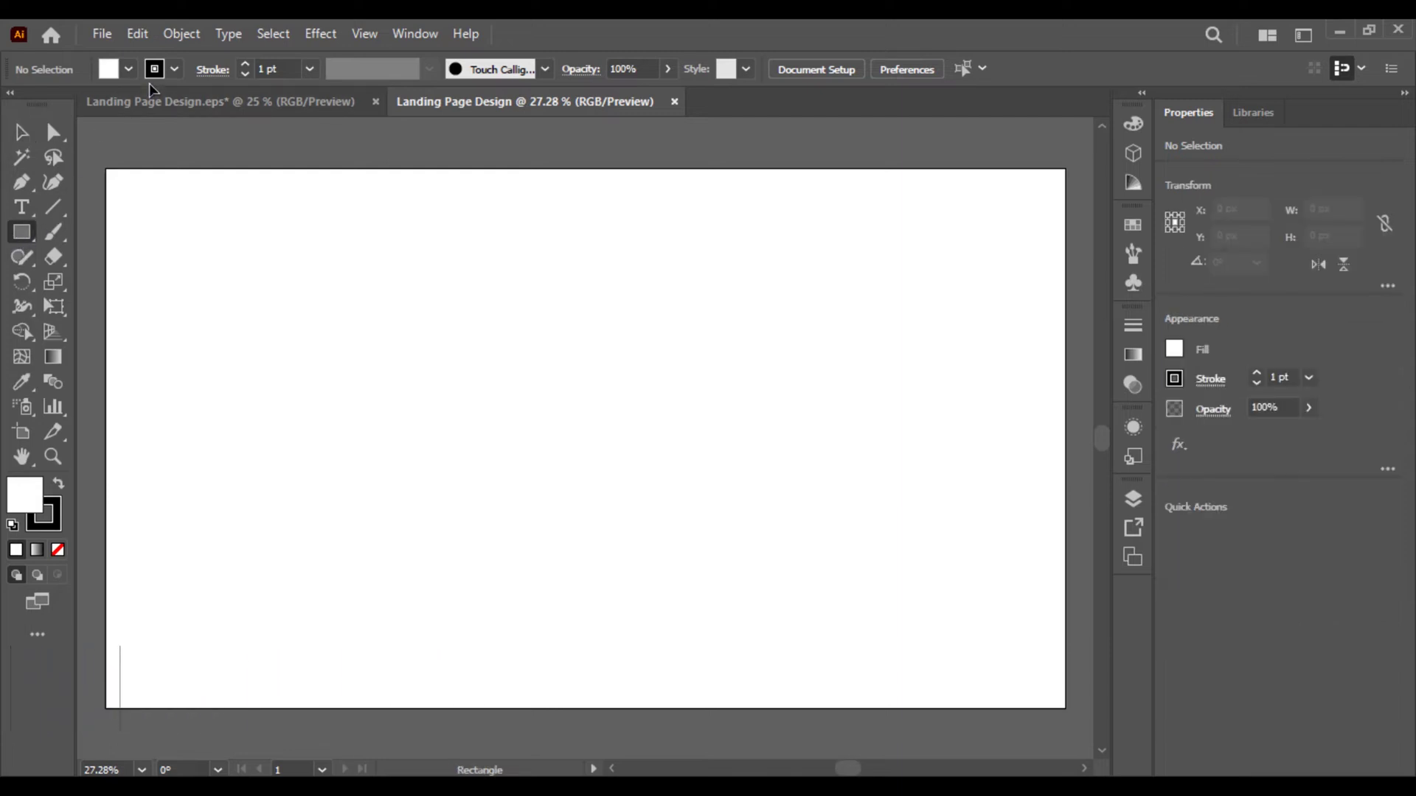
left_click(159, 74)
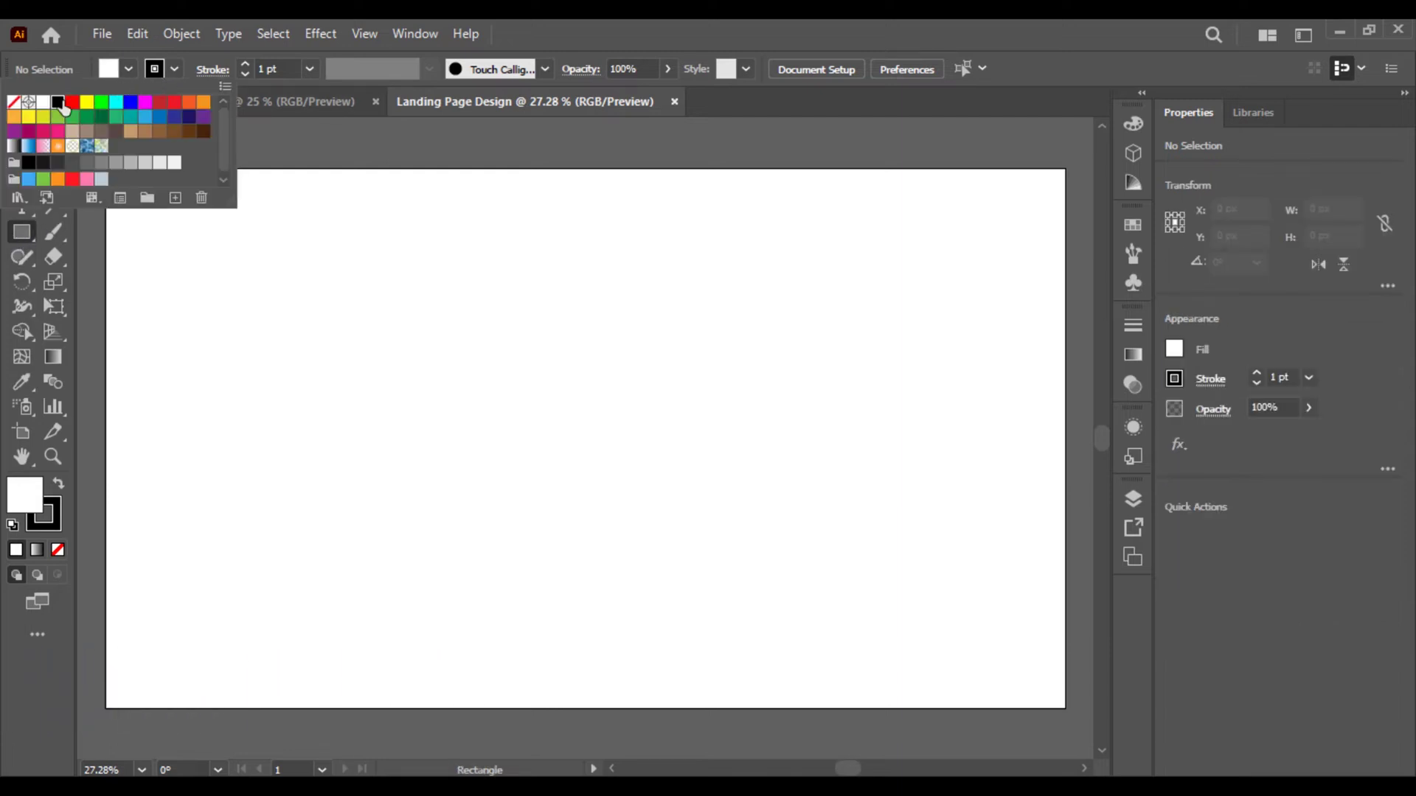
left_click(14, 104)
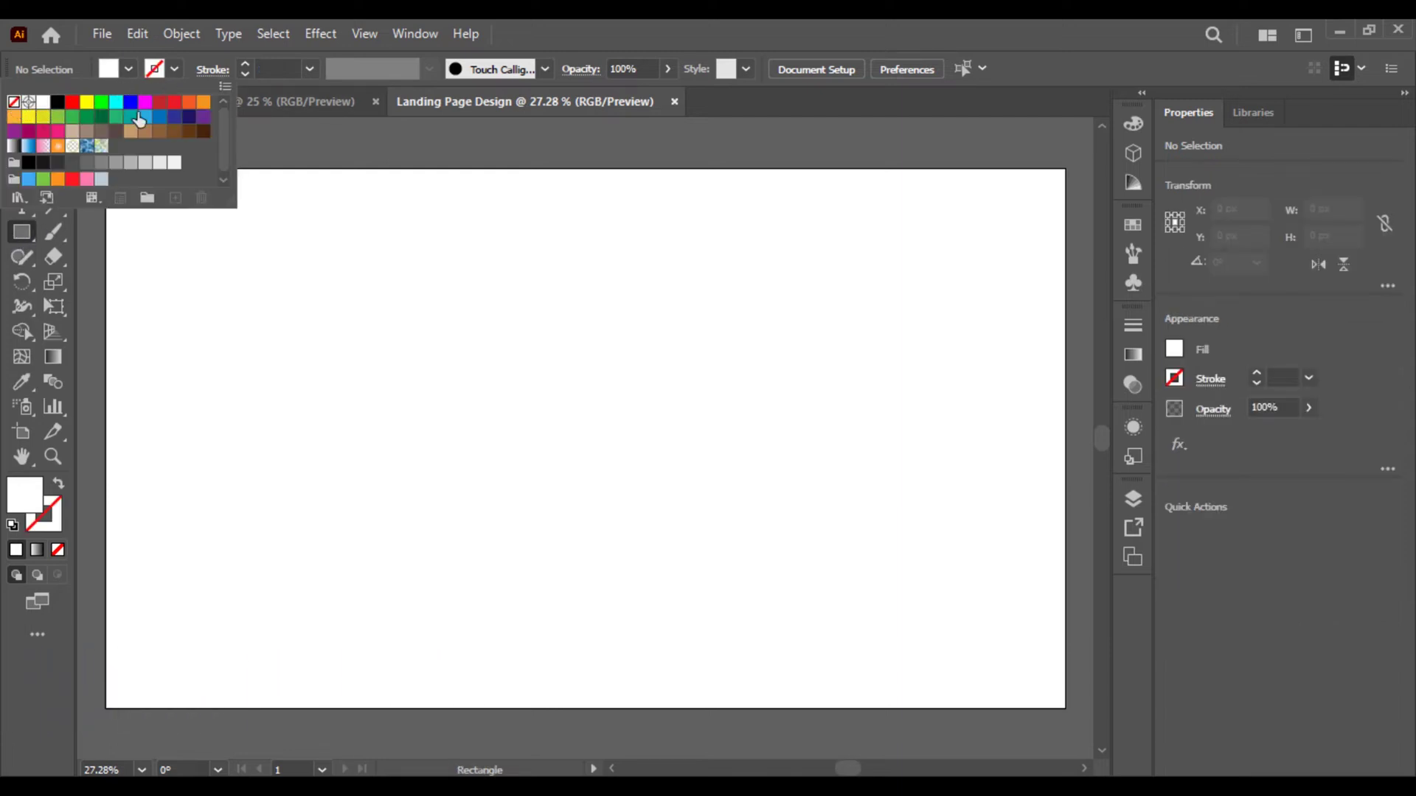
left_click(291, 148)
left_click_drag(106, 171, 1065, 708)
left_click(129, 68)
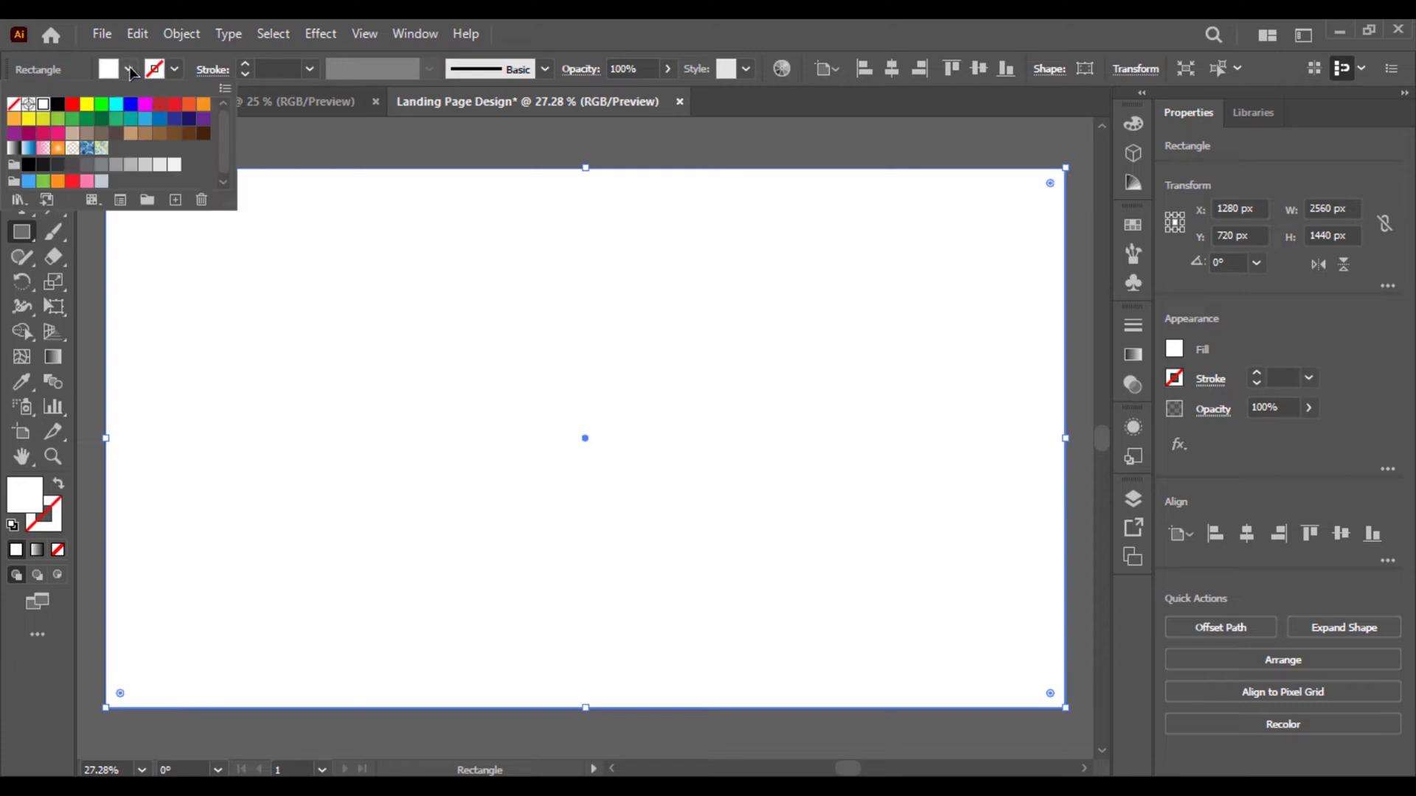
left_click(169, 167)
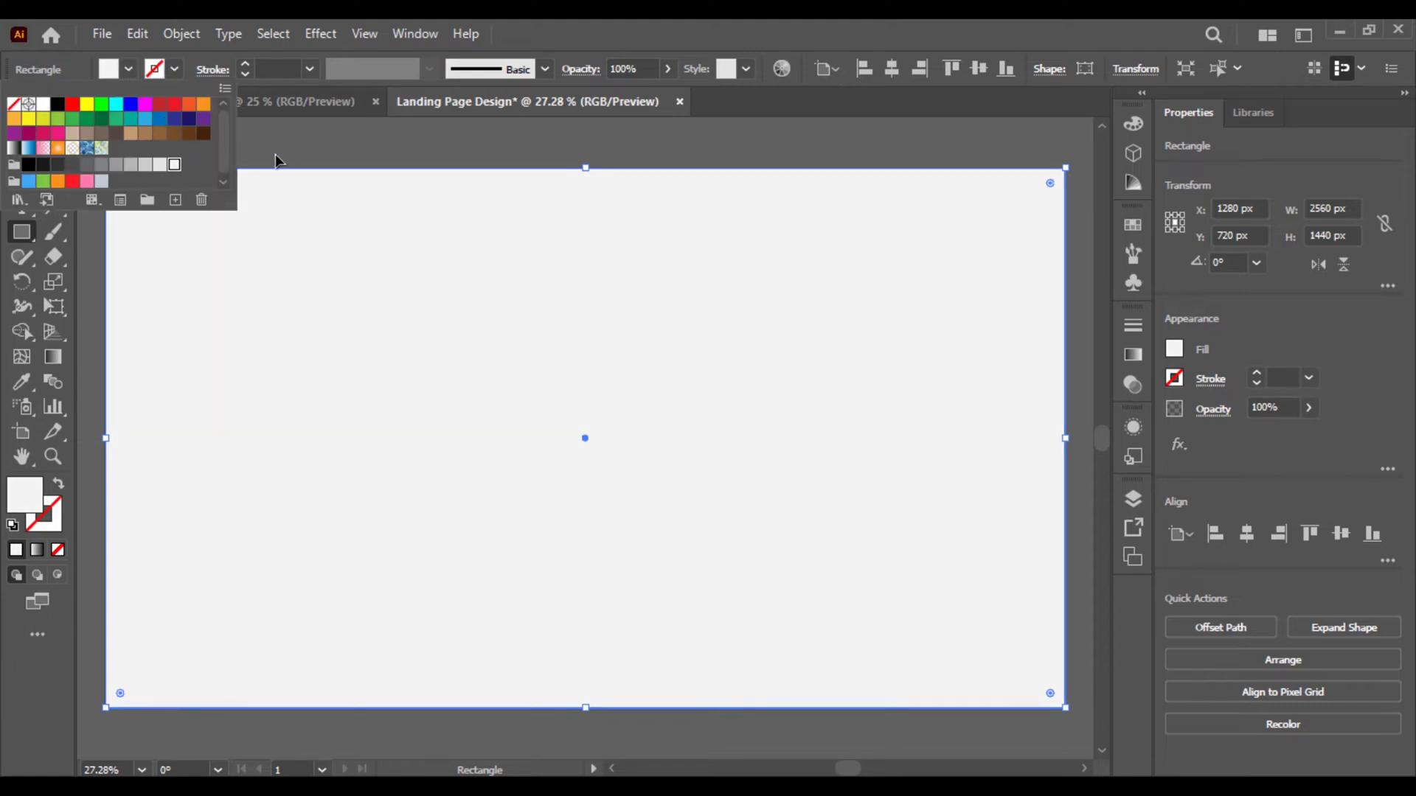
left_click(303, 151)
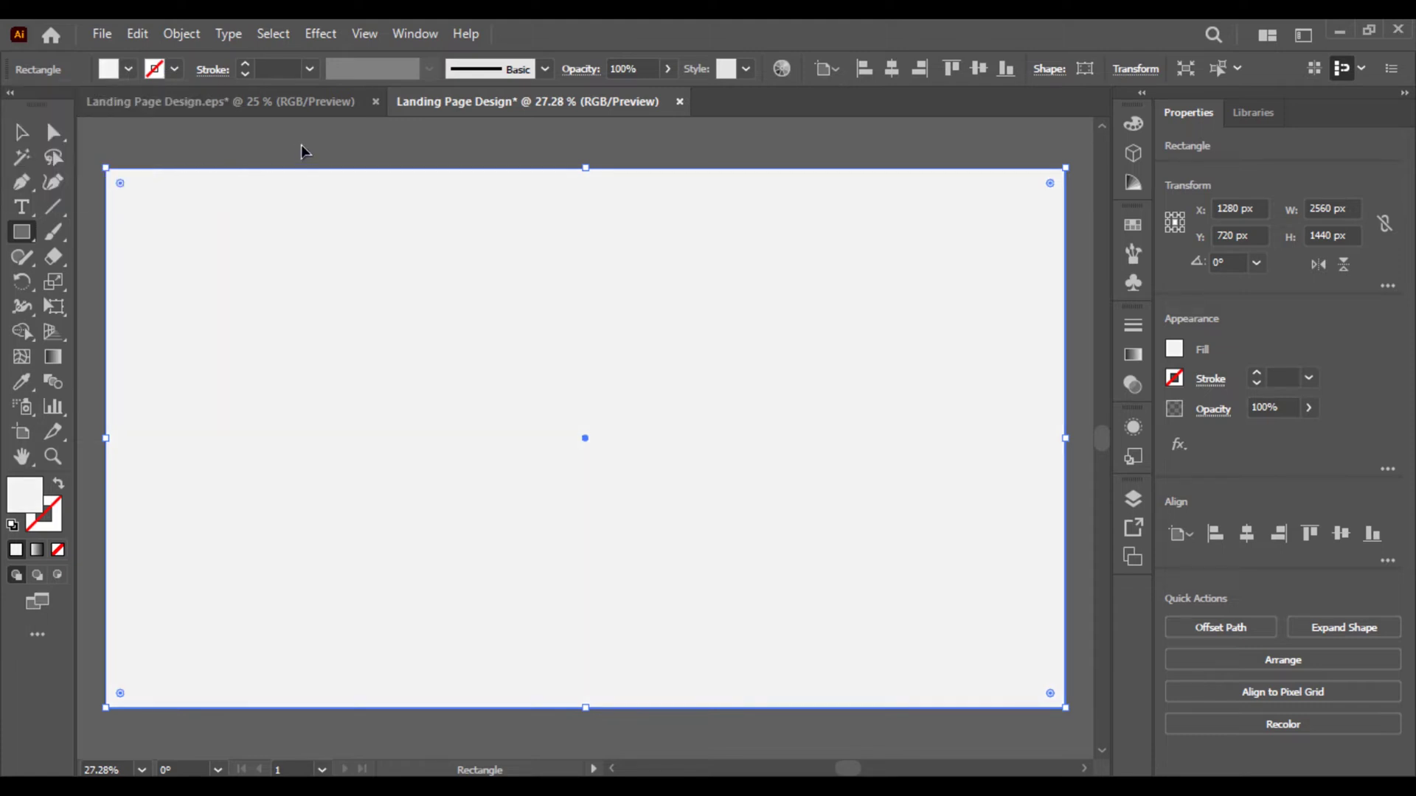
Offset the rectangle's path inward by -150 px with miter joins and a miter limit of 4
left_click(182, 37)
mouse_move(458, 525)
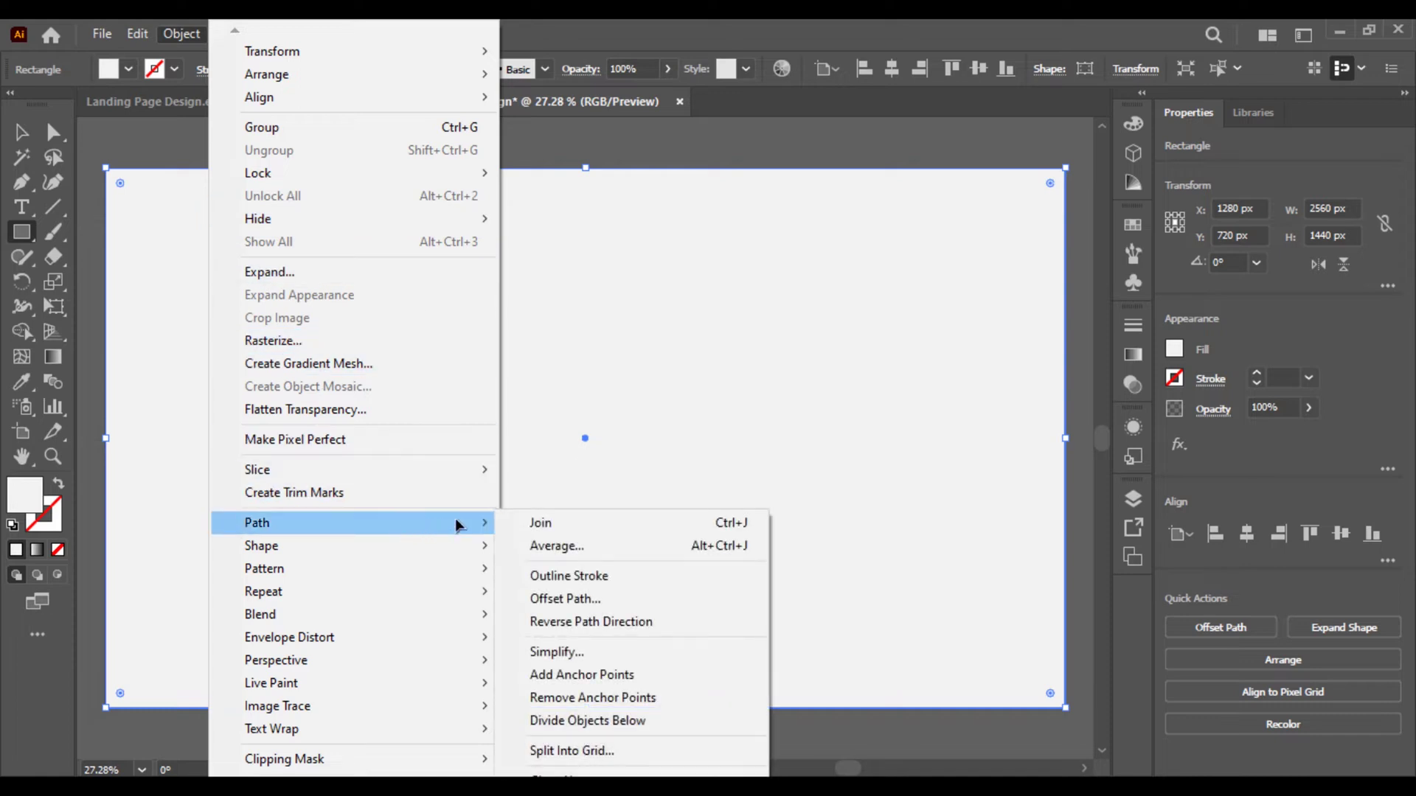
left_click(571, 599)
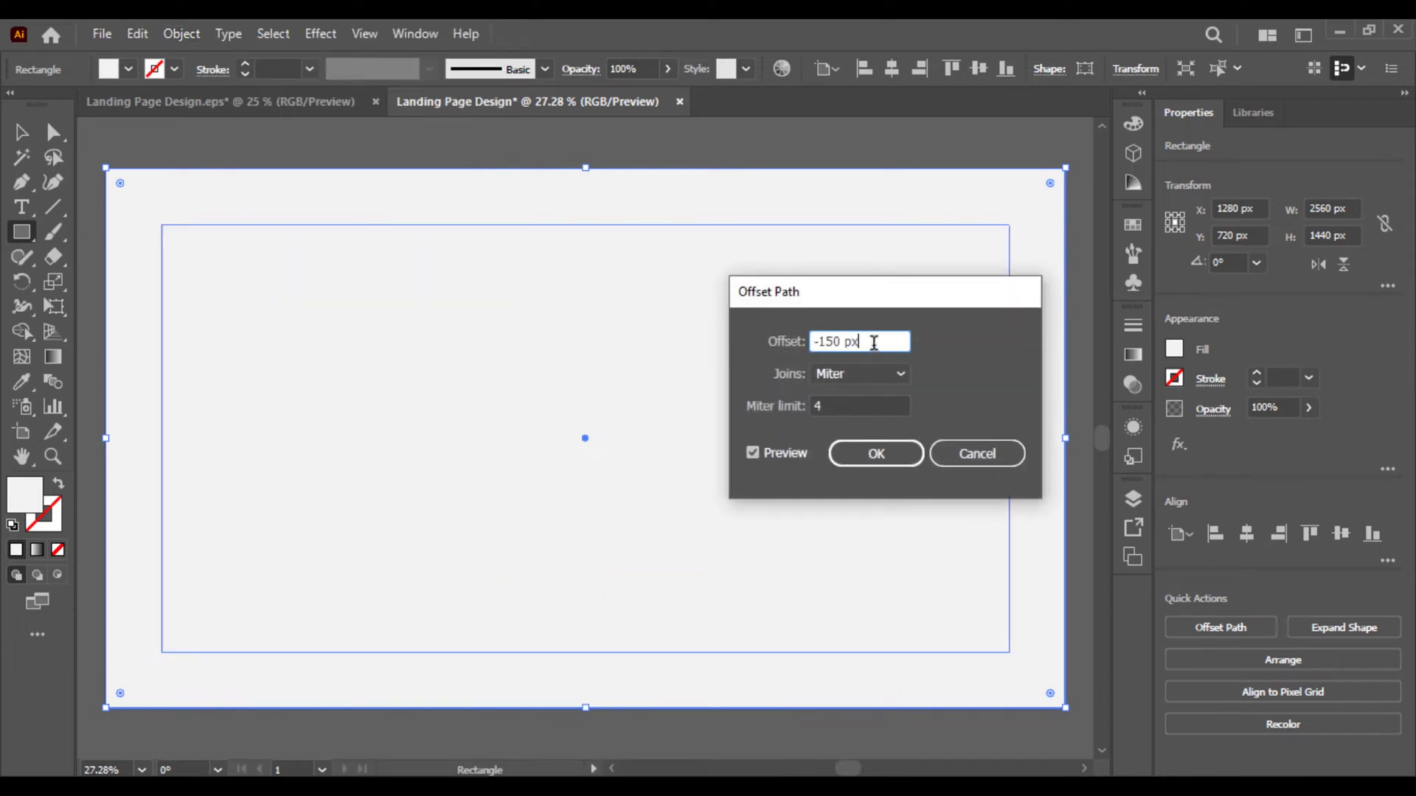
left_click(884, 452)
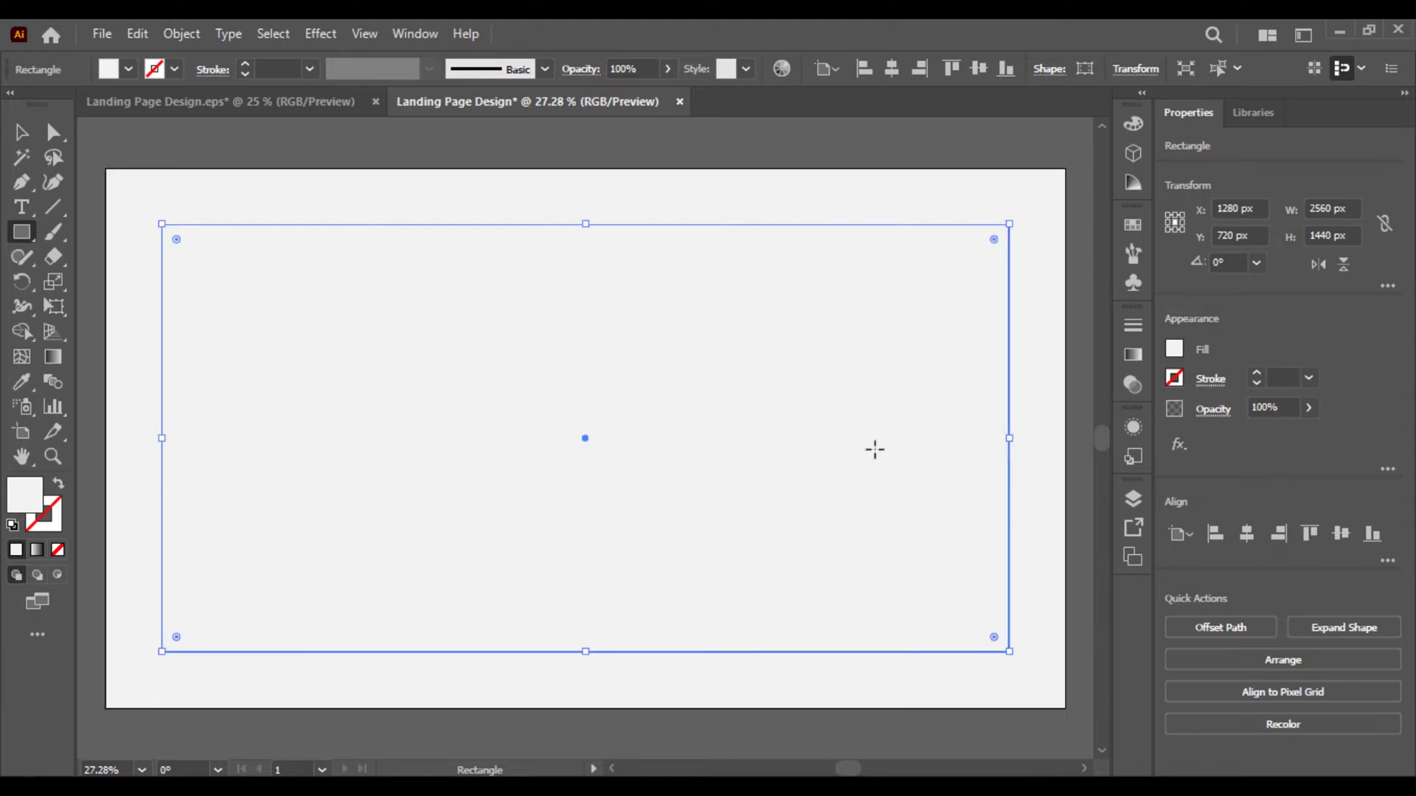
Fill the inset rectangle with a darker light gray so it stands out from the background rectangle
left_click(127, 70)
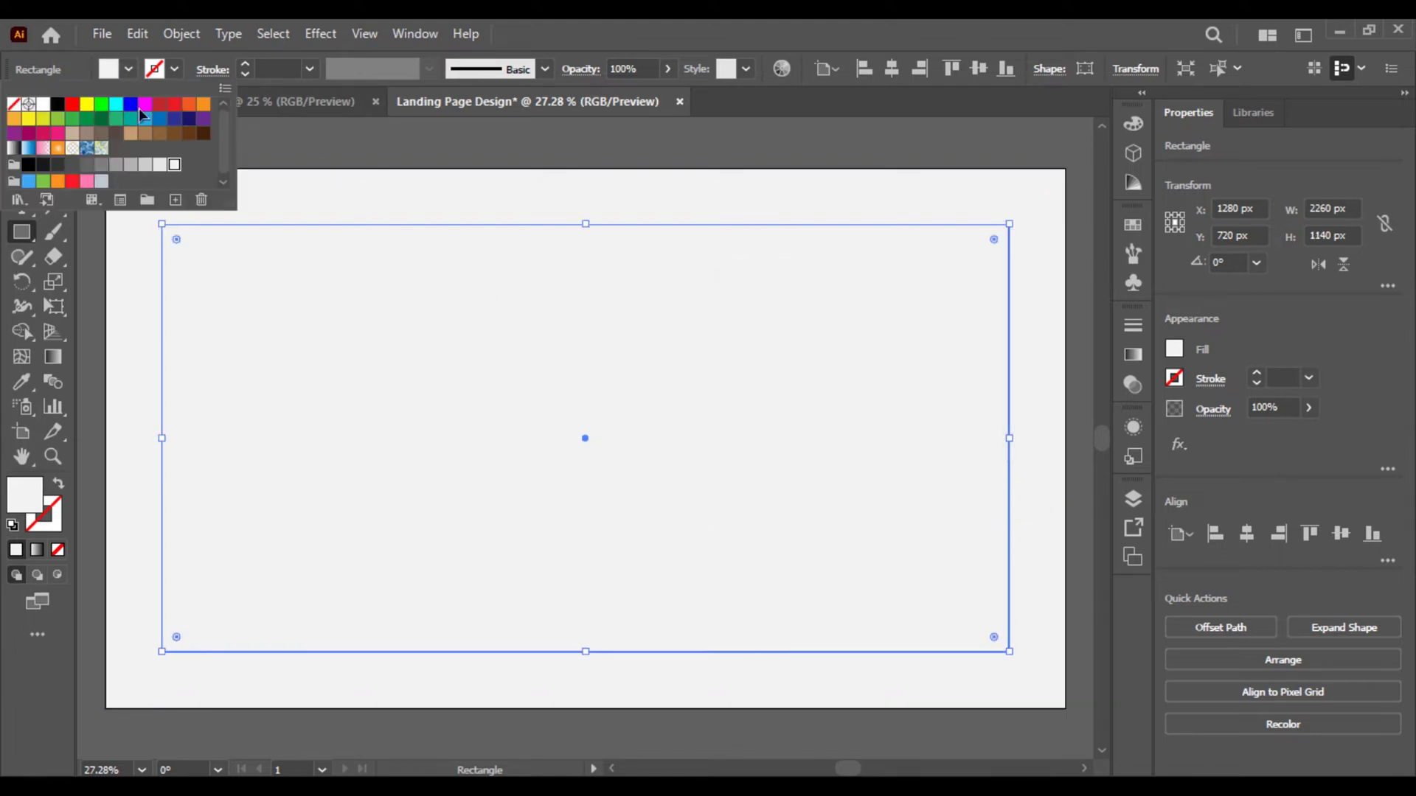
left_click(157, 165)
left_click(146, 165)
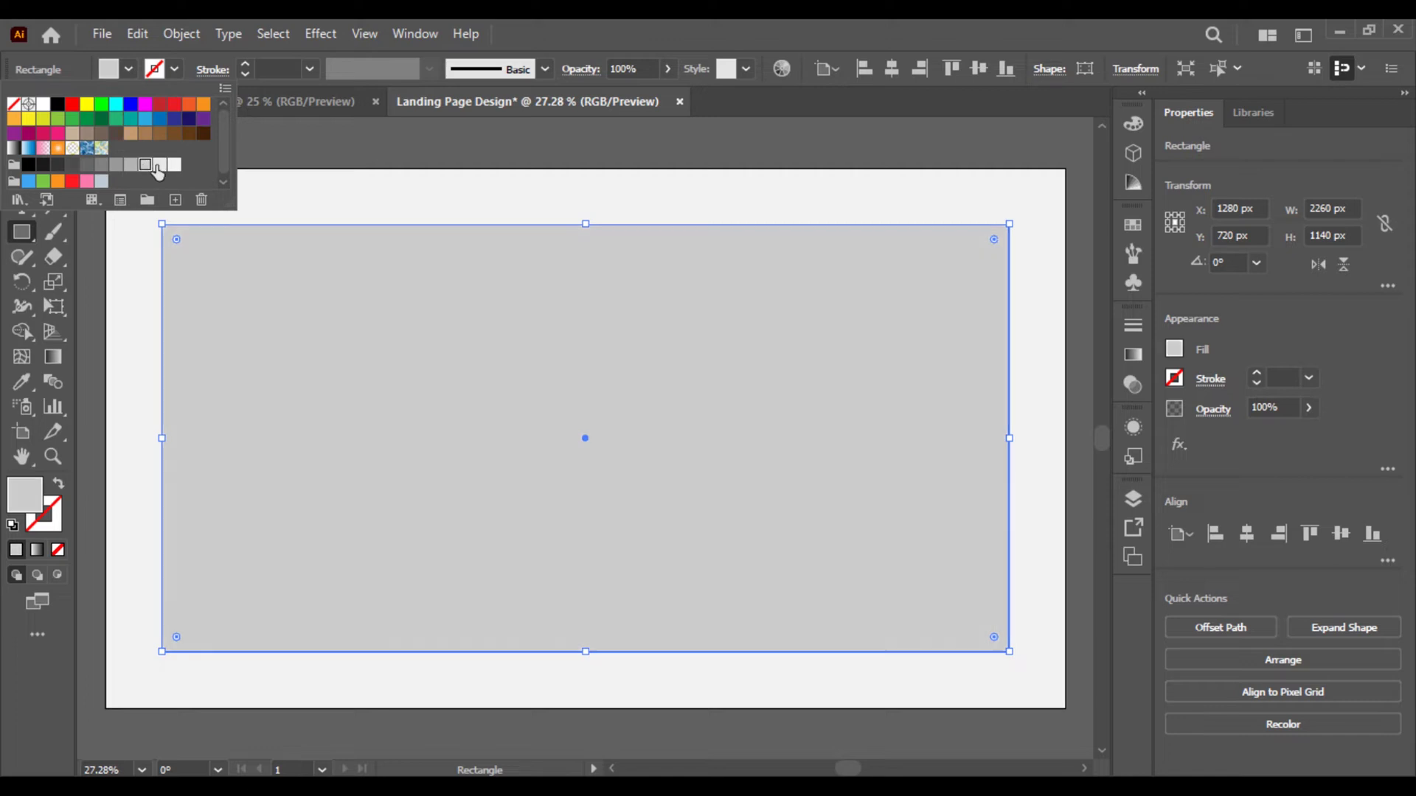
left_click(384, 154)
left_click(384, 153)
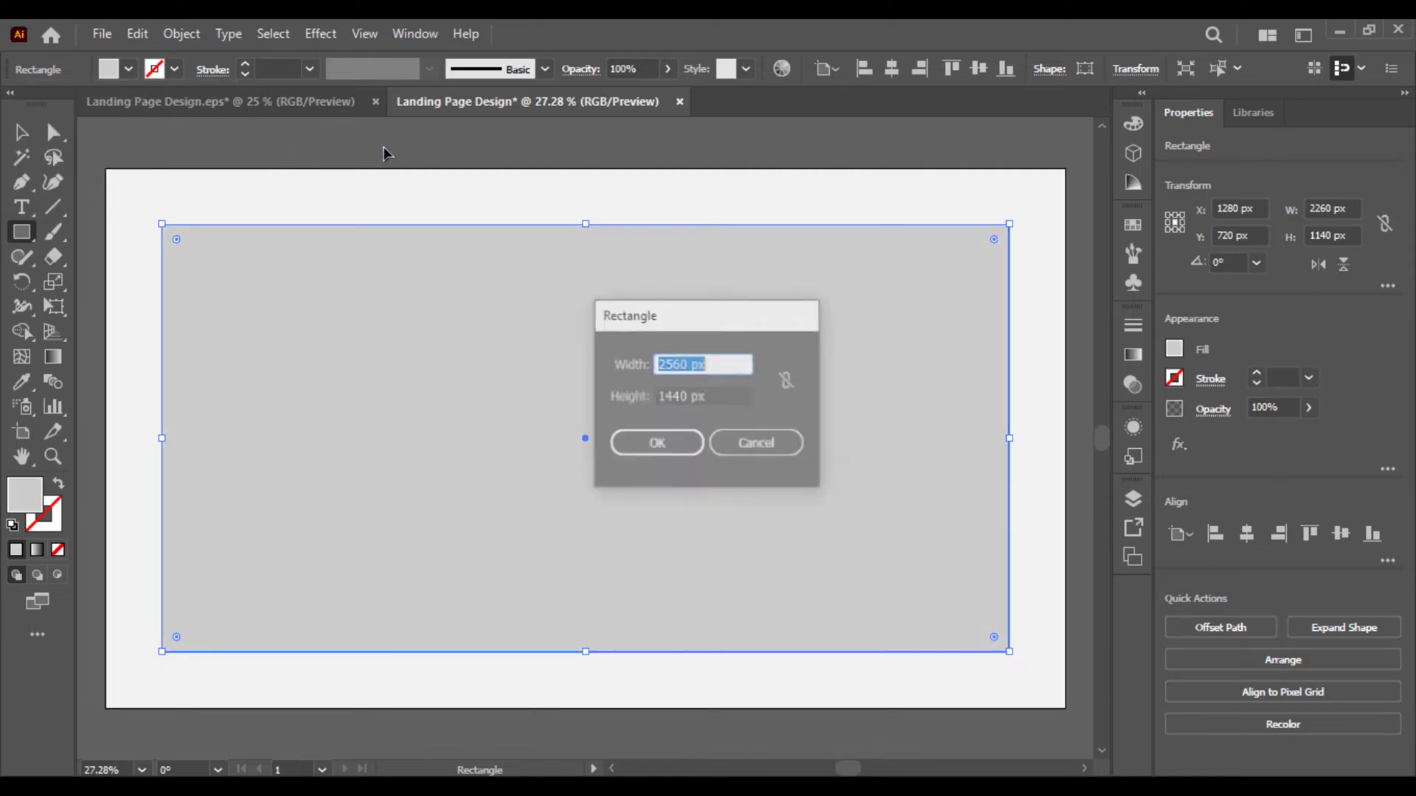
left_click(765, 443)
Convert the gray inset rectangle into guides marking the page margins
left_click(22, 133)
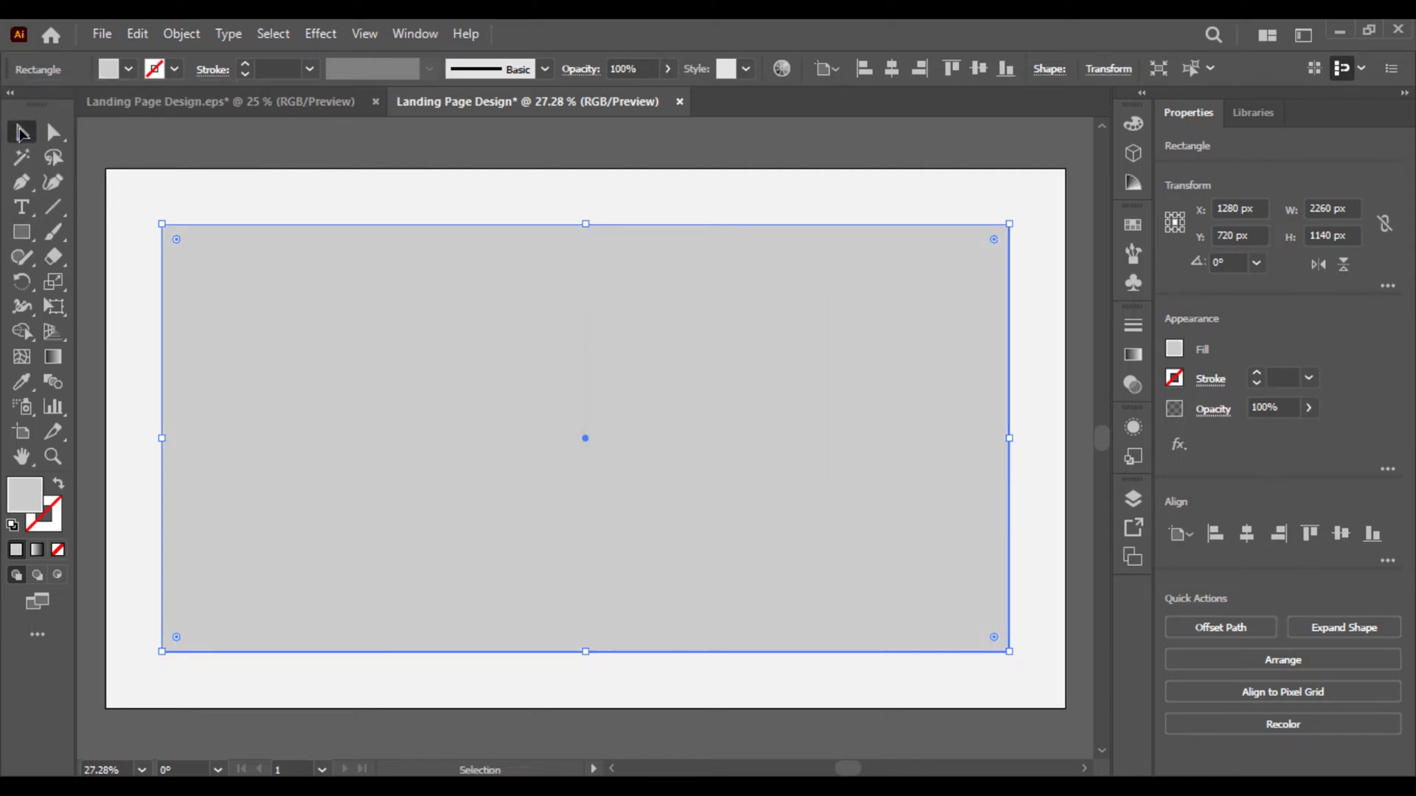
left_click(275, 148)
left_click(463, 317)
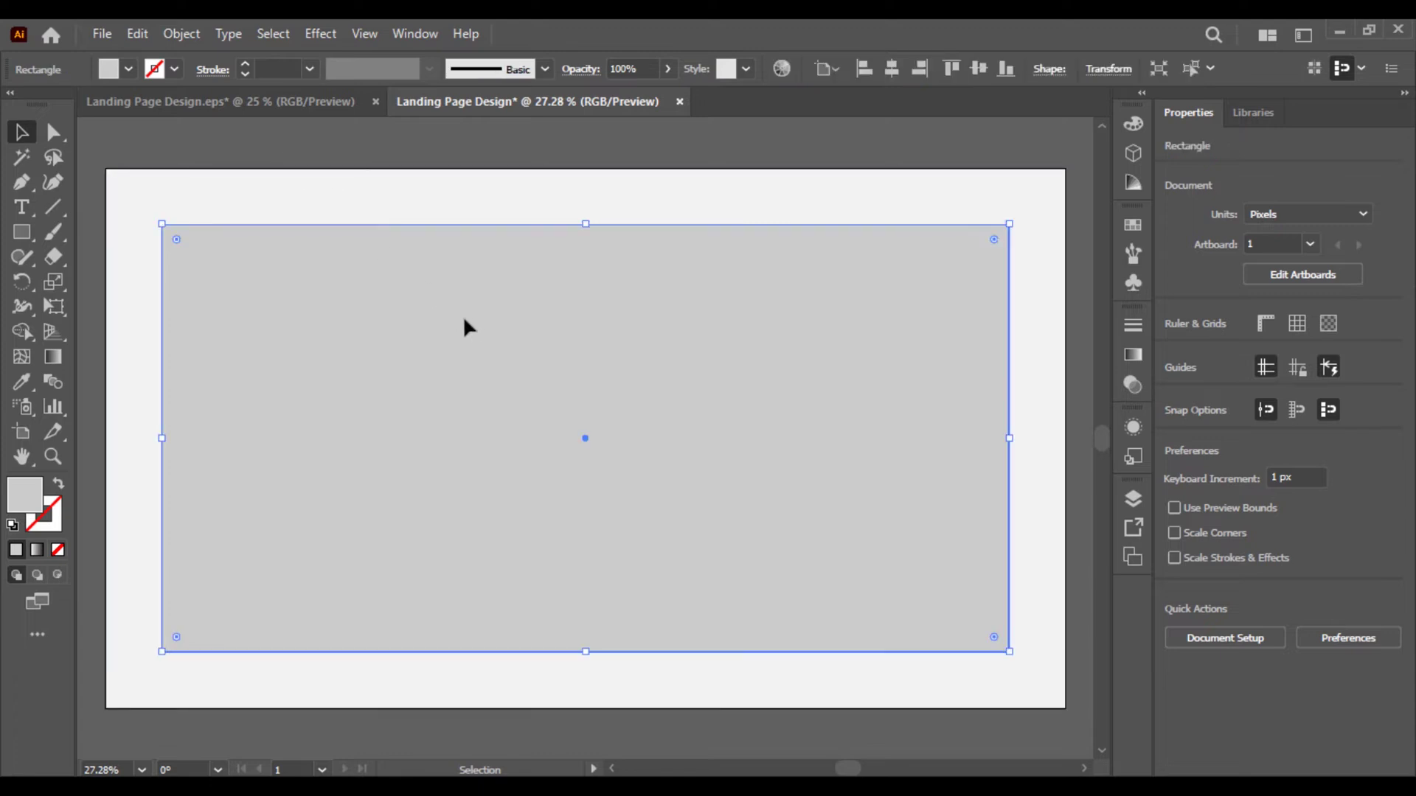
right_click(464, 320)
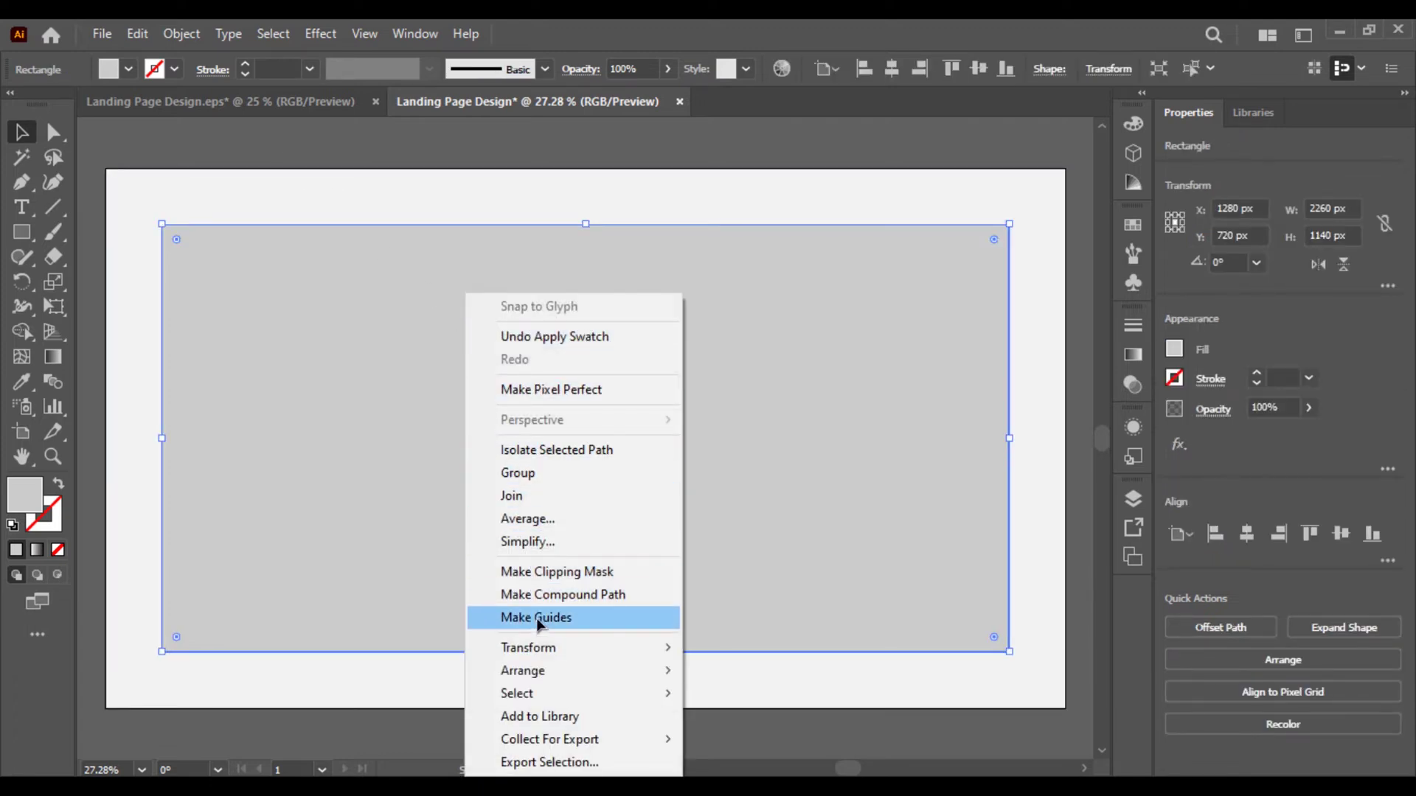
left_click(567, 618)
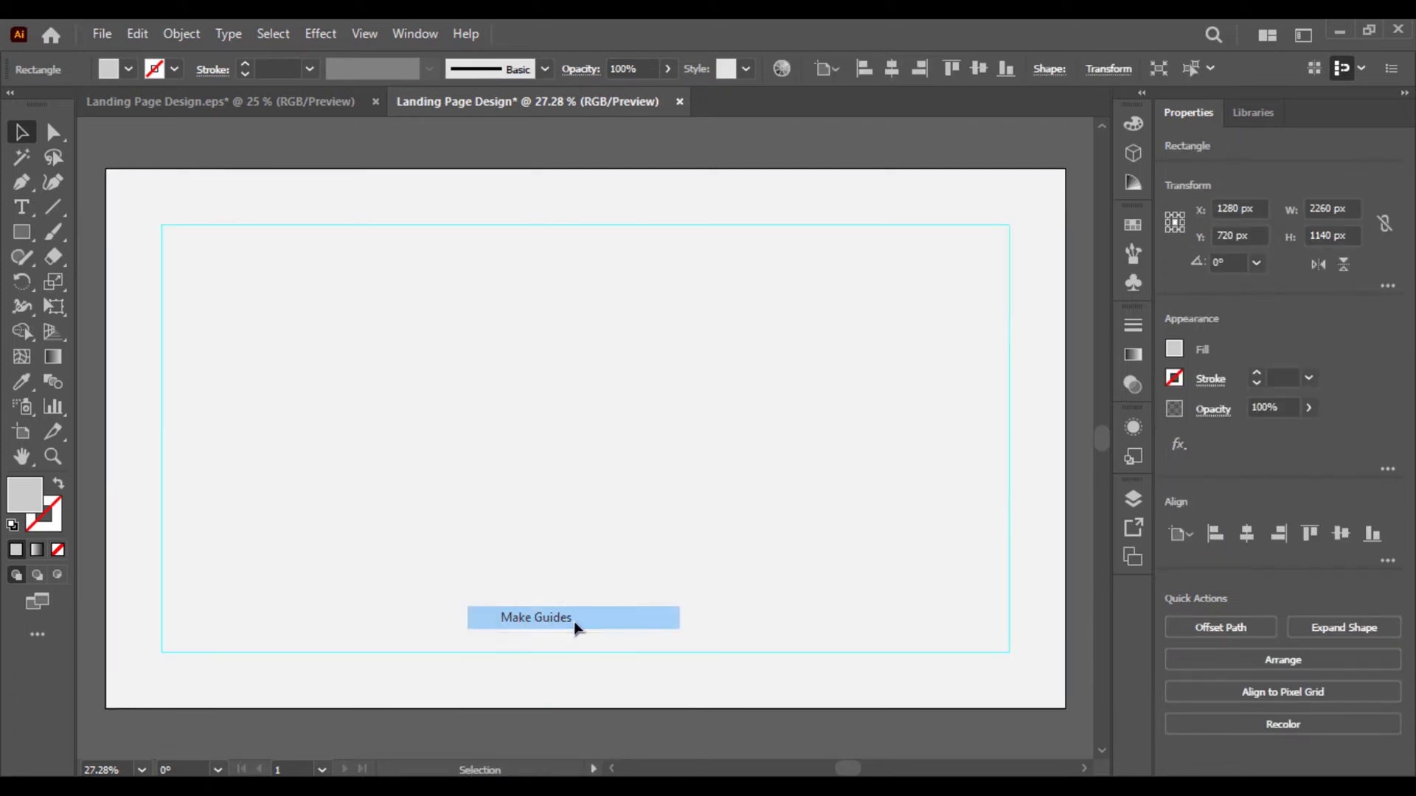
Delete the light gray background rectangle, keeping the margin guides
left_click(367, 198)
left_click(324, 180)
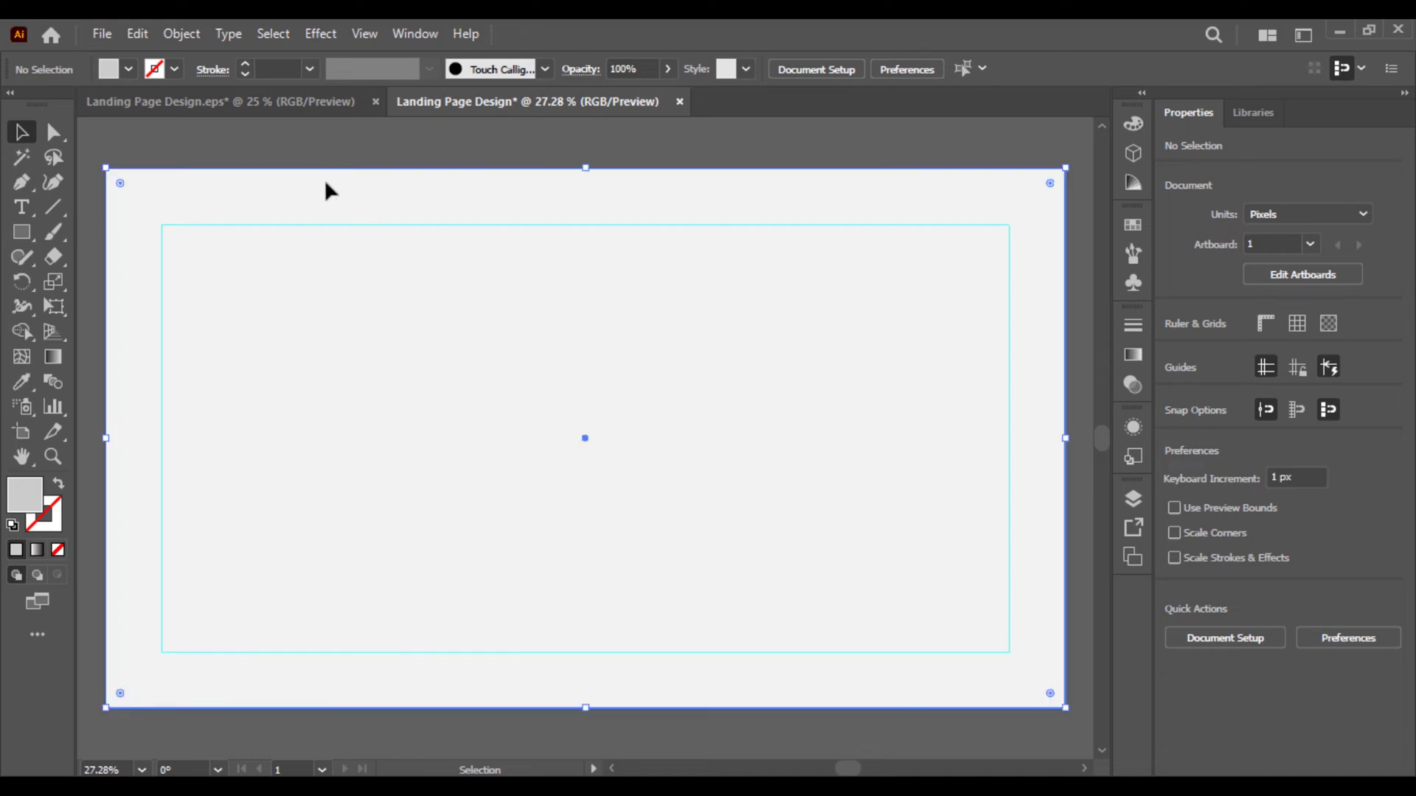
key("Delete")
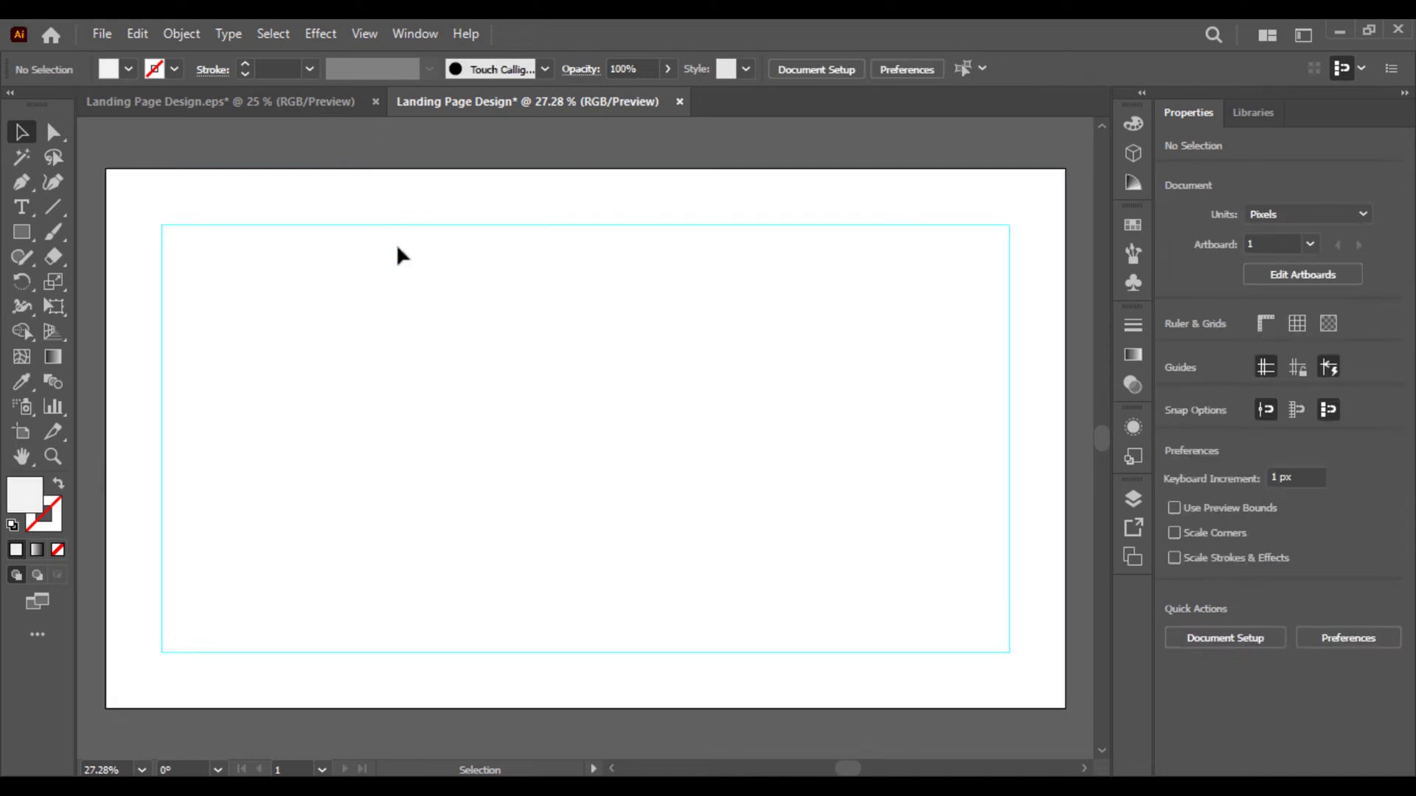
Draw a new 2560 × 1440 px rectangle over the whole artboard and give it a linear white-to-black gradient fill
left_click(22, 233)
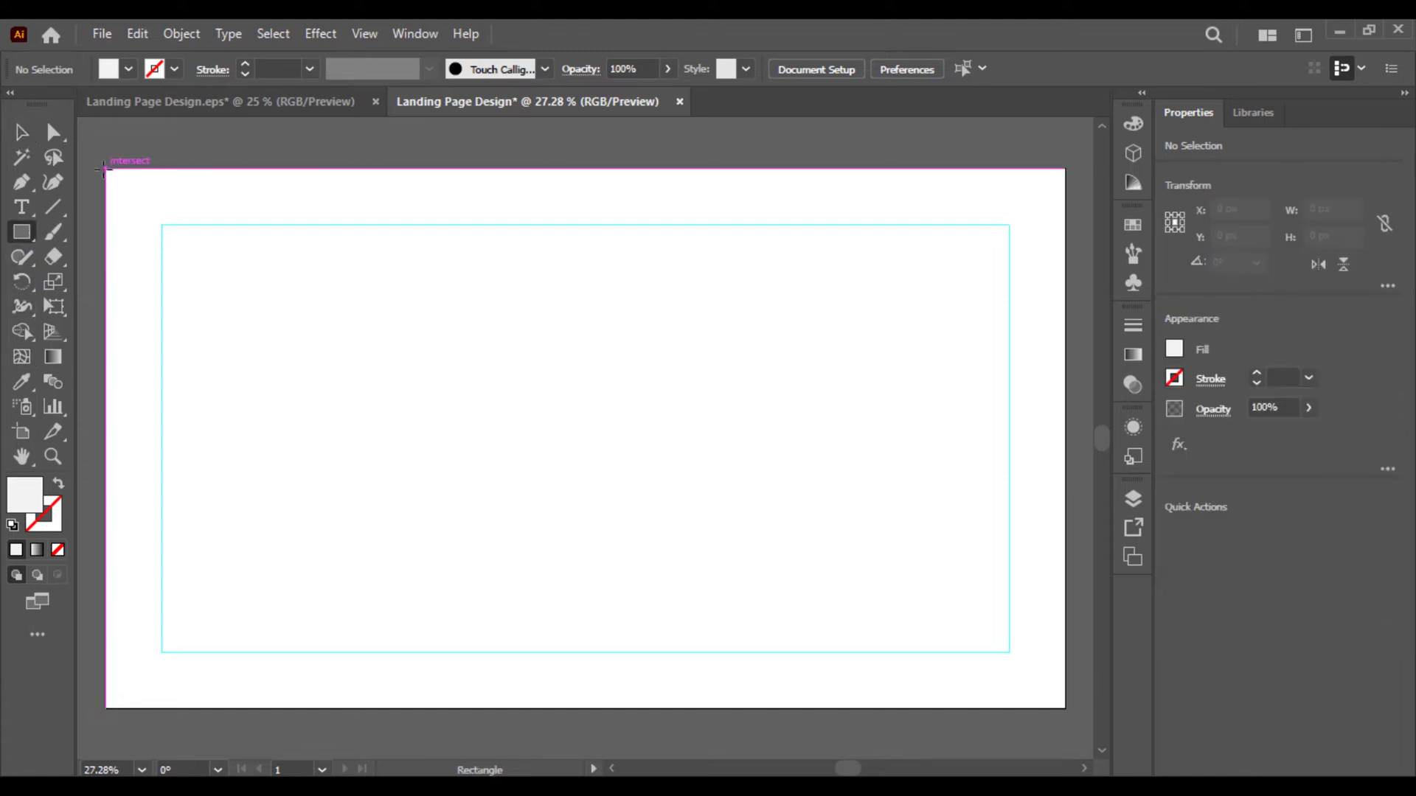
mouse_move(105, 170)
left_mouse_down()
mouse_move(225, 279)
mouse_move(830, 587)
mouse_move(1031, 665)
mouse_move(1069, 708)
left_mouse_up()
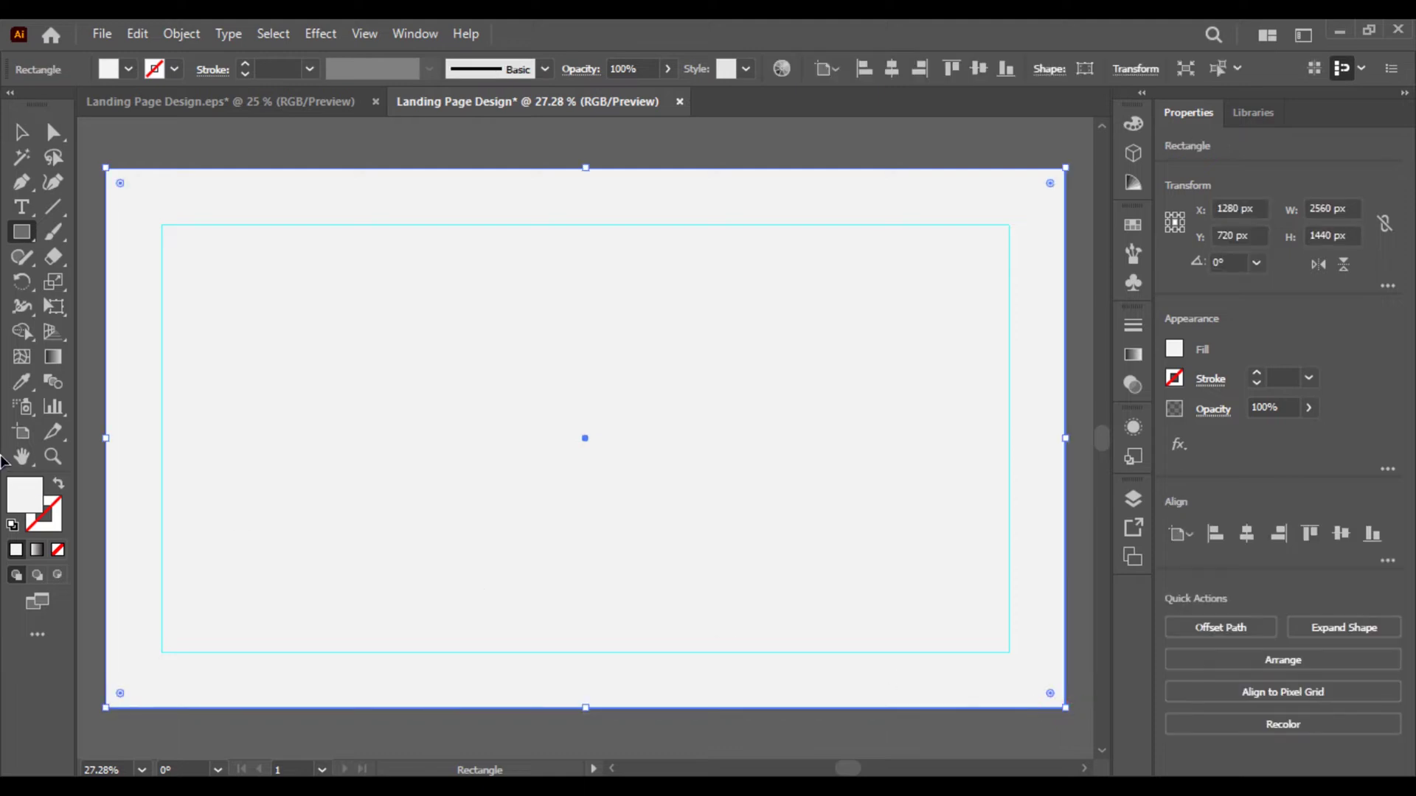
left_click(36, 550)
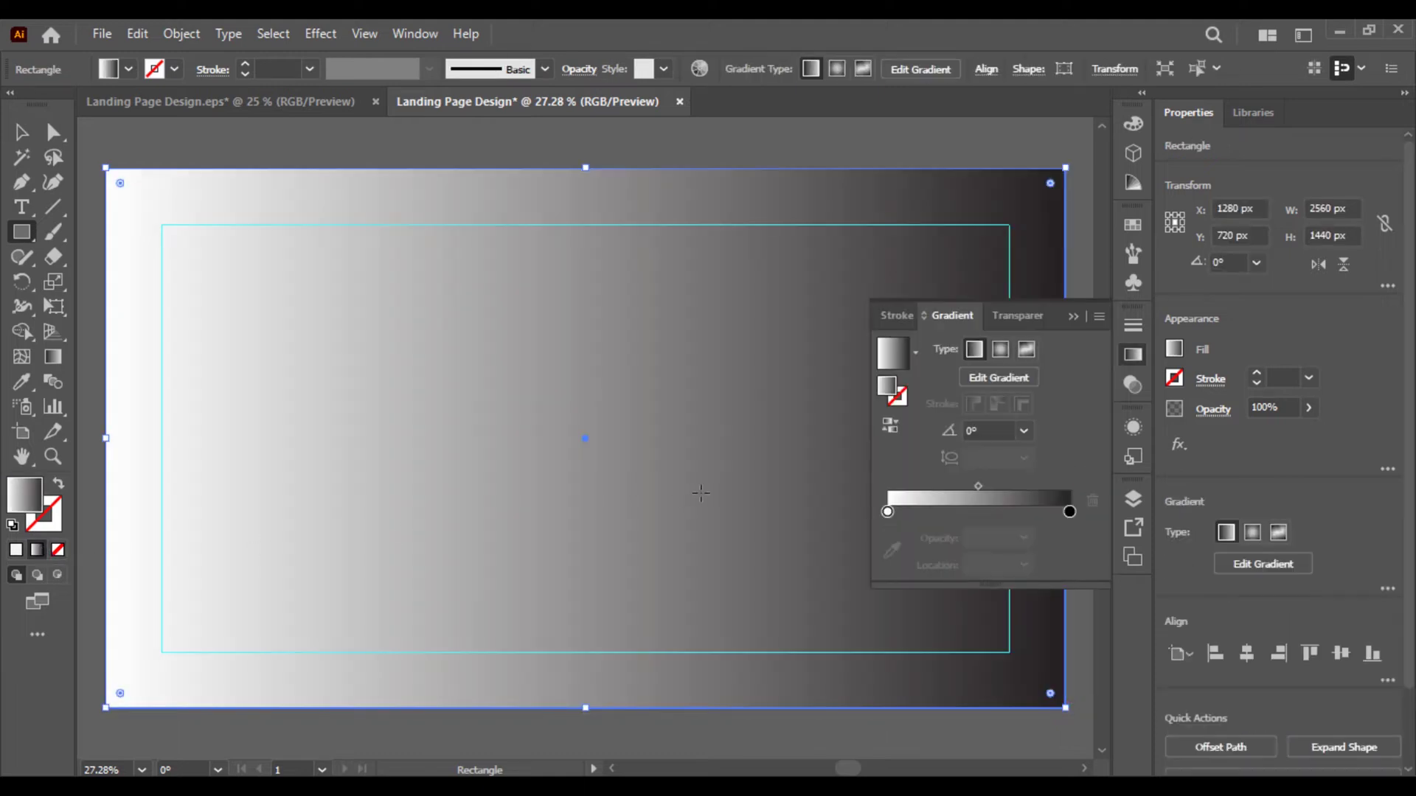
Try very light gray swatches, starting with R=242 G=242 B=242, for the gradient's black end stop
left_click(1069, 512)
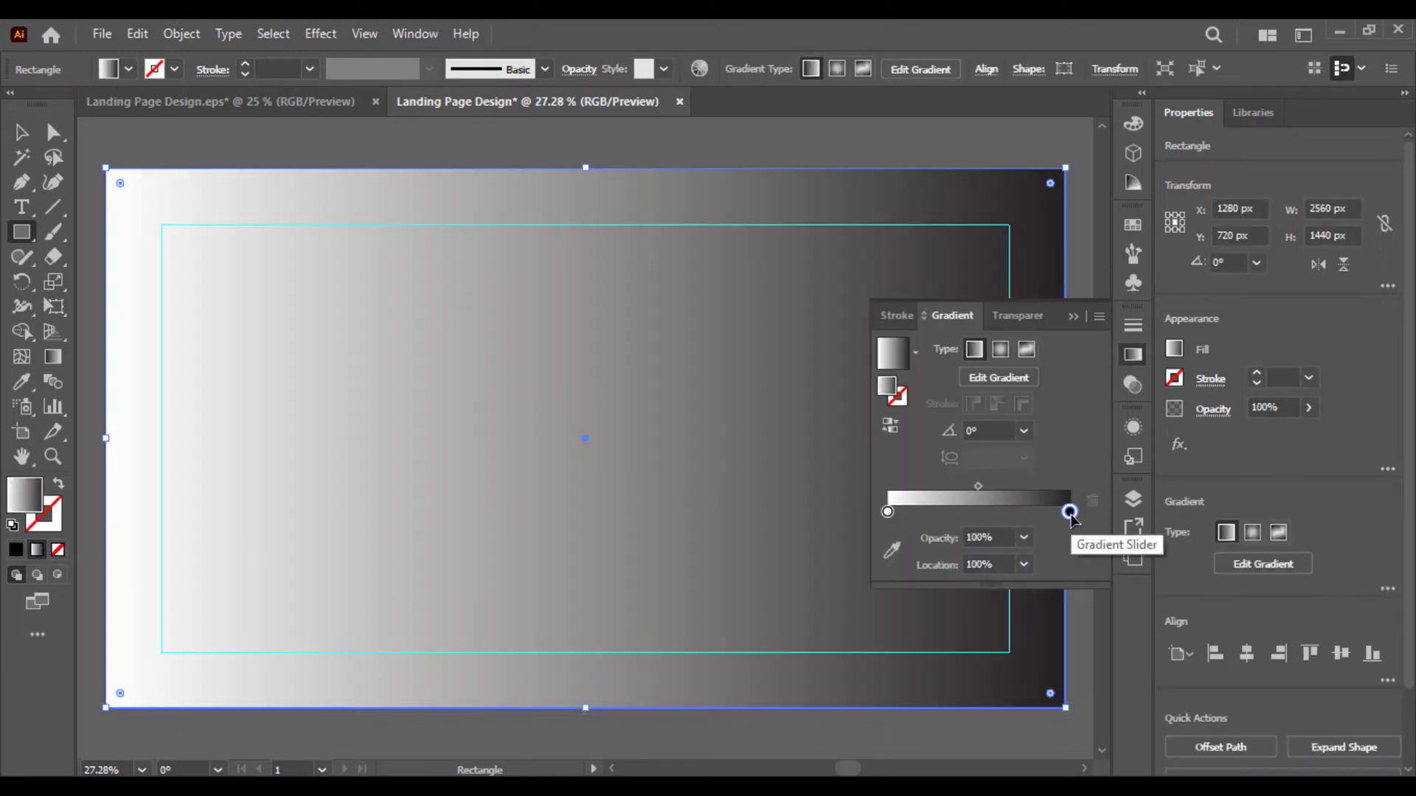
double_click(1069, 512)
left_click(992, 623)
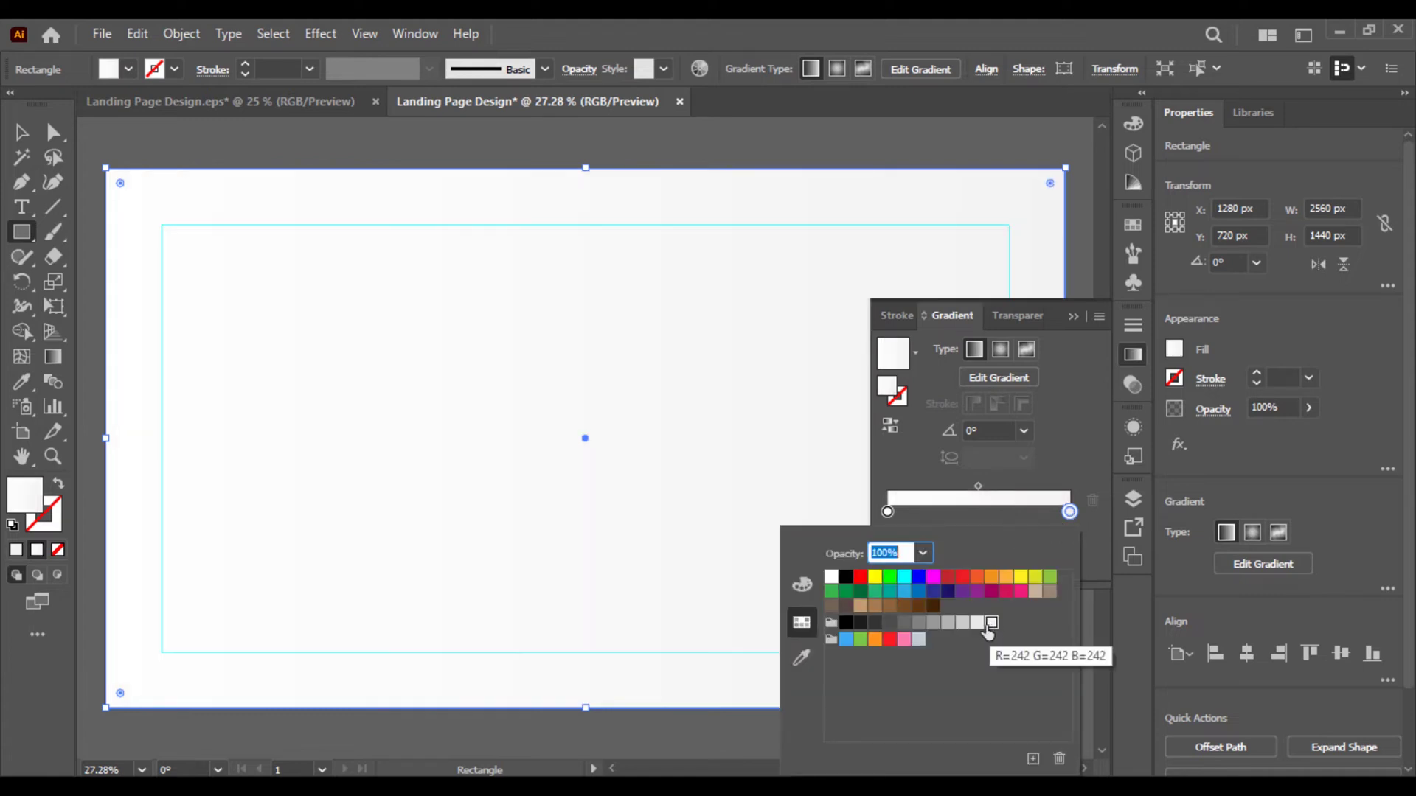
left_click(976, 624)
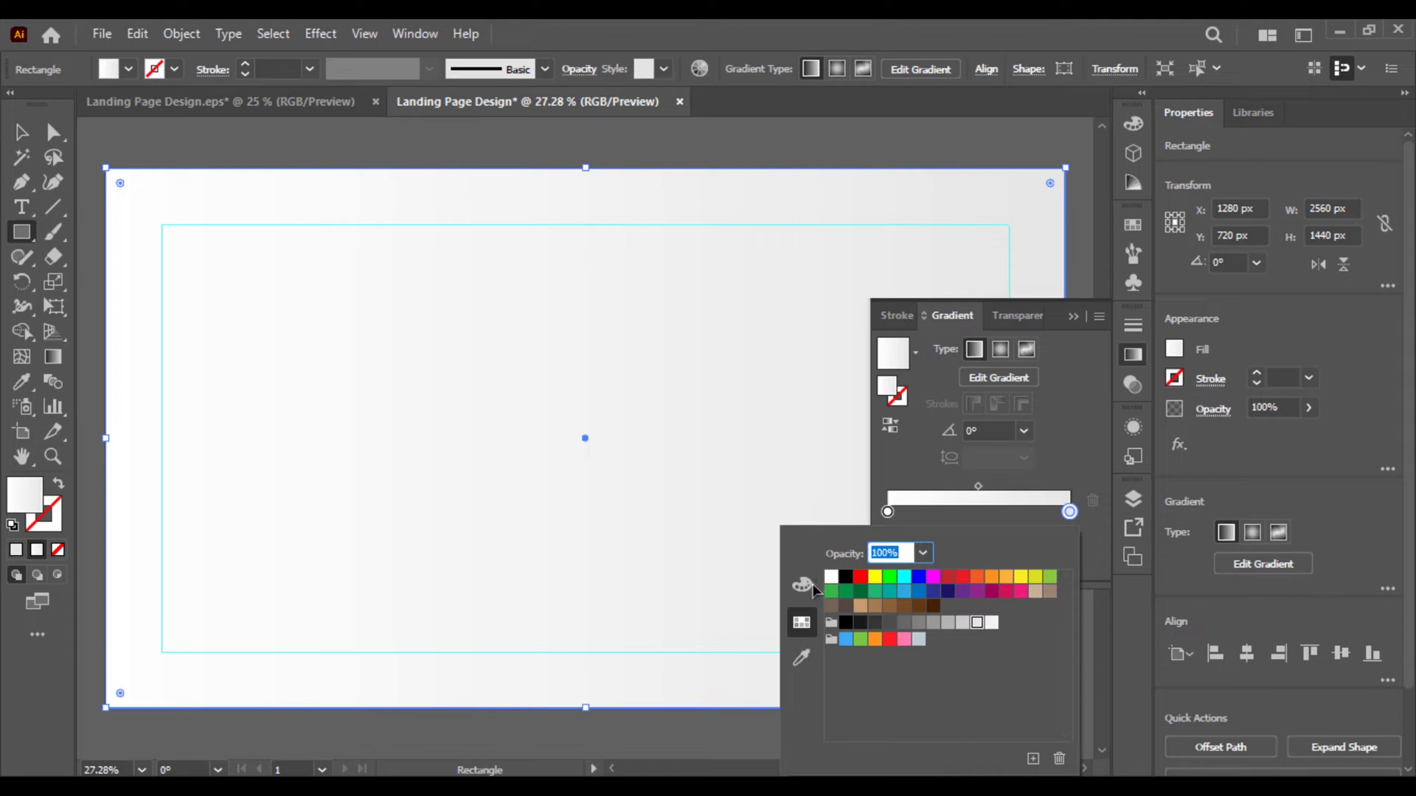
left_click(803, 587)
left_click(801, 656)
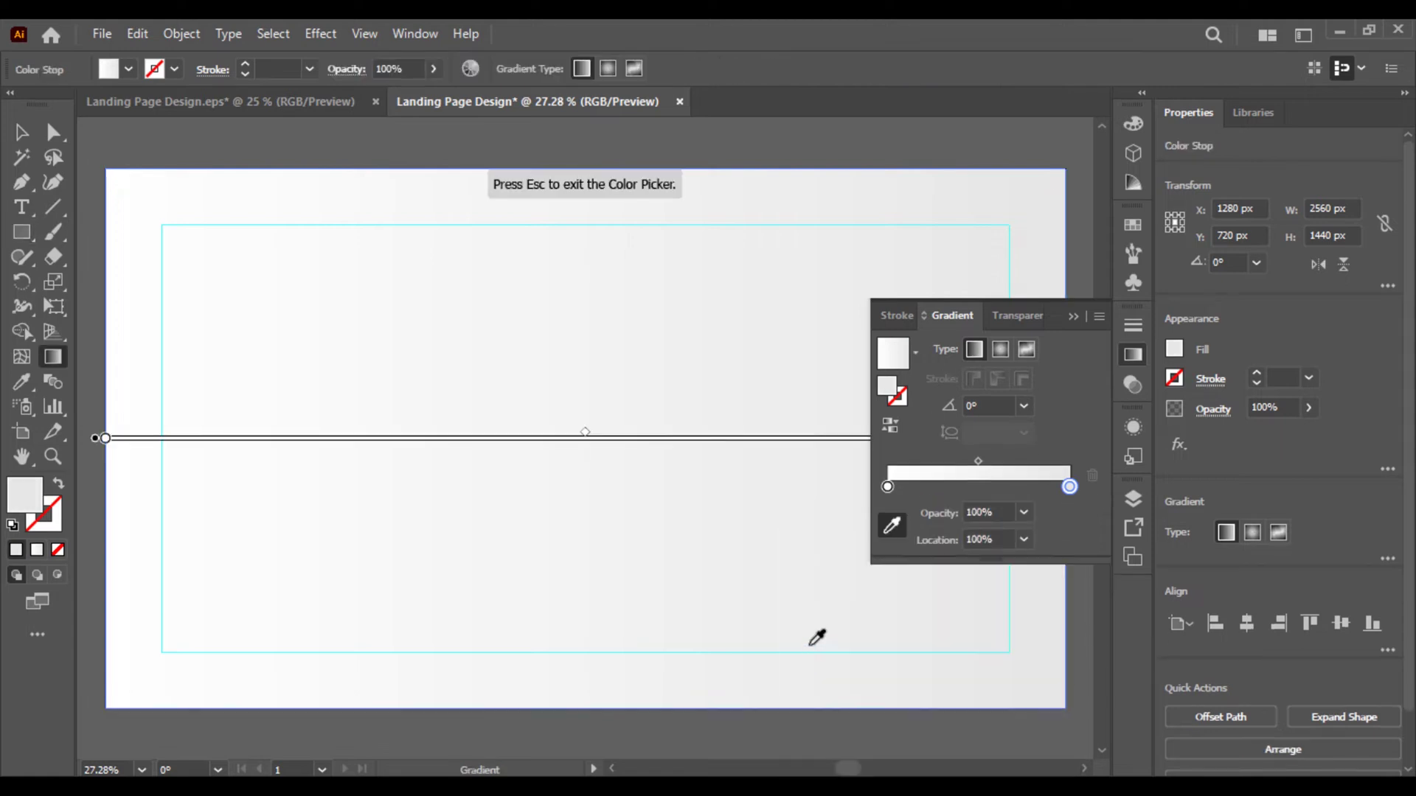
Set the gradient's end stop to the third-lightest gray swatch and deselect the rectangle
double_click(1069, 487)
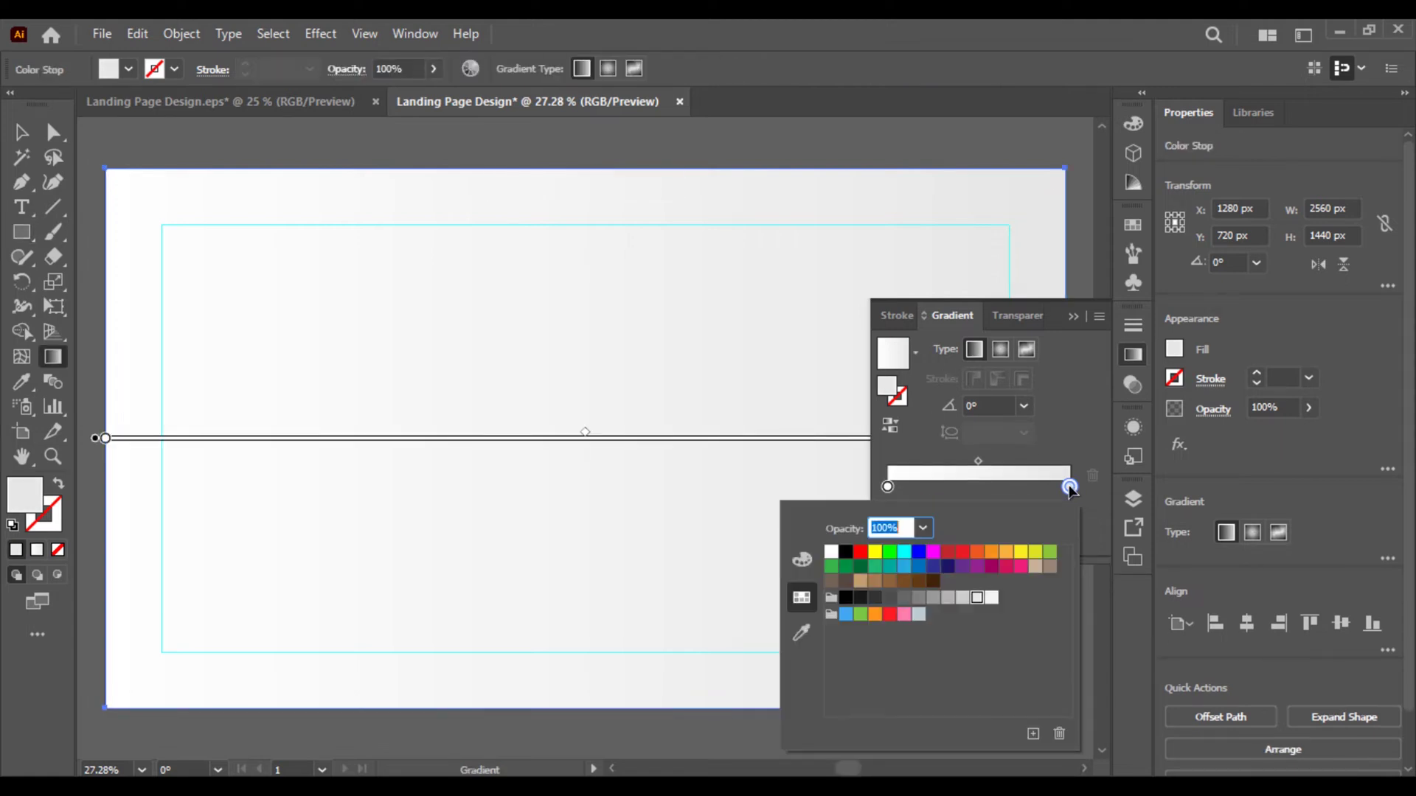
left_click(962, 598)
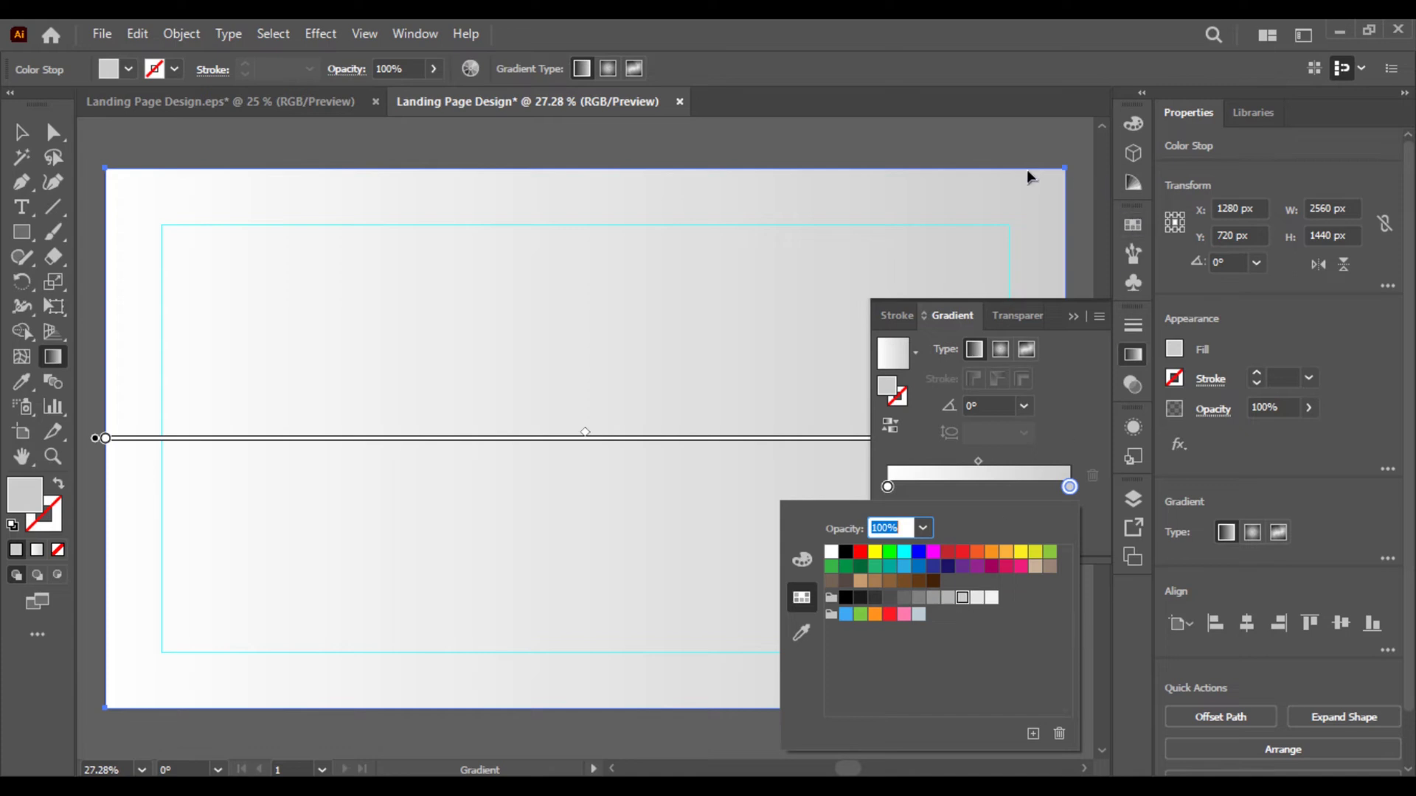
left_click(311, 147)
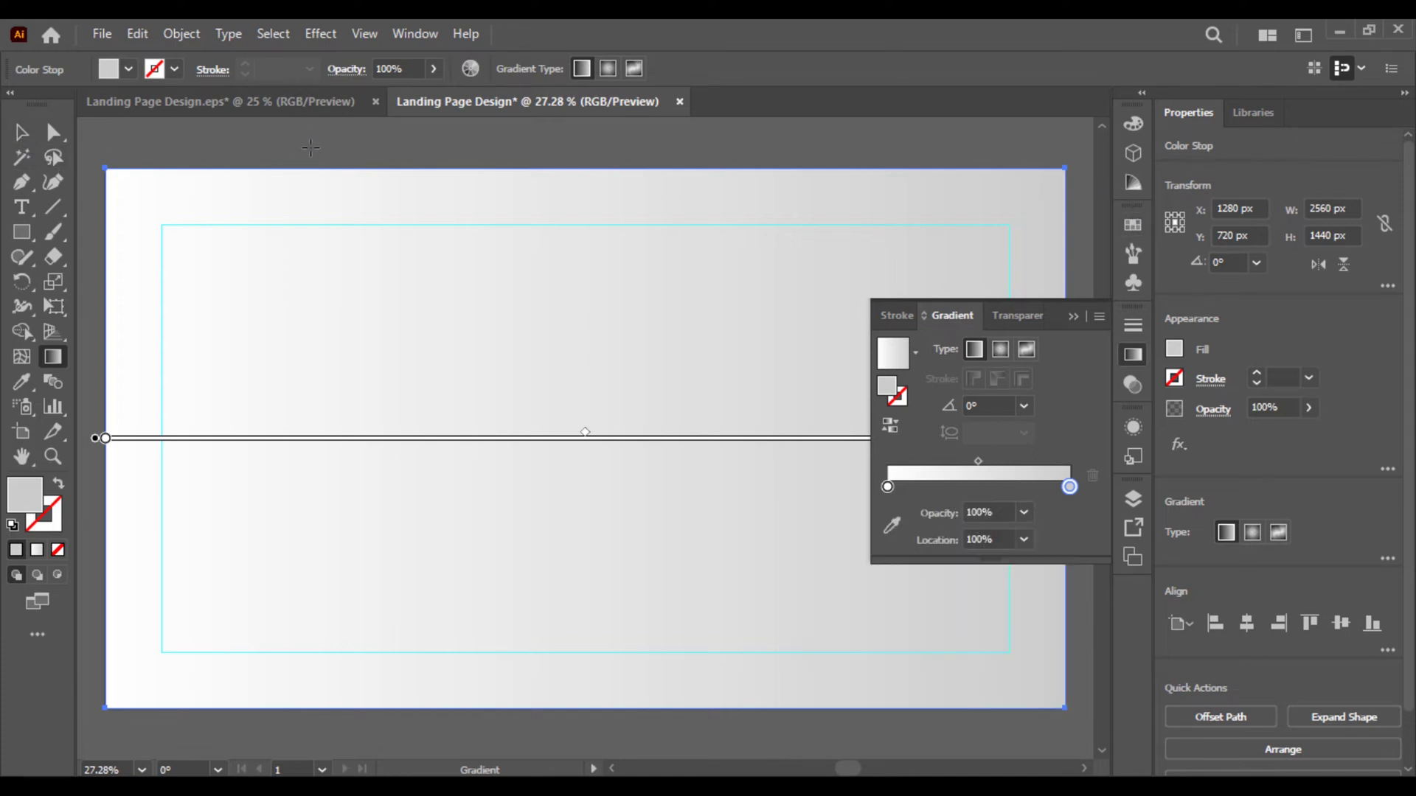
key("v")
left_click(285, 146)
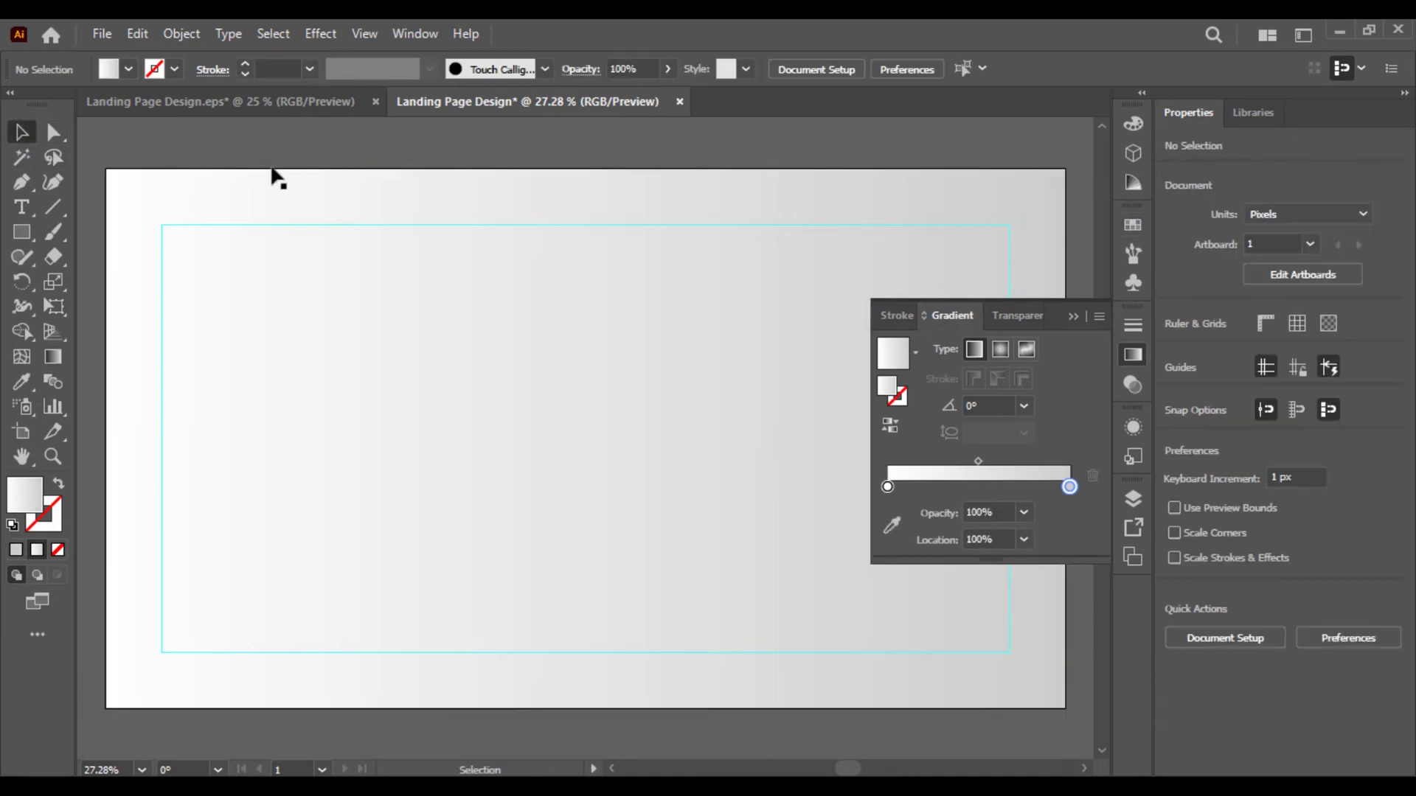
Redirect the background gradient diagonally from the artboard's lower left to its upper right at about 33.7°, and close the gradient settings
left_click(52, 356)
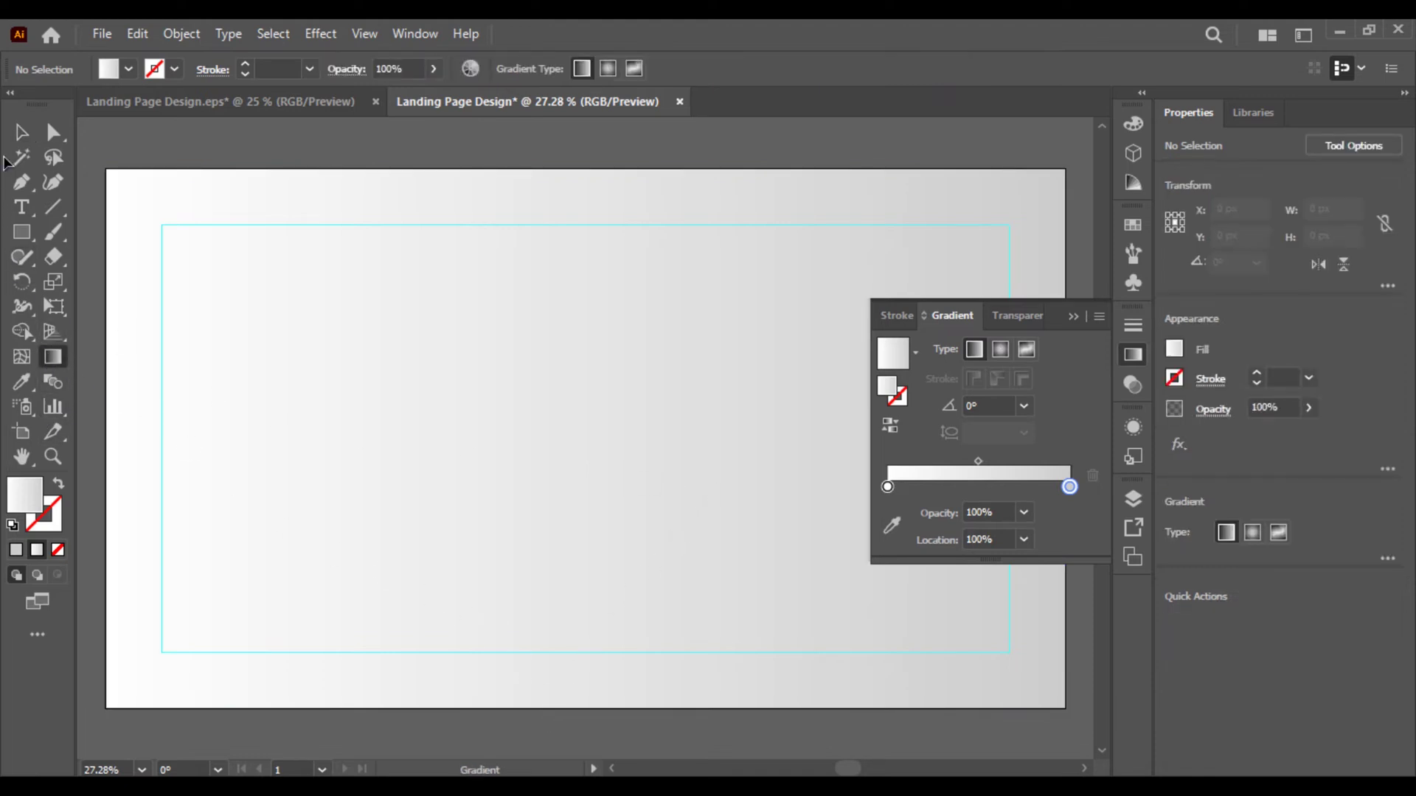
left_click(174, 325)
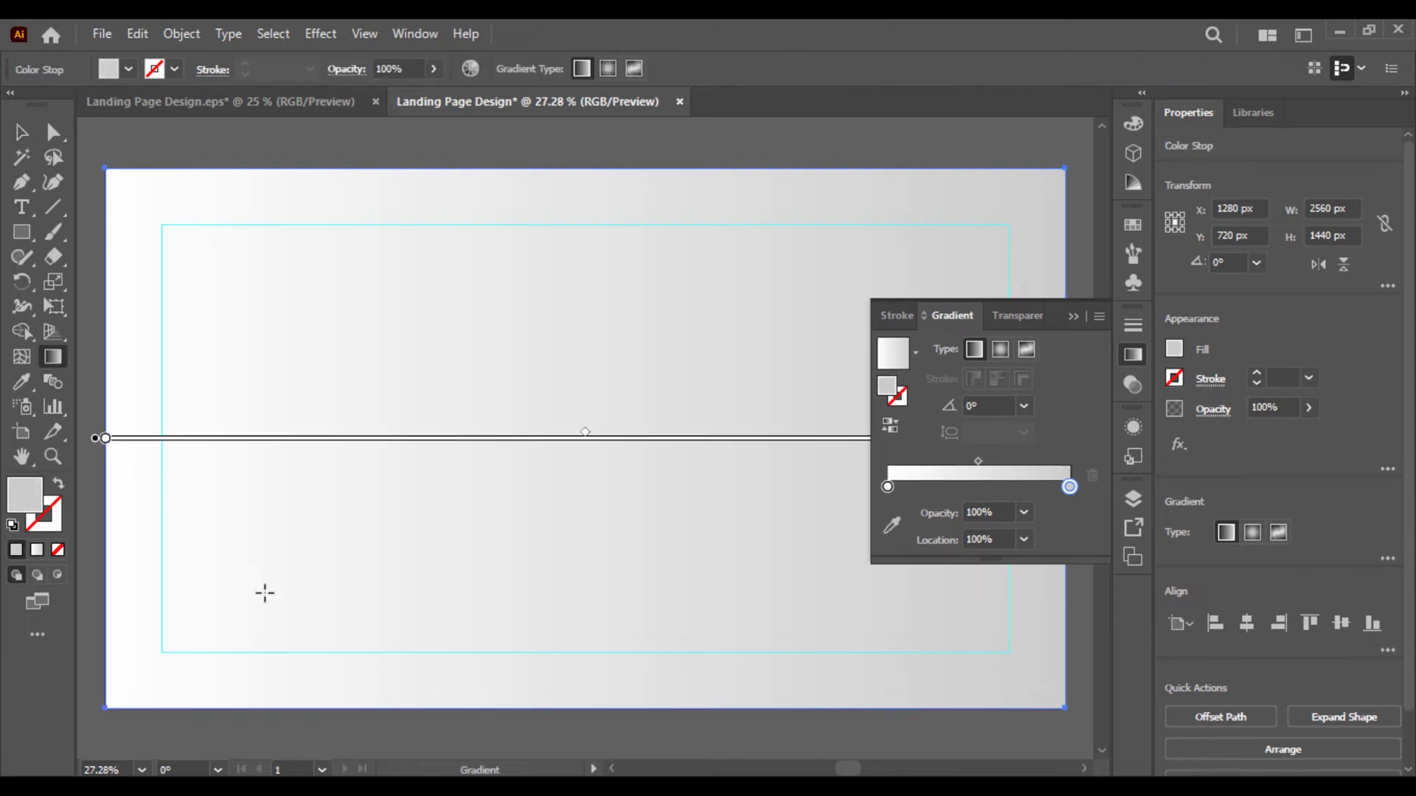
mouse_move(280, 732)
left_mouse_down()
mouse_move(860, 259)
mouse_move(1043, 222)
mouse_move(1088, 195)
left_mouse_up()
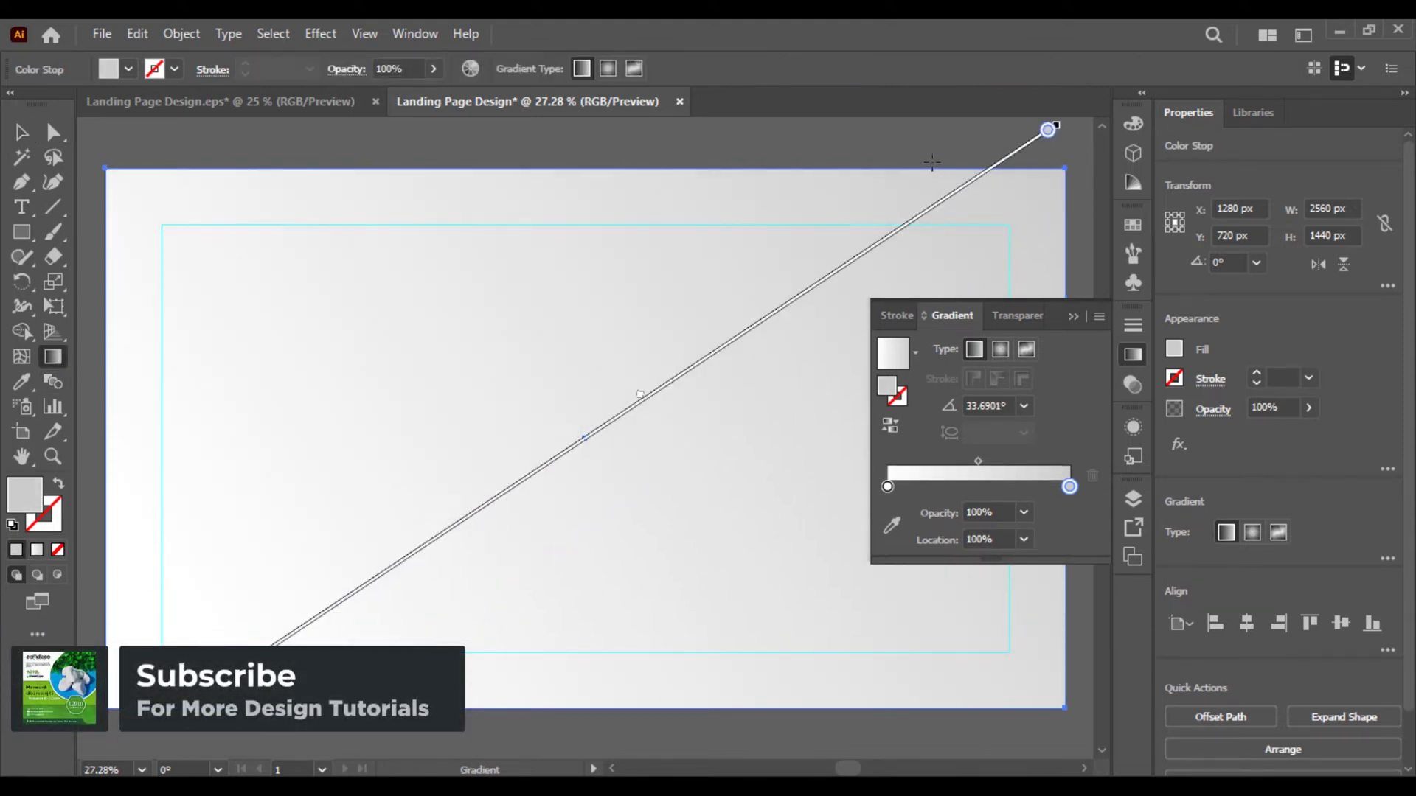
left_click(20, 133)
left_click(1085, 339)
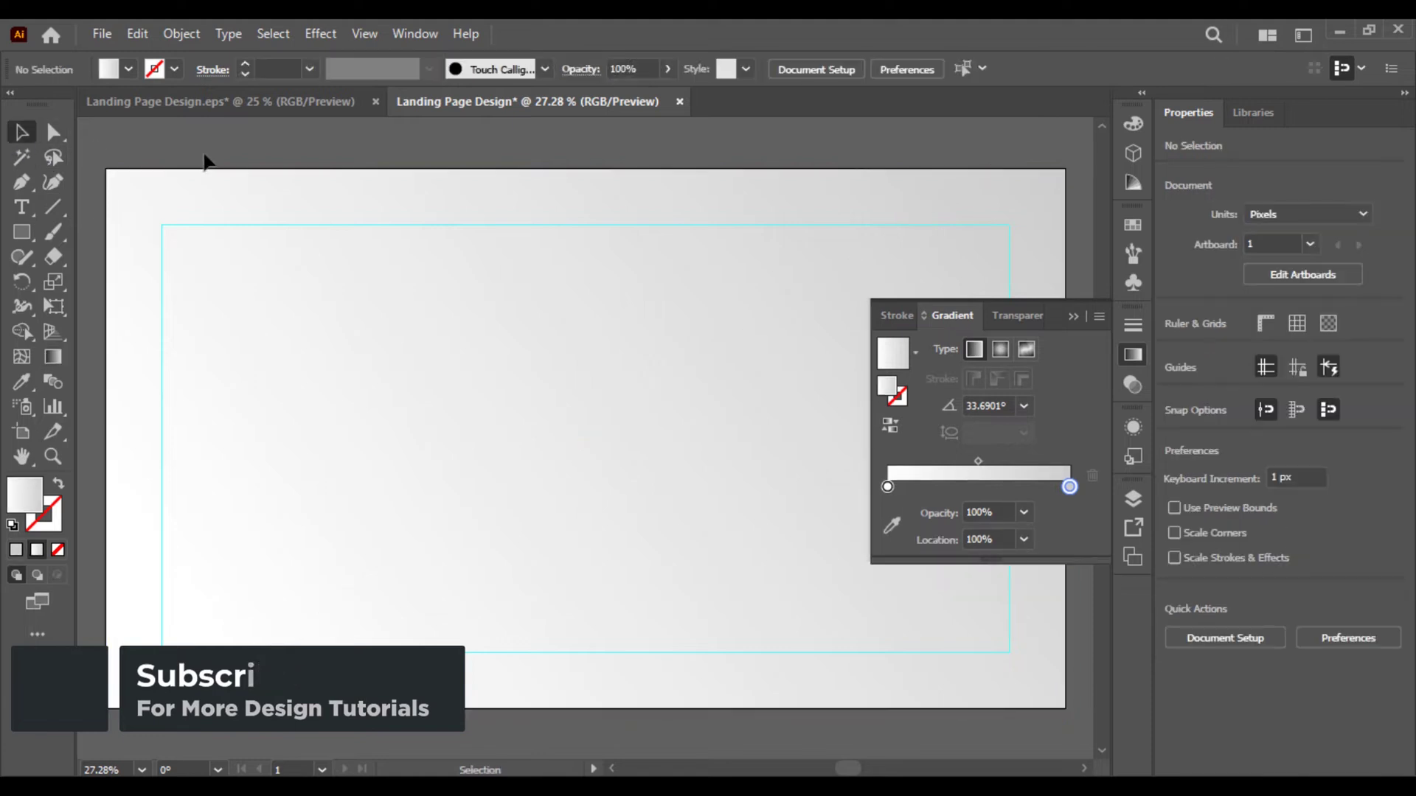
left_click(1082, 330)
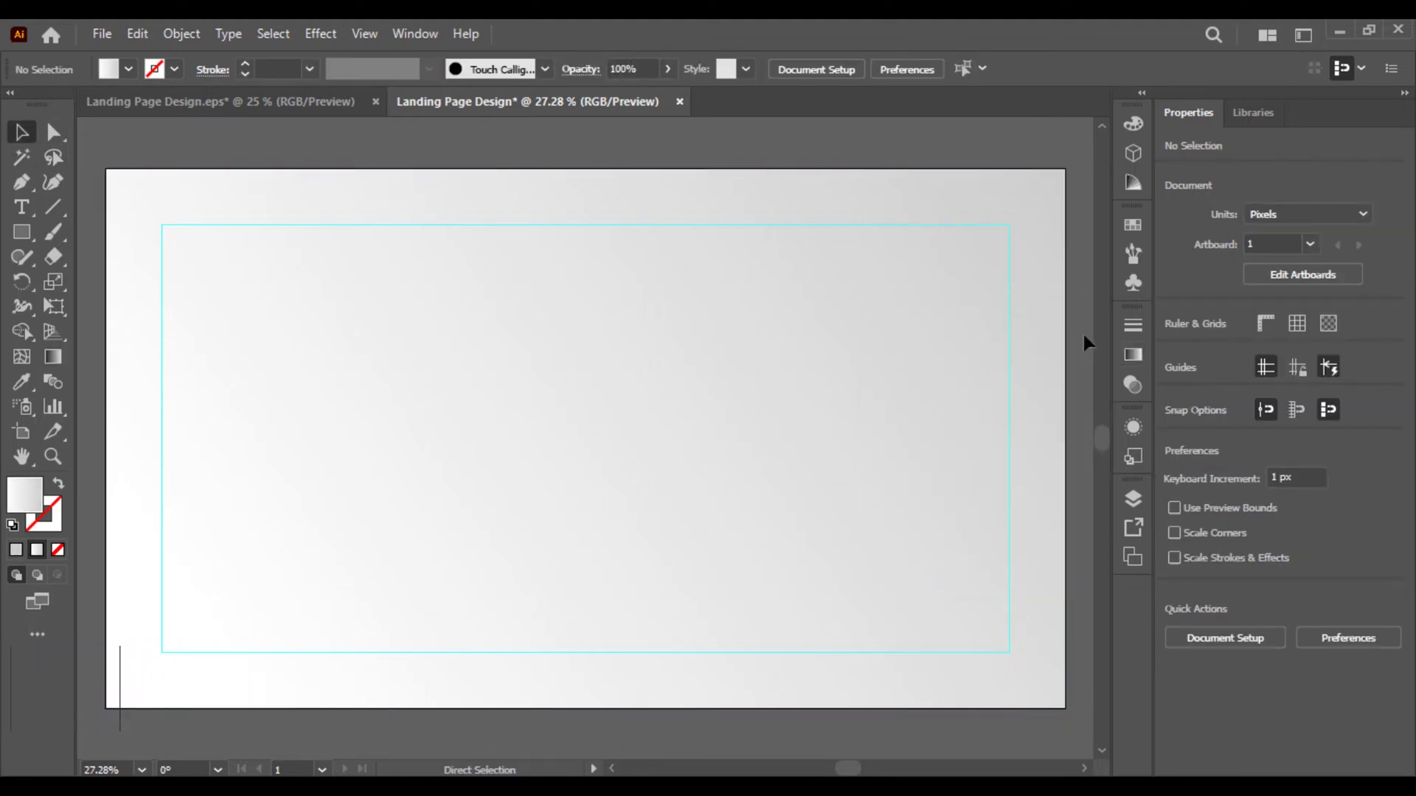
key("ctrl+minus")
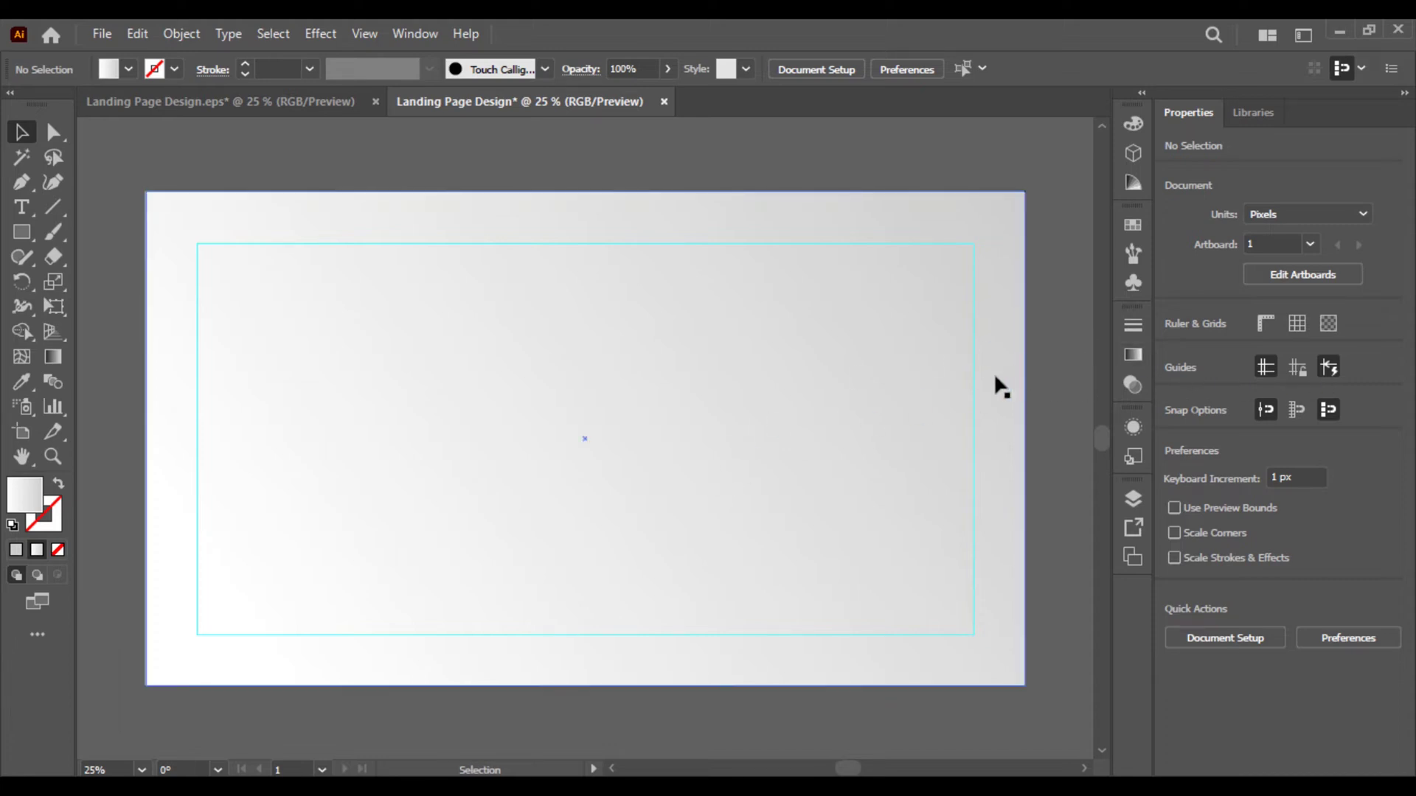
Lighten the background gradient's end stop to the second-lightest gray swatch and deselect the rectangle
left_click(918, 373)
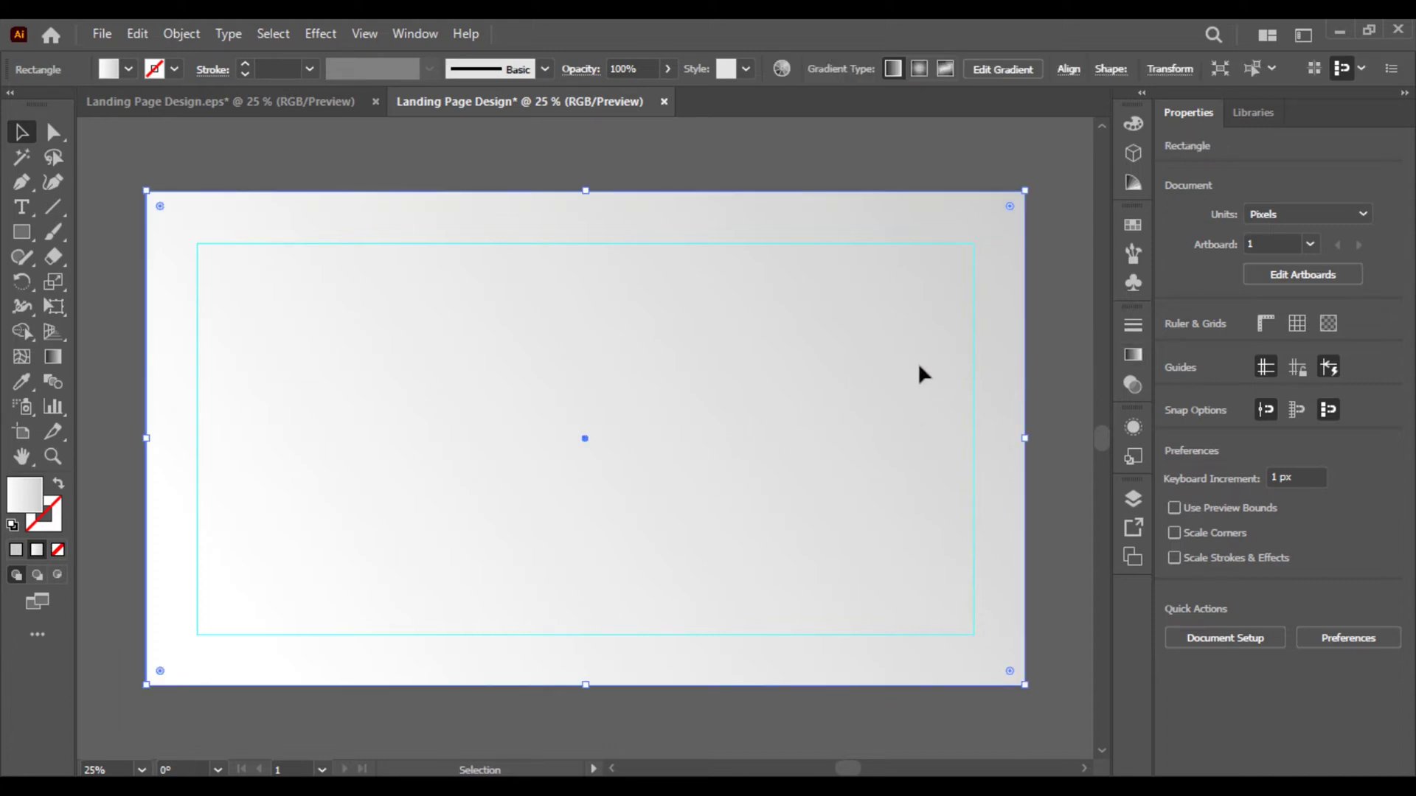
left_click(53, 357)
double_click(1008, 157)
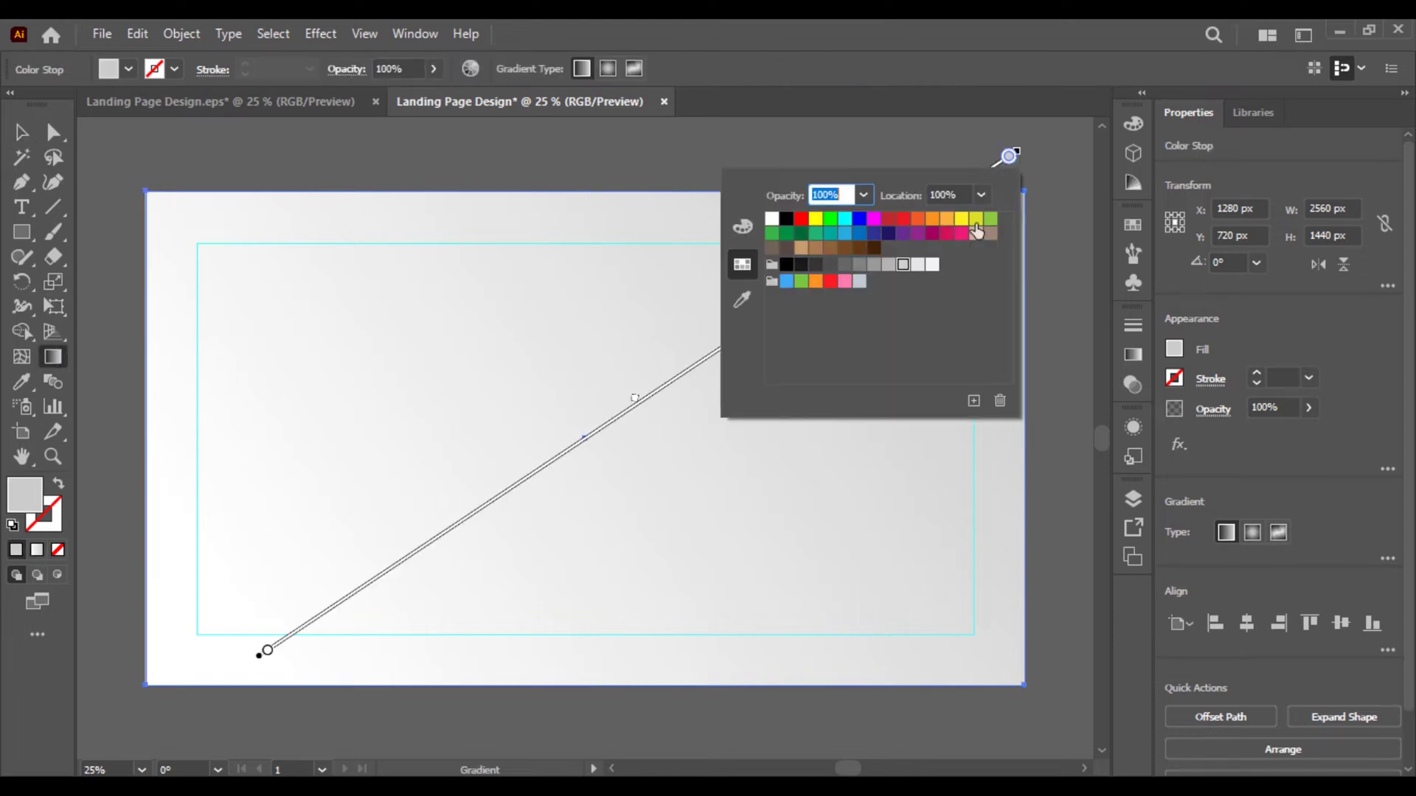
left_click(916, 264)
left_click(1051, 246)
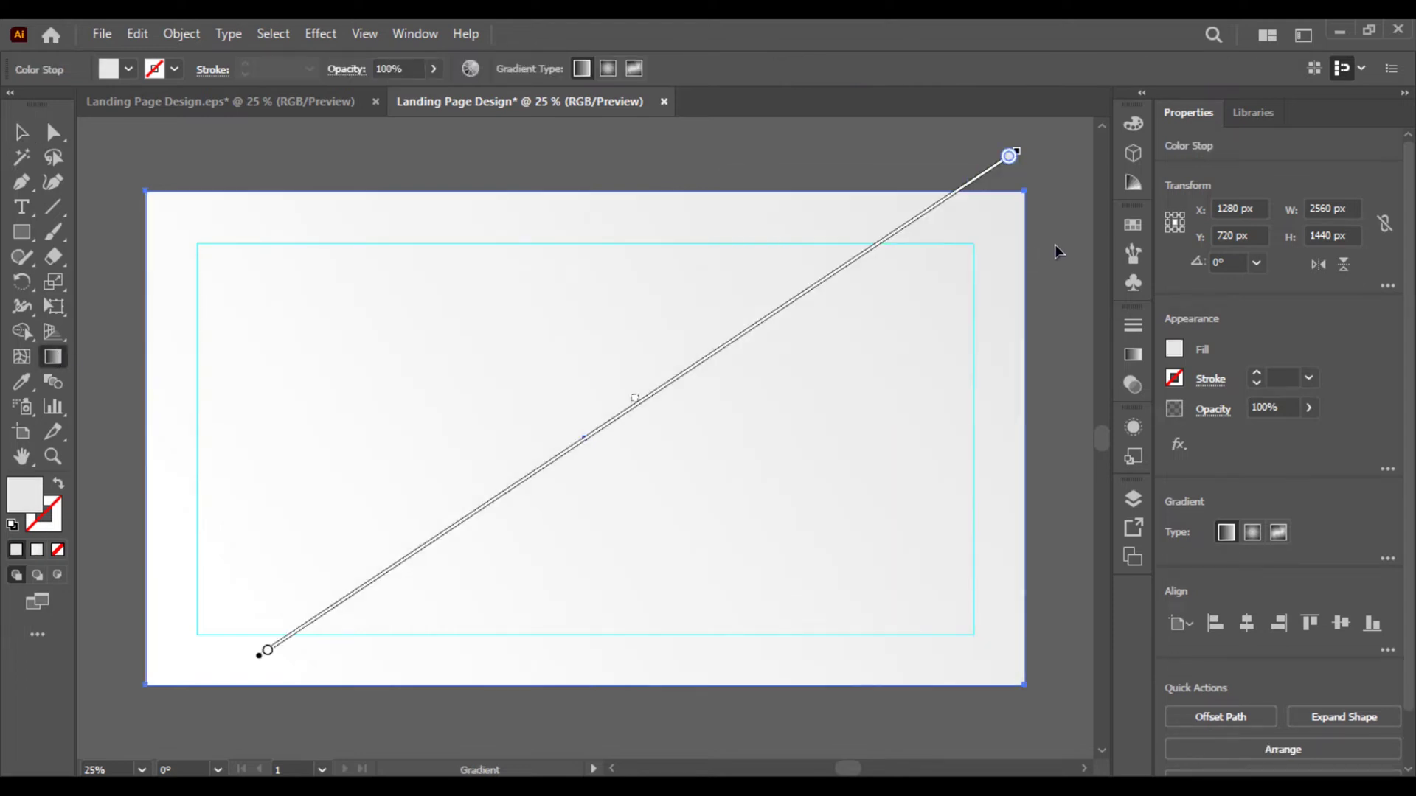
left_click(22, 134)
left_click(271, 188)
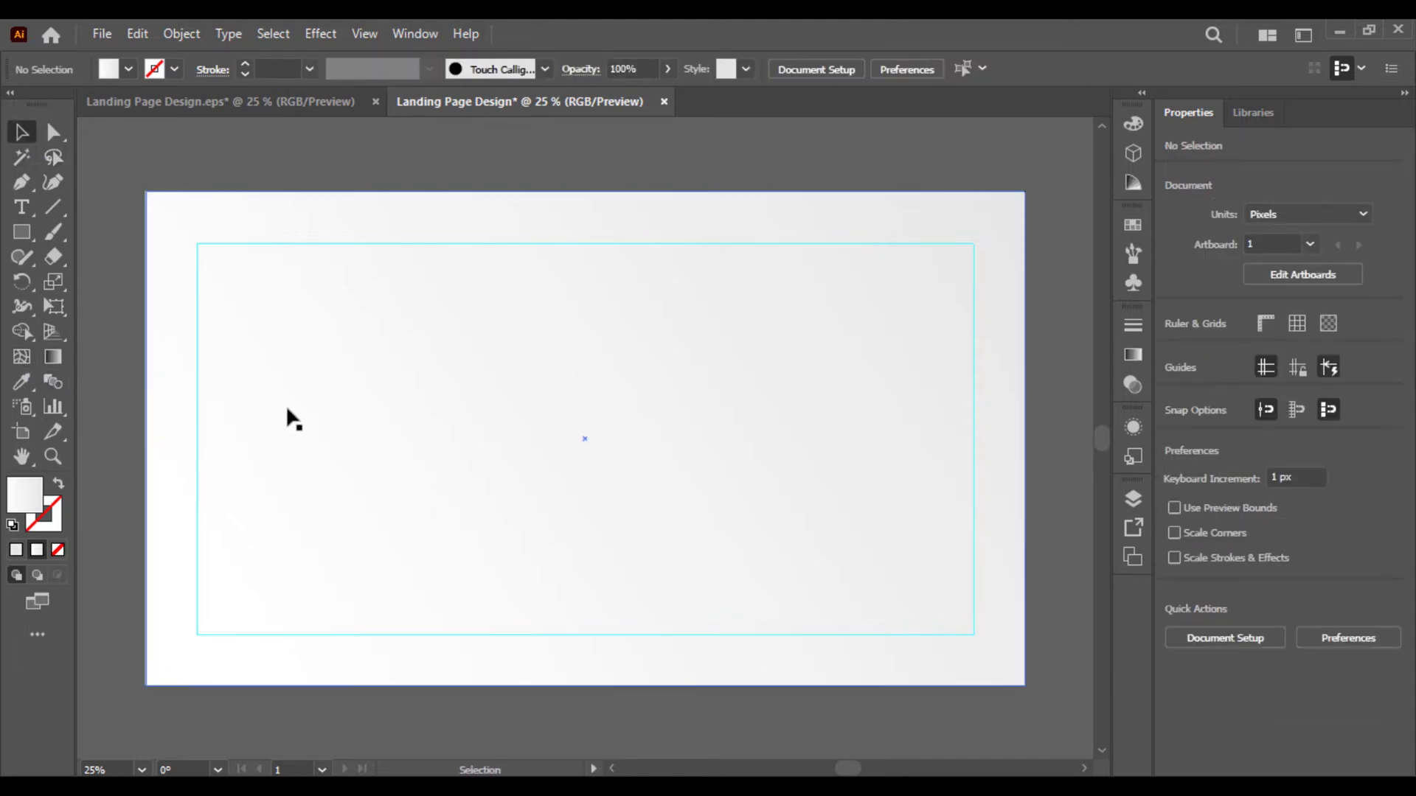
Draw a circle about 967 px in diameter near the artboard's centre and fill it with solid dark gray
left_click(21, 232)
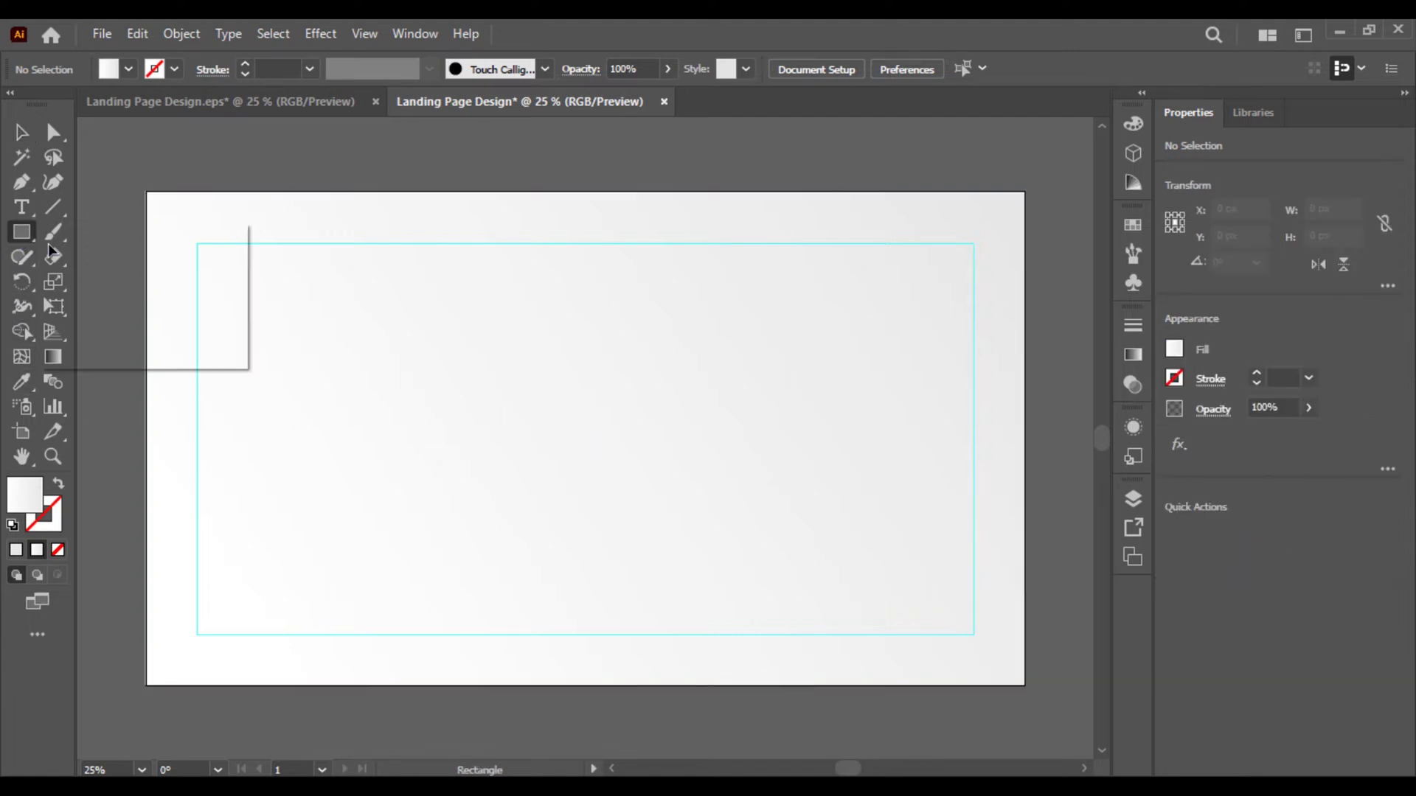
left_click(138, 285)
left_click_drag(436, 314, 769, 422)
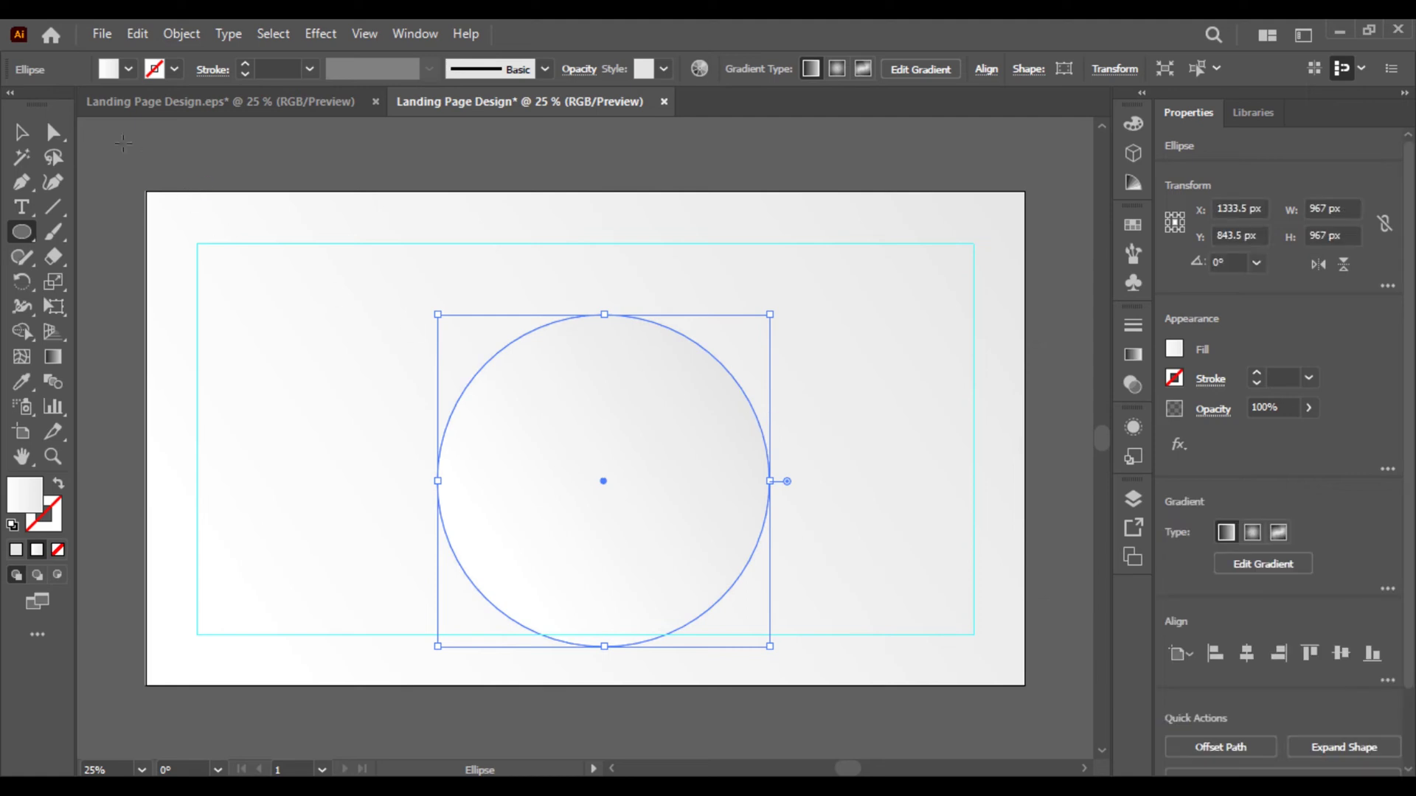
left_click(128, 69)
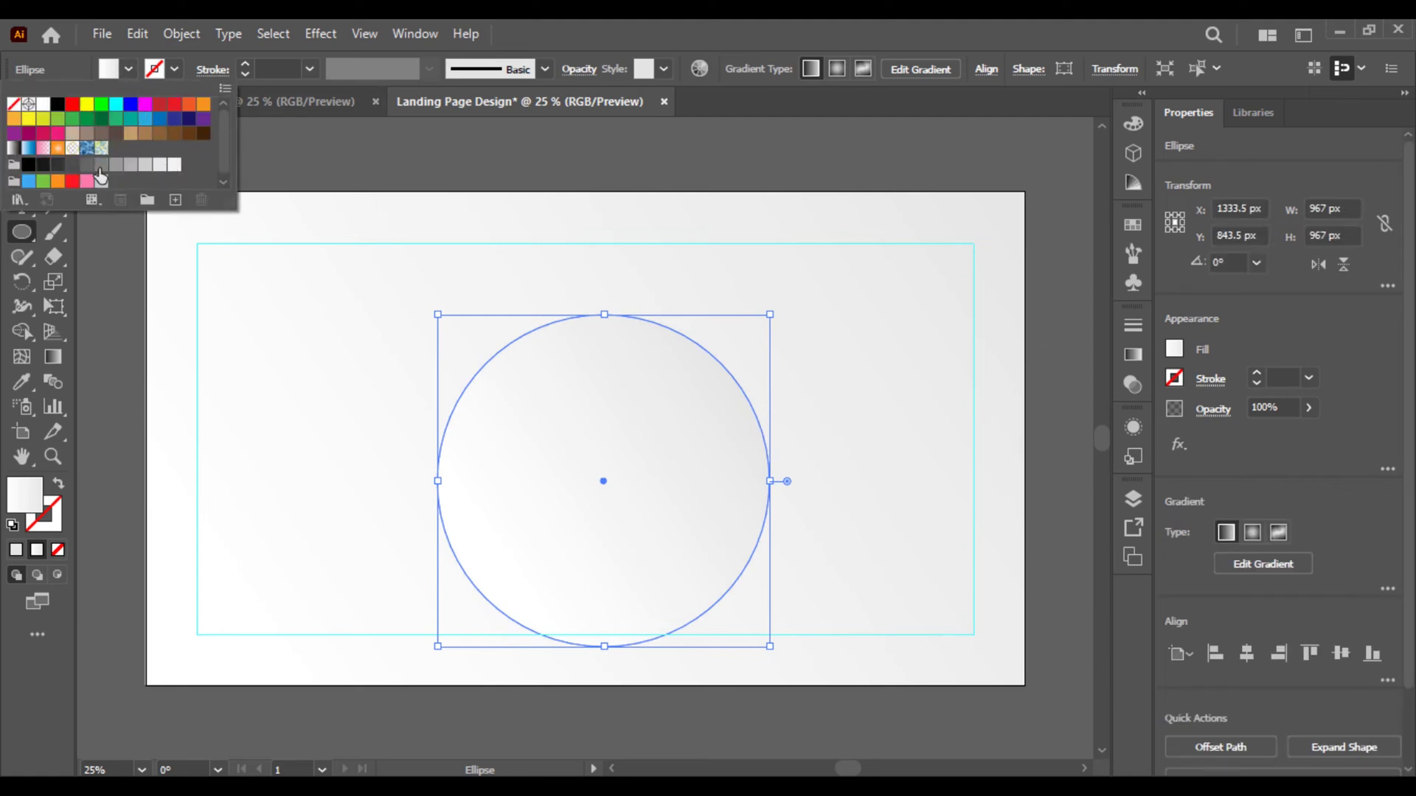
left_click(60, 170)
left_click(365, 165)
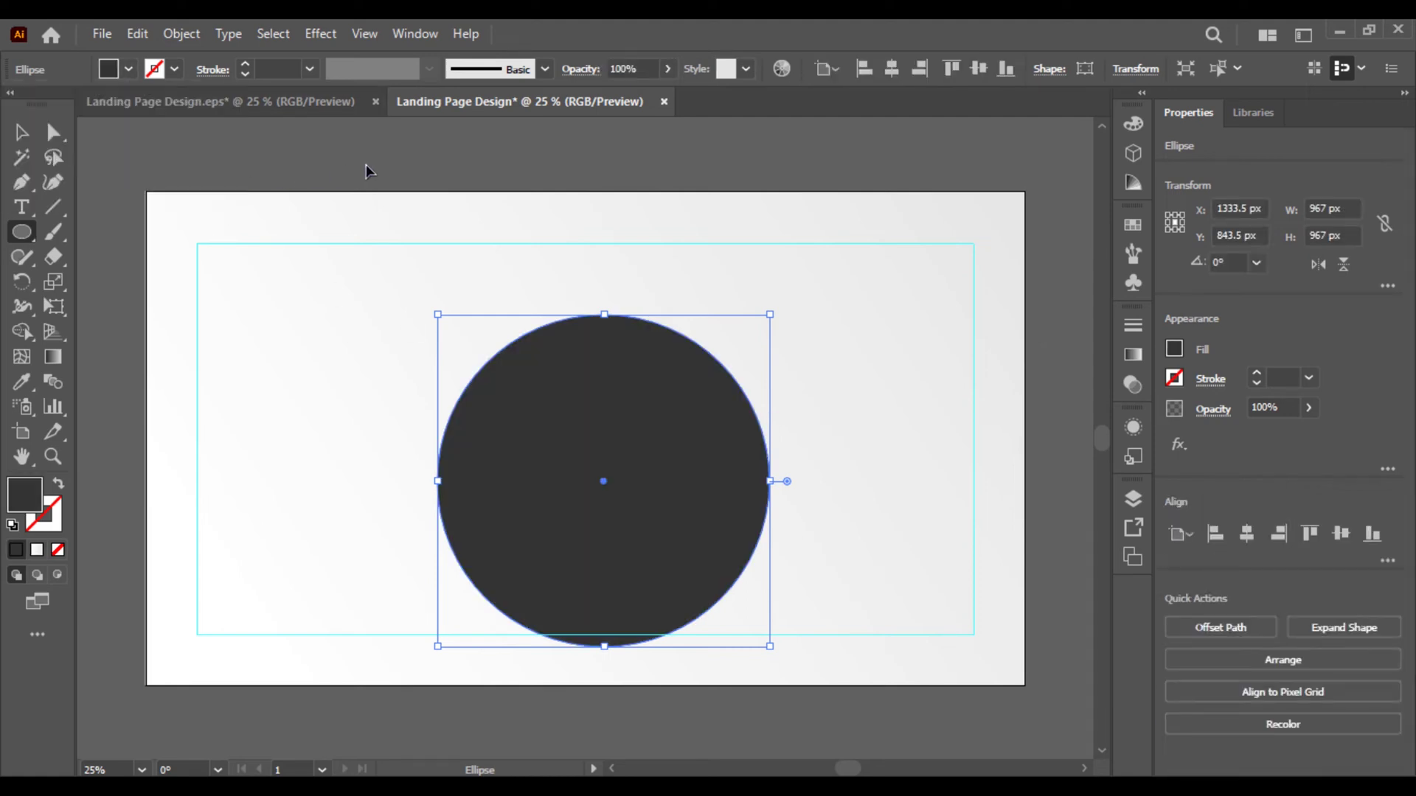
left_click(21, 132)
left_click(326, 196)
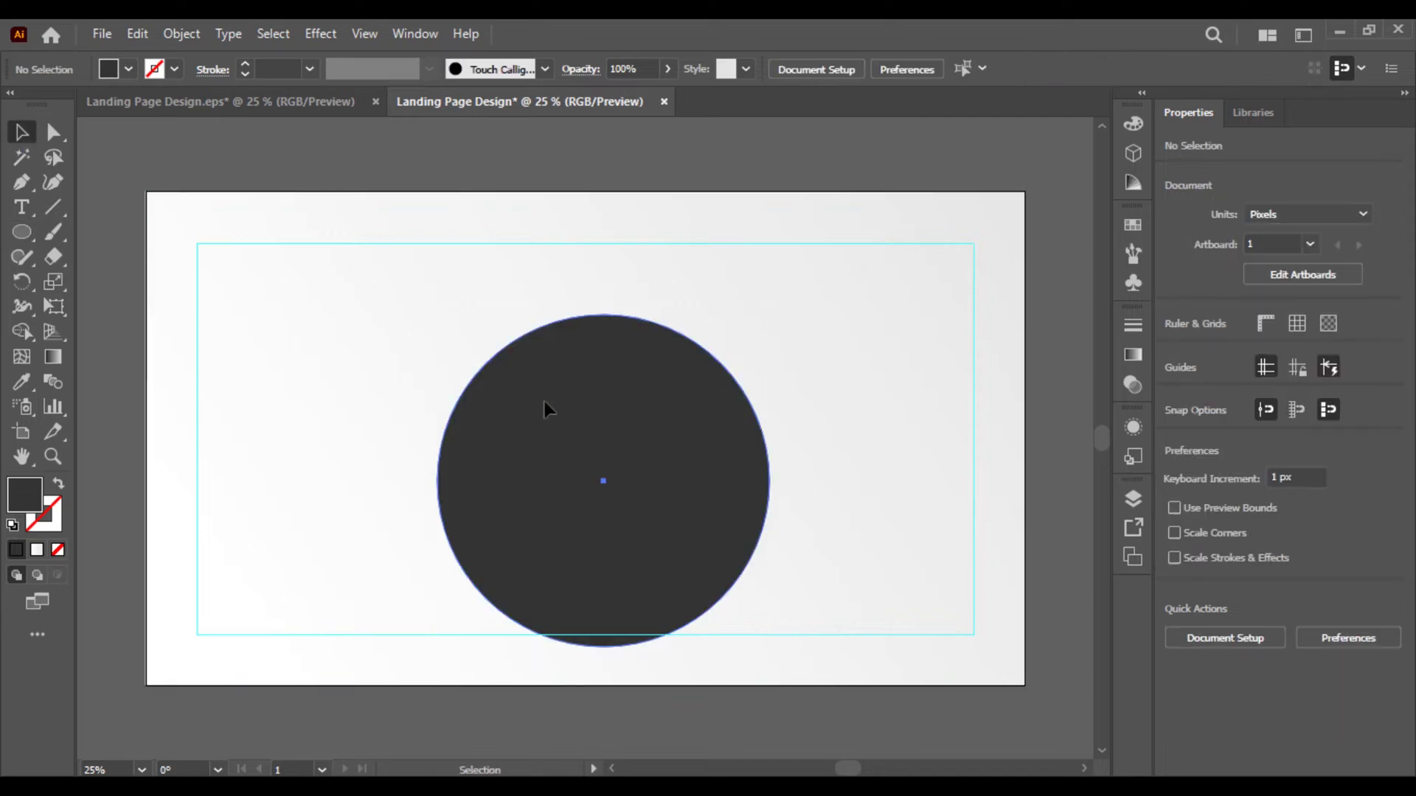
Move the circle up and to the right so its centre sits at about X 1566.5 px, Y 517.5 px
left_click_drag(545, 401, 604, 366)
left_click(53, 132)
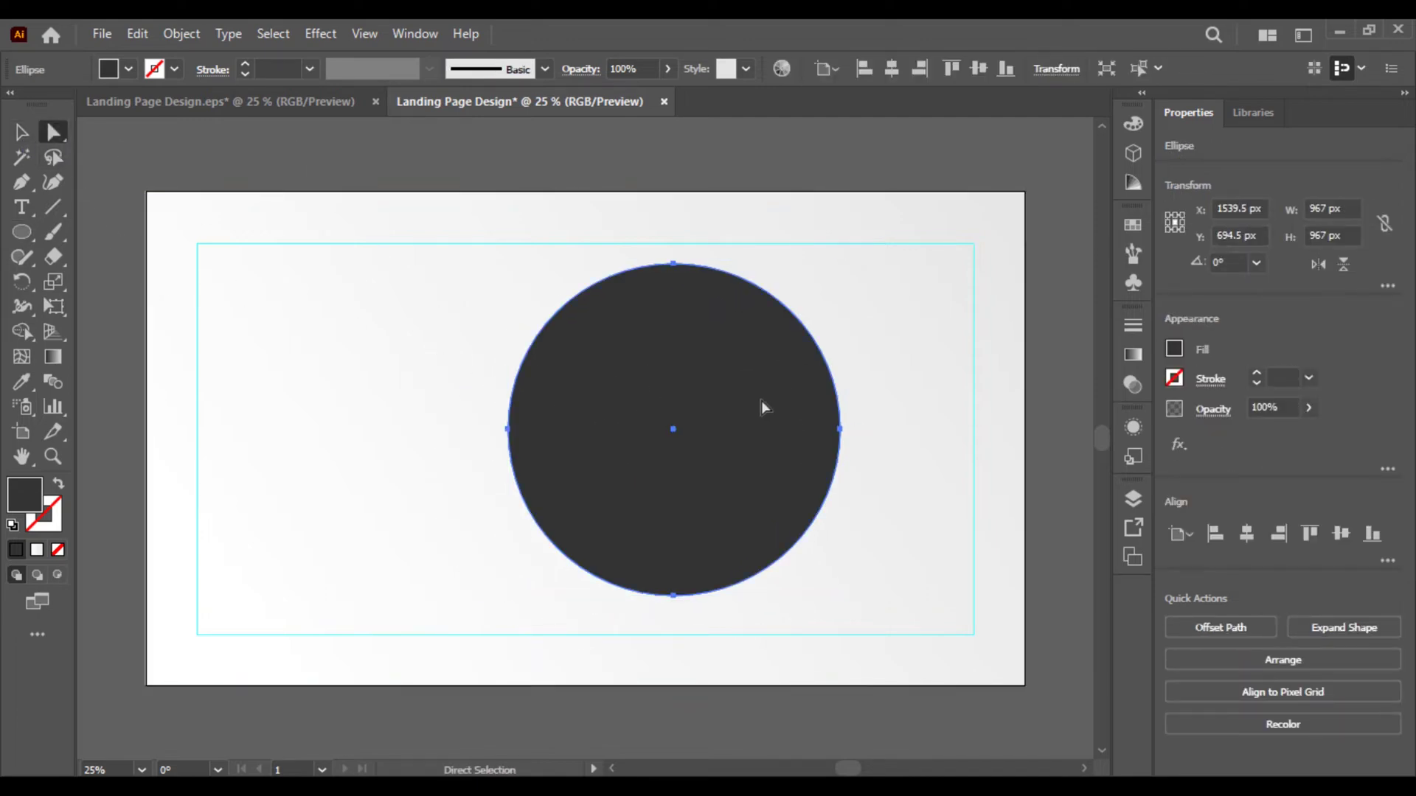
left_click_drag(841, 435, 850, 373)
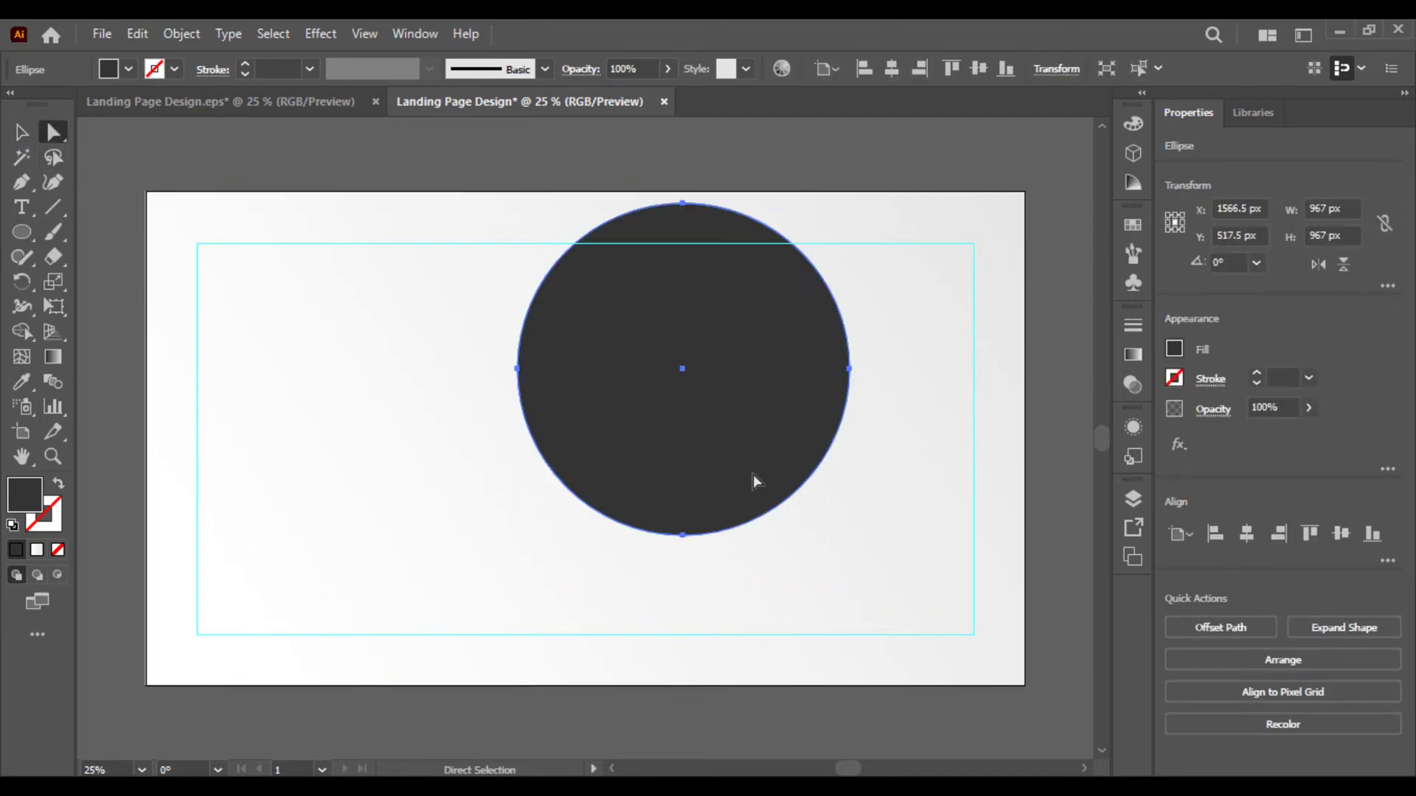
left_click(683, 536)
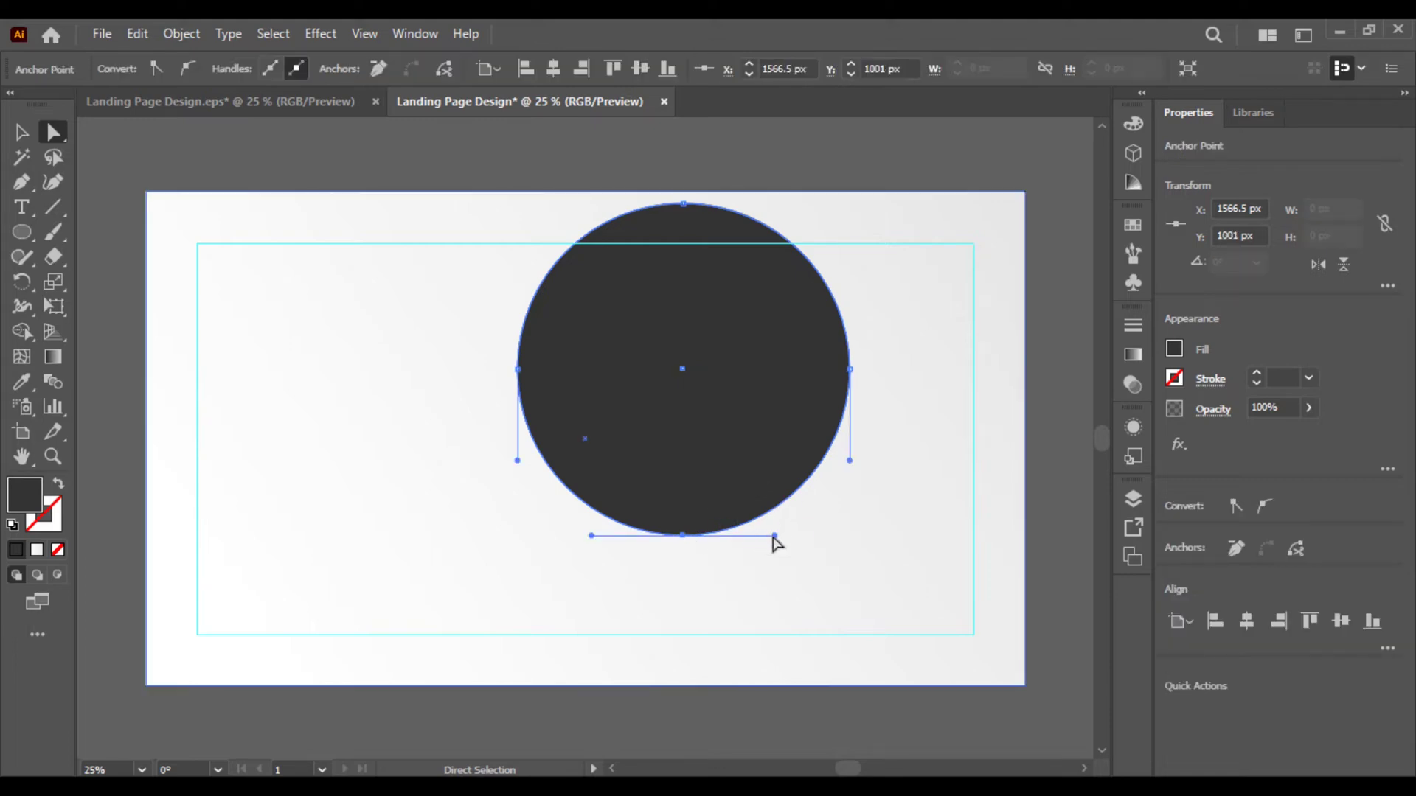
left_click_drag(772, 538, 864, 400)
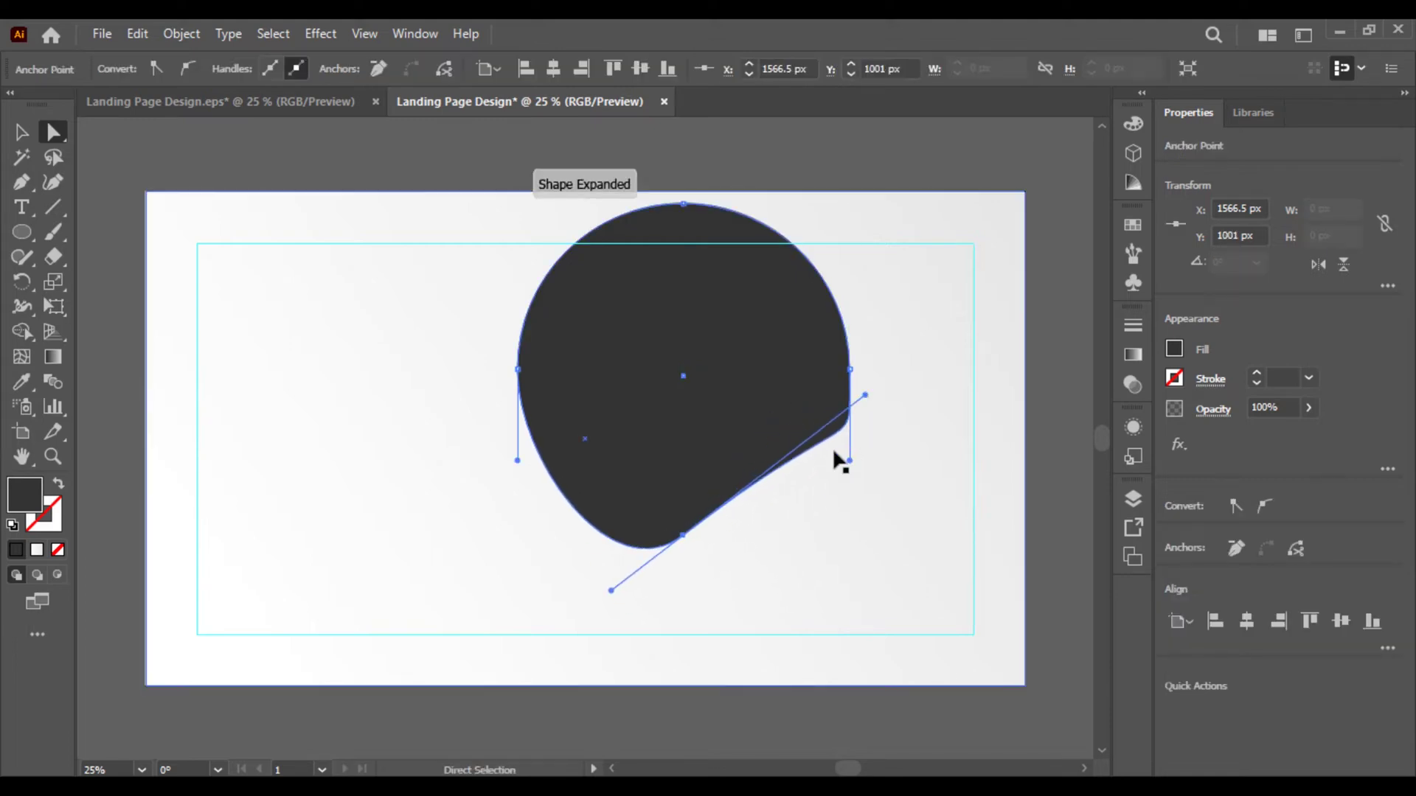
key("ctrl+z")
Stretch the circle's lower-left curve downward into a lobe and adjust the bottom and right anchor handles to make the lower-right edge concave
left_click_drag(552, 487, 545, 623)
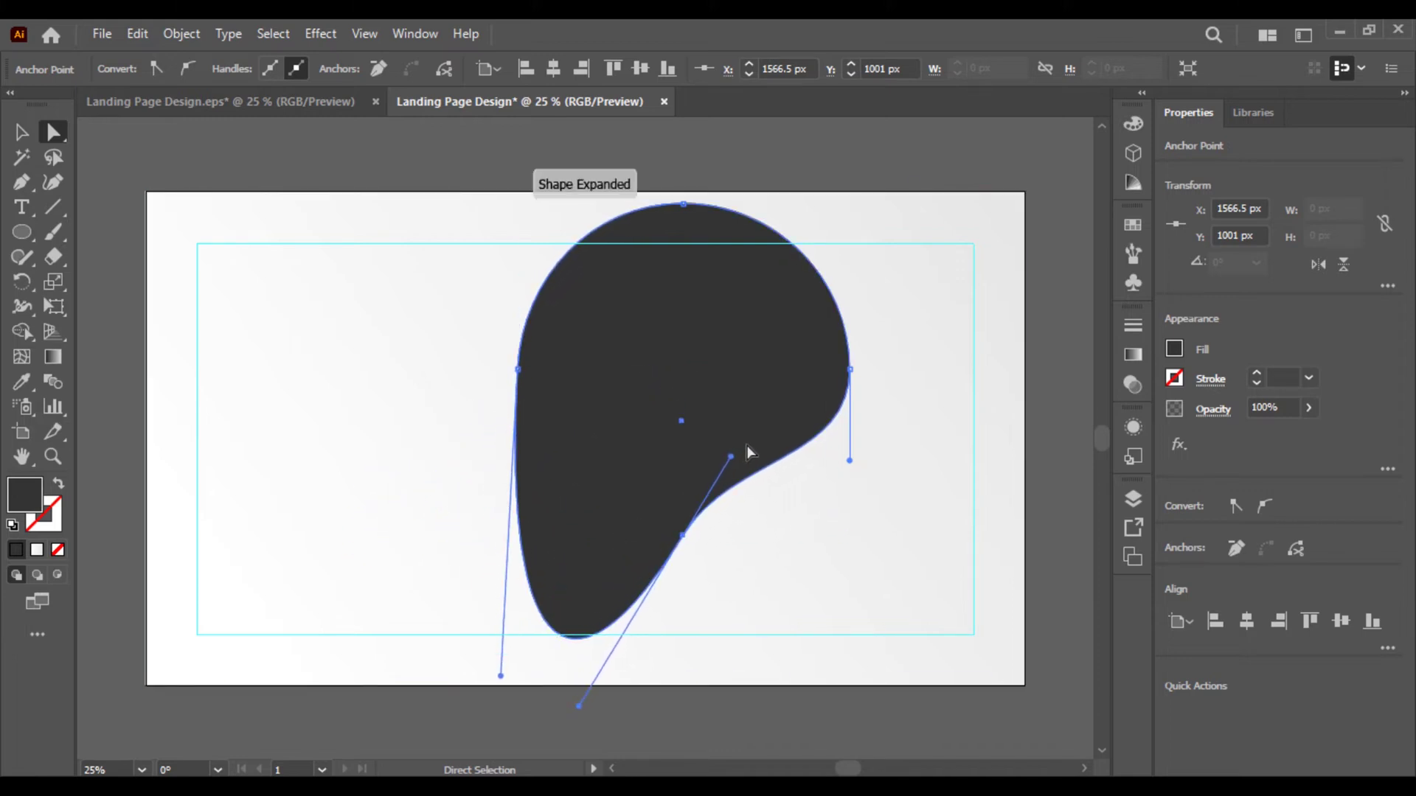
left_click(732, 463)
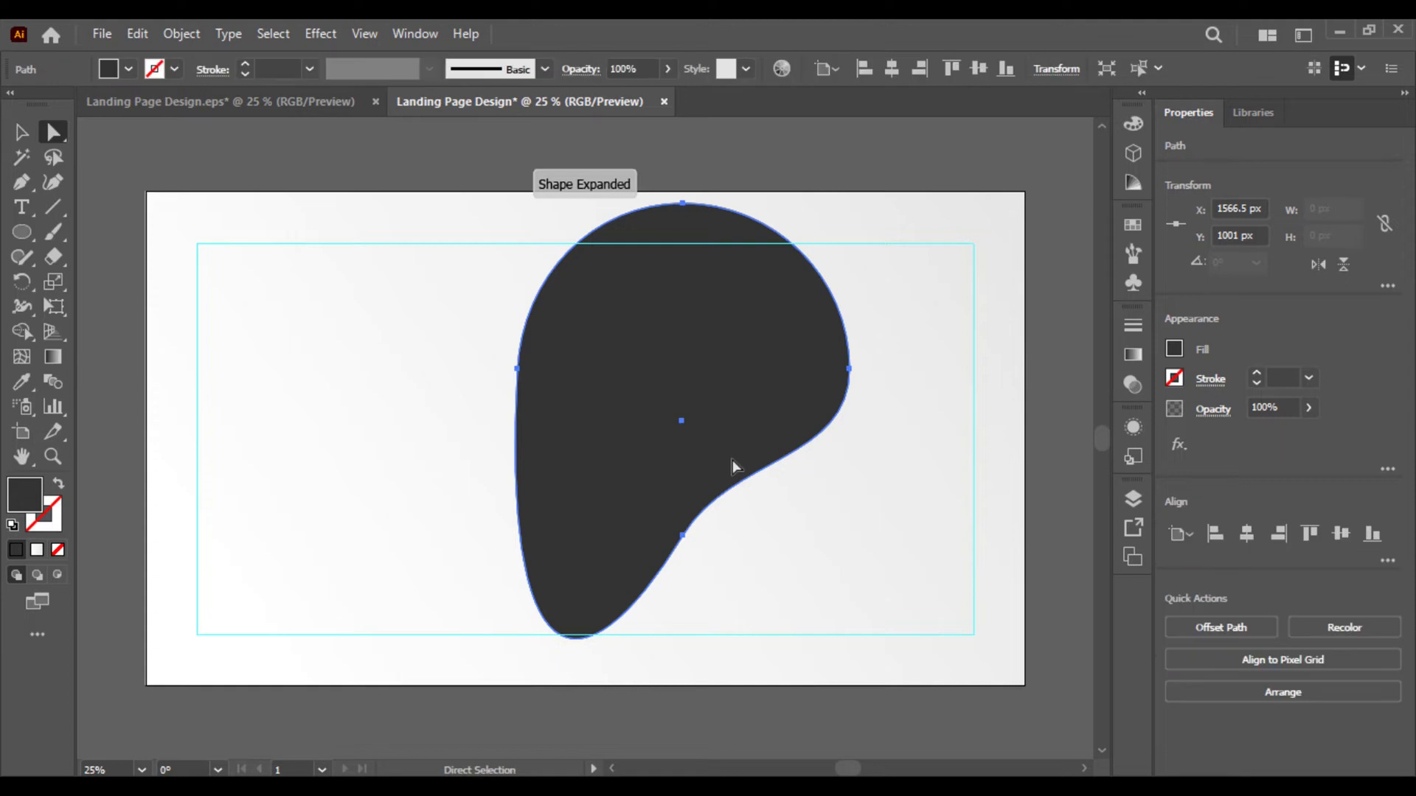
left_click(682, 537)
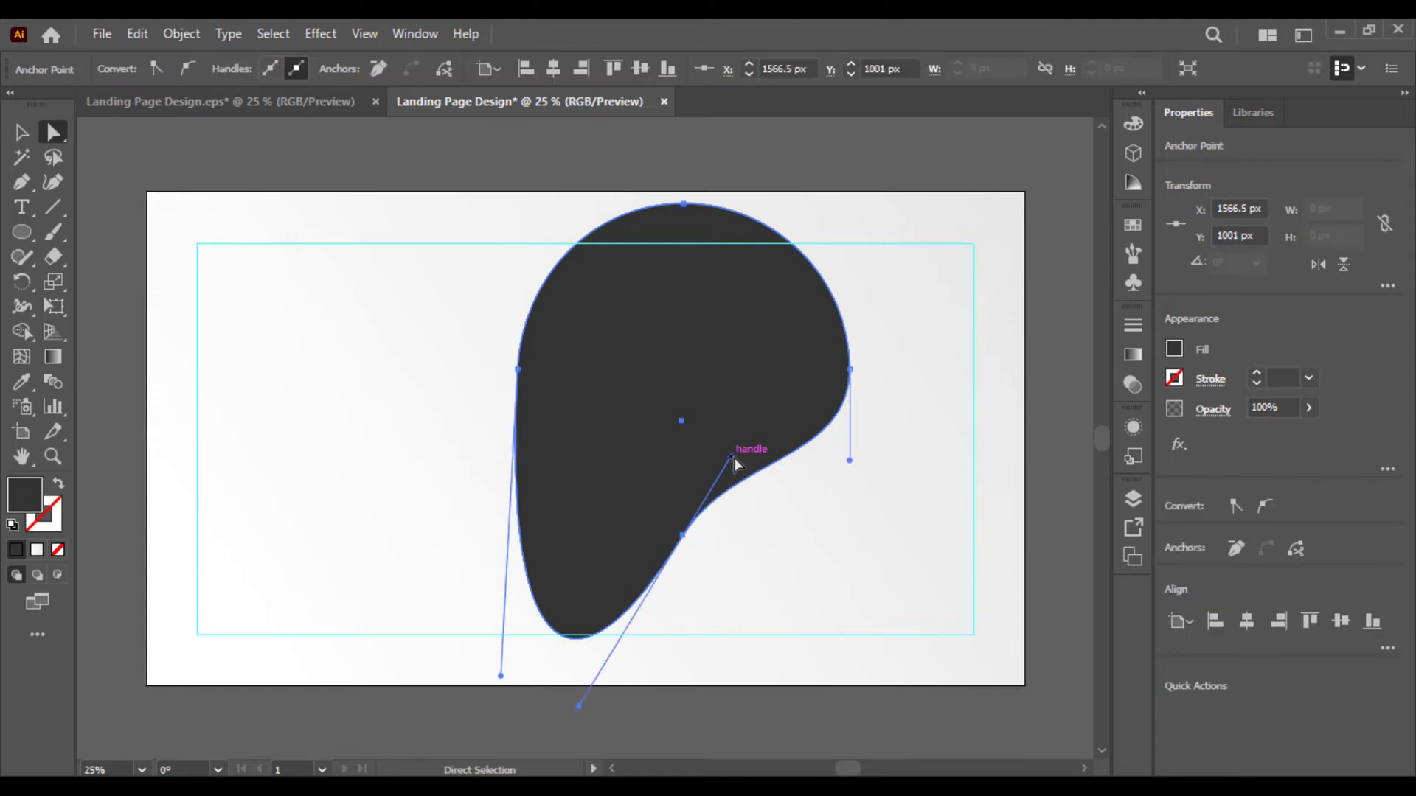
left_click_drag(734, 458, 744, 422)
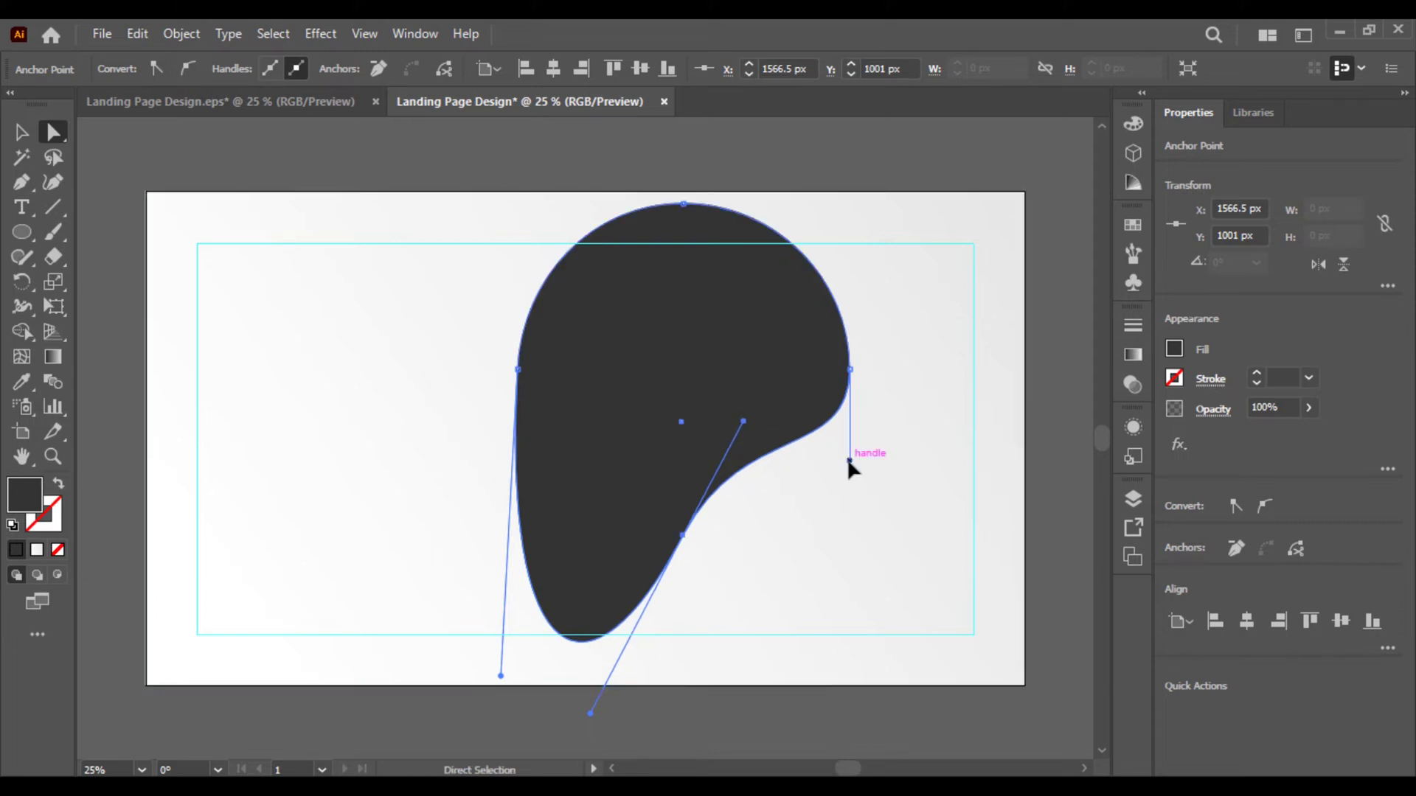
left_click_drag(849, 462, 819, 487)
Reposition the blob's anchors: left to about 977, 451 px, top to 1557, -71 px, right to 1959, 451 px, and bottom to 1450, 881 px
left_click(683, 536)
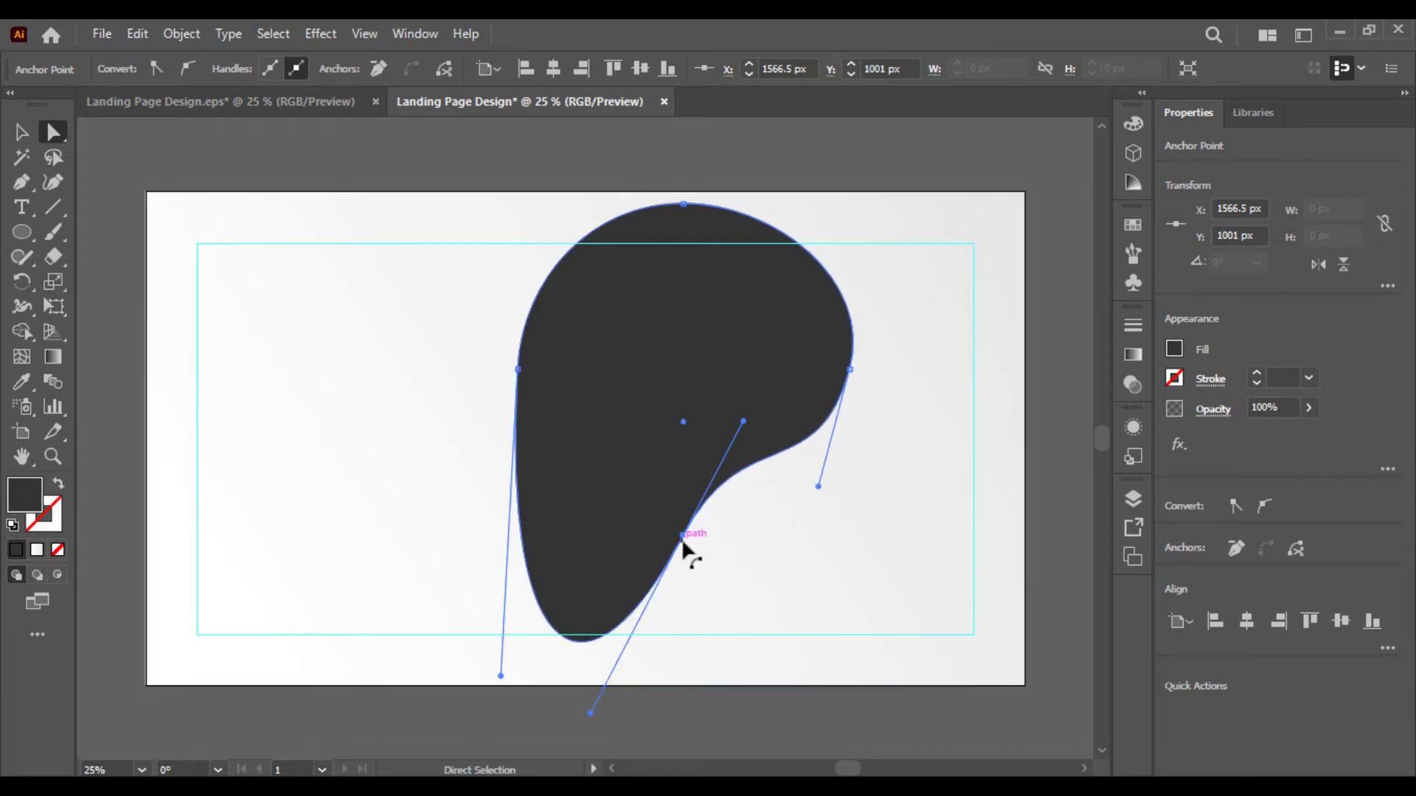
mouse_move(683, 539)
left_mouse_down()
mouse_move(657, 564)
mouse_move(697, 553)
mouse_move(684, 512)
left_mouse_up()
left_click_drag(520, 376, 481, 346)
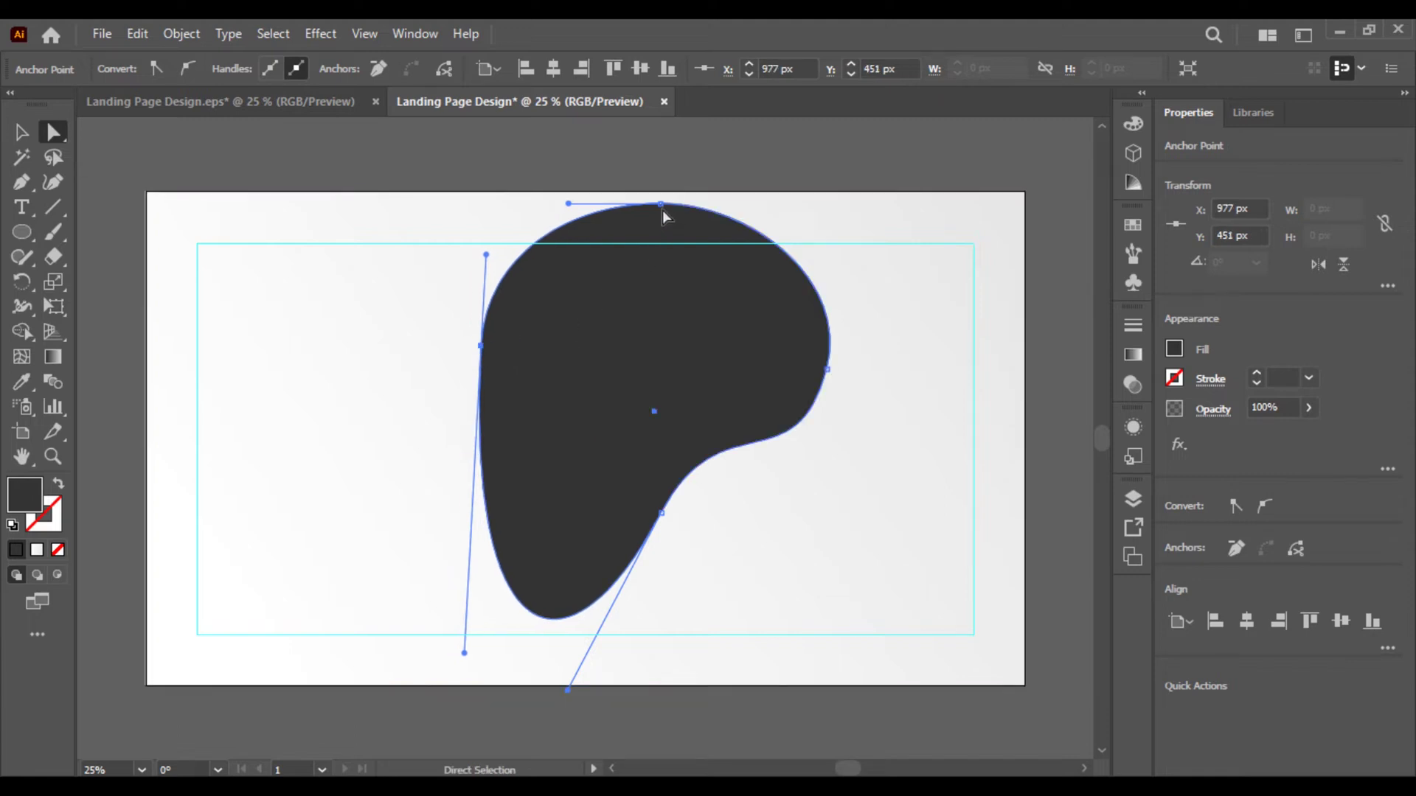
left_click_drag(662, 210, 680, 167)
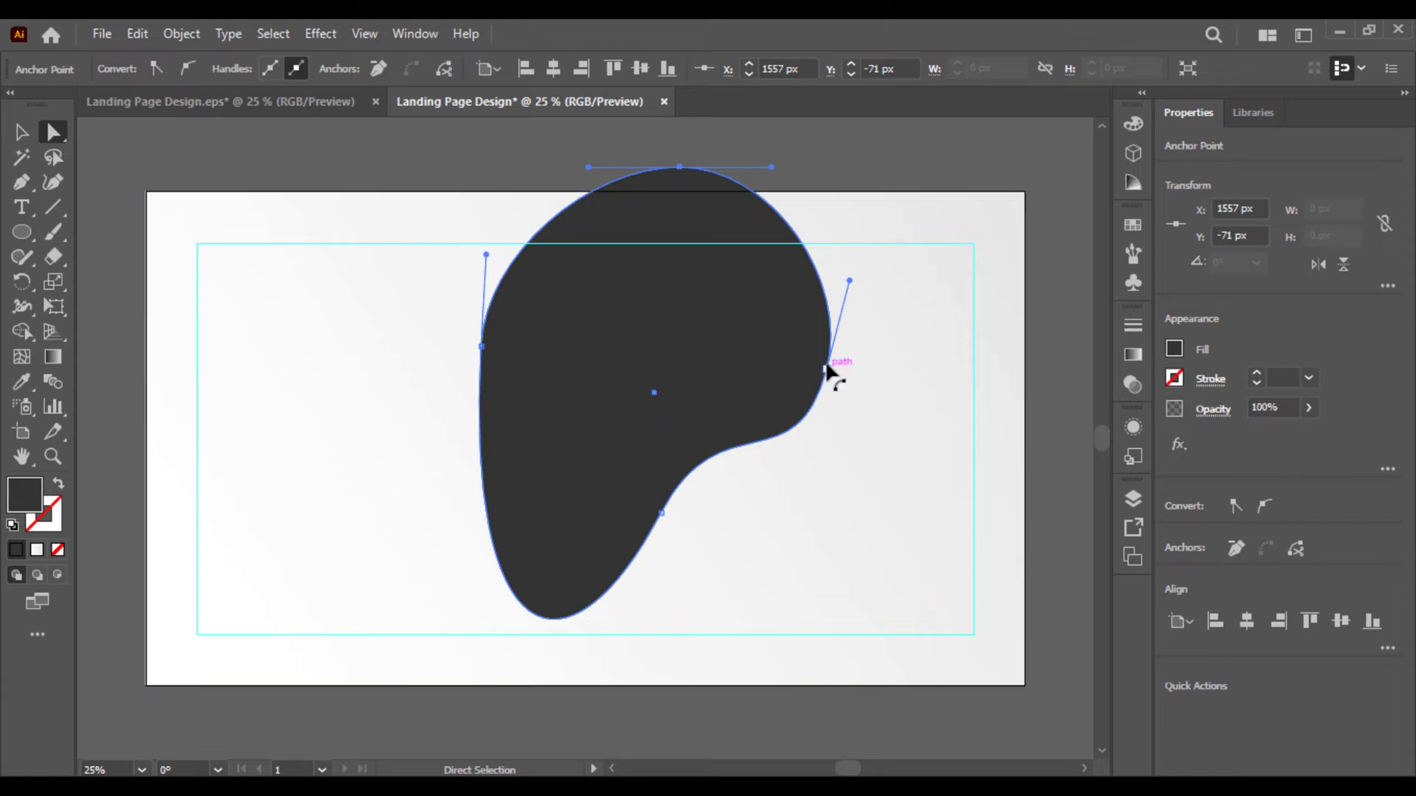
mouse_move(829, 369)
left_mouse_down()
mouse_move(834, 354)
mouse_move(829, 375)
mouse_move(819, 352)
left_mouse_up()
key("ctrl+z")
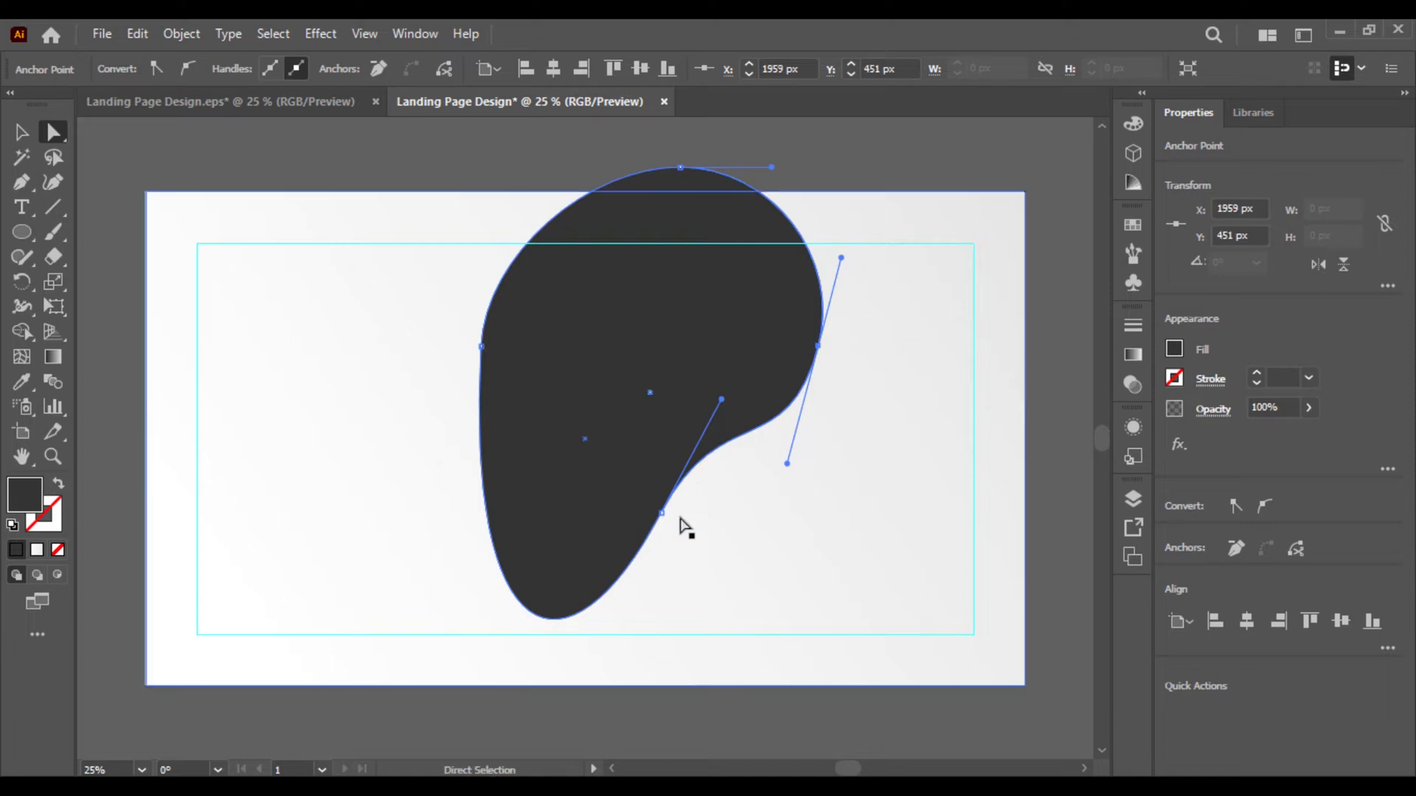
mouse_move(662, 513)
left_mouse_down()
mouse_move(648, 537)
mouse_move(644, 497)
left_mouse_up()
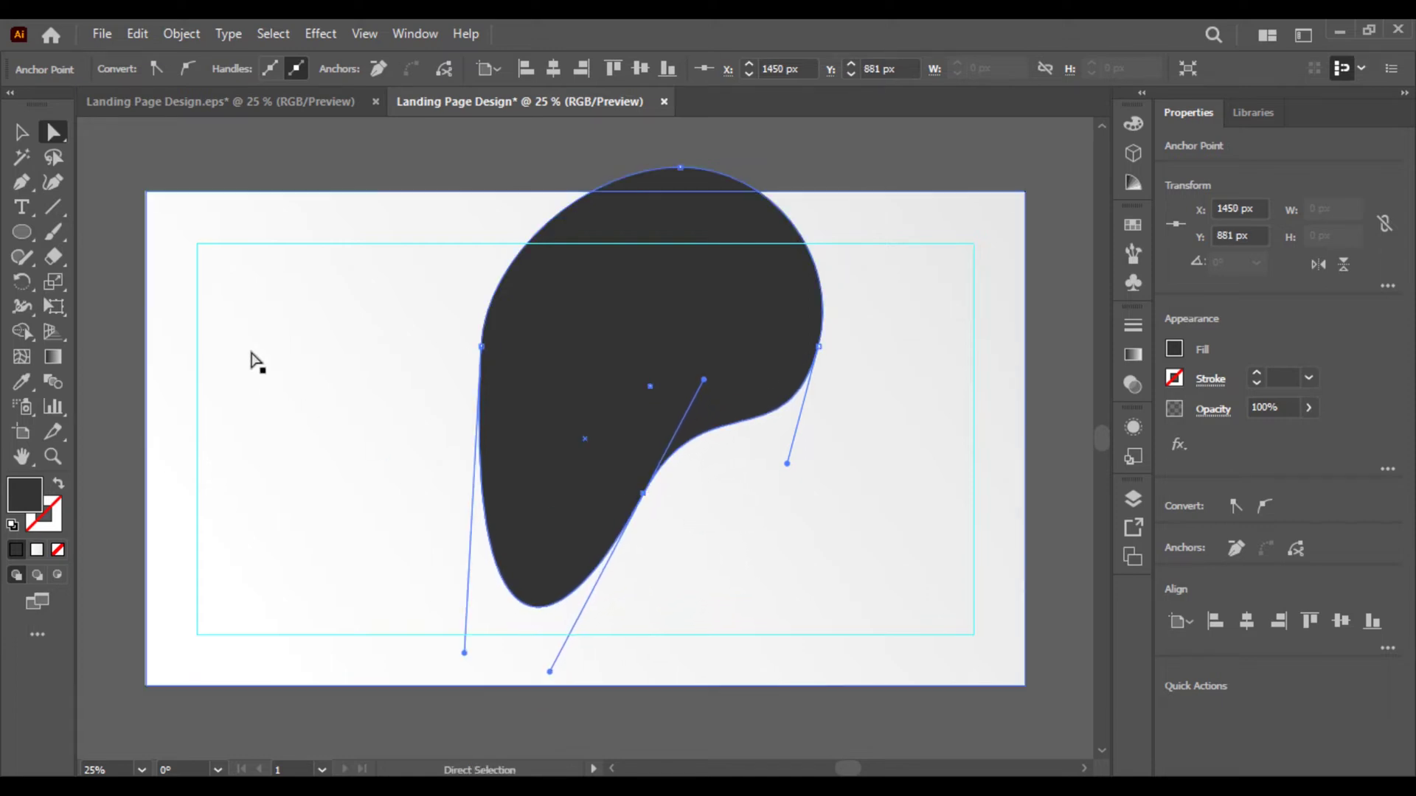
left_click(21, 132)
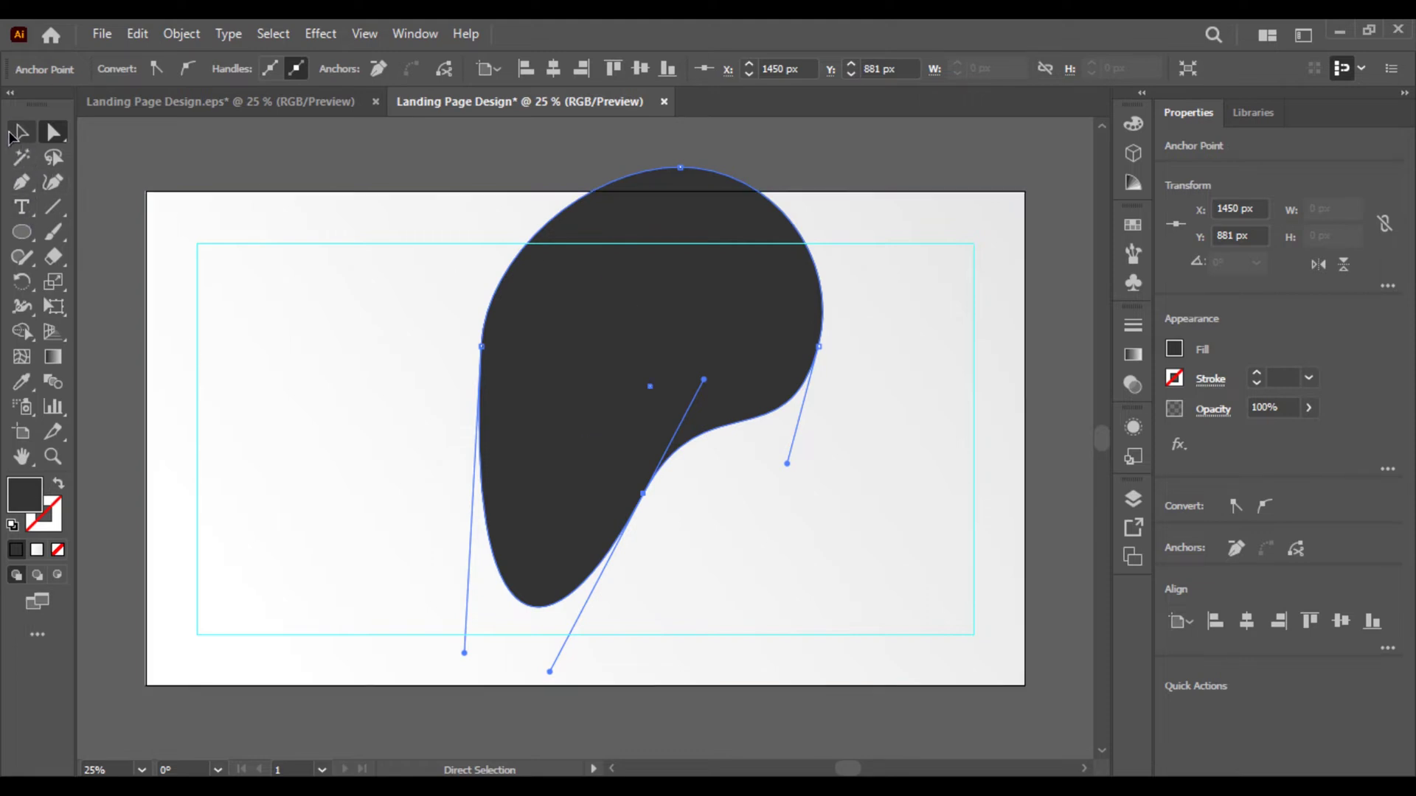
right_click(609, 326)
mouse_move(762, 653)
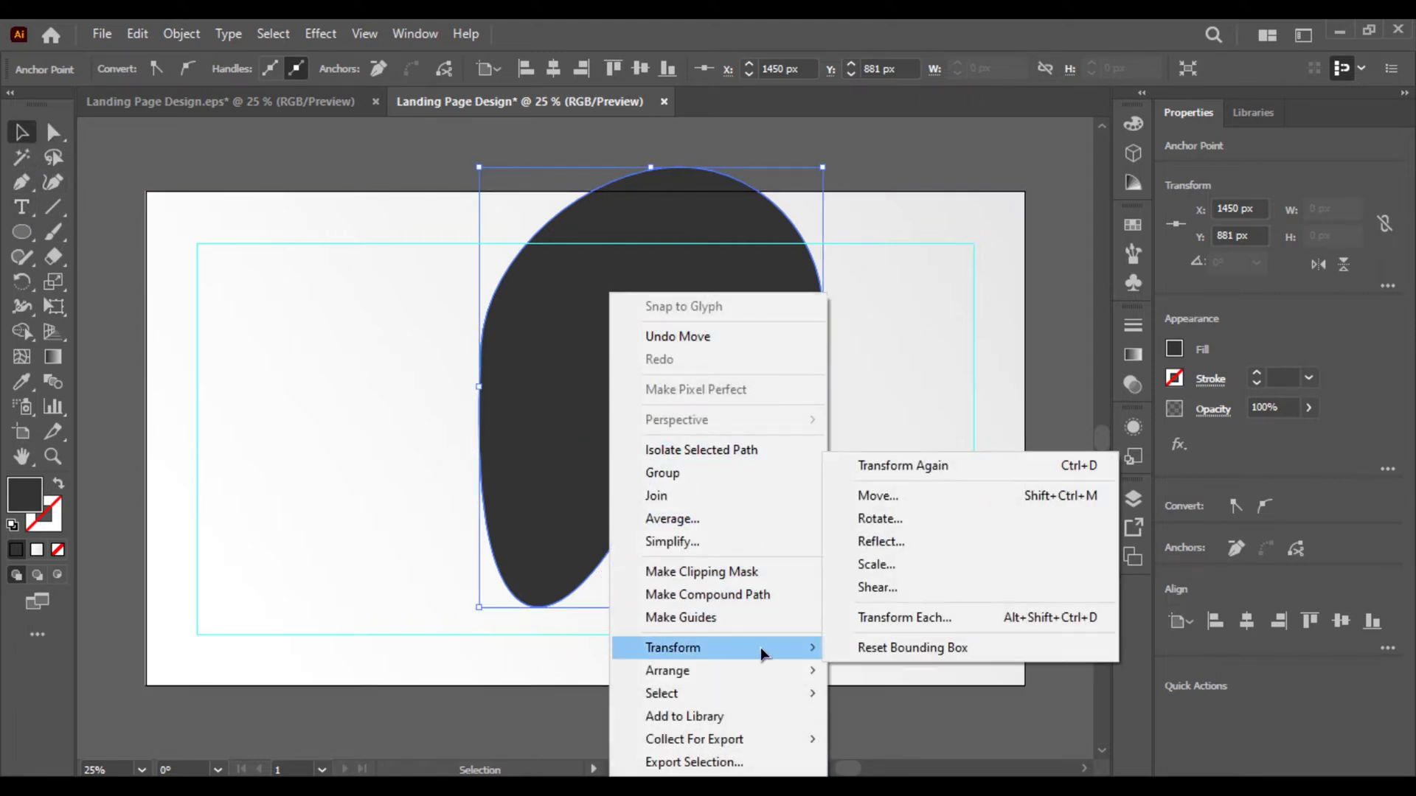
left_click(881, 542)
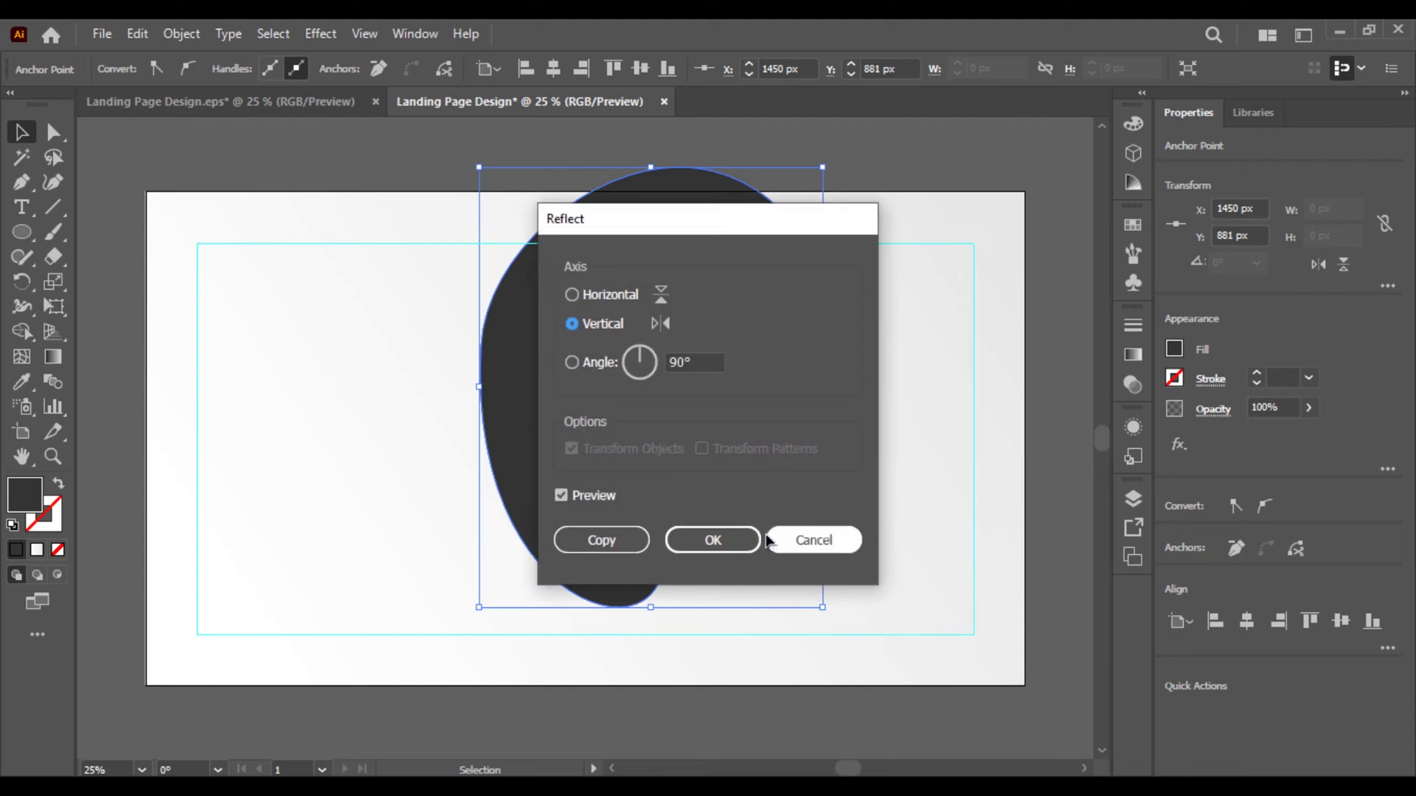
left_click(800, 546)
Rotate the dark blob by 180° so its narrow lobe points upward
left_click_drag(831, 610, 632, 382)
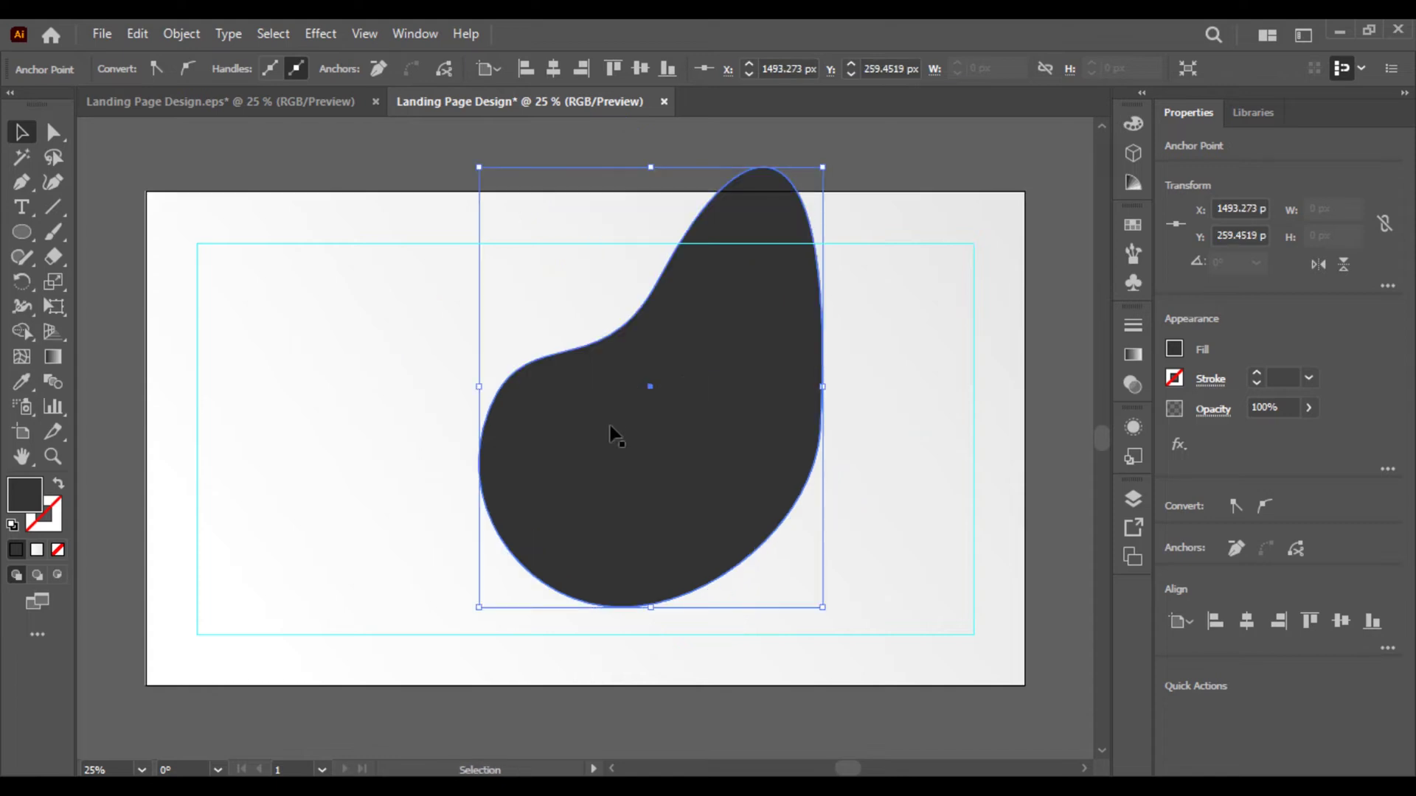
Try a vertical-axis reflection on the rotated blob, undo it, and deselect the shape
right_click(610, 433)
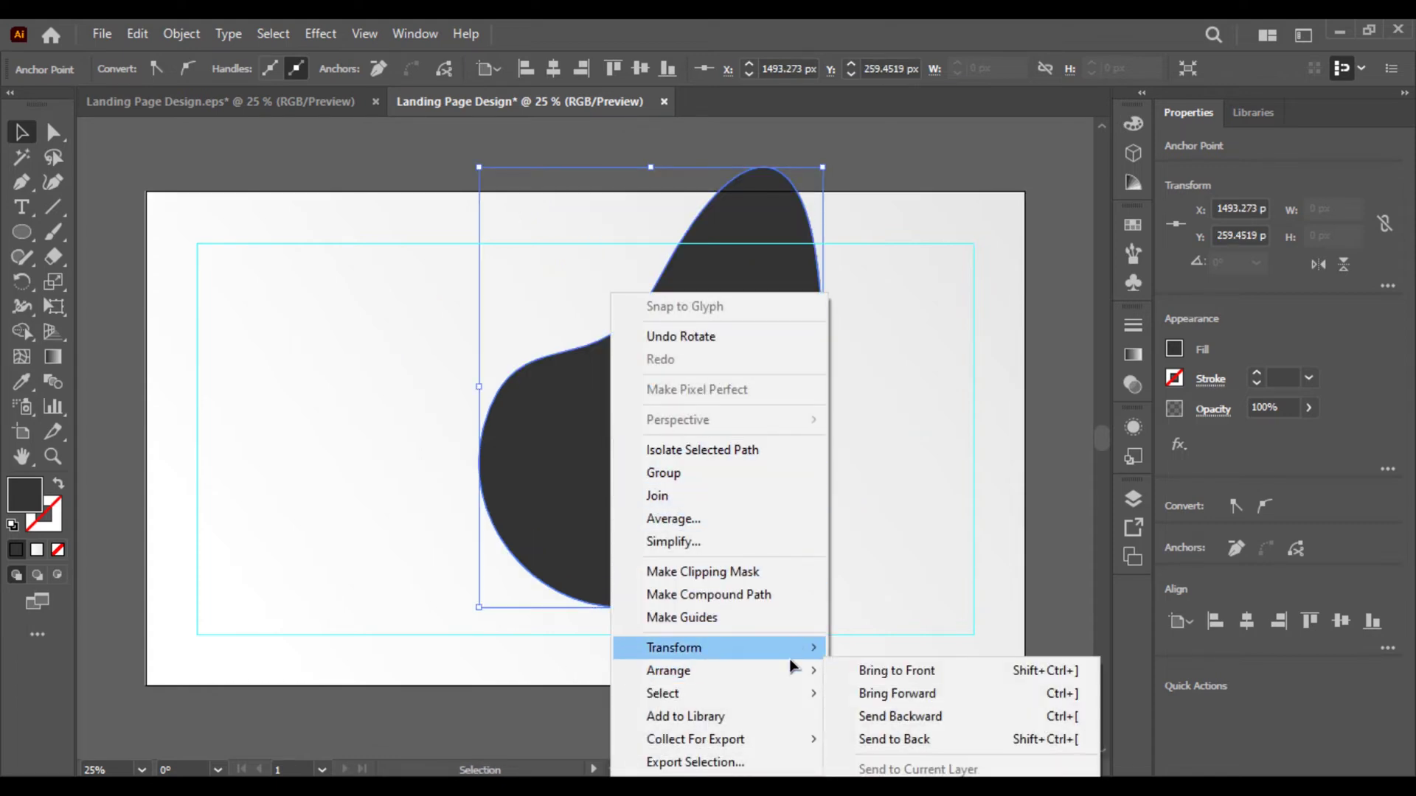
mouse_move(789, 647)
left_click(892, 548)
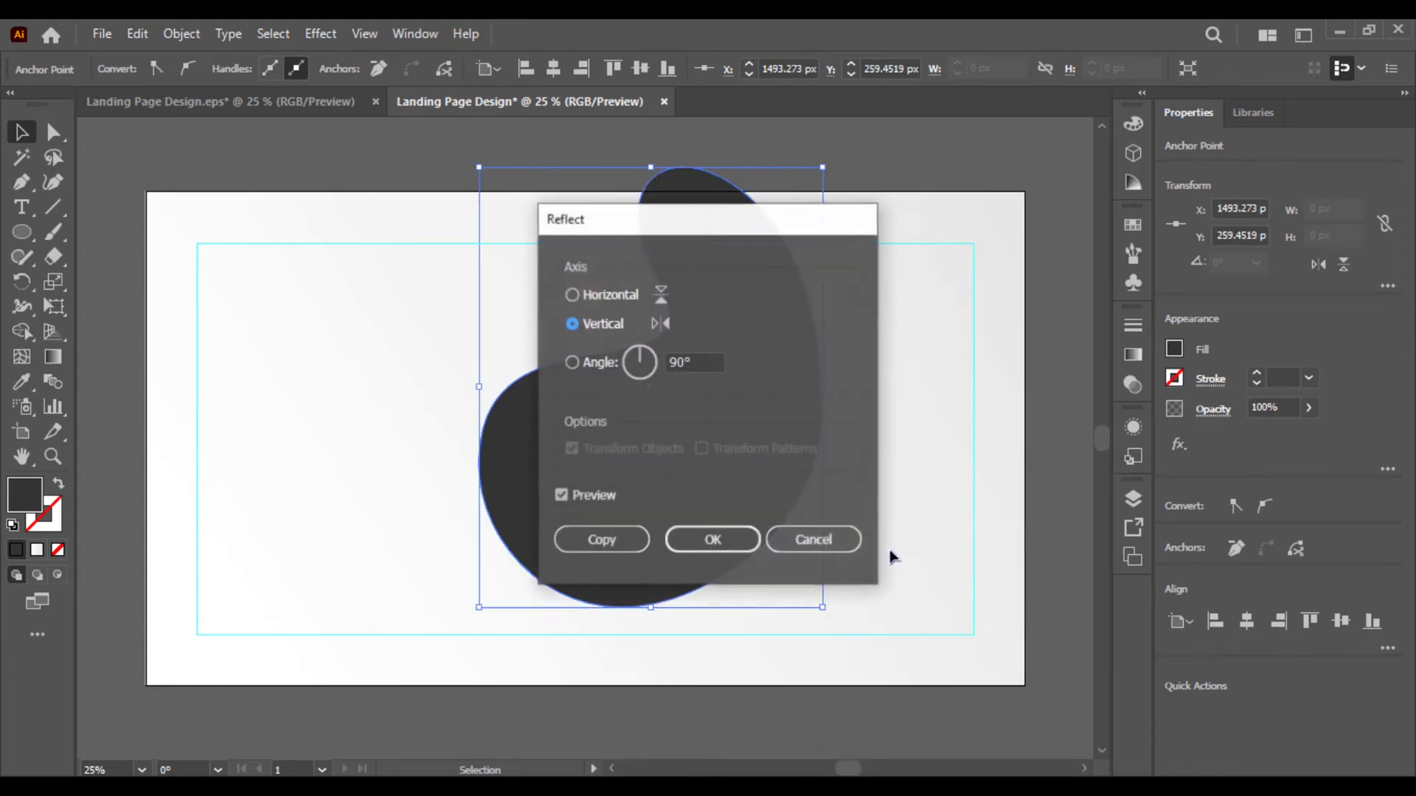
left_click(712, 541)
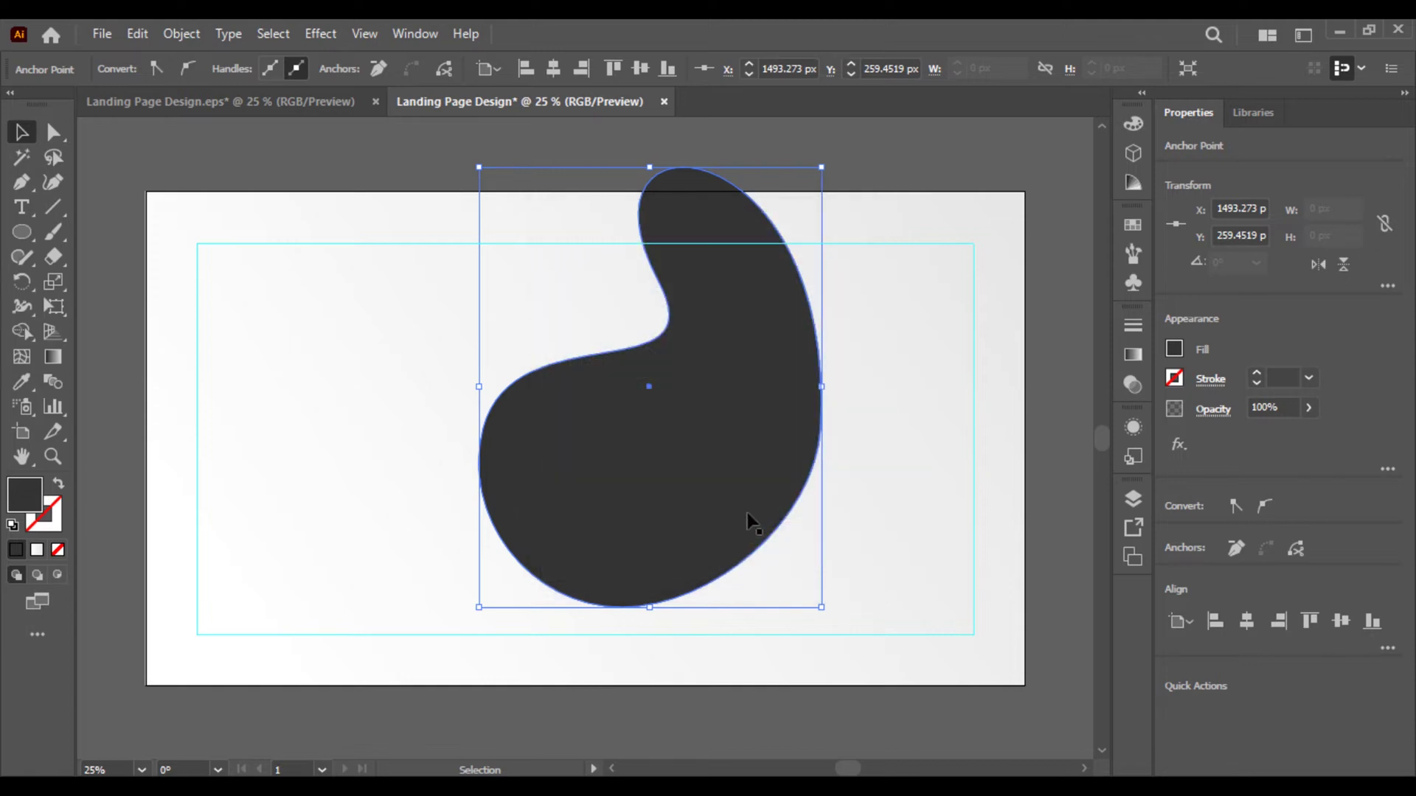
key("ctrl+z")
key("ctrl+z")
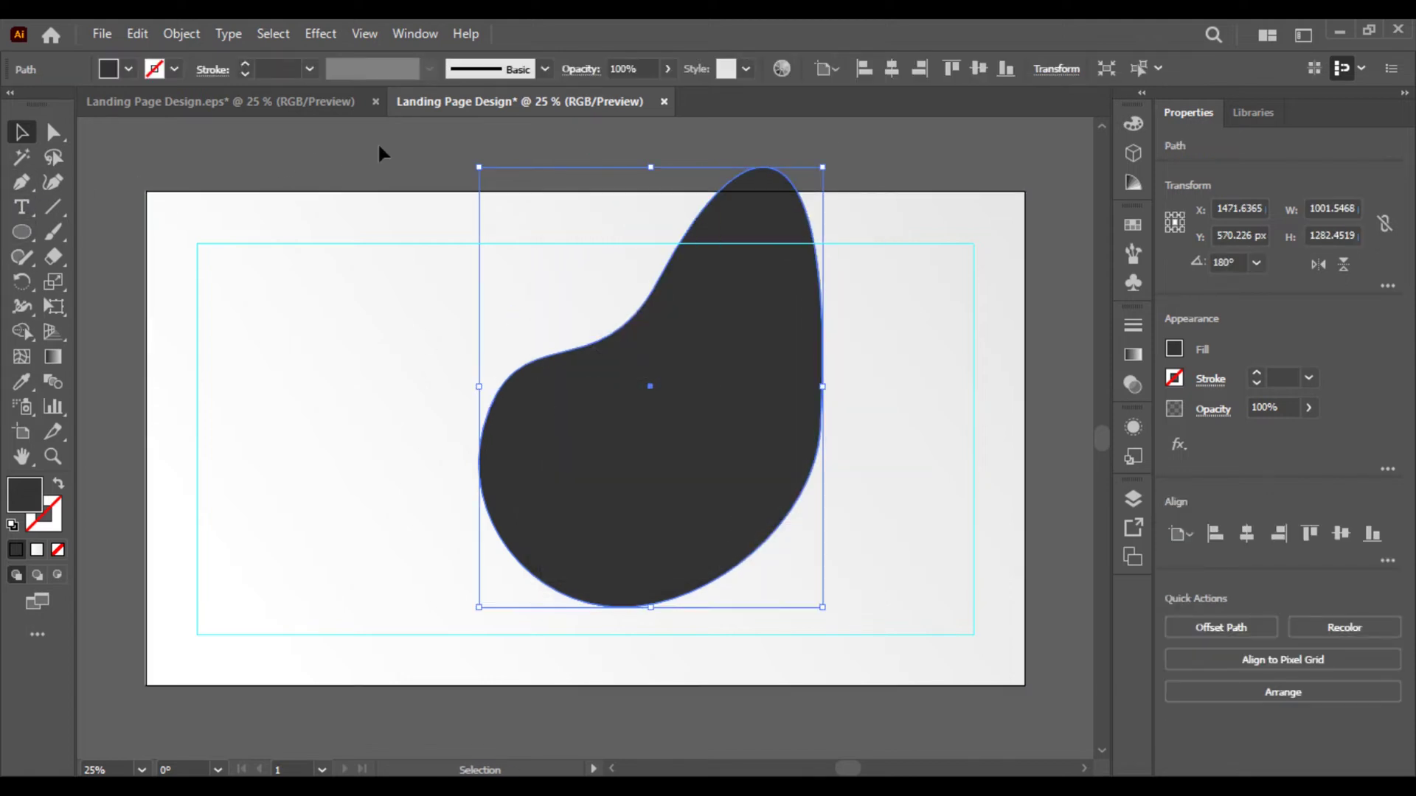
left_click(380, 148)
Move and rotate the blob into the artboard's upper-right corner and trim it along the artboard edges to about 1203 × 815 px
left_click_drag(733, 439, 853, 440)
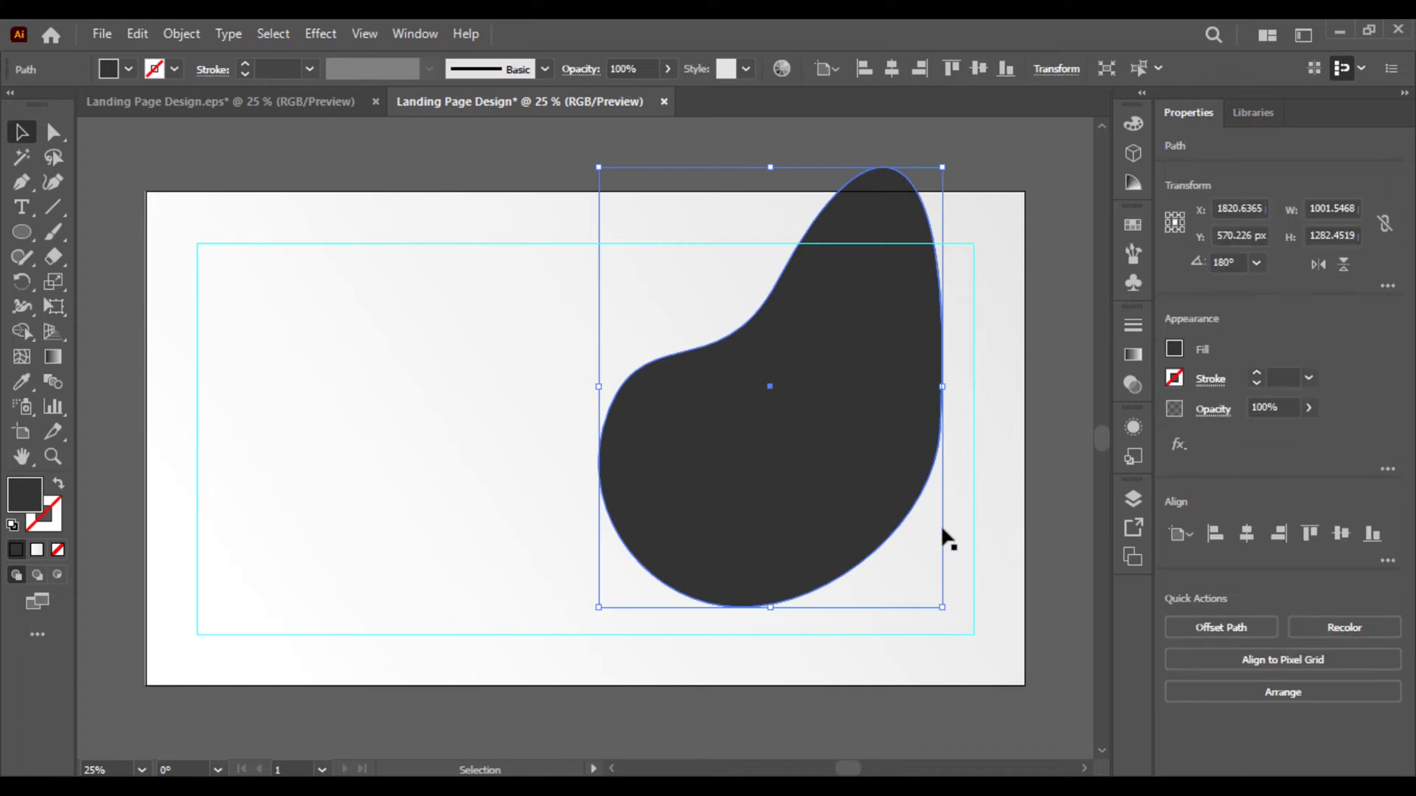
left_click_drag(953, 619, 808, 329)
left_click_drag(895, 318, 874, 315)
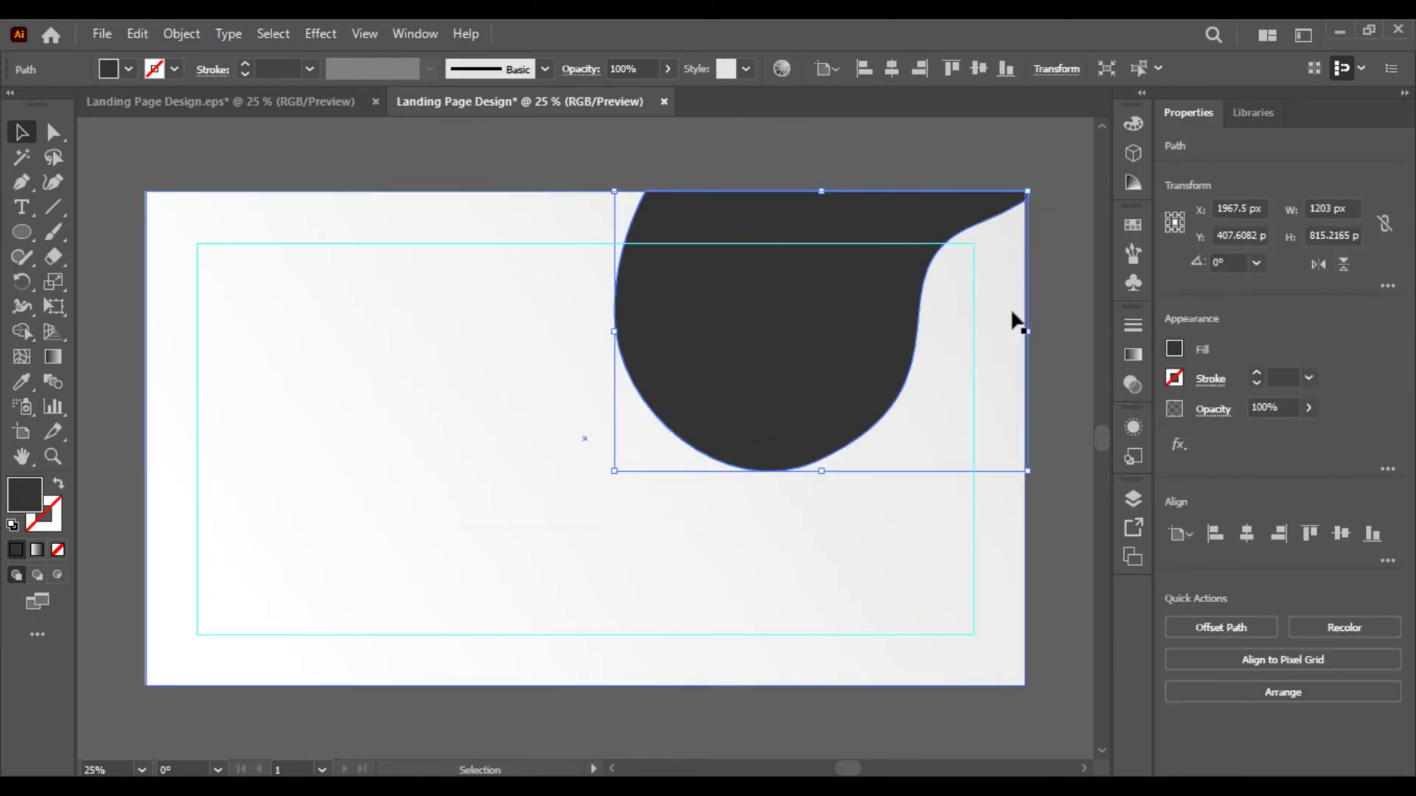
left_click(1049, 311)
left_click(800, 216)
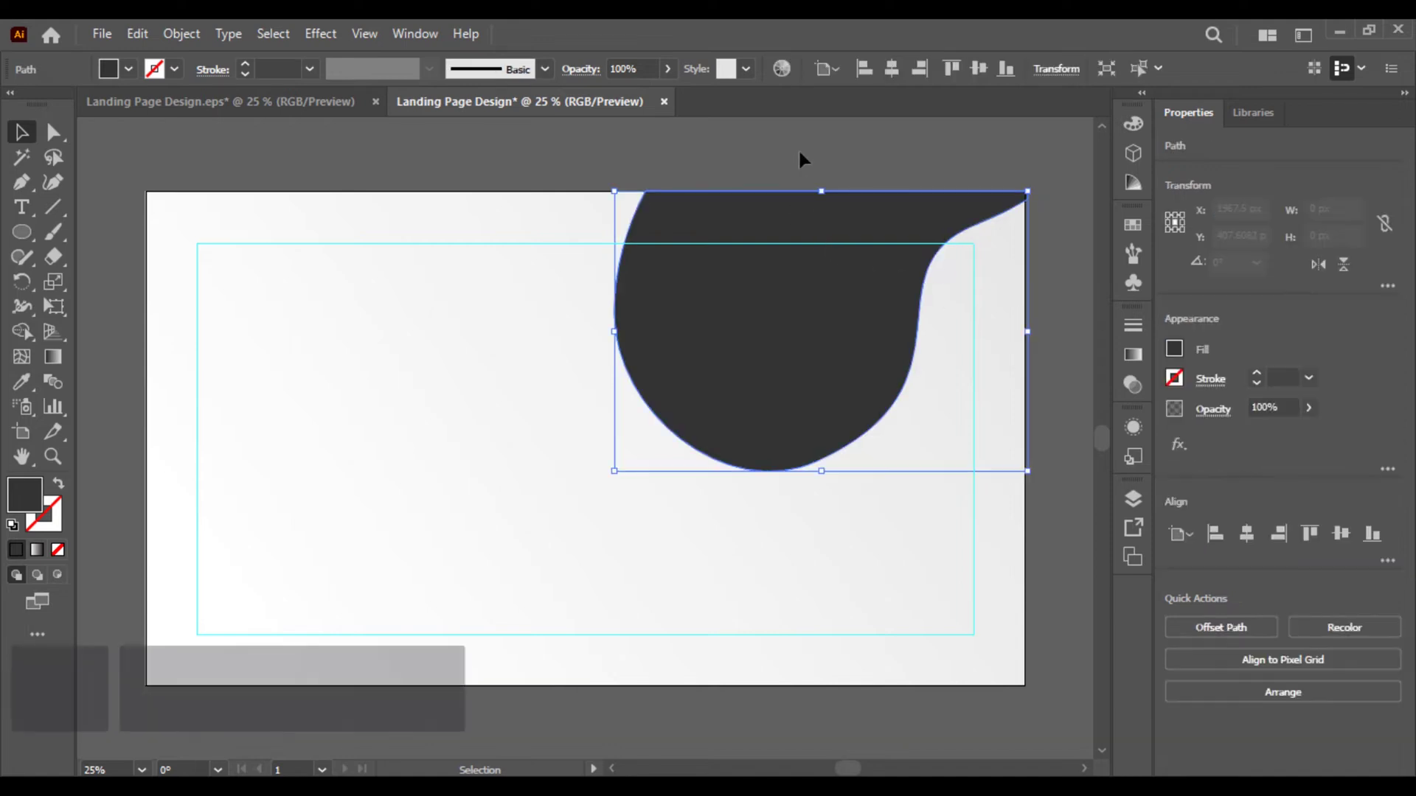
left_click(800, 155)
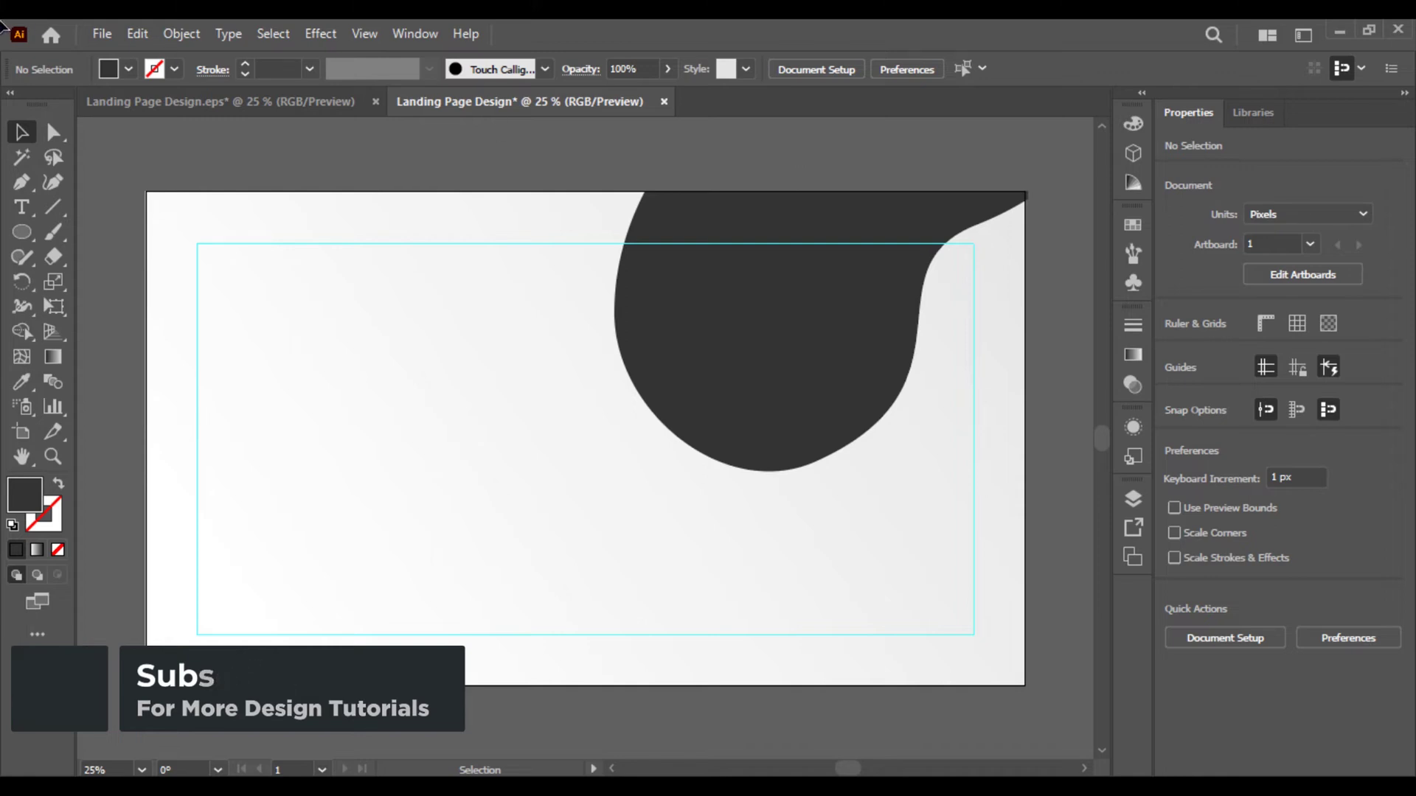
Draw a closed dark wave shape of about 2291 × 565 px with the Pen tool, rising along the artboard's bottom edge past its lower-right corner
key("p")
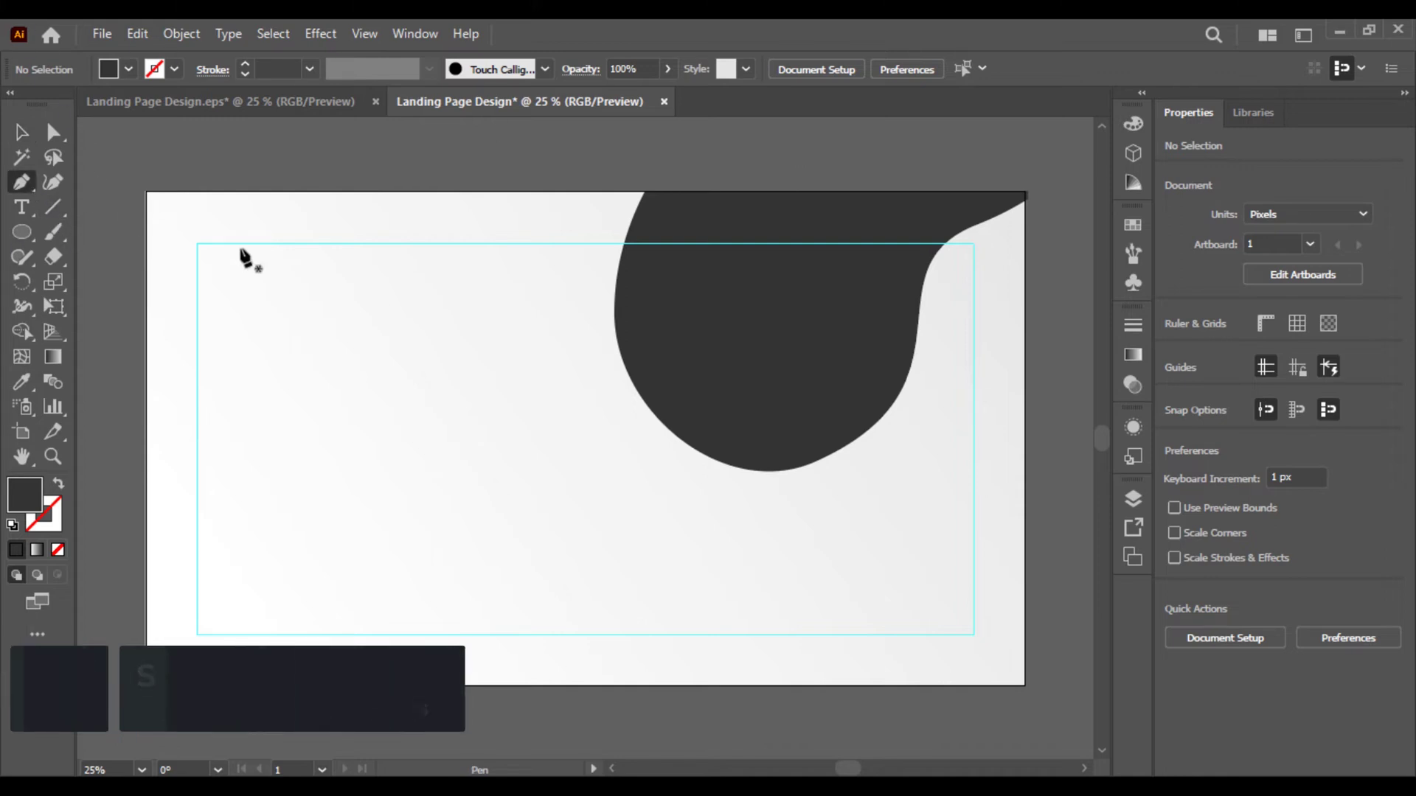
left_click(1026, 194)
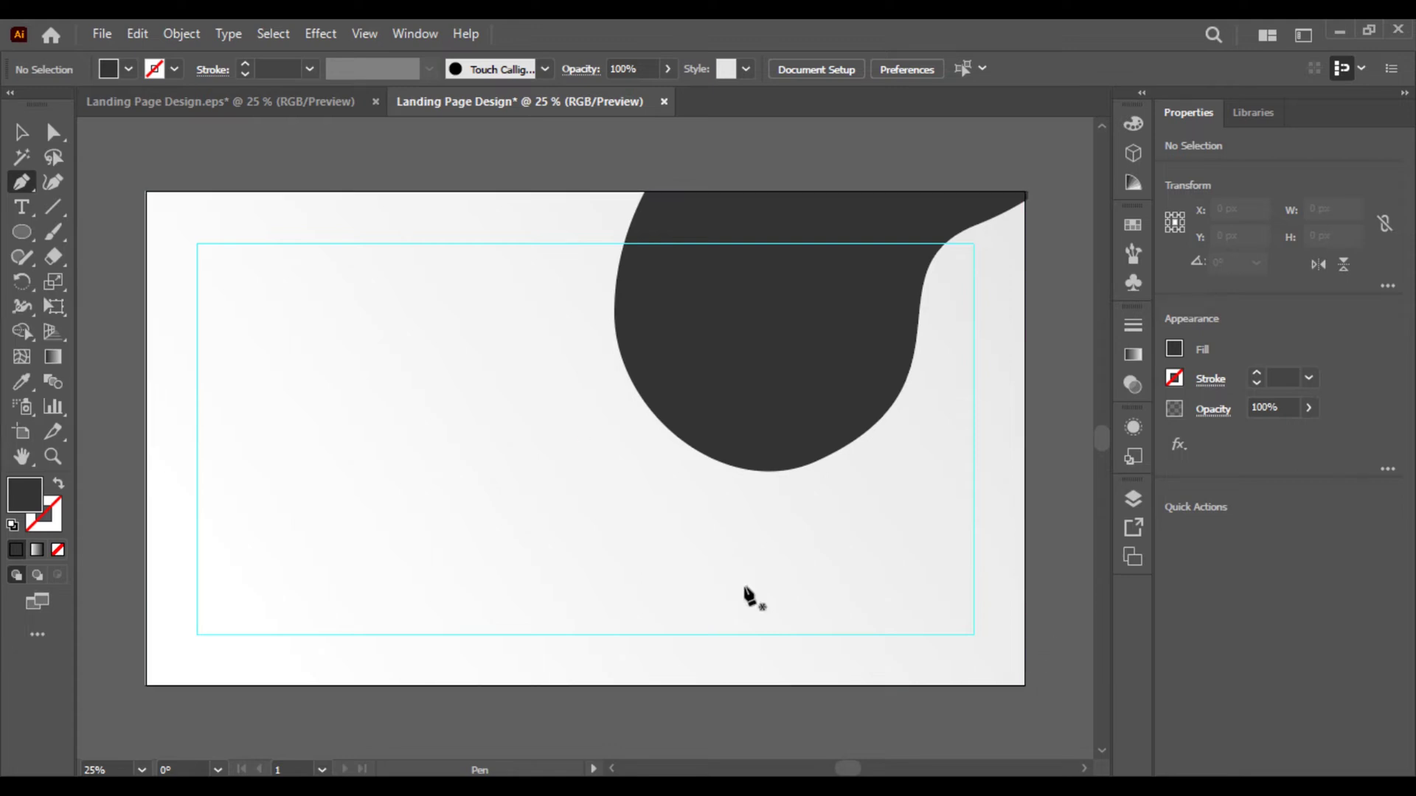
left_click(333, 685)
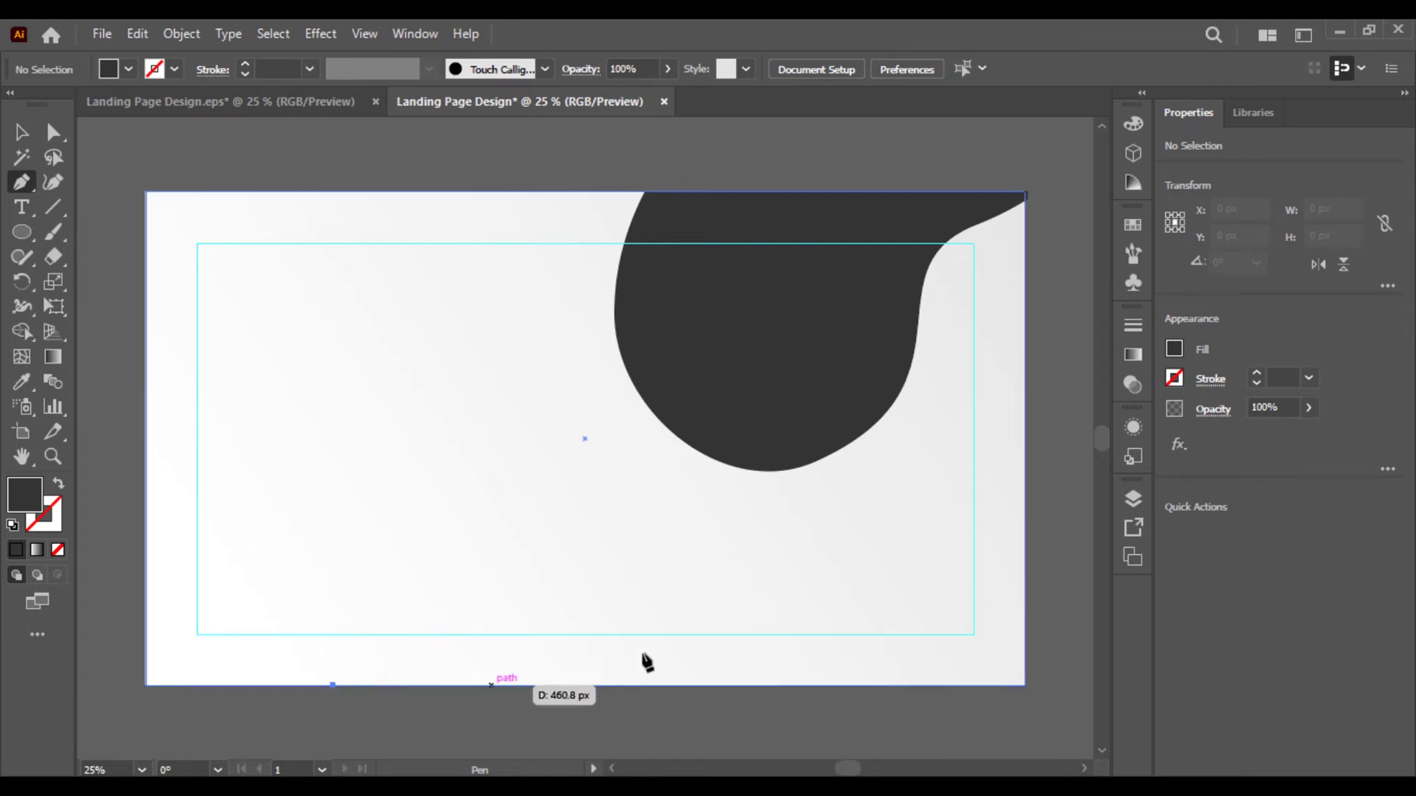
left_click_drag(1023, 546, 991, 449)
left_click(854, 548)
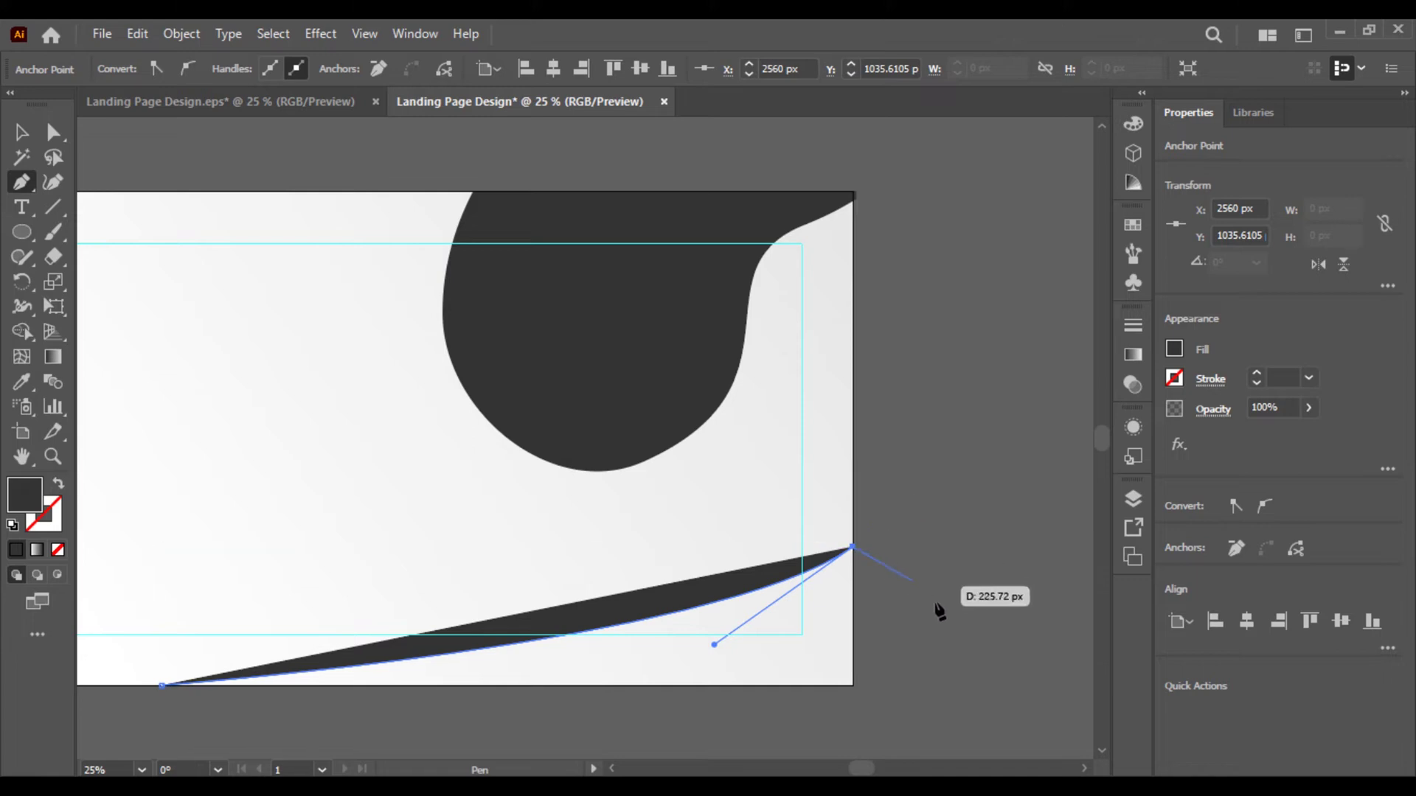
left_click_drag(939, 649, 936, 688)
left_click_drag(902, 734, 840, 640)
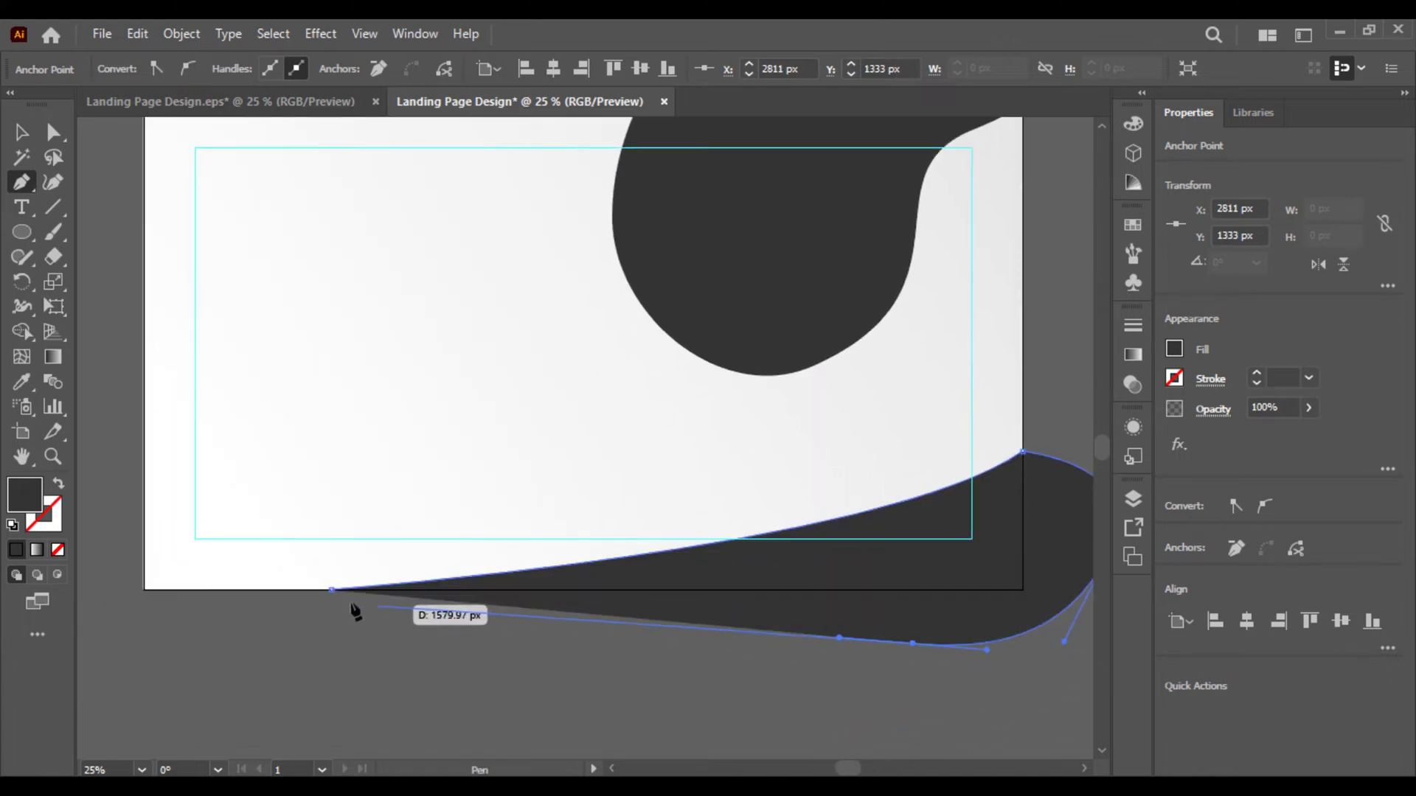
left_click(330, 590)
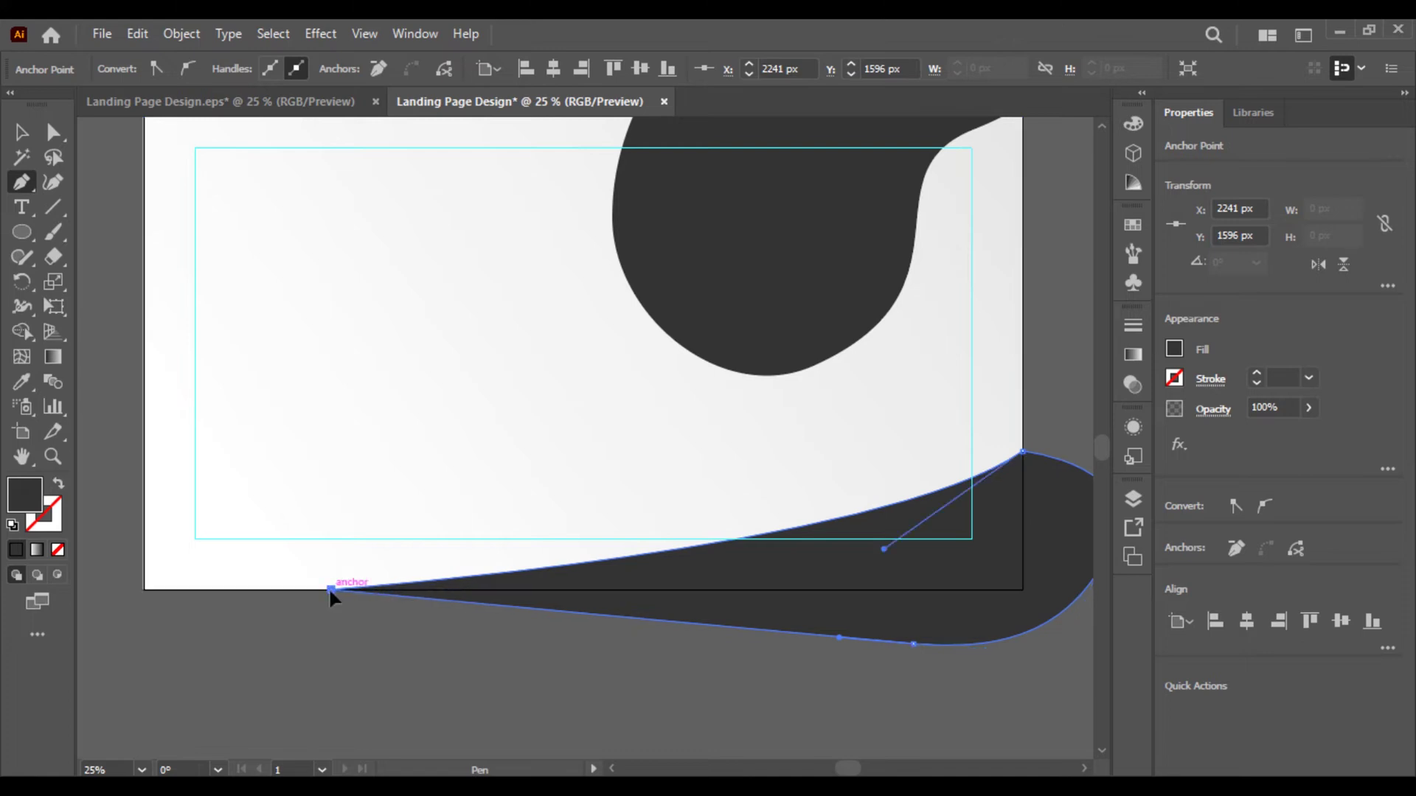
left_click(22, 133)
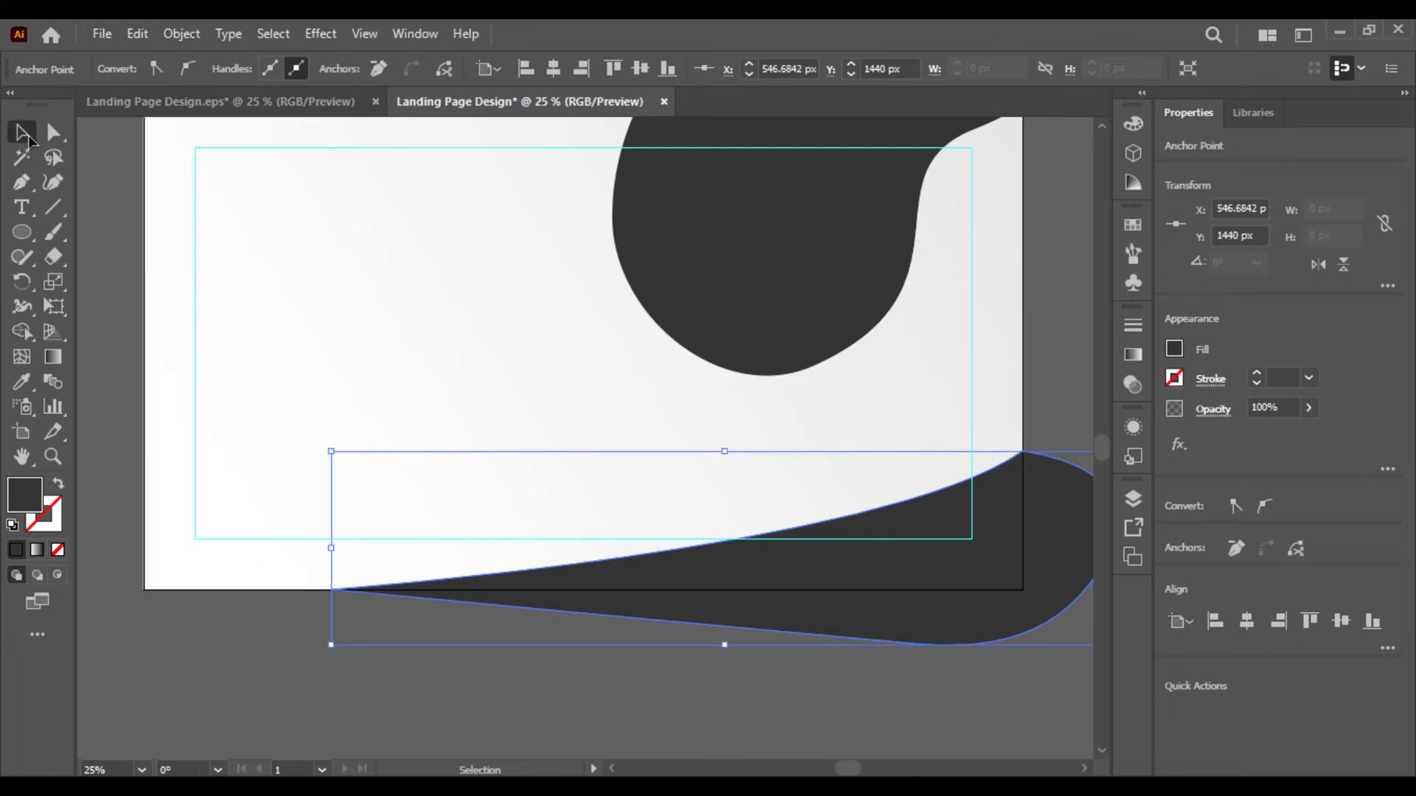
left_click(764, 723)
Place a 361 px dark circle over the artboard's right edge and two progressively smaller circles beside it, between the blob and the wave
key("ctrl+minus")
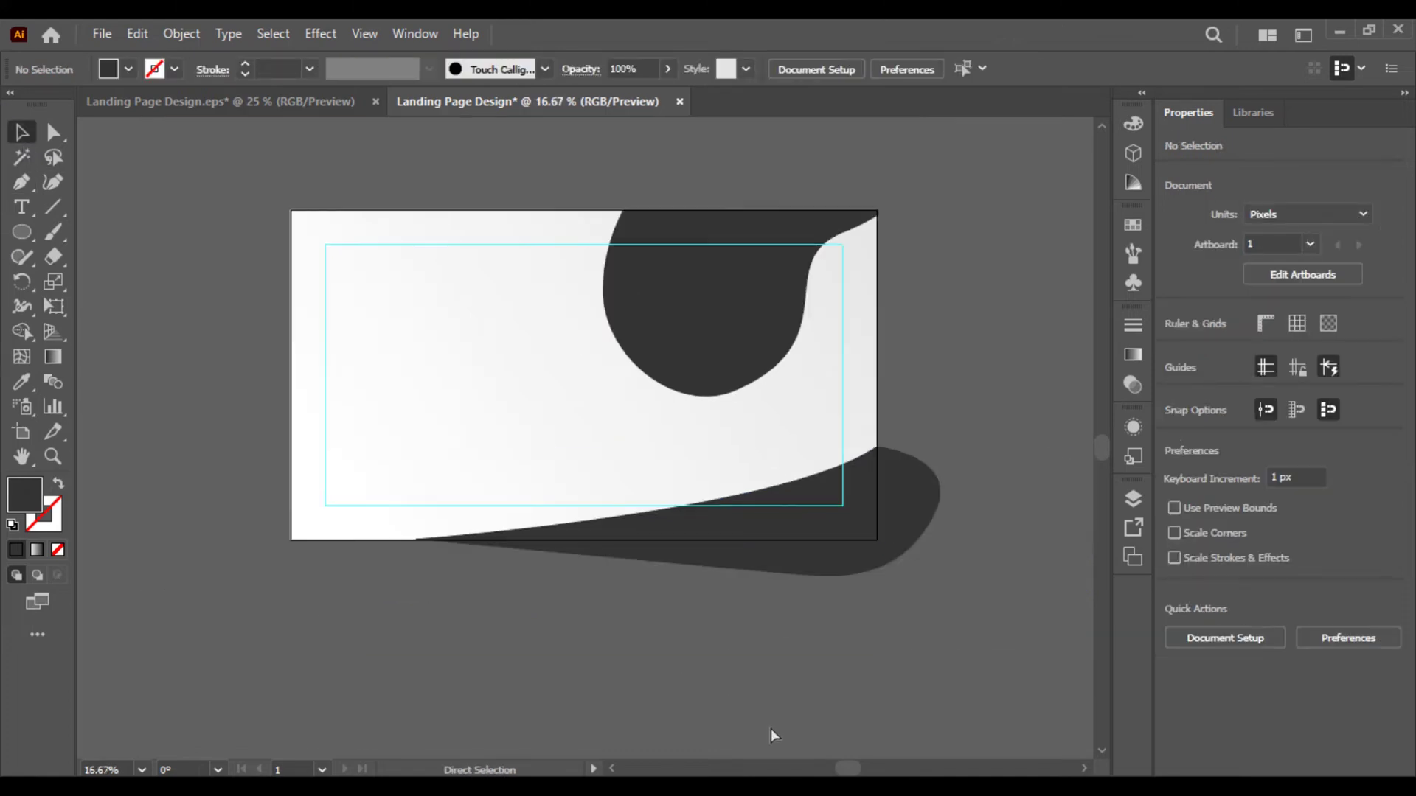
key("ctrl+plus")
scroll(590, 634, "right", 1)
scroll(590, 634, "up", 1)
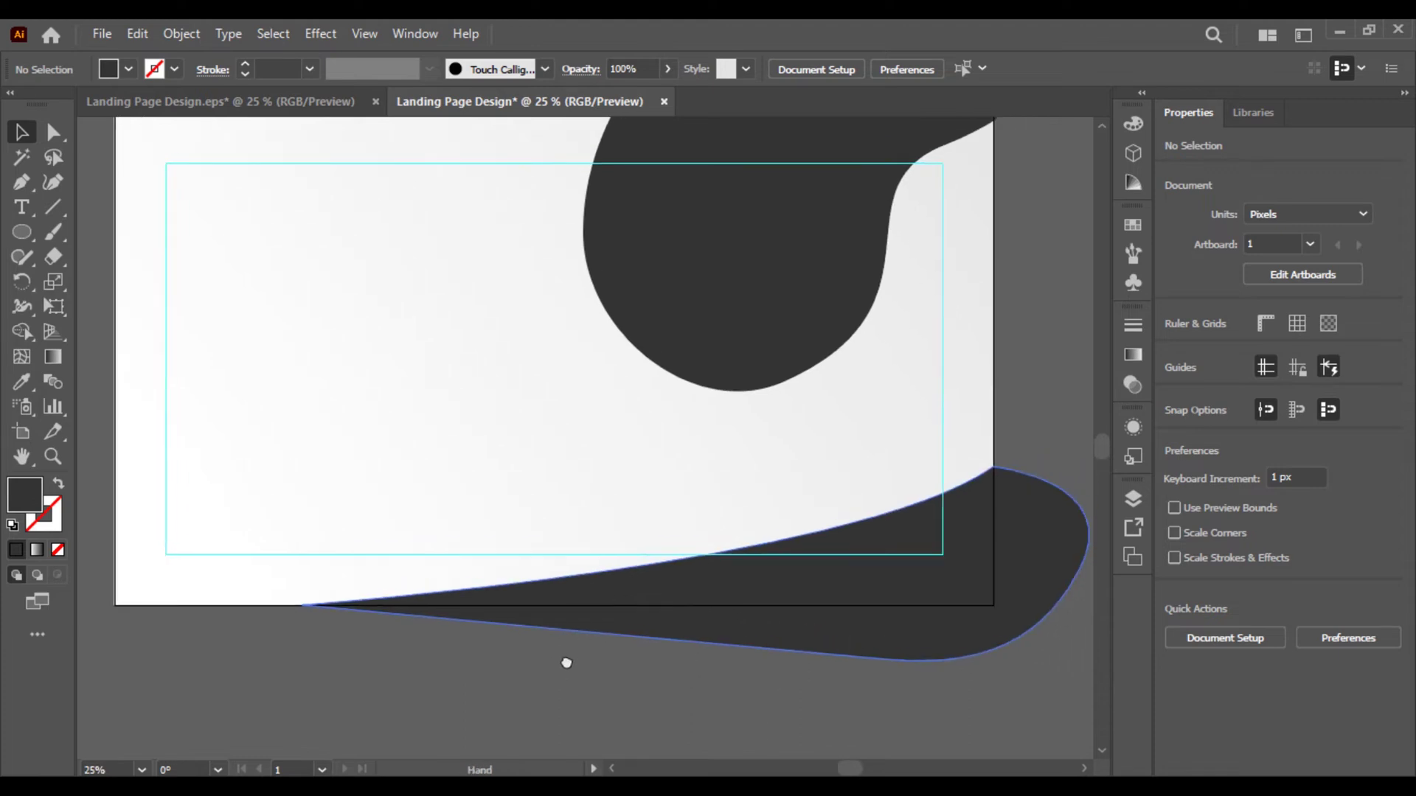
left_click_drag(21, 233, 81, 281)
mouse_move(914, 365)
left_mouse_down()
mouse_move(1037, 489)
mouse_move(1033, 382)
mouse_move(850, 476)
left_mouse_up()
left_click(20, 137)
left_click(1068, 432)
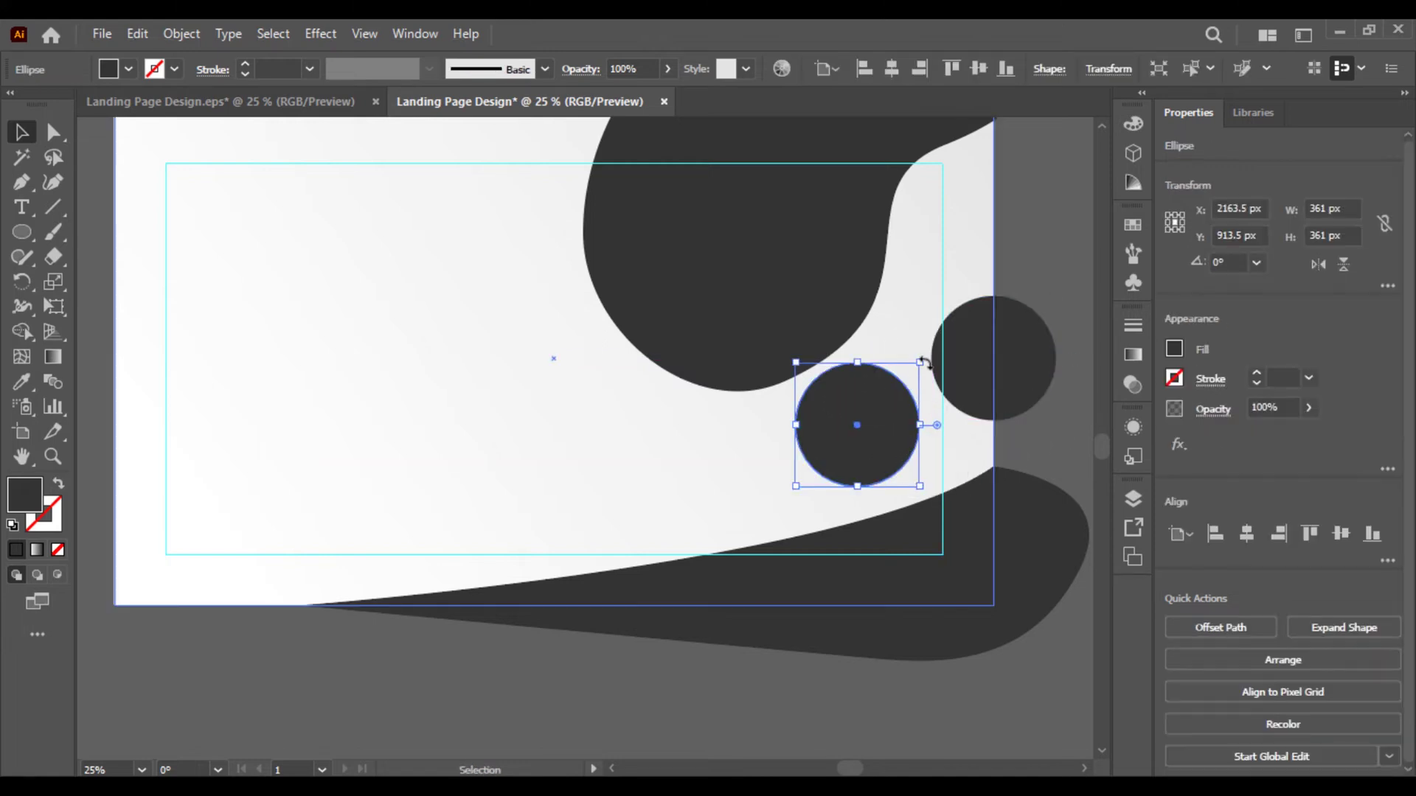
left_click_drag(922, 365, 838, 411)
left_click(889, 439)
left_click(855, 473)
Draw a 2560 × 1440 px rectangle that exactly covers the artboard as a trimming shape
left_click(989, 636)
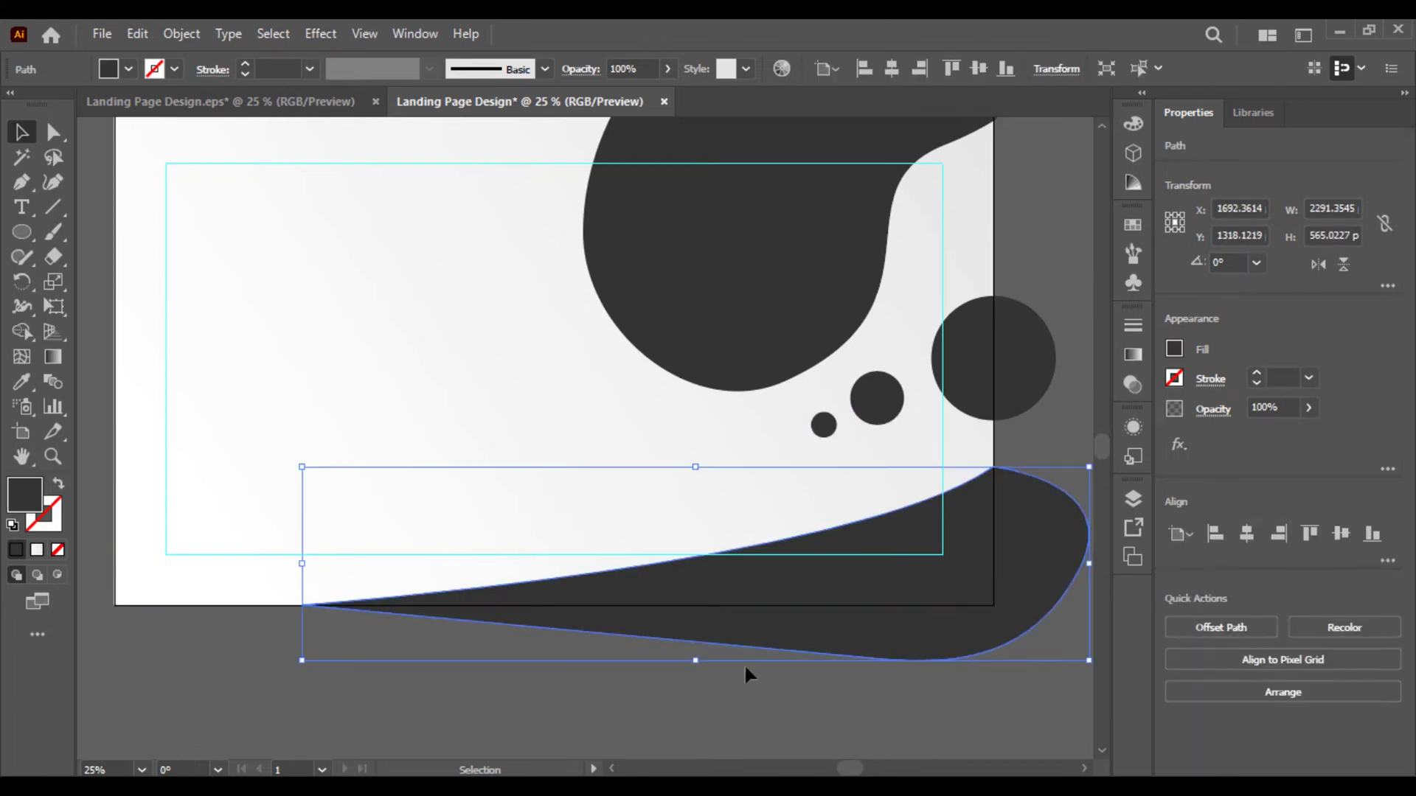
key("ctrl+minus")
scroll(468, 538, "up", 2)
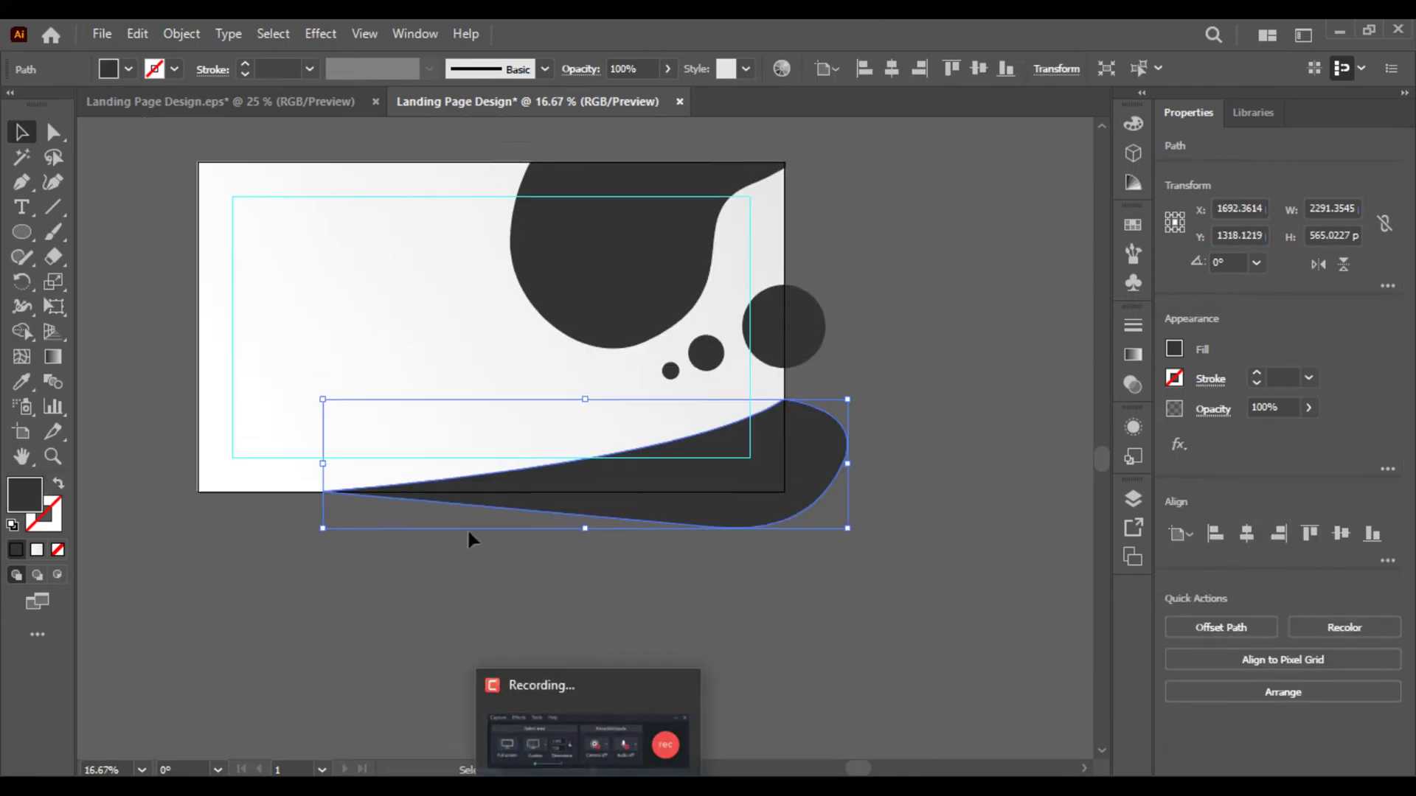
key("l")
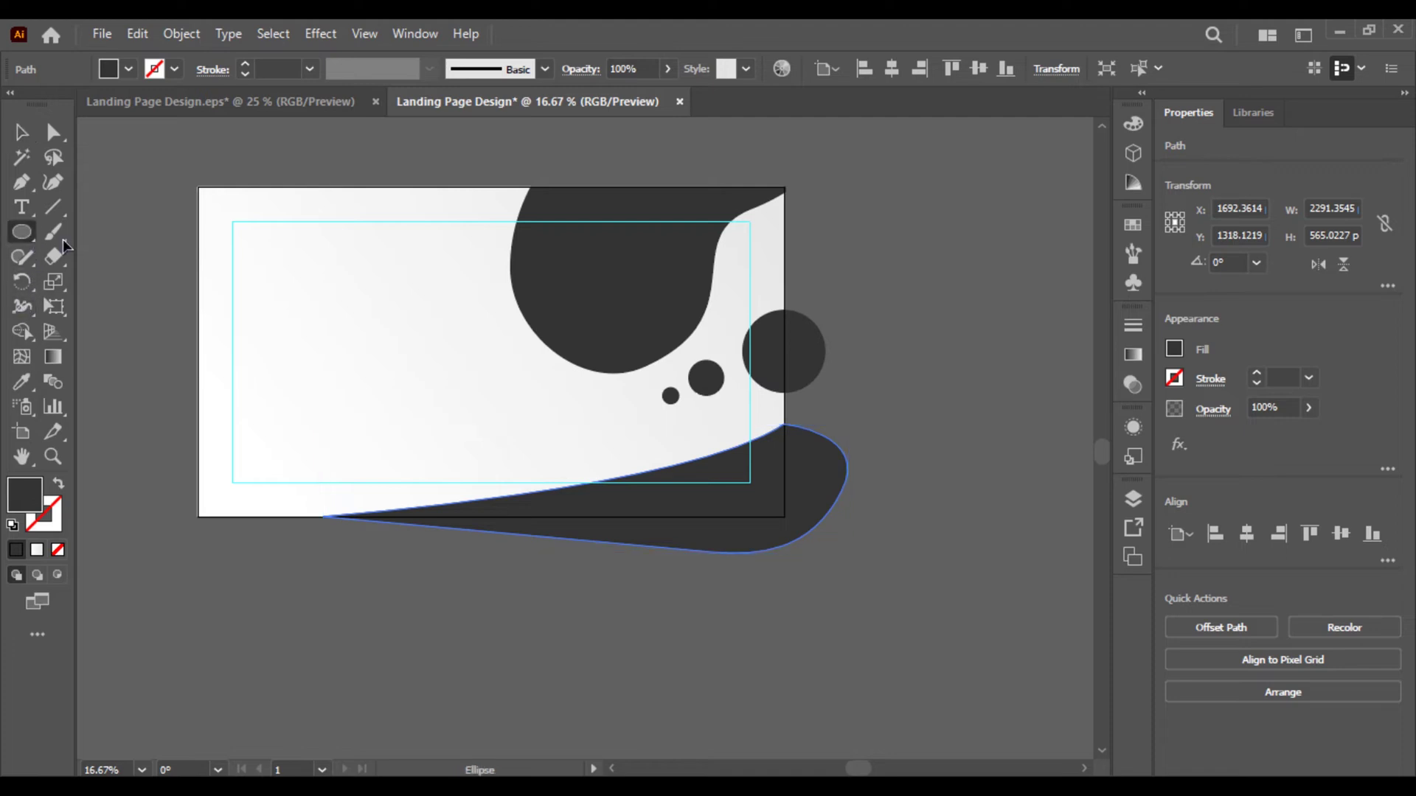
left_click_drag(22, 237, 111, 232)
left_click_drag(197, 187, 784, 517)
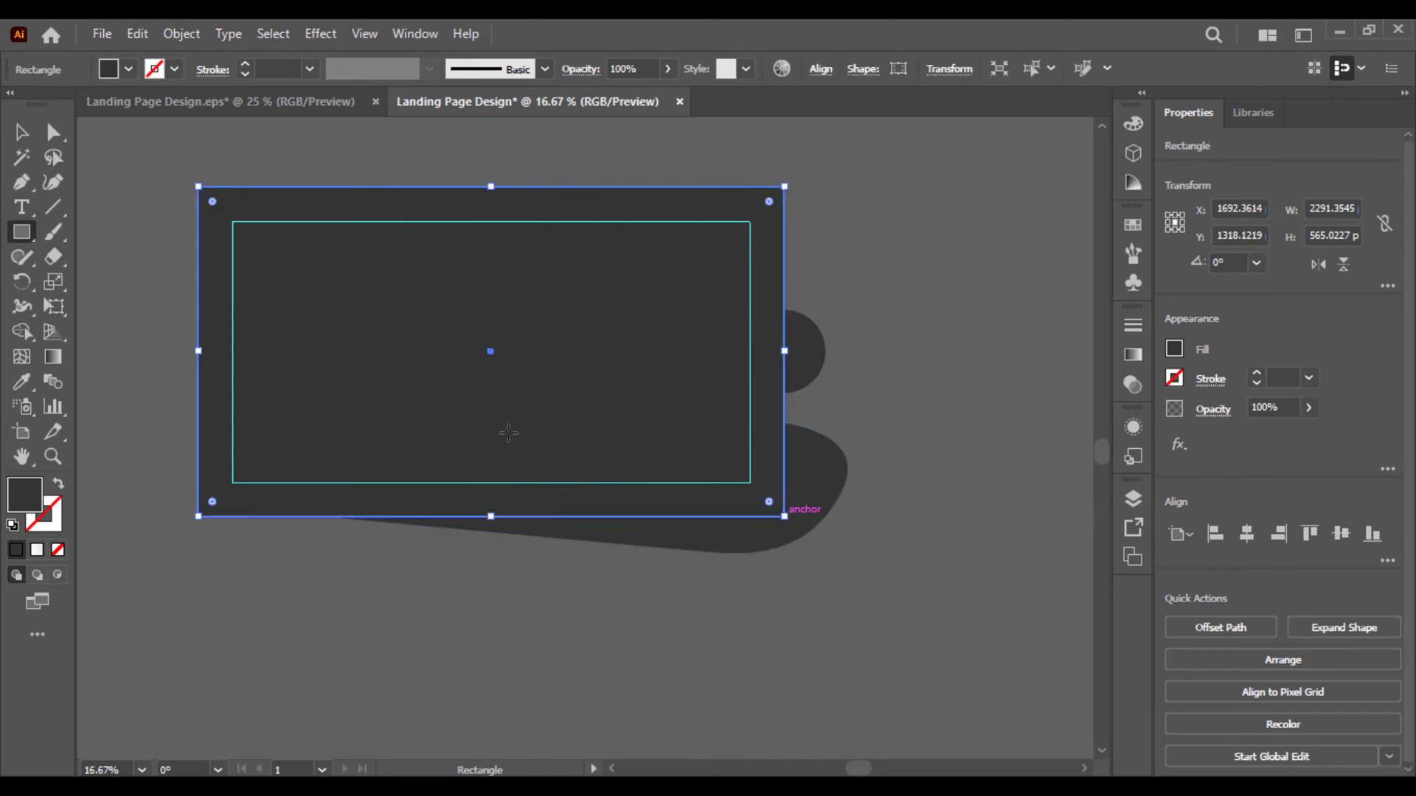
key("v")
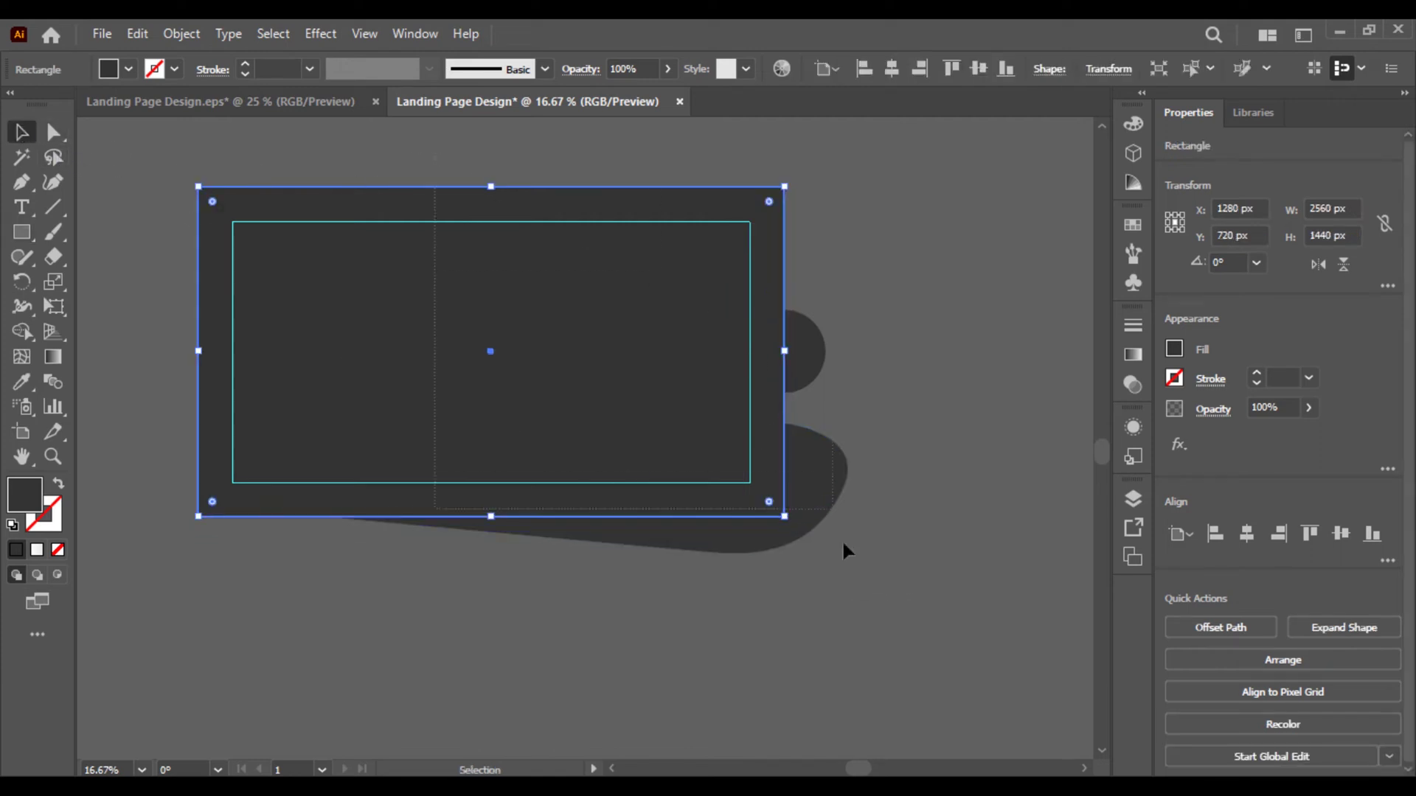
Remove the parts of the large circle and the wave outside the artboard from all selected artwork with Shape Builder
key("ctrl+a")
left_click(21, 331)
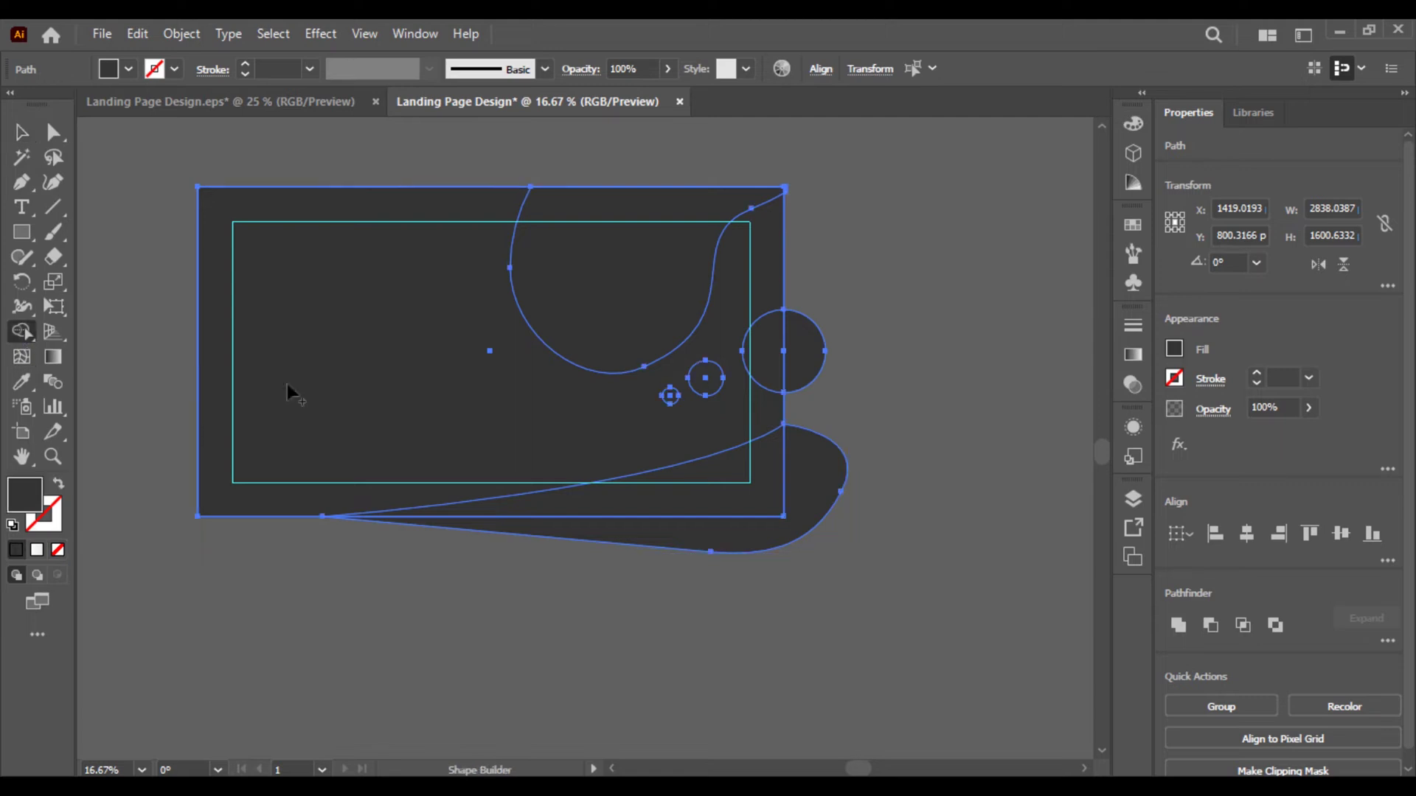
left_click_drag(817, 410, 819, 516)
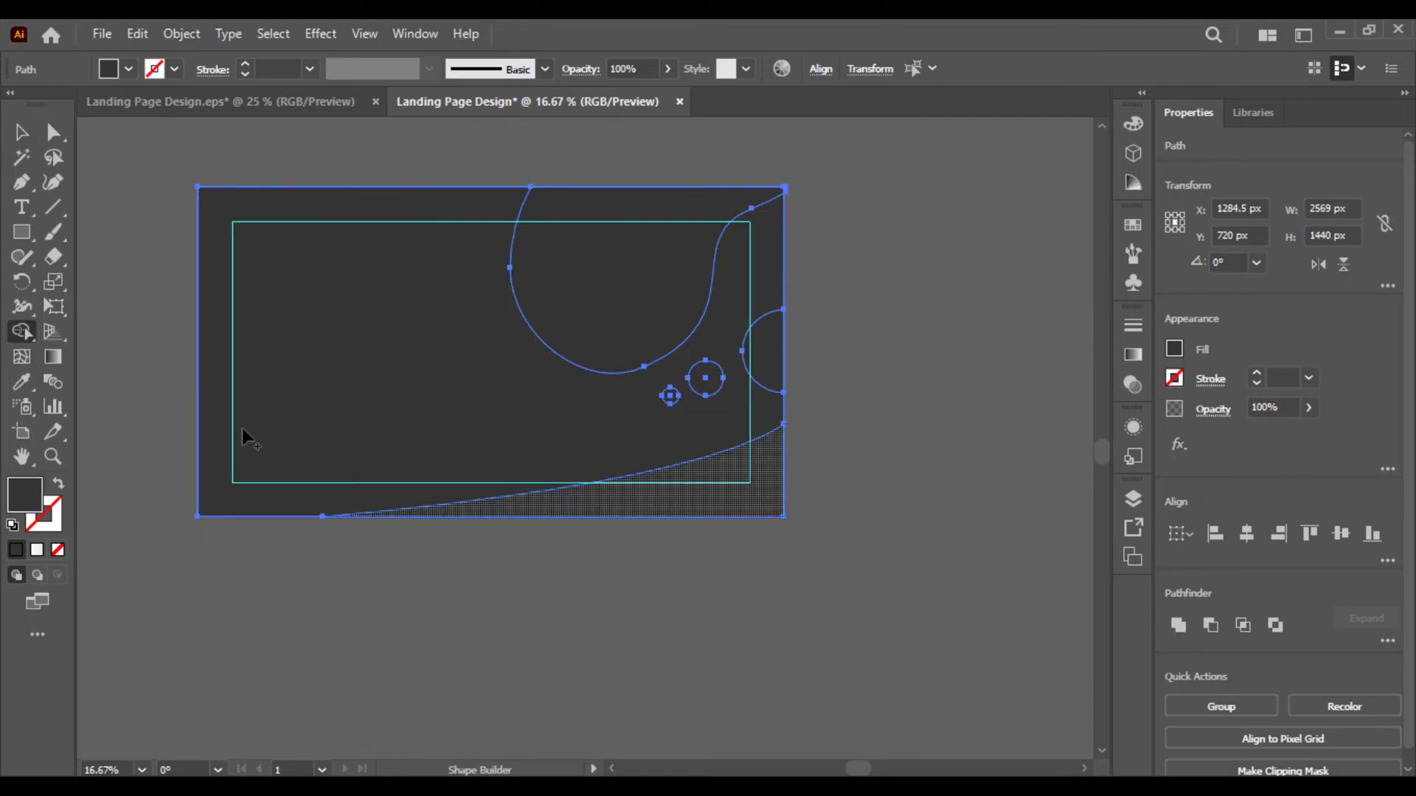
Delete only the dark artboard-sized rectangle that covers the trimmed shapes and the gradient background
left_click(23, 131)
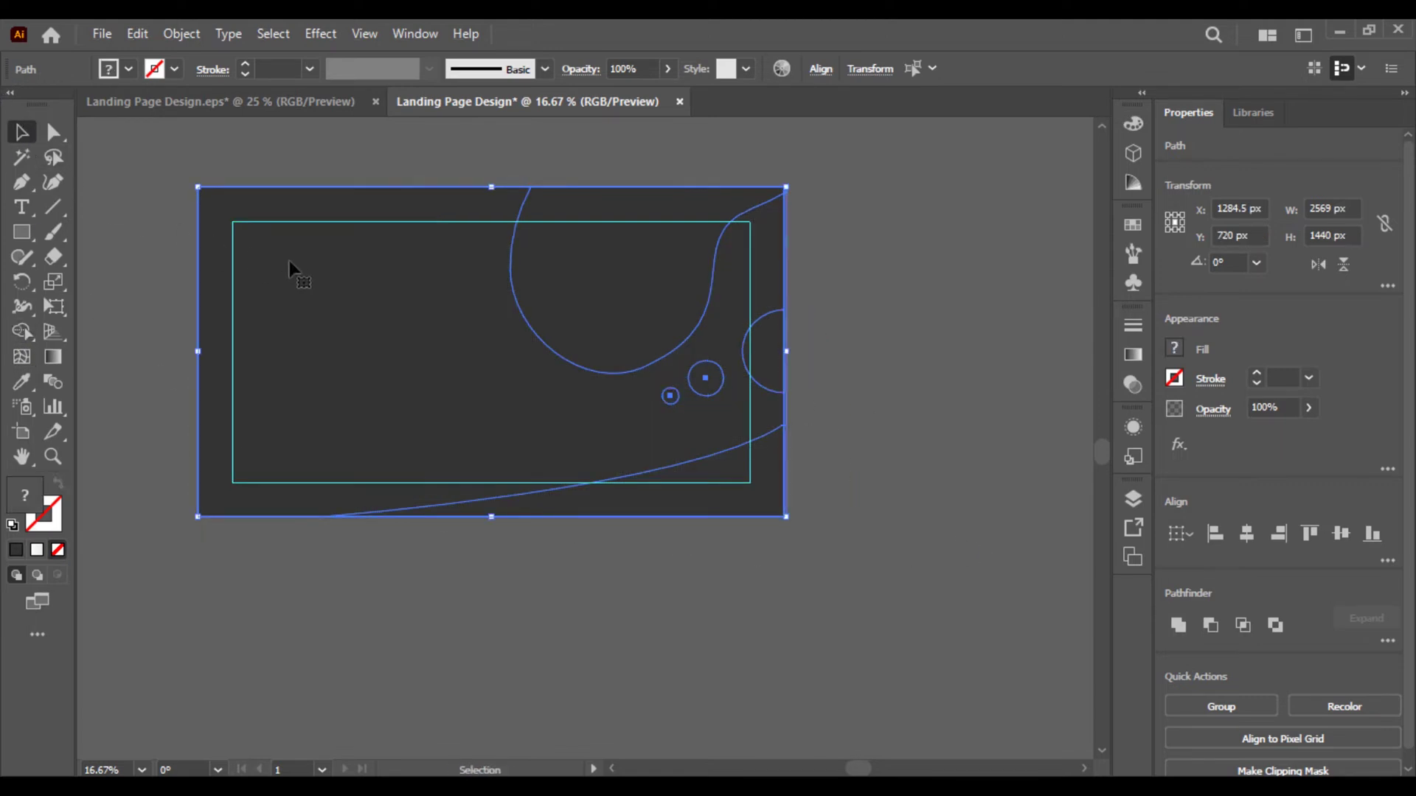
key("Delete")
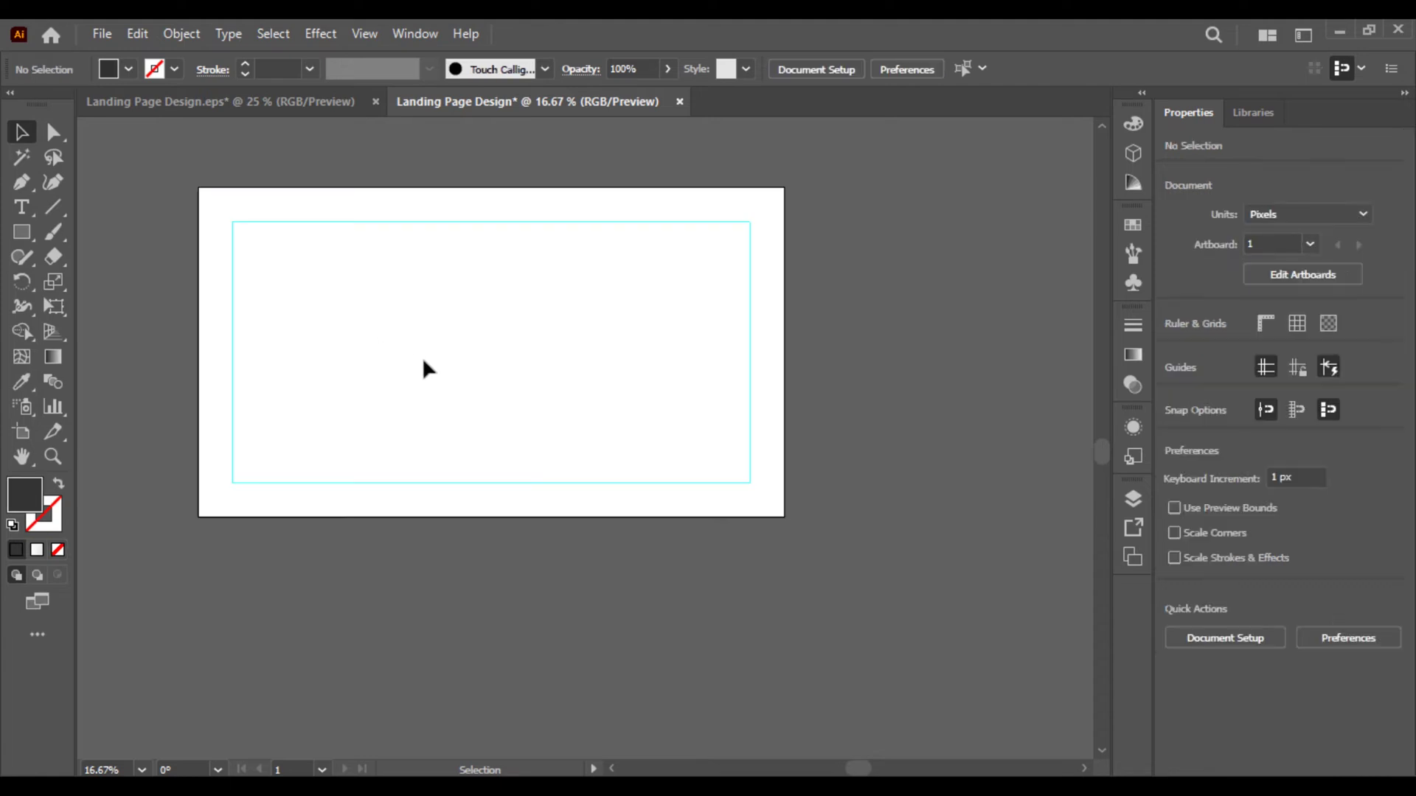
key("ctrl+z")
left_click(525, 572)
left_click(360, 345)
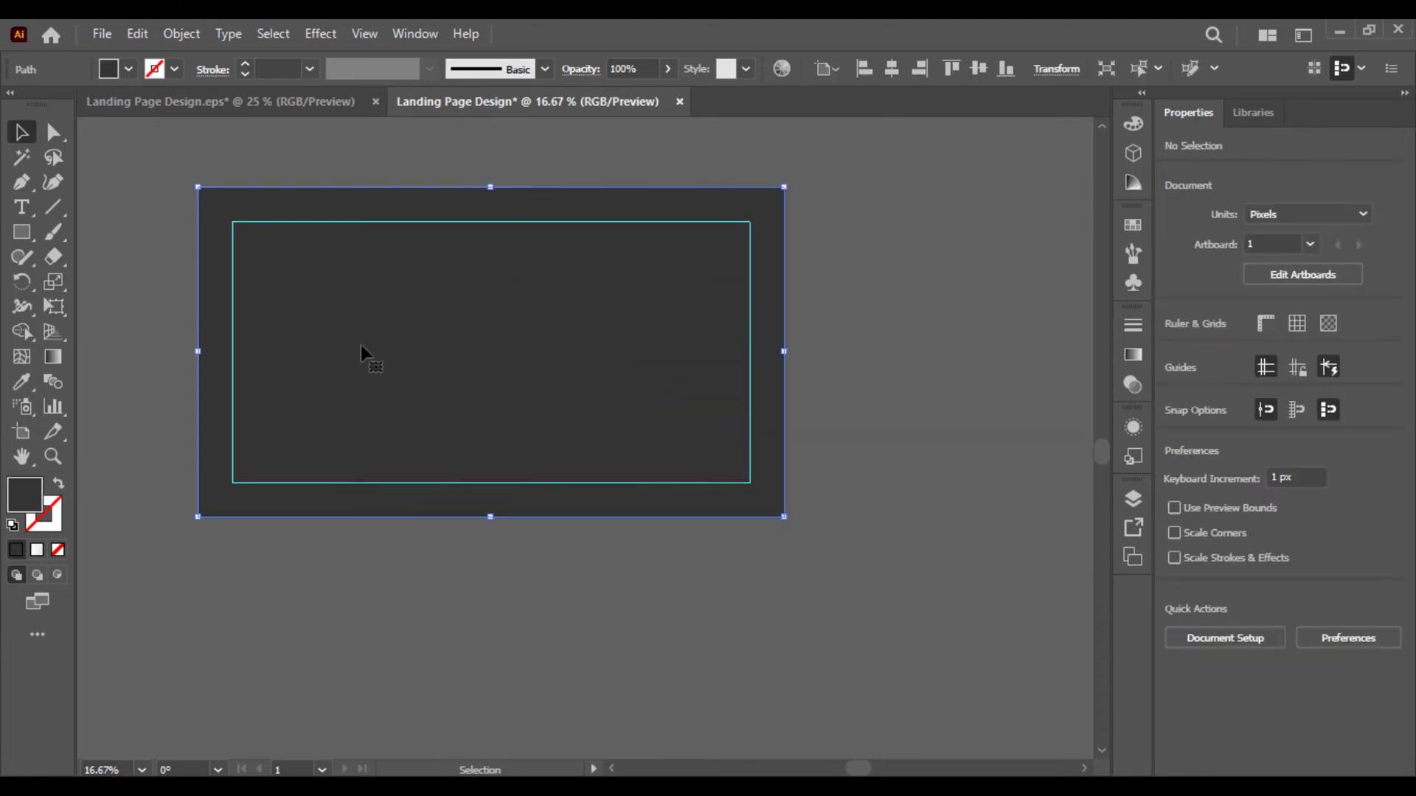
key("Delete")
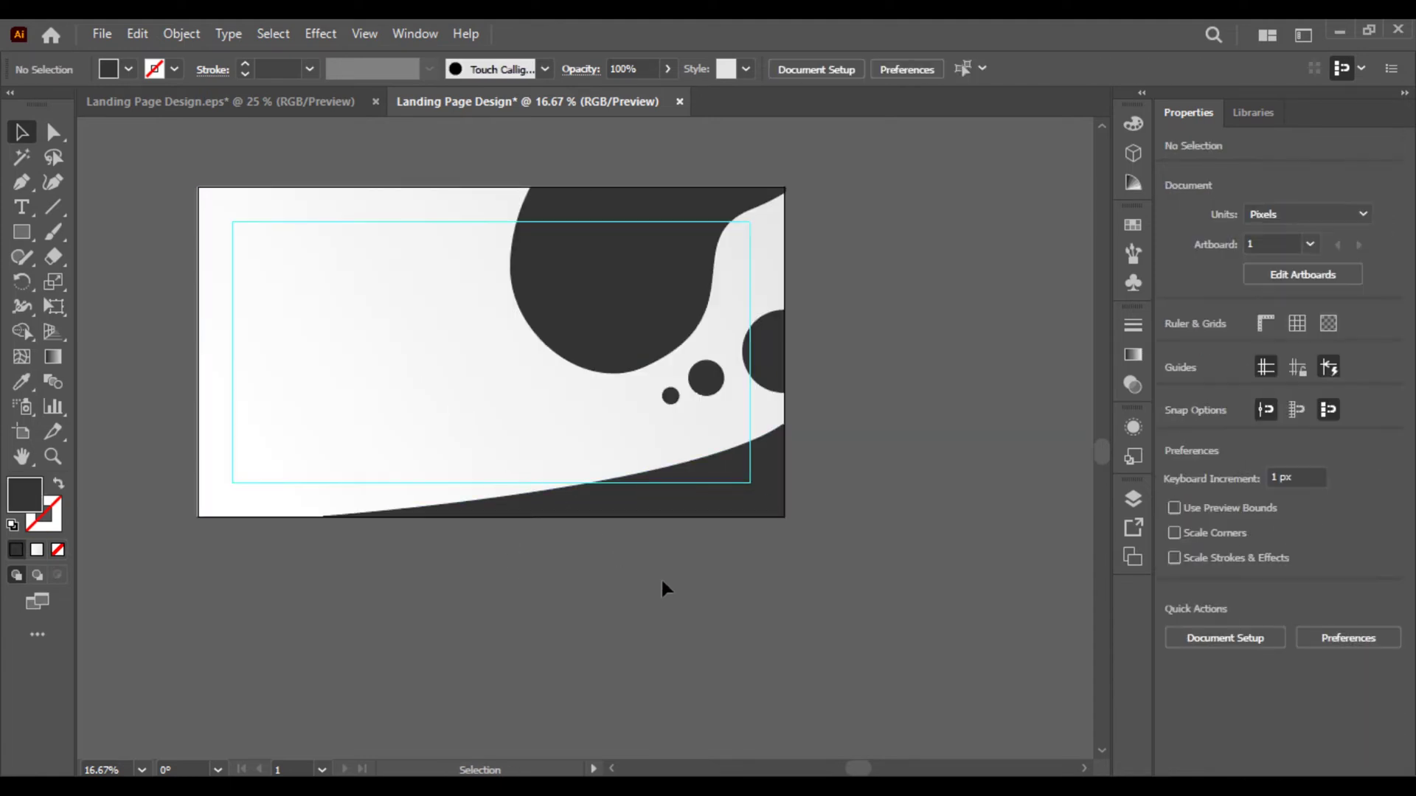
Add an anchor point to the wave's upper curve at about 1980, 1241 px
key("ctrl+minus")
key("ctrl+equal")
key("ctrl+equal")
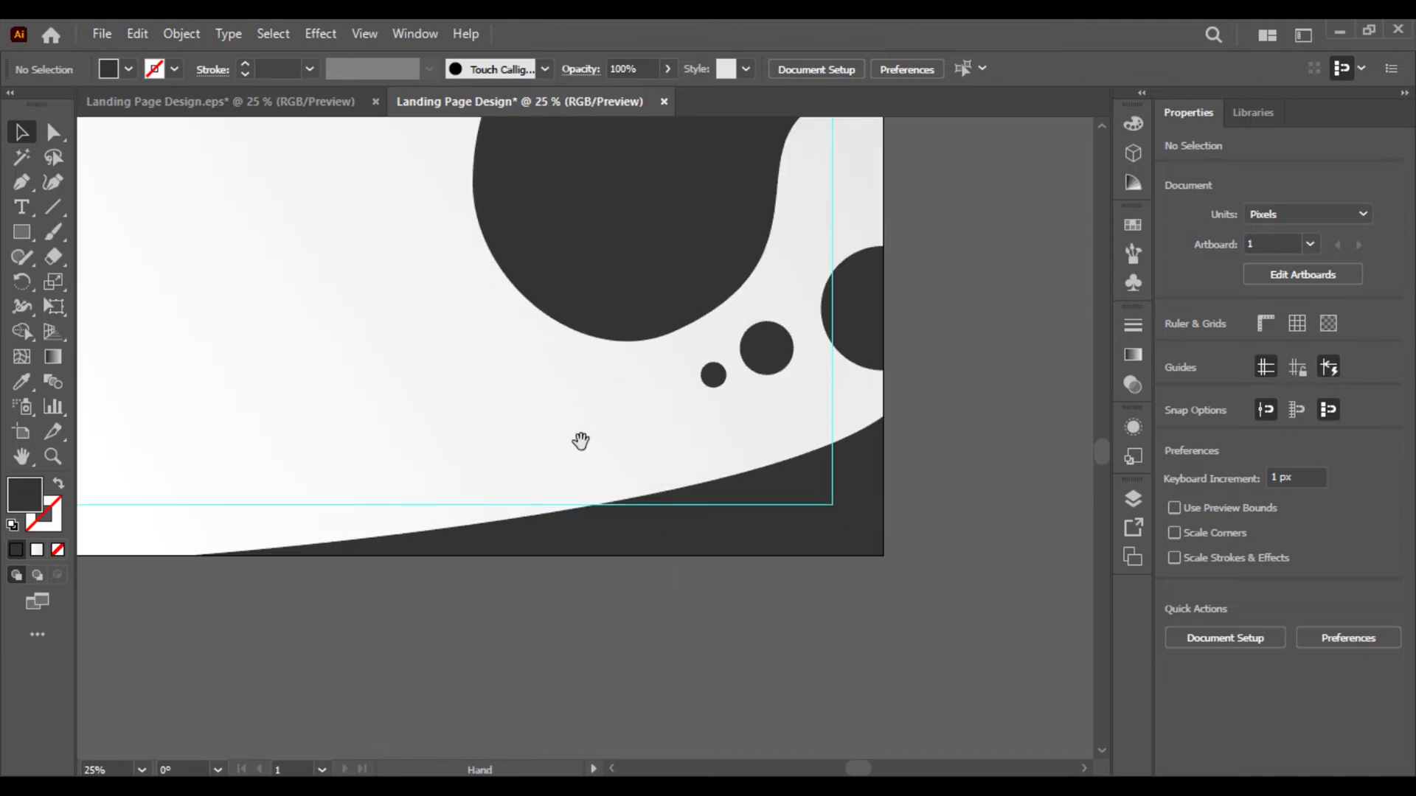
left_click_drag(581, 441, 677, 516)
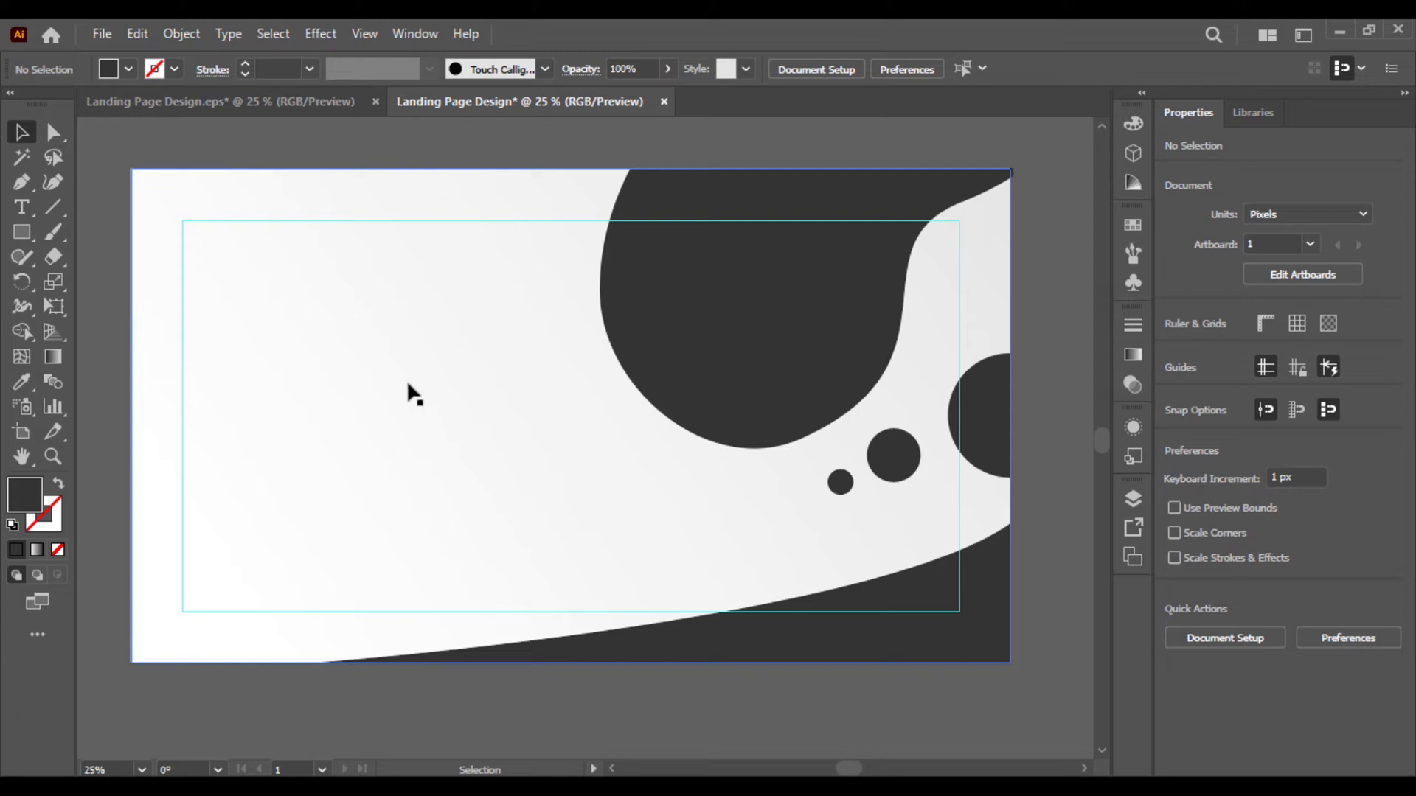
left_click(21, 182)
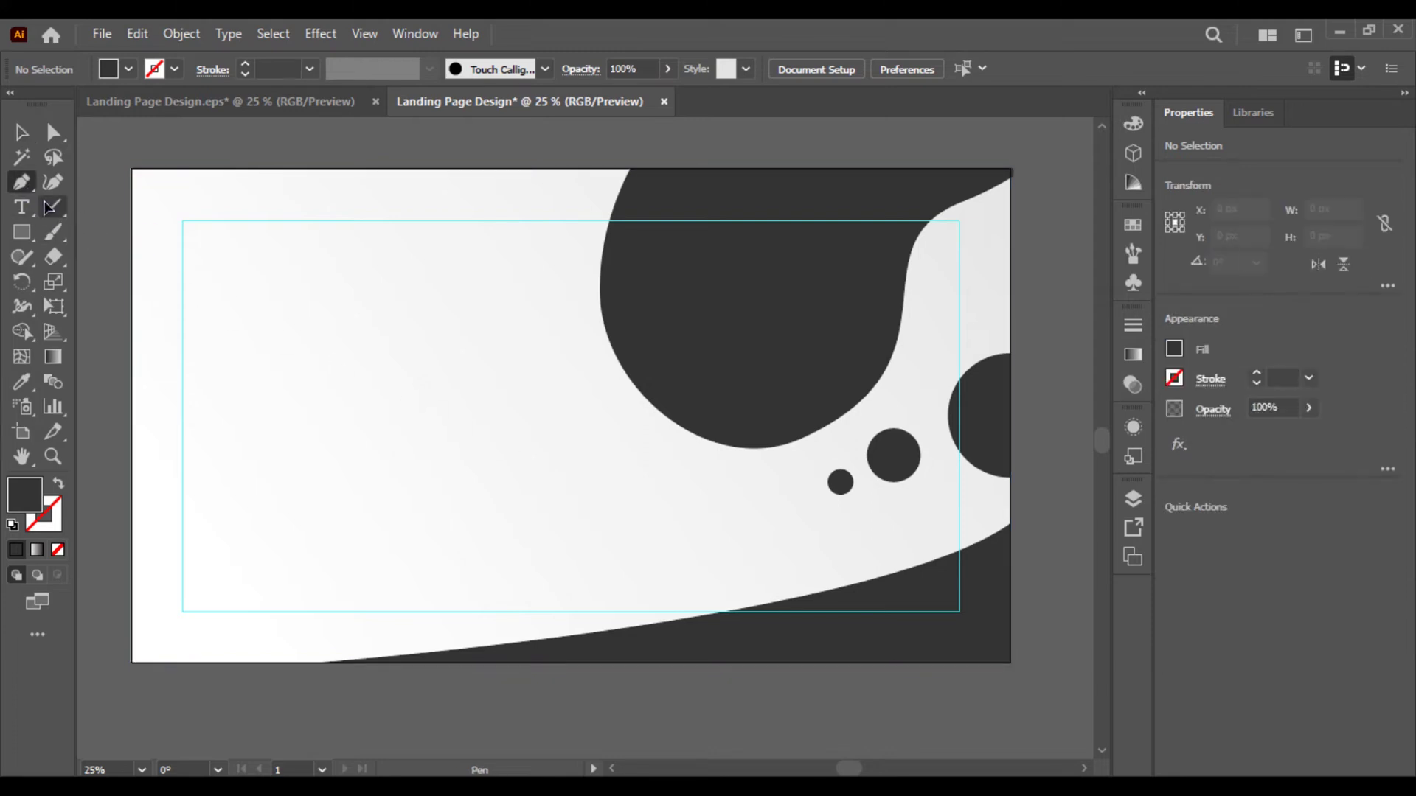
left_click_drag(25, 190, 142, 206)
left_click(810, 594)
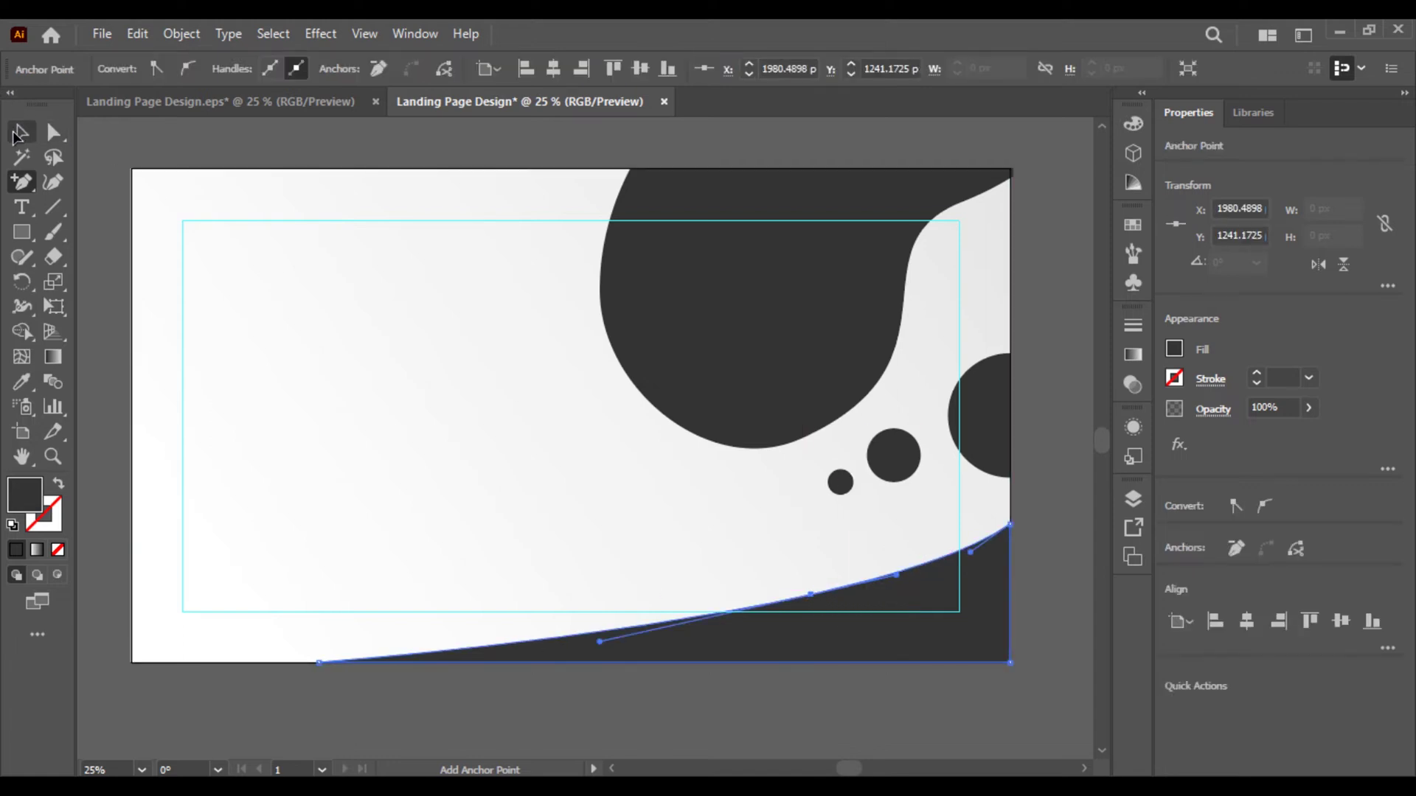
Bend the wave's upper edge into an S-curve, bulging upward to the right of the added anchor and sagging to its left
left_click(20, 133)
left_click(54, 133)
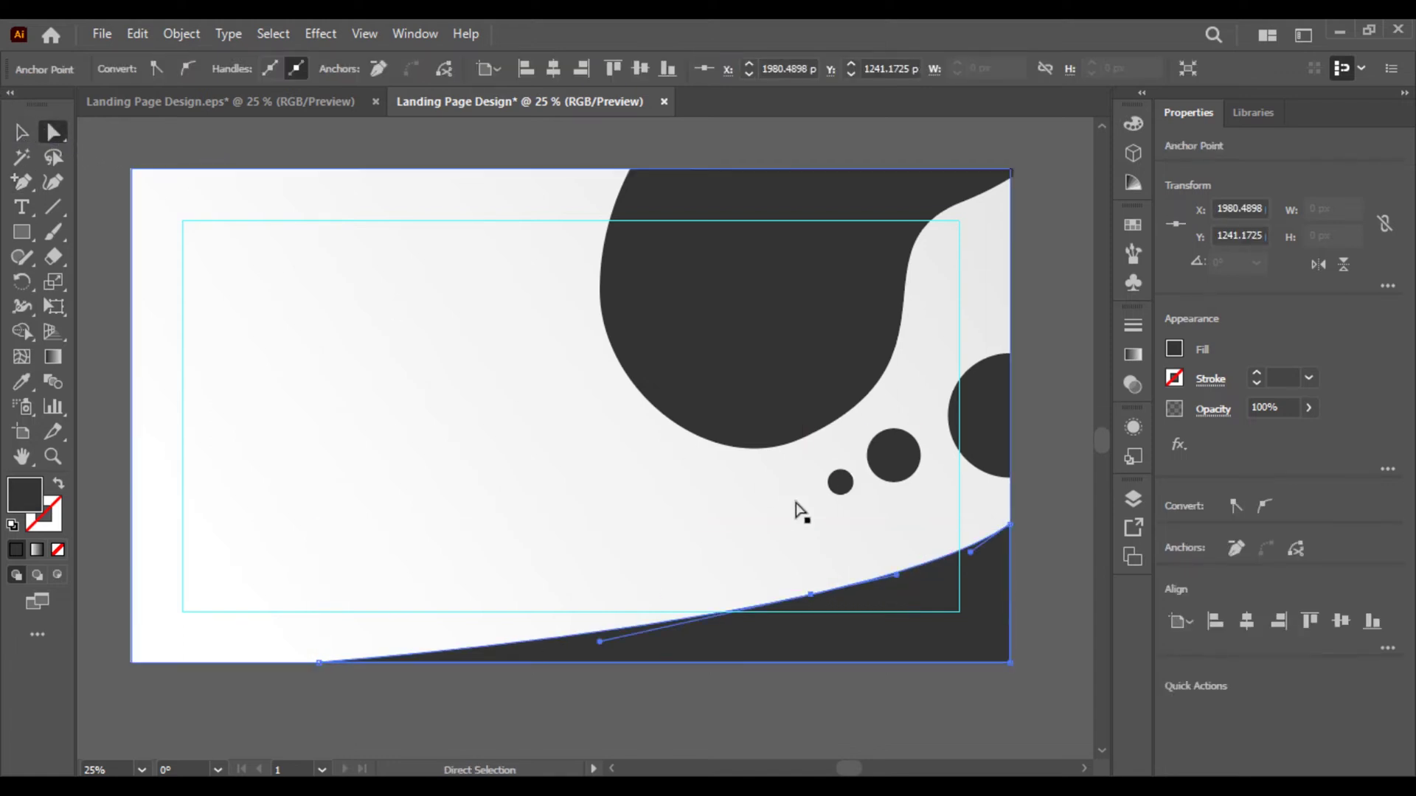
left_click_drag(916, 568, 898, 531)
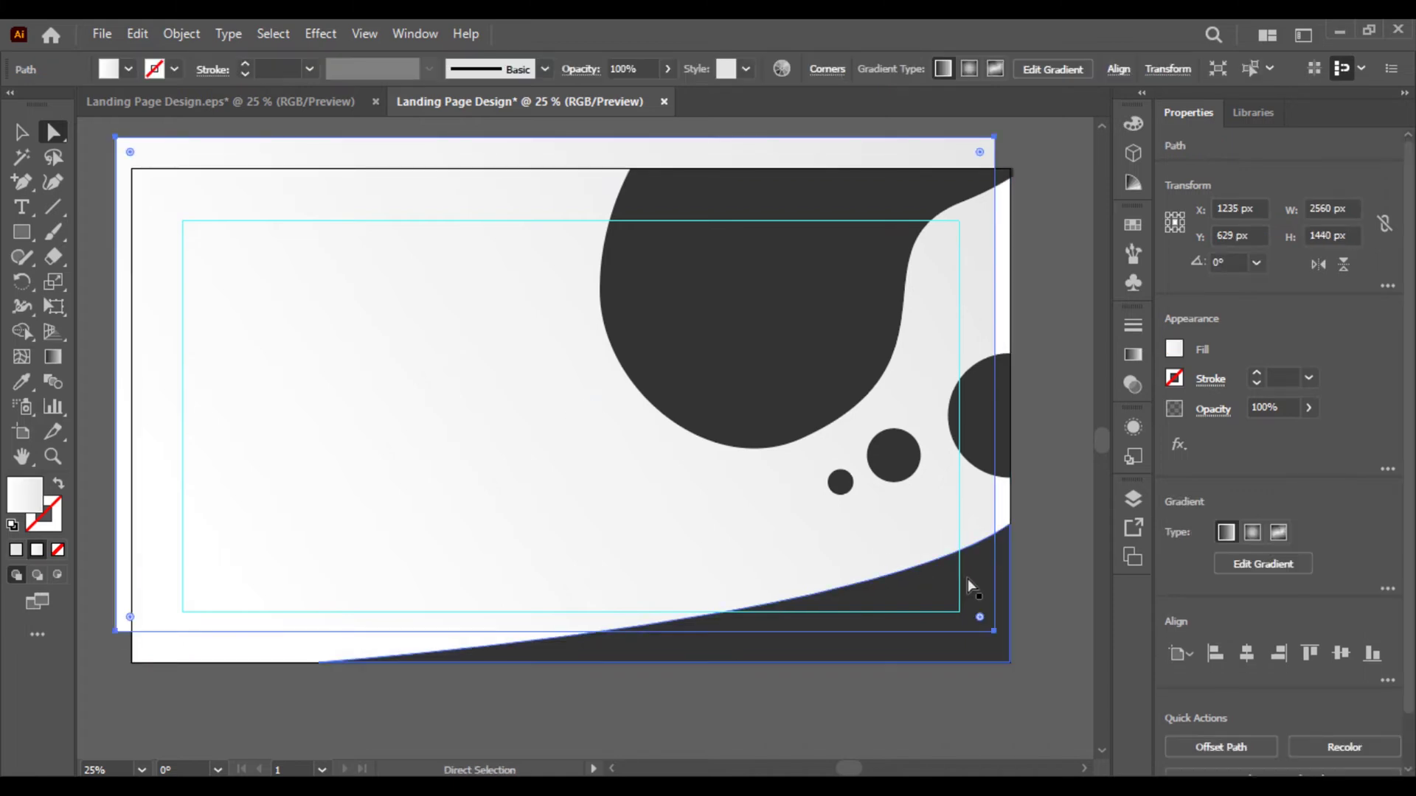
key("ctrl+z")
left_click(918, 569)
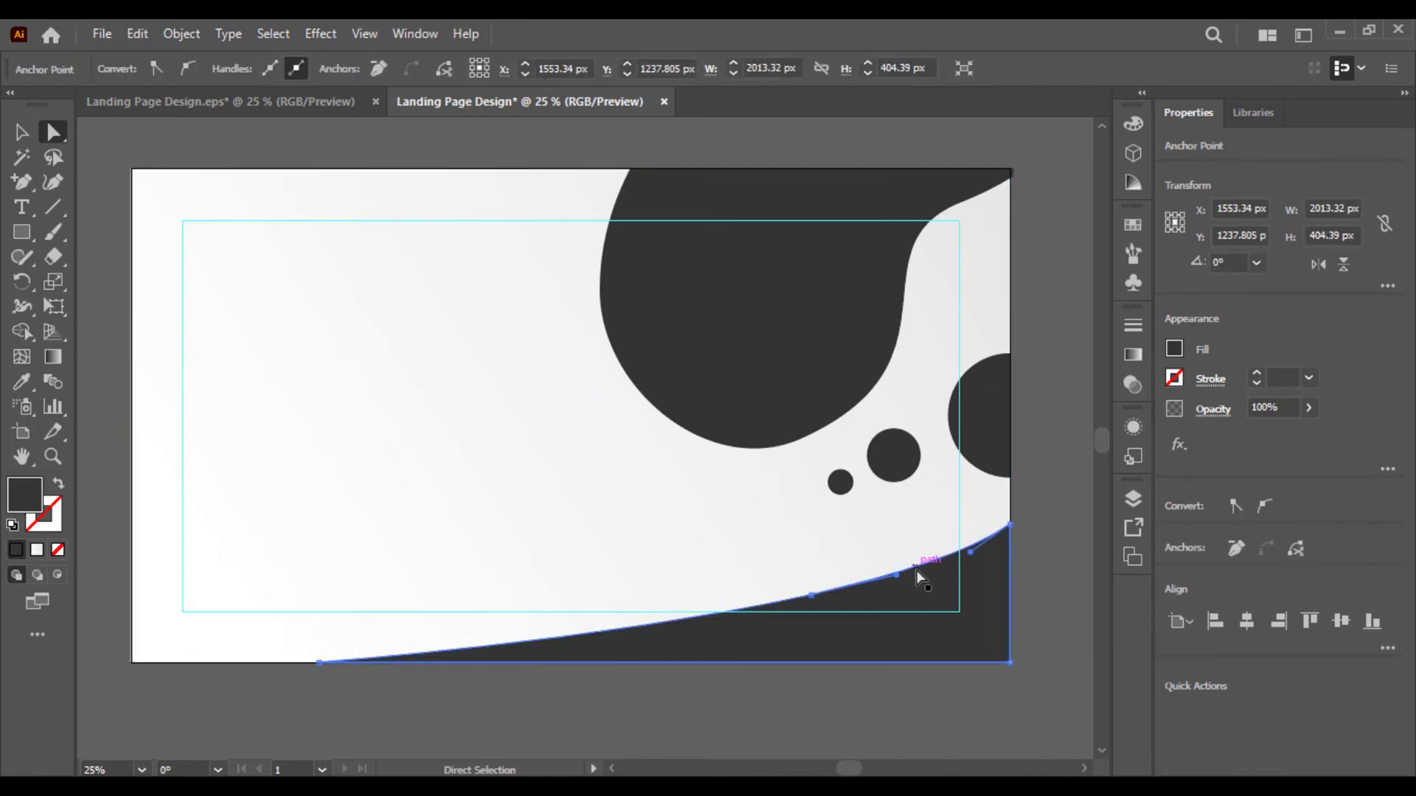
left_click_drag(913, 565, 916, 540)
left_click(781, 629)
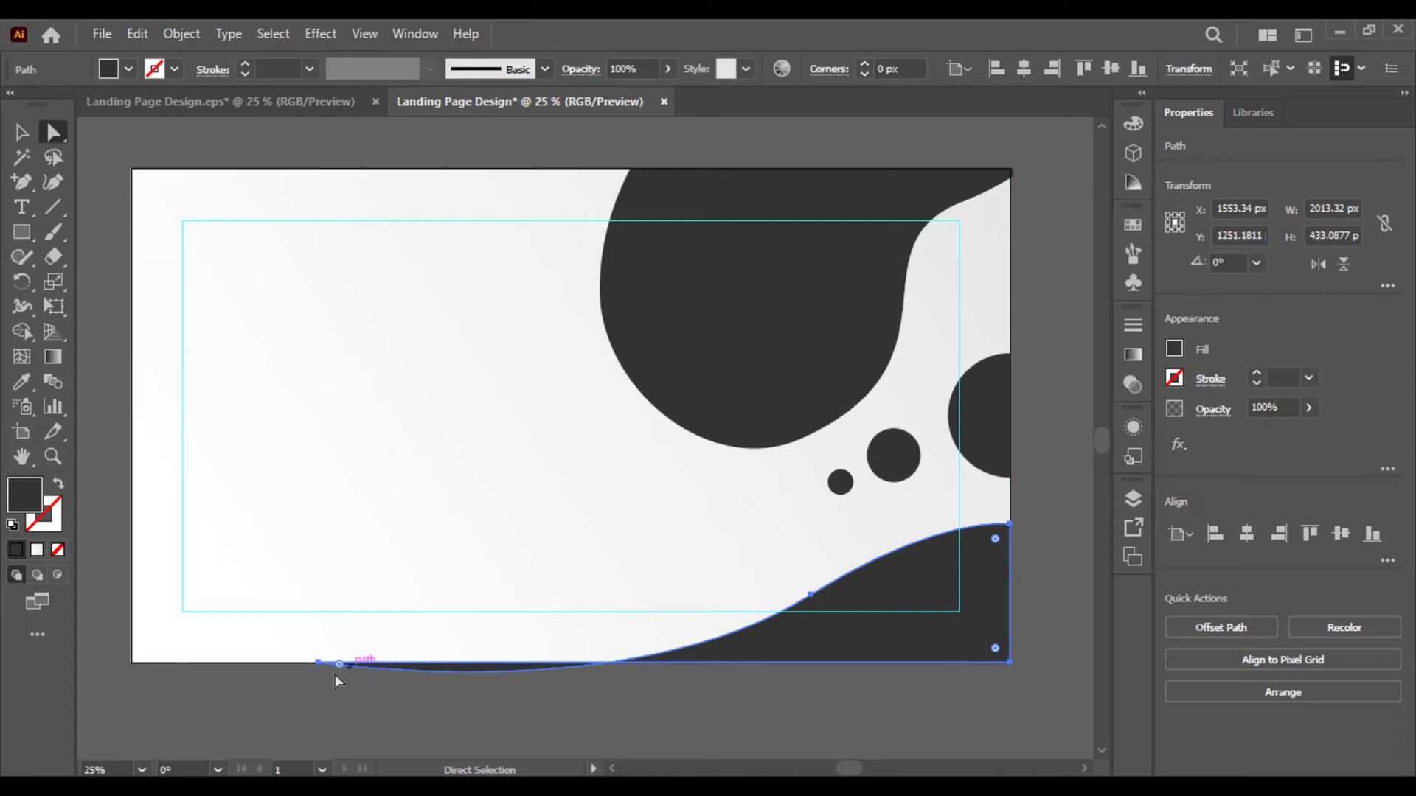
left_click(319, 662)
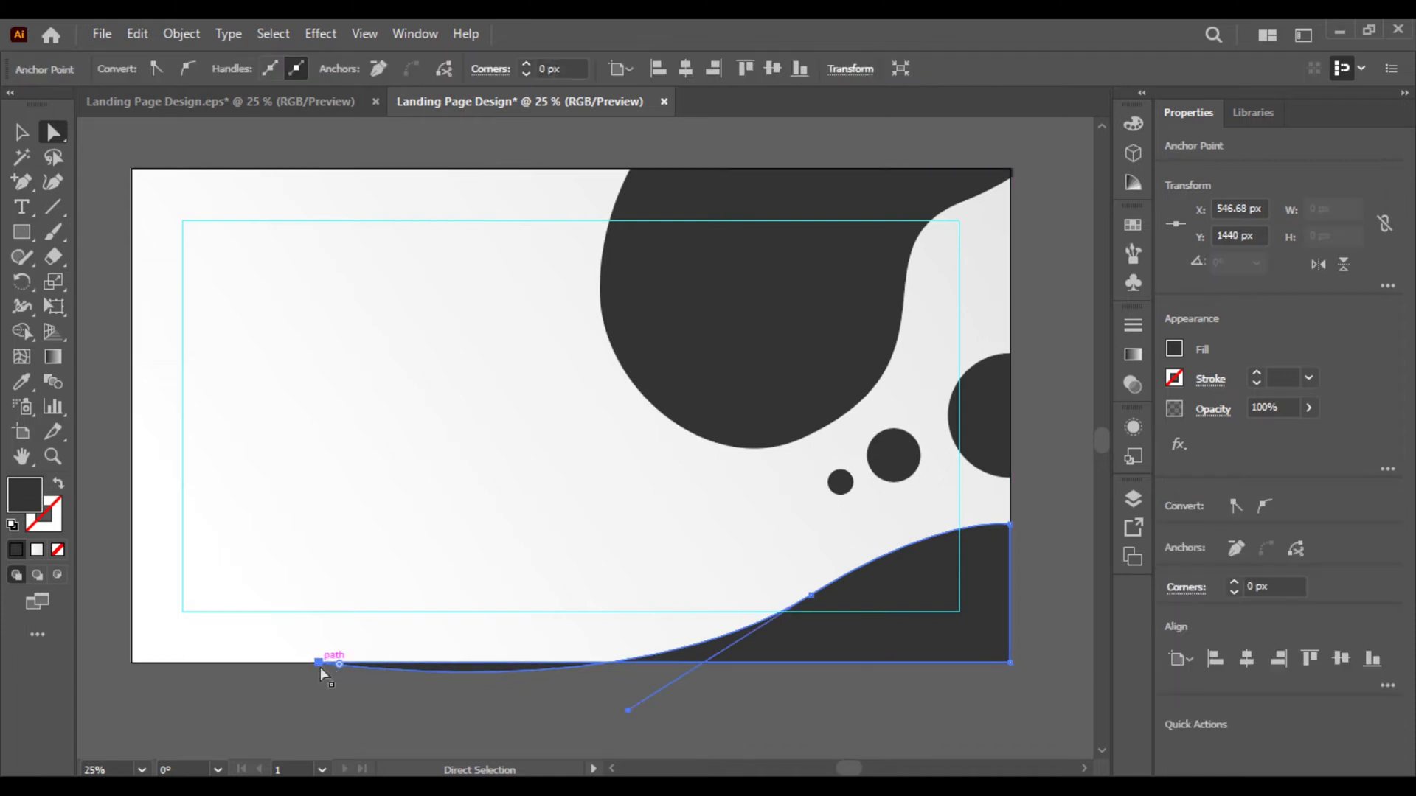
left_click(22, 131)
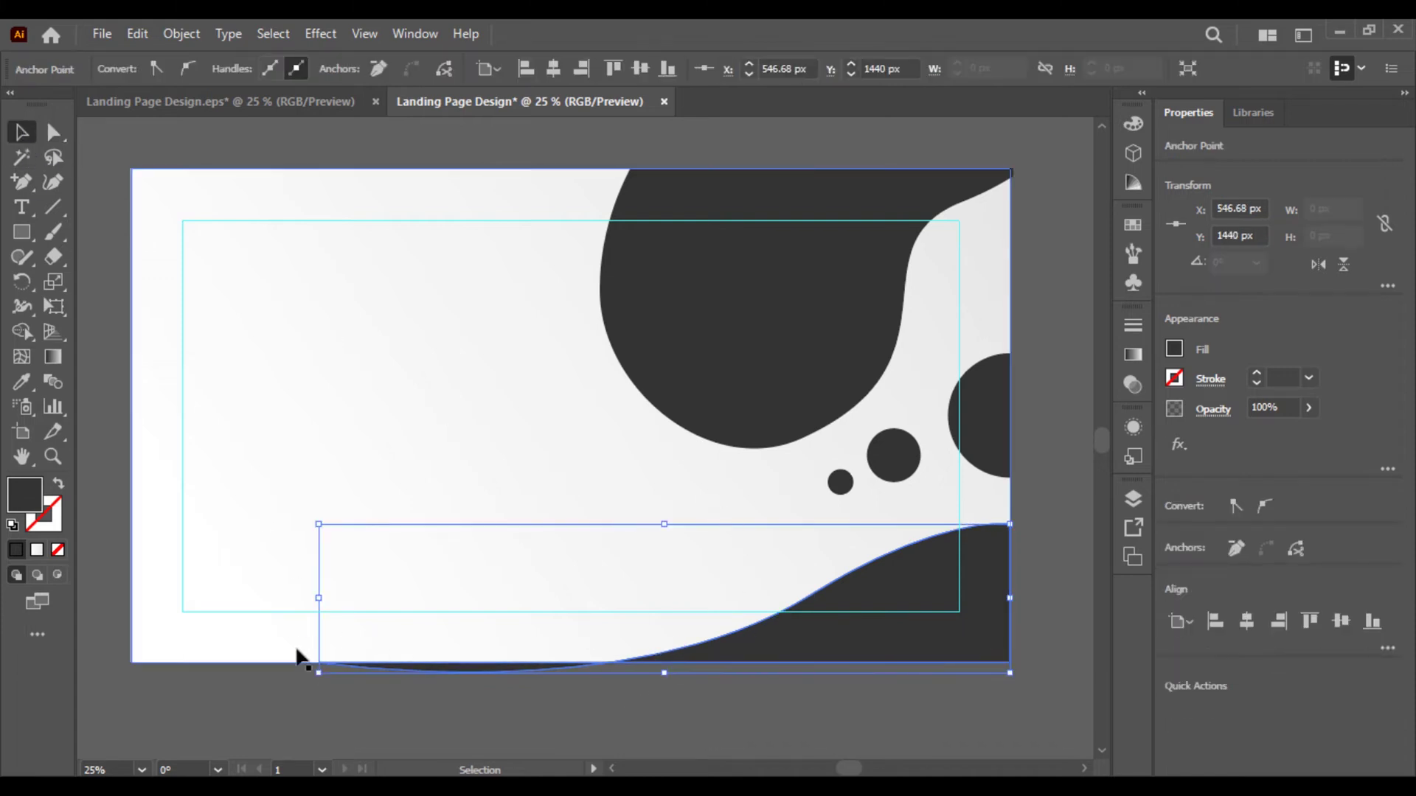
left_click(311, 691)
left_click(394, 673)
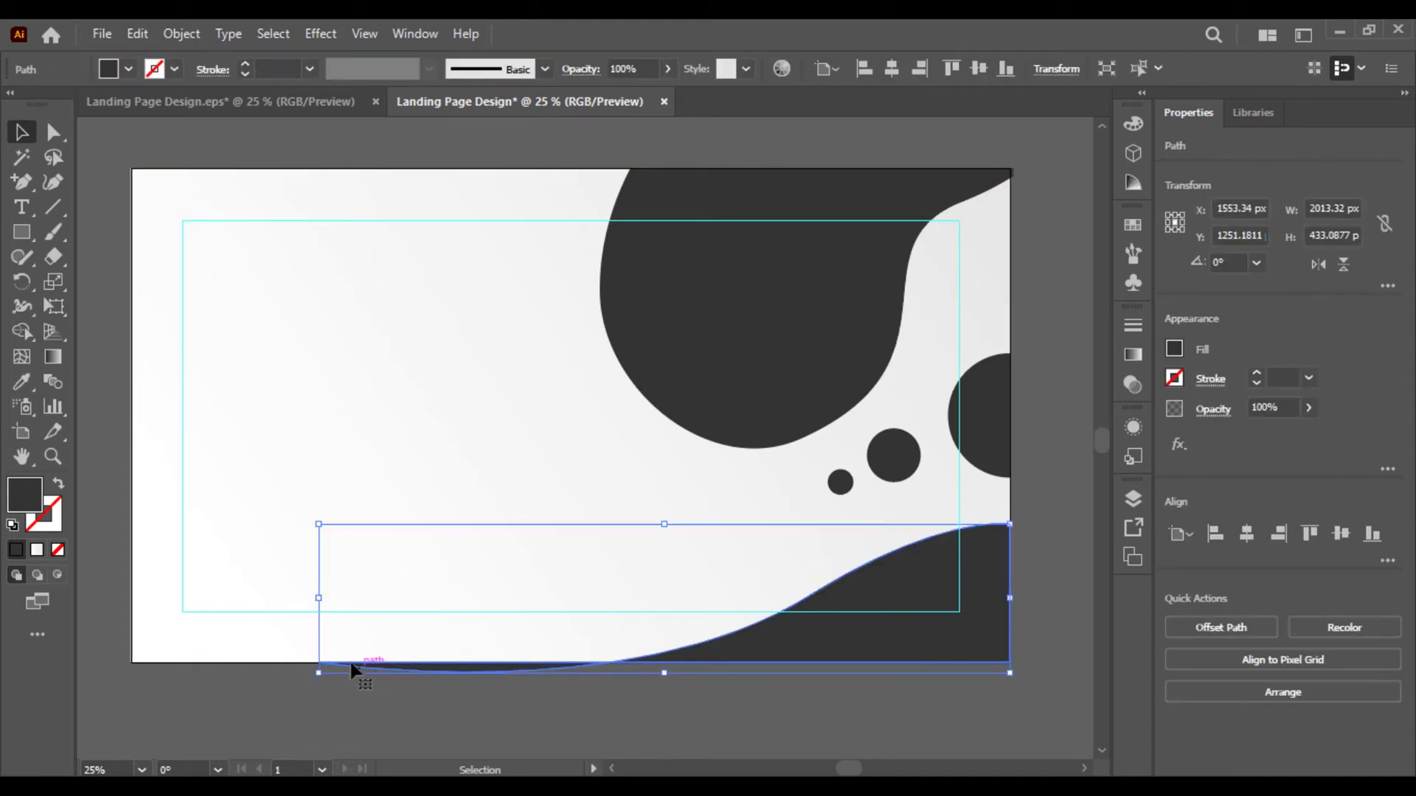
Adjust the lower handle of the wave's anchor at about 1980, 1241 px to make the S-curve steeper through that point
left_click(55, 132)
left_click(811, 594)
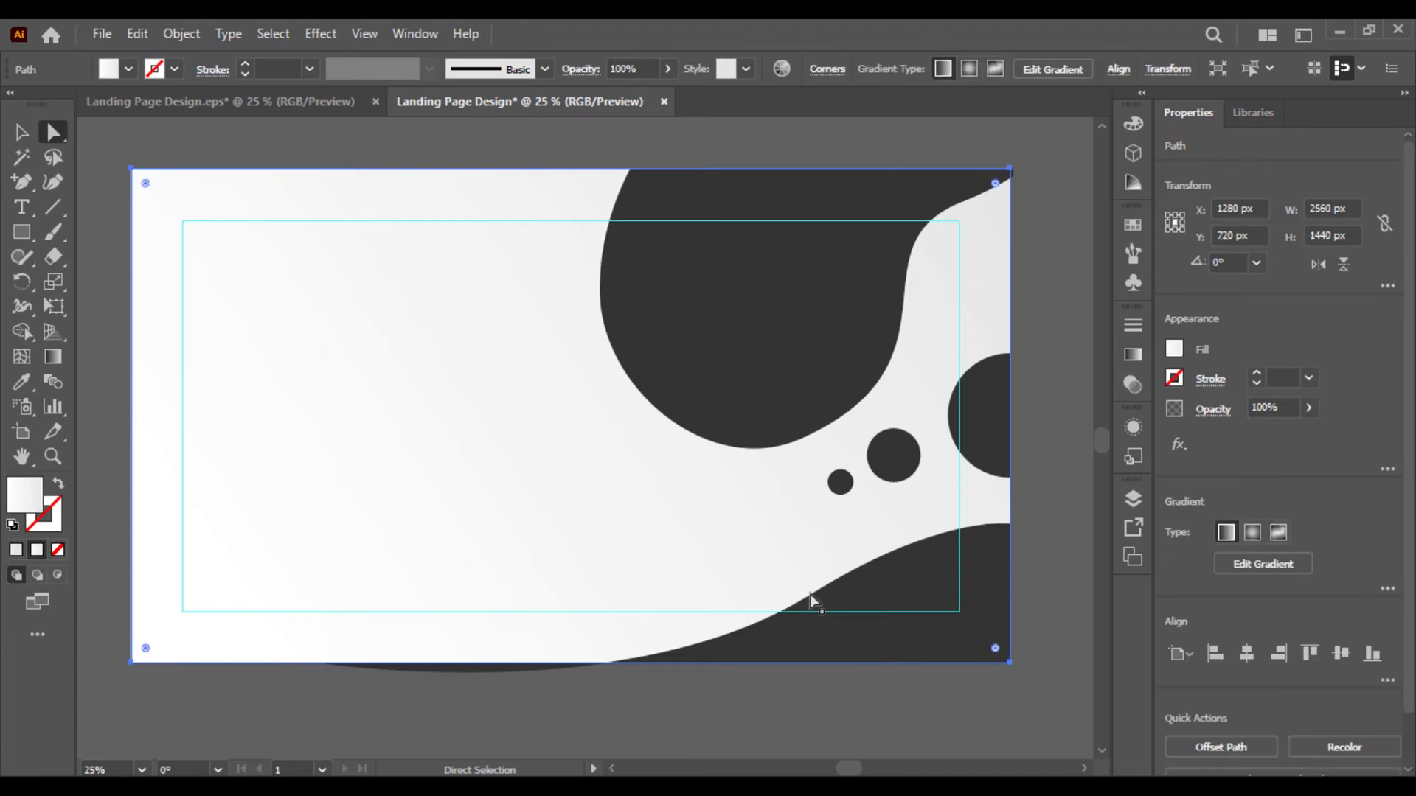
left_click(811, 594)
left_click_drag(656, 671, 612, 703)
left_click(318, 663)
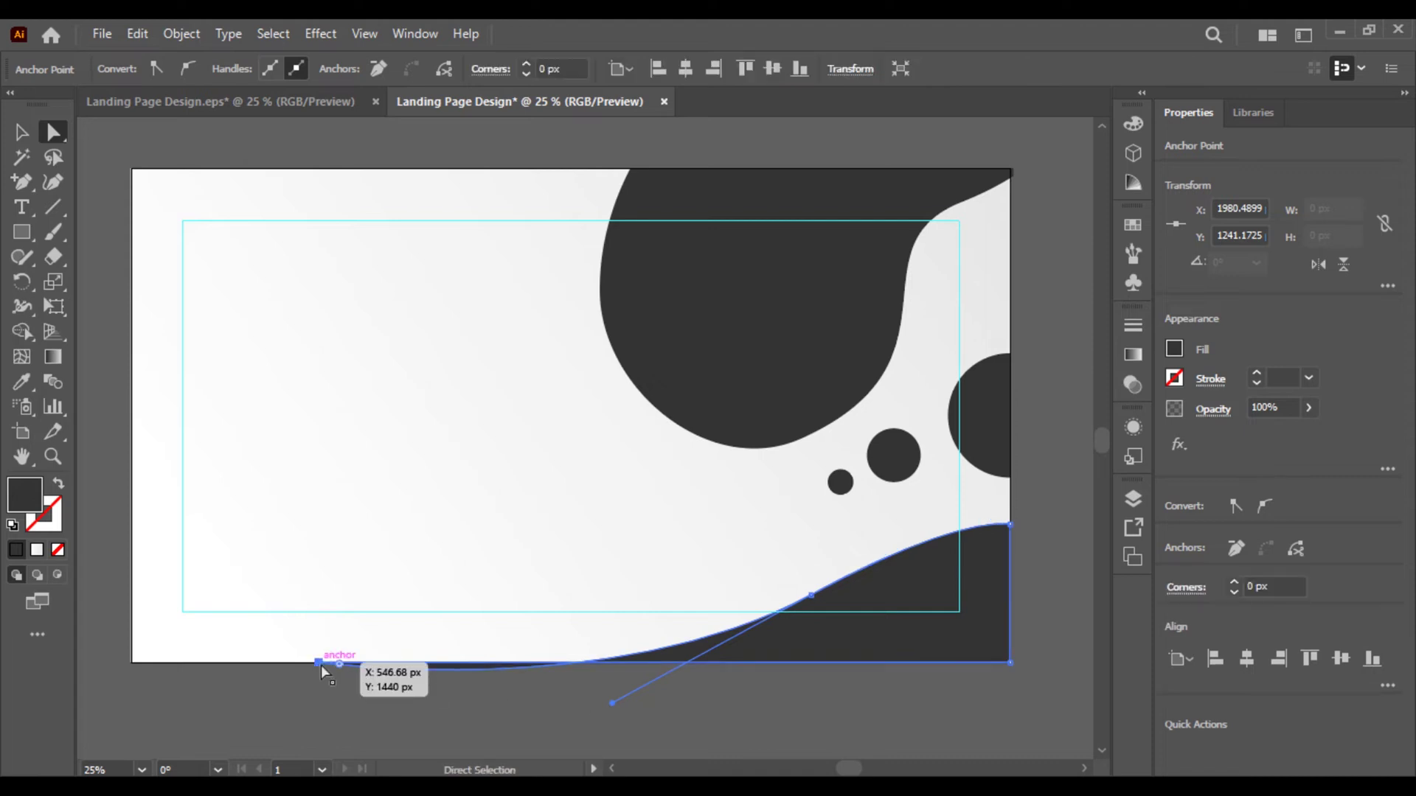
left_click_drag(321, 665, 319, 656)
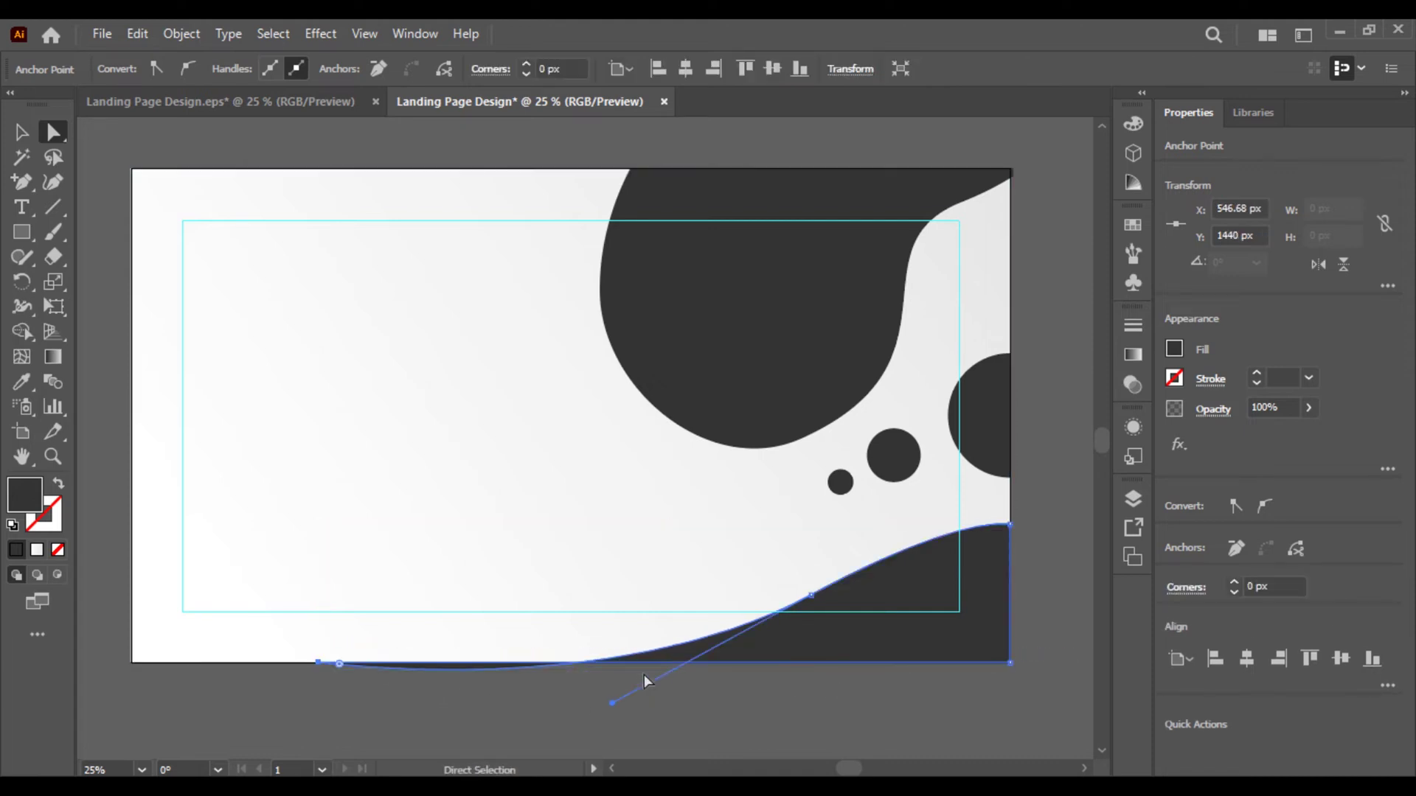
left_click_drag(613, 707, 679, 710)
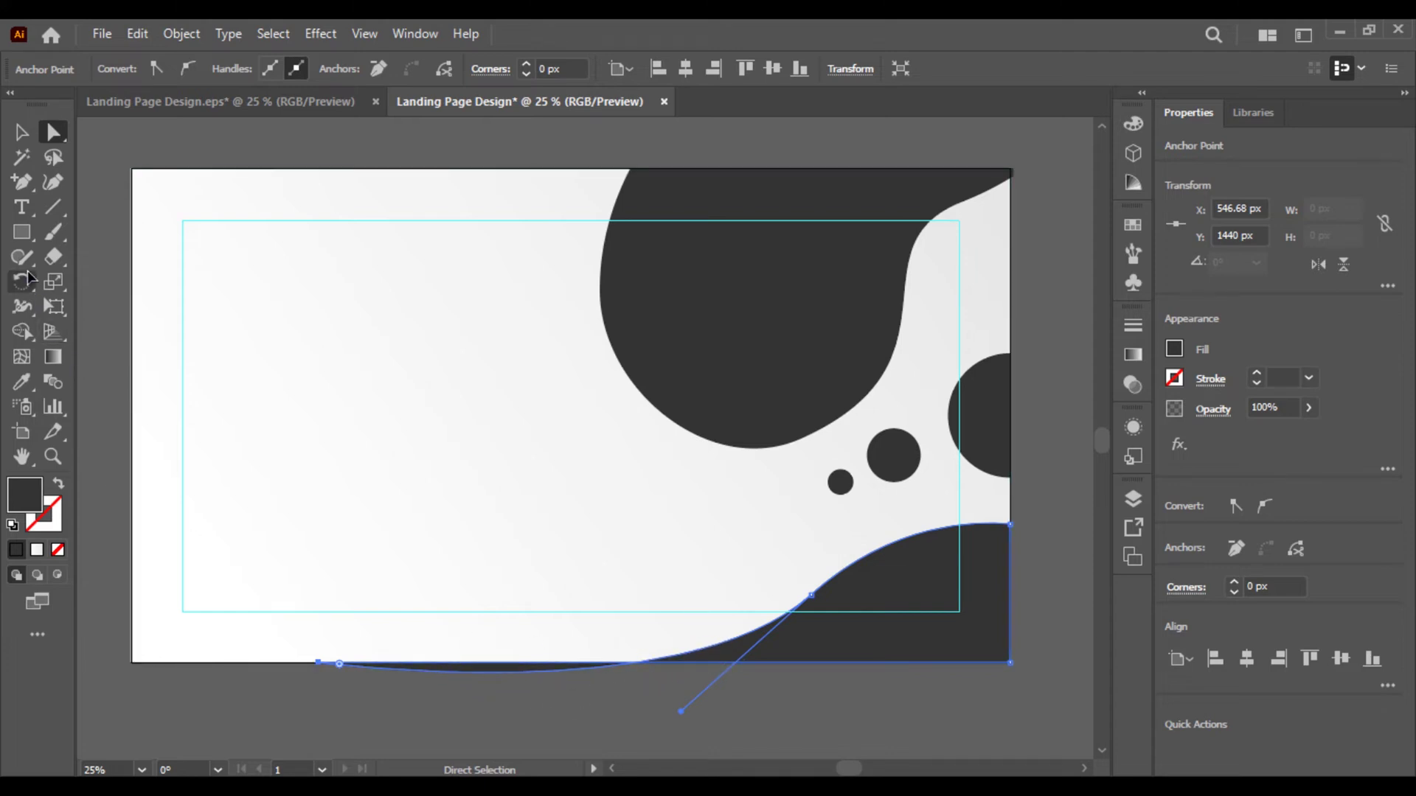
Add an anchor to the wave's lower curve at about 1661, 1400 px and shift it to 1441, 1348 px with levelled handles
left_click(28, 180)
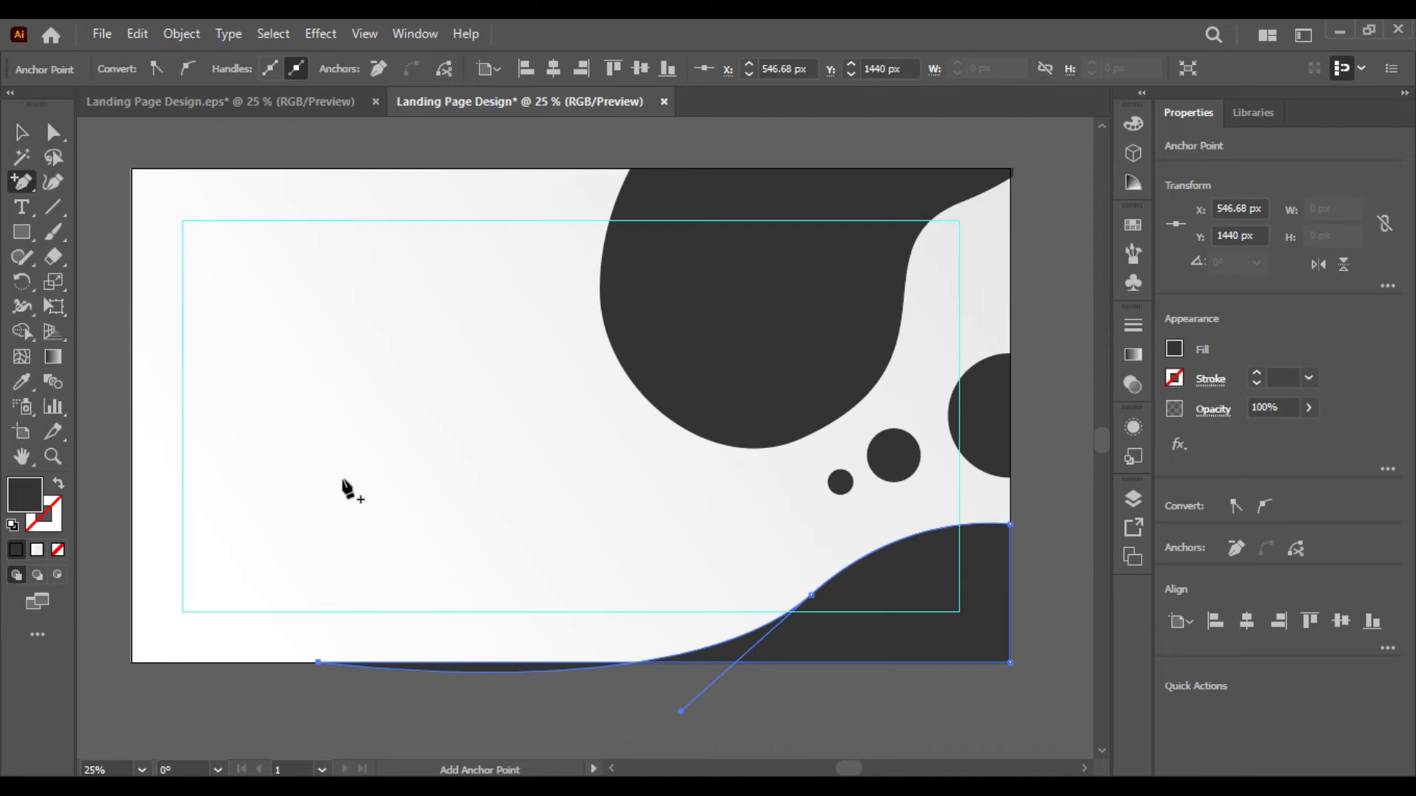
left_click(703, 655)
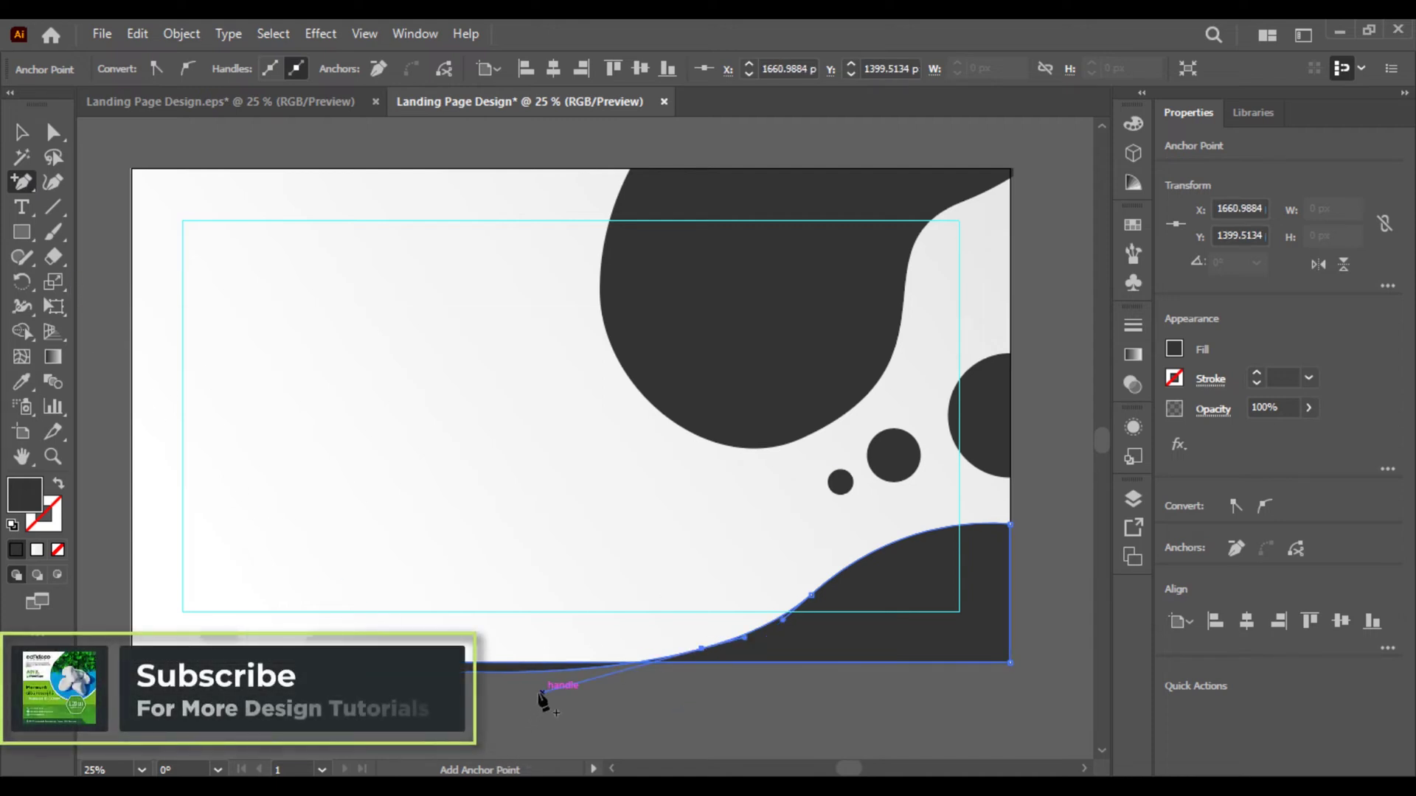
left_click(49, 135)
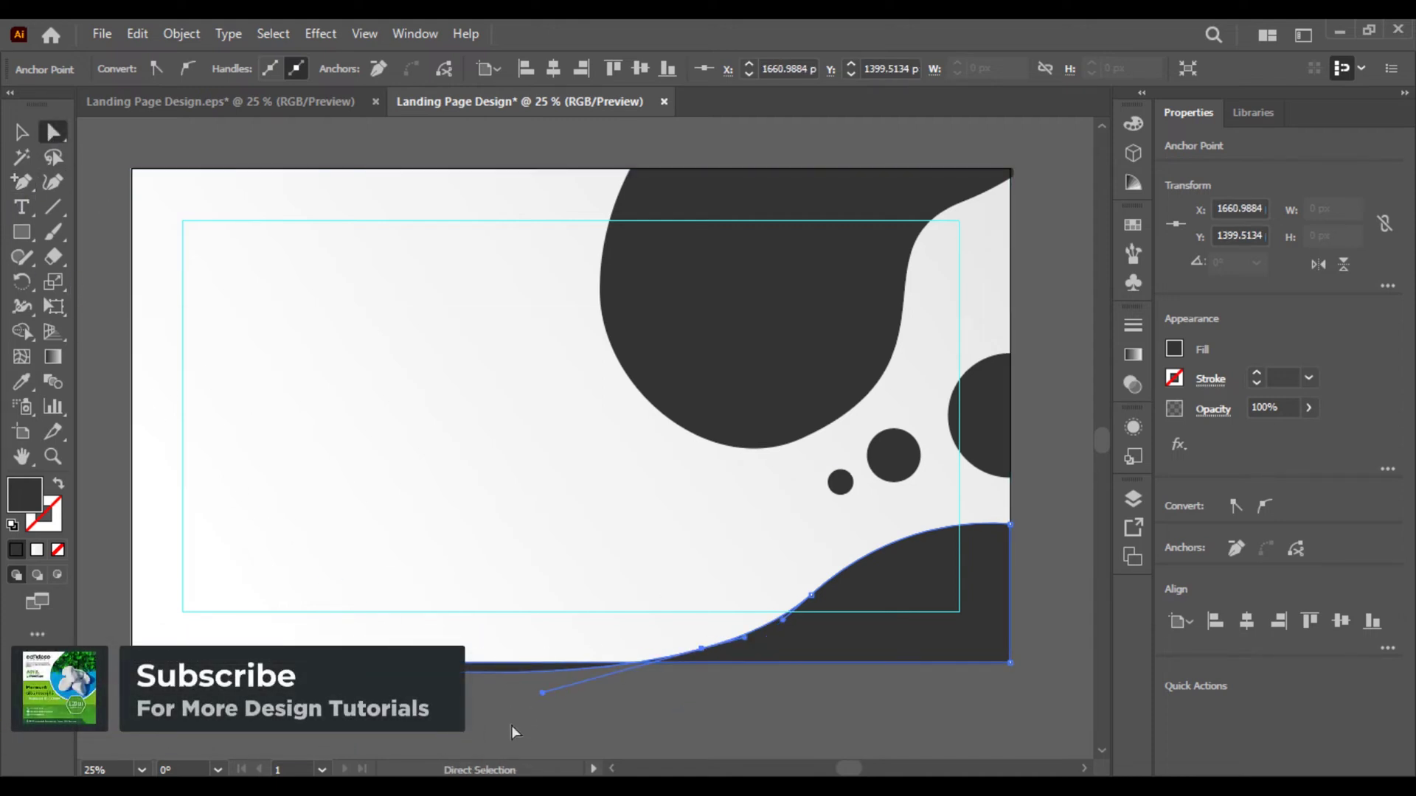
left_click_drag(543, 694, 511, 623)
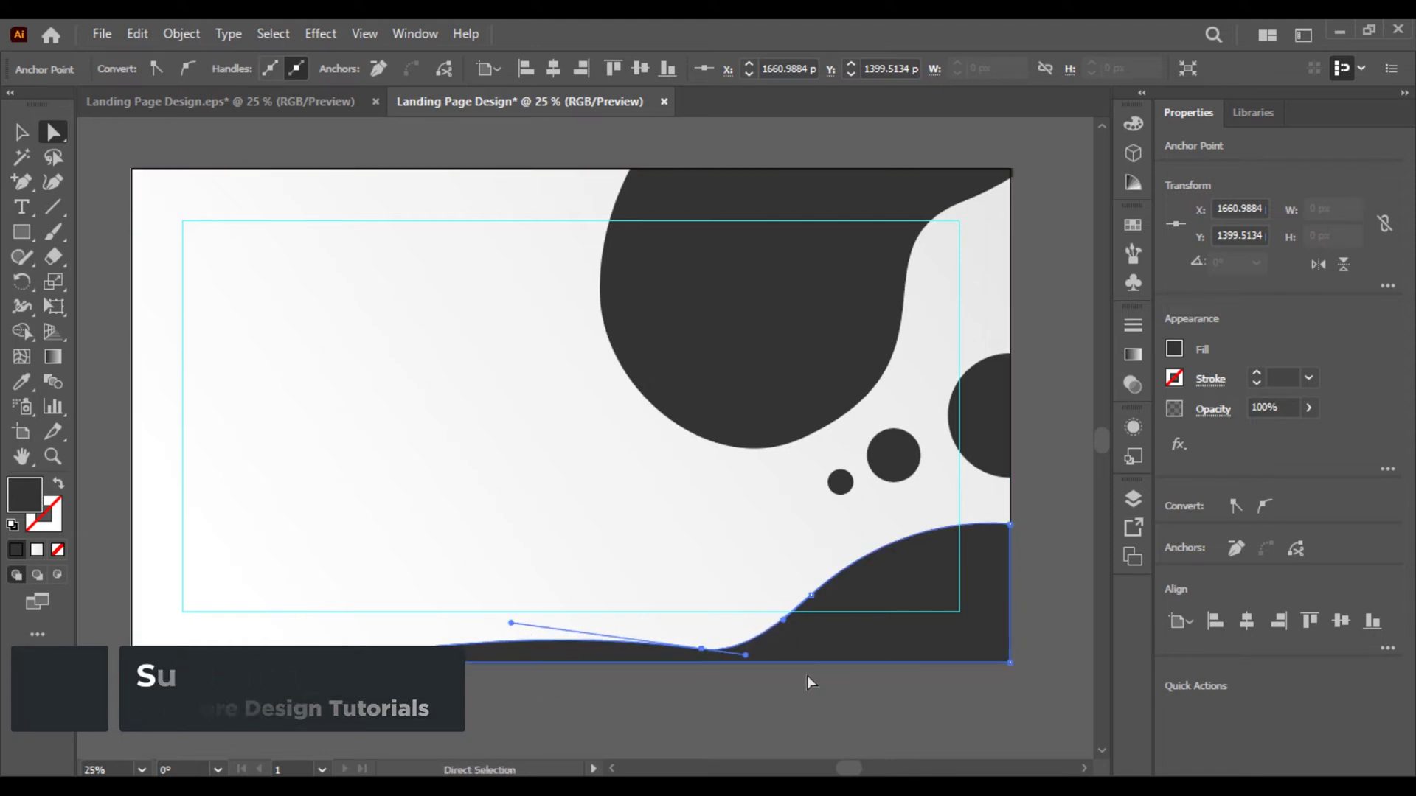
left_click_drag(745, 658, 674, 629)
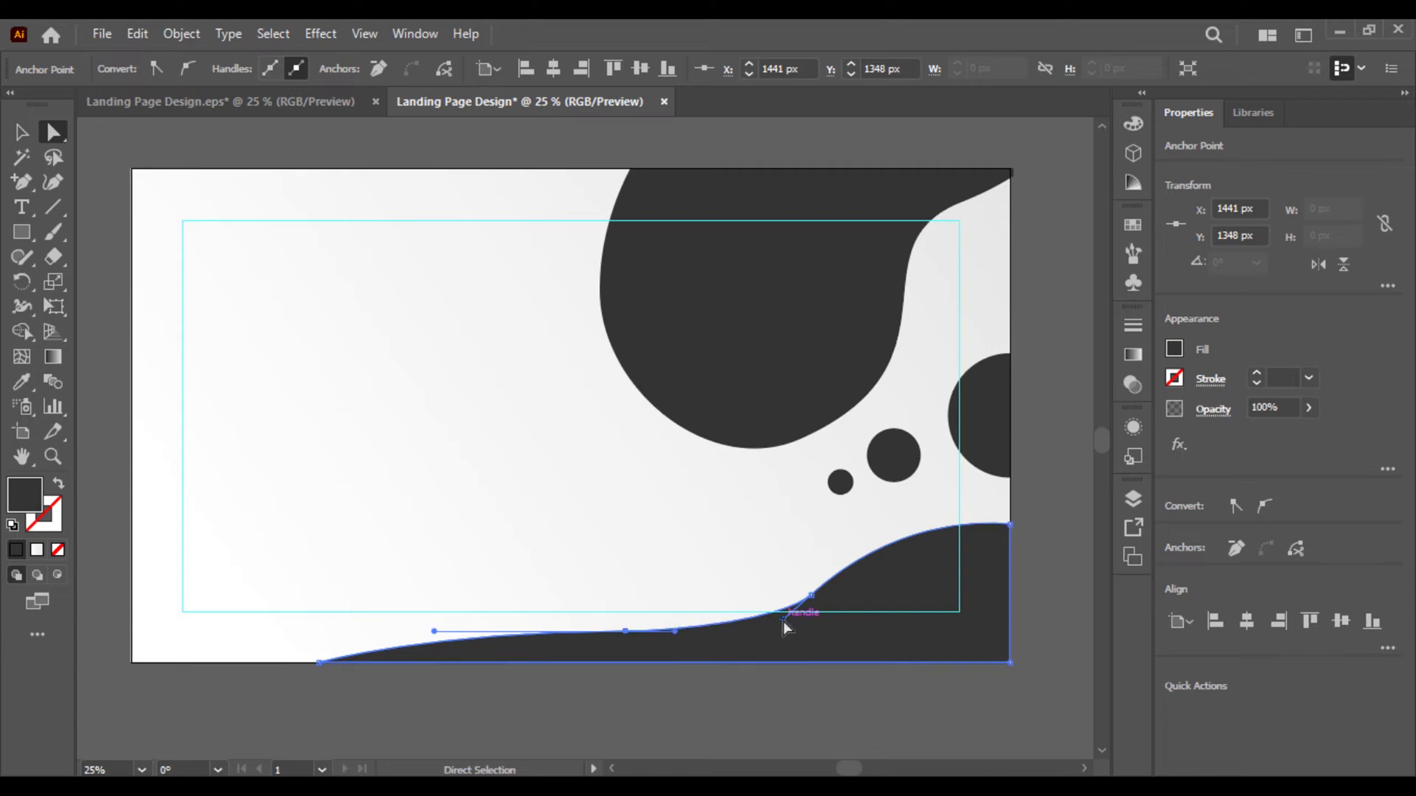
Smooth the wave by extending the neighbouring anchor's lower handle and raising the newly added anchor to 1417, 1321 px
left_click_drag(783, 621, 755, 634)
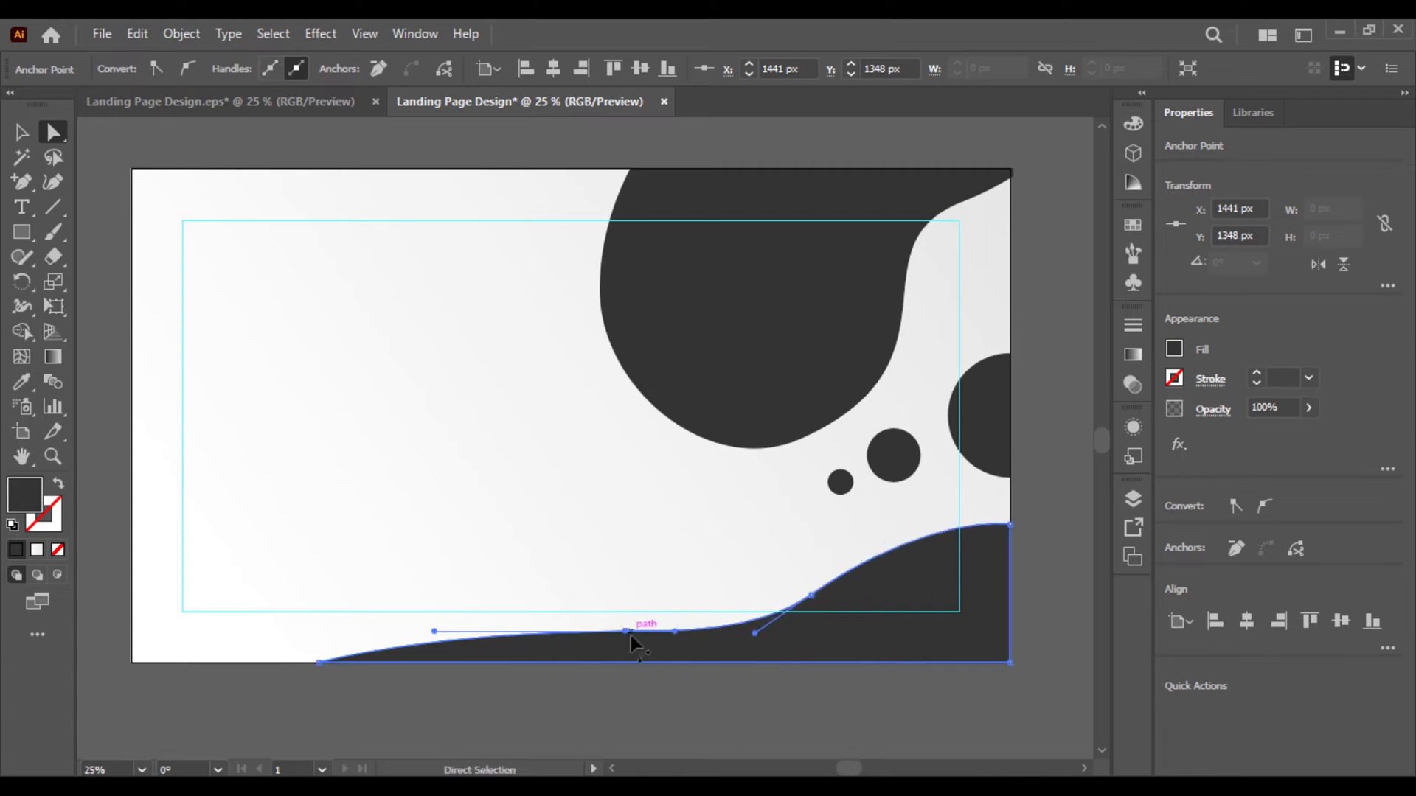
mouse_move(628, 636)
left_mouse_down()
mouse_move(597, 624)
mouse_move(617, 622)
left_mouse_up()
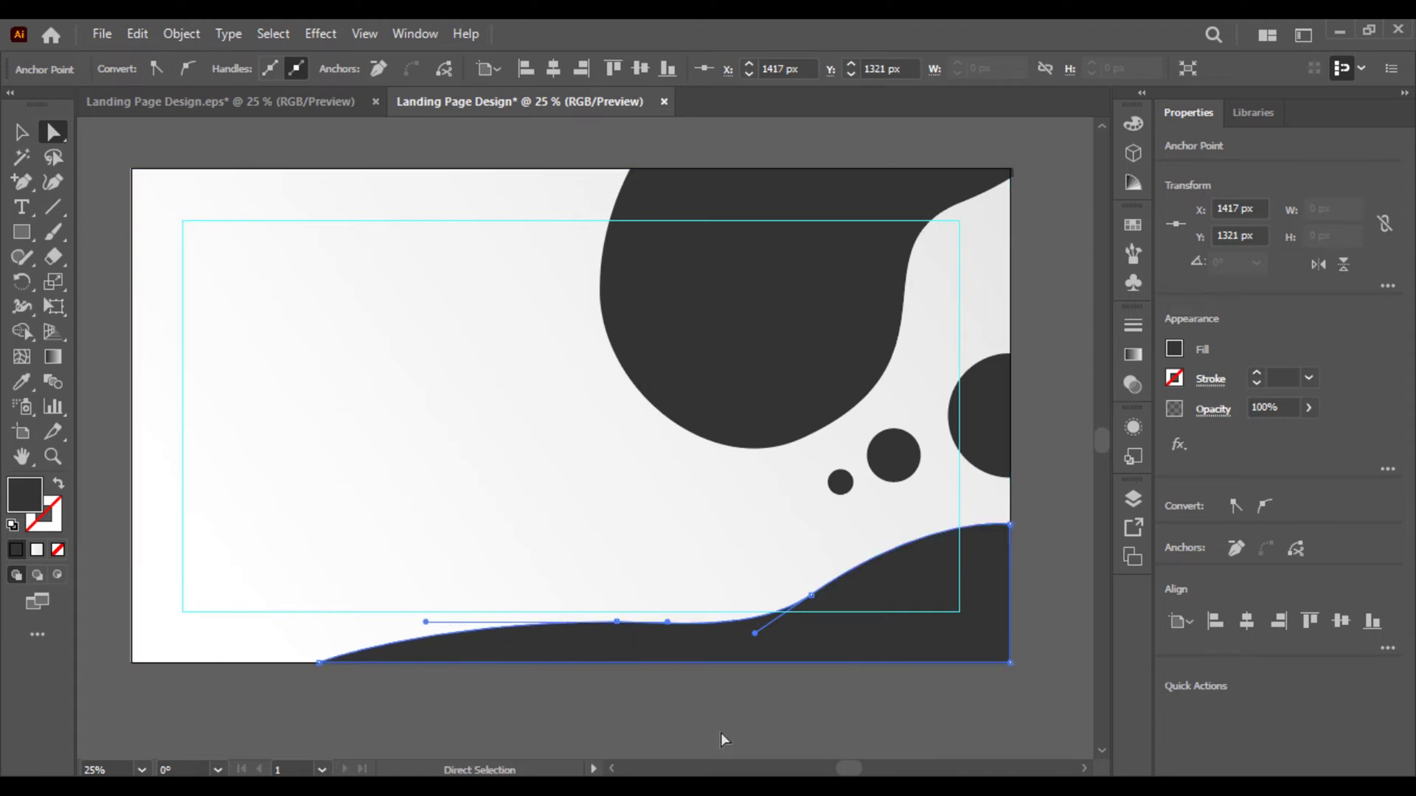
left_click(720, 732)
left_click(20, 132)
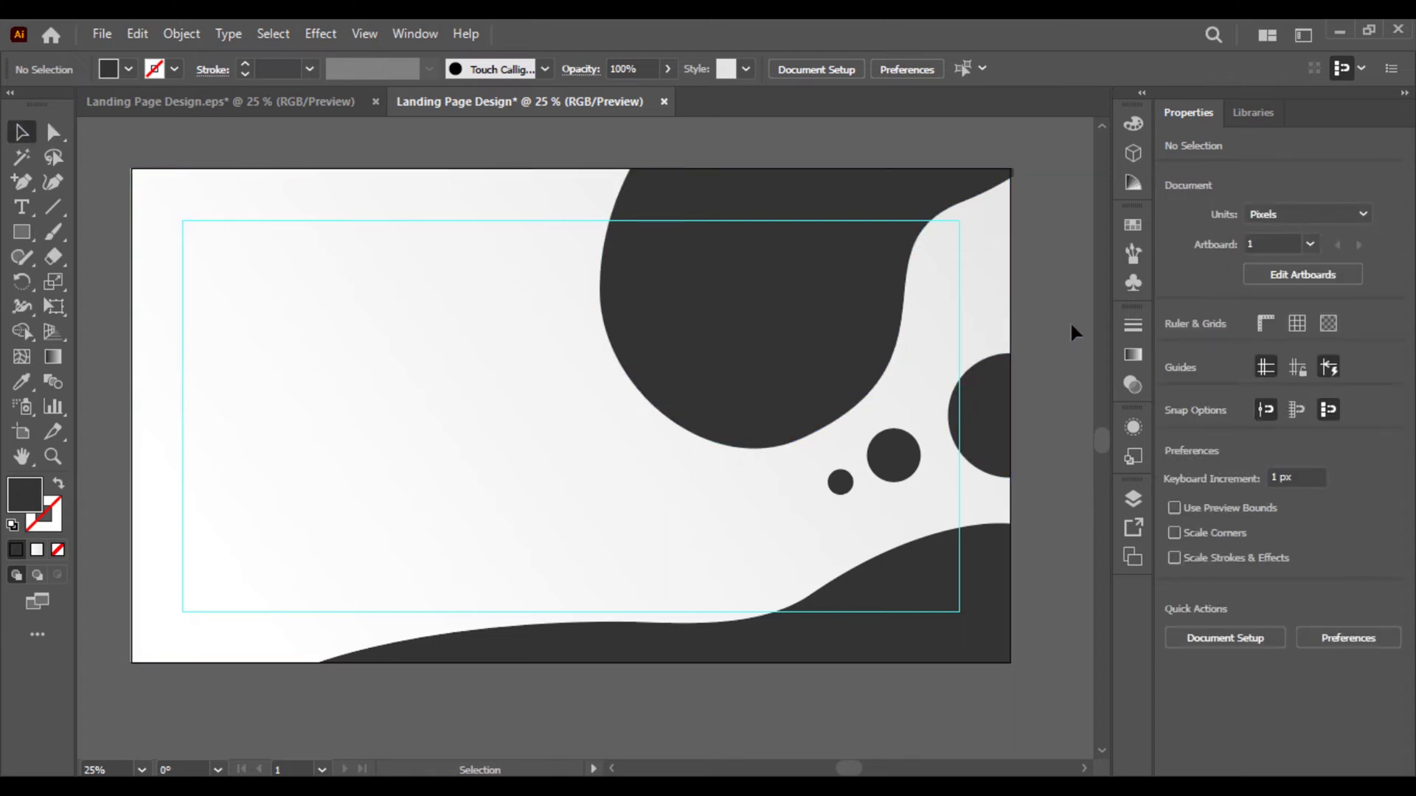
Place the 85 px green gradient square just above the artboard, over the dark blob, at X 1531.5, Y -103.5 px
scroll(1064, 323, "up", 1)
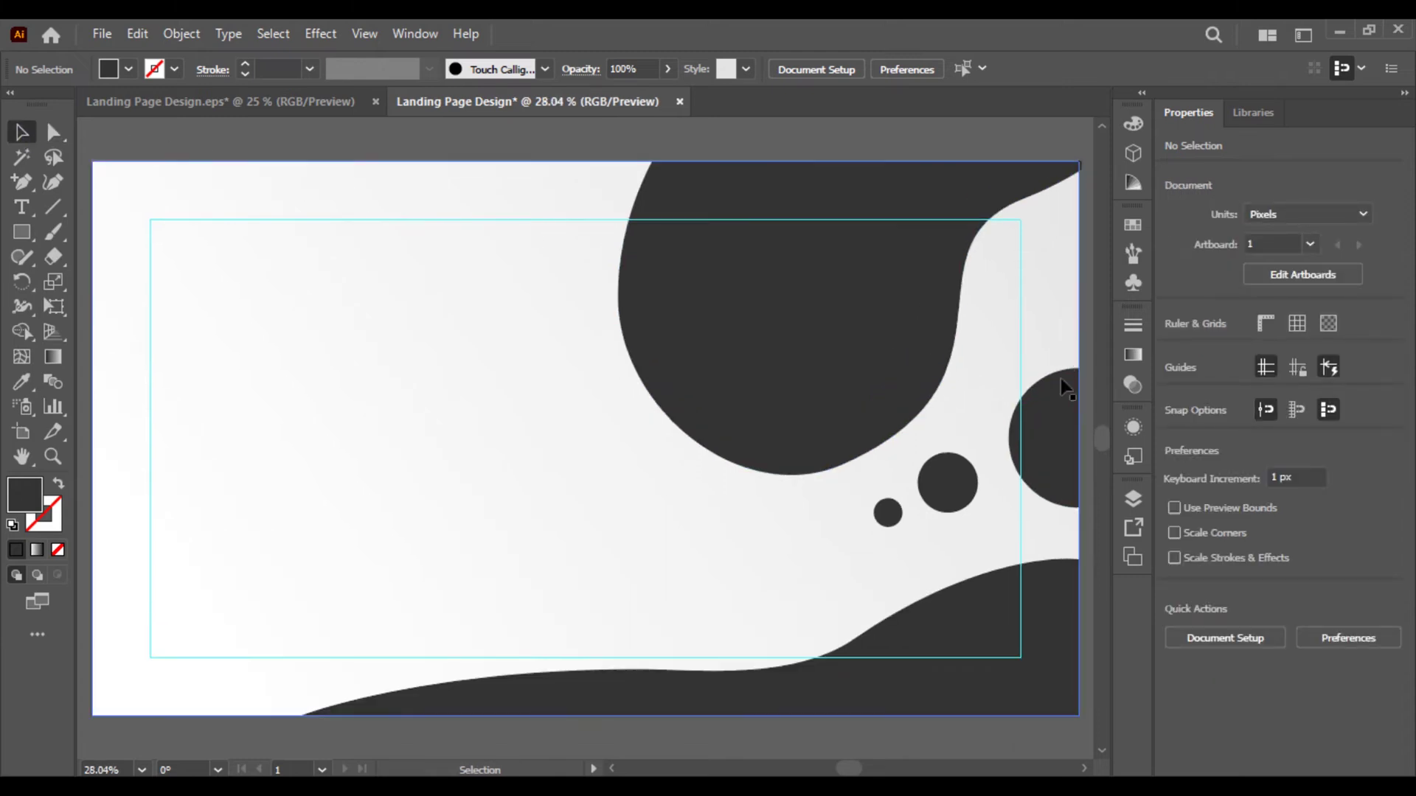
scroll(760, 440, "up", 2)
left_click_drag(483, 183, 695, 203)
left_click_drag(848, 214, 743, 168)
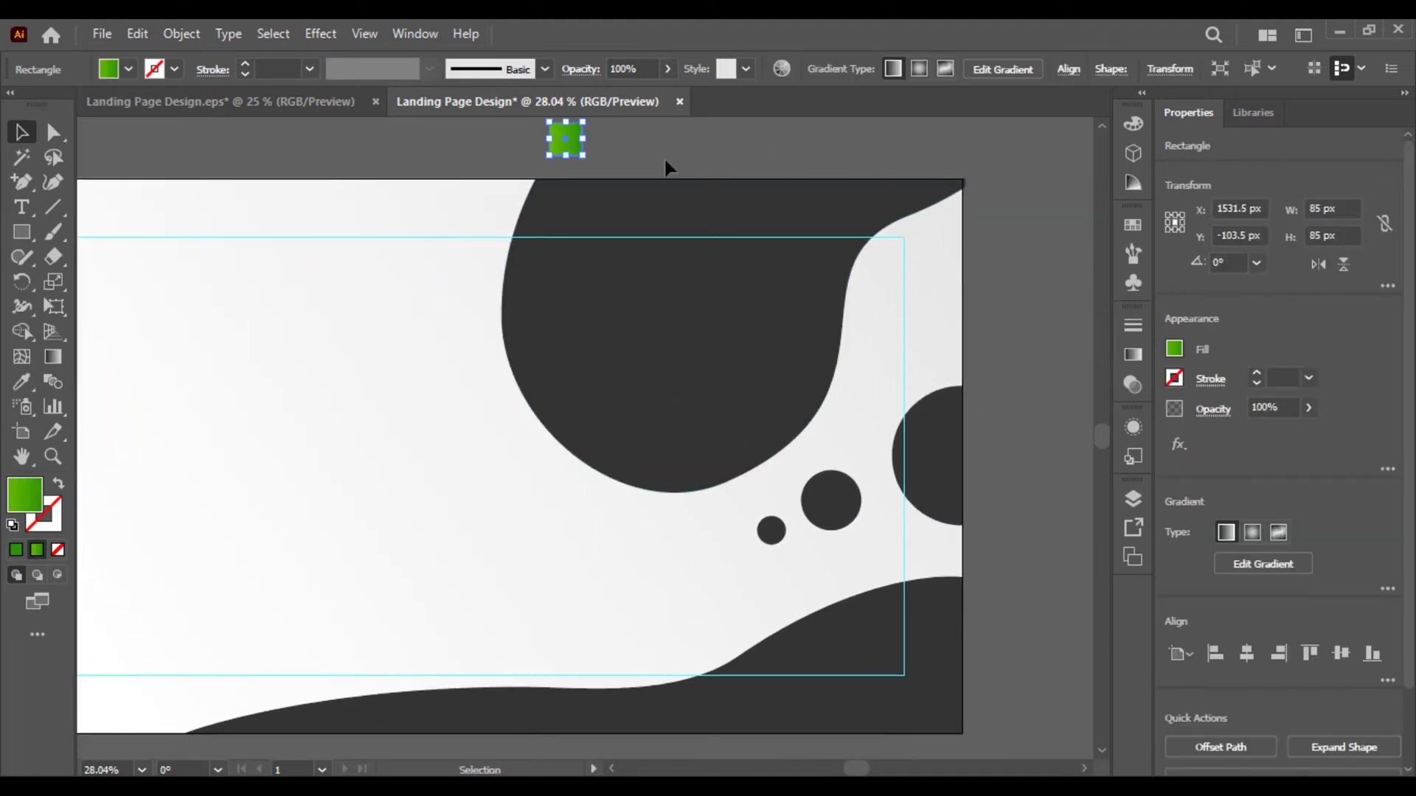
Apply the small square's green gradient to the large dark blob with the Eyedropper
left_click(653, 329)
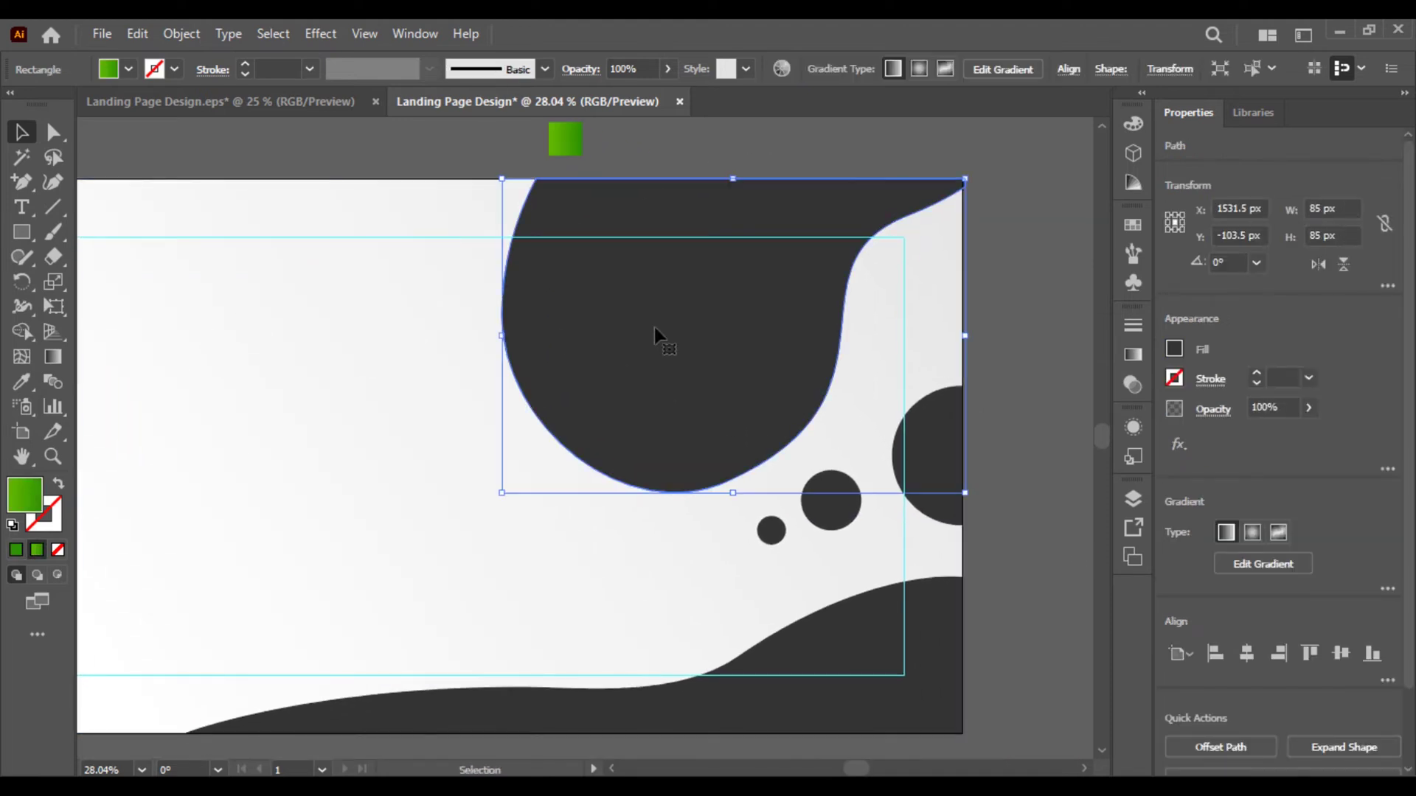
left_click(22, 382)
left_click(570, 140)
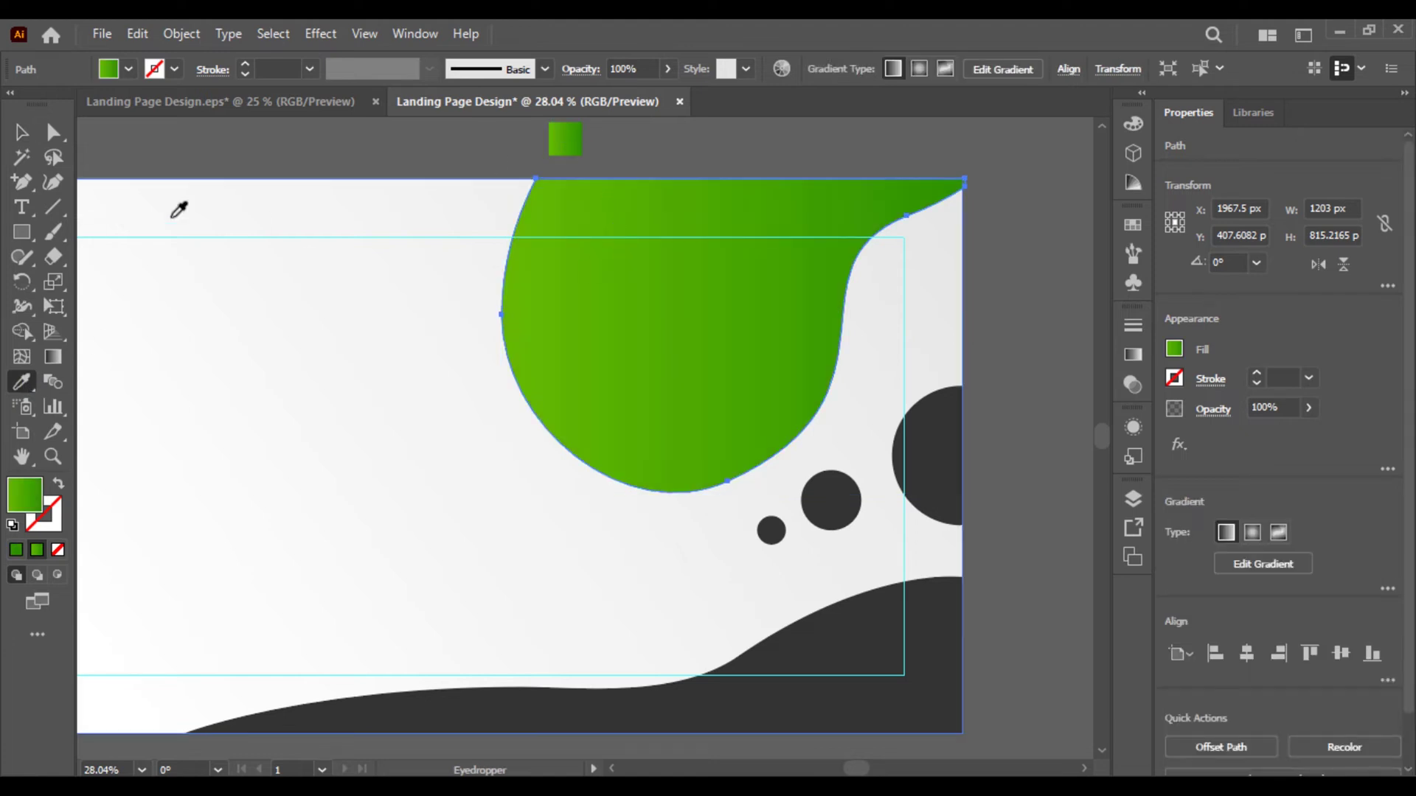
key("v")
Try to apply the green gradient to the circles with the blob and background also selected, and undo the colour changes
left_click(776, 662, "shift")
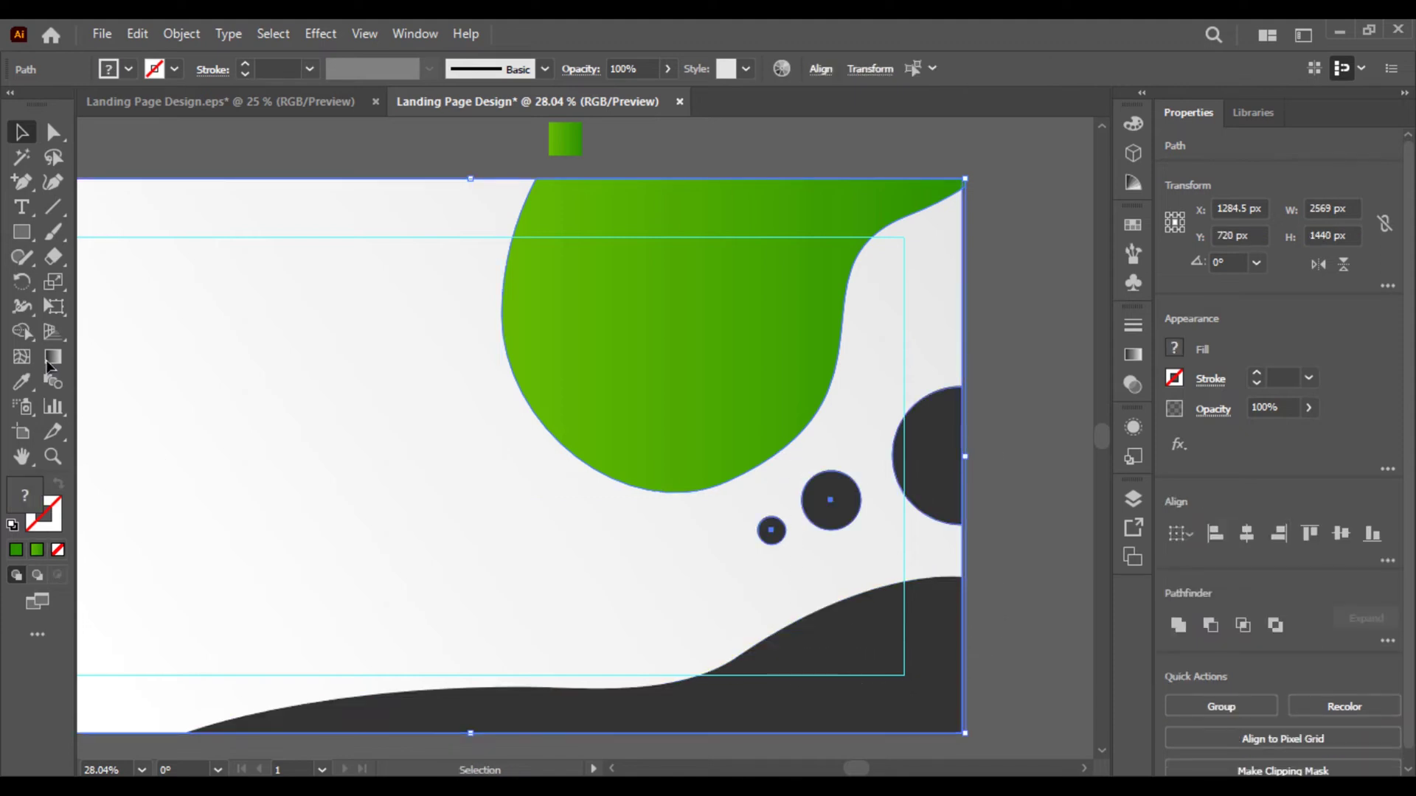
left_click(22, 382)
left_click(566, 131)
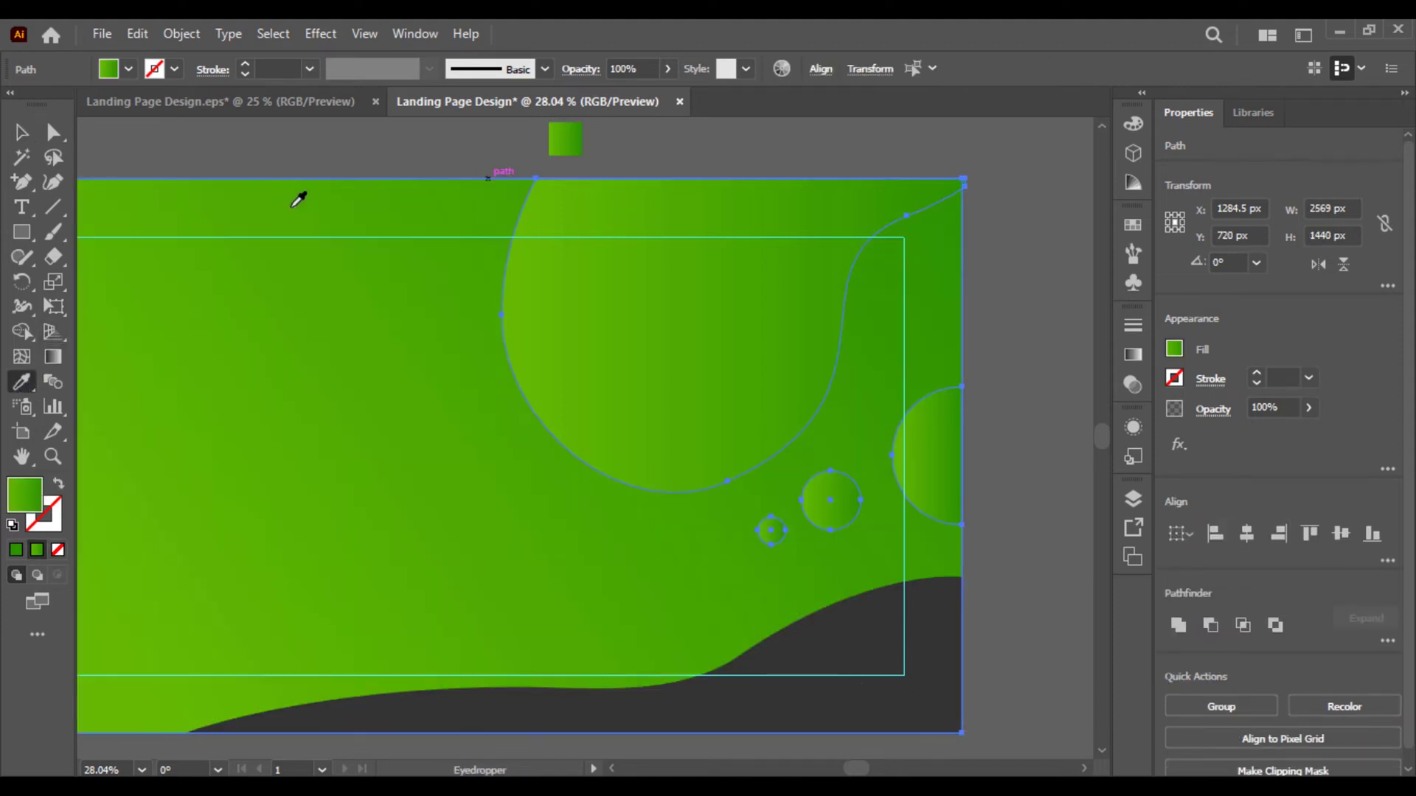
key("ctrl+z")
left_click(1019, 458)
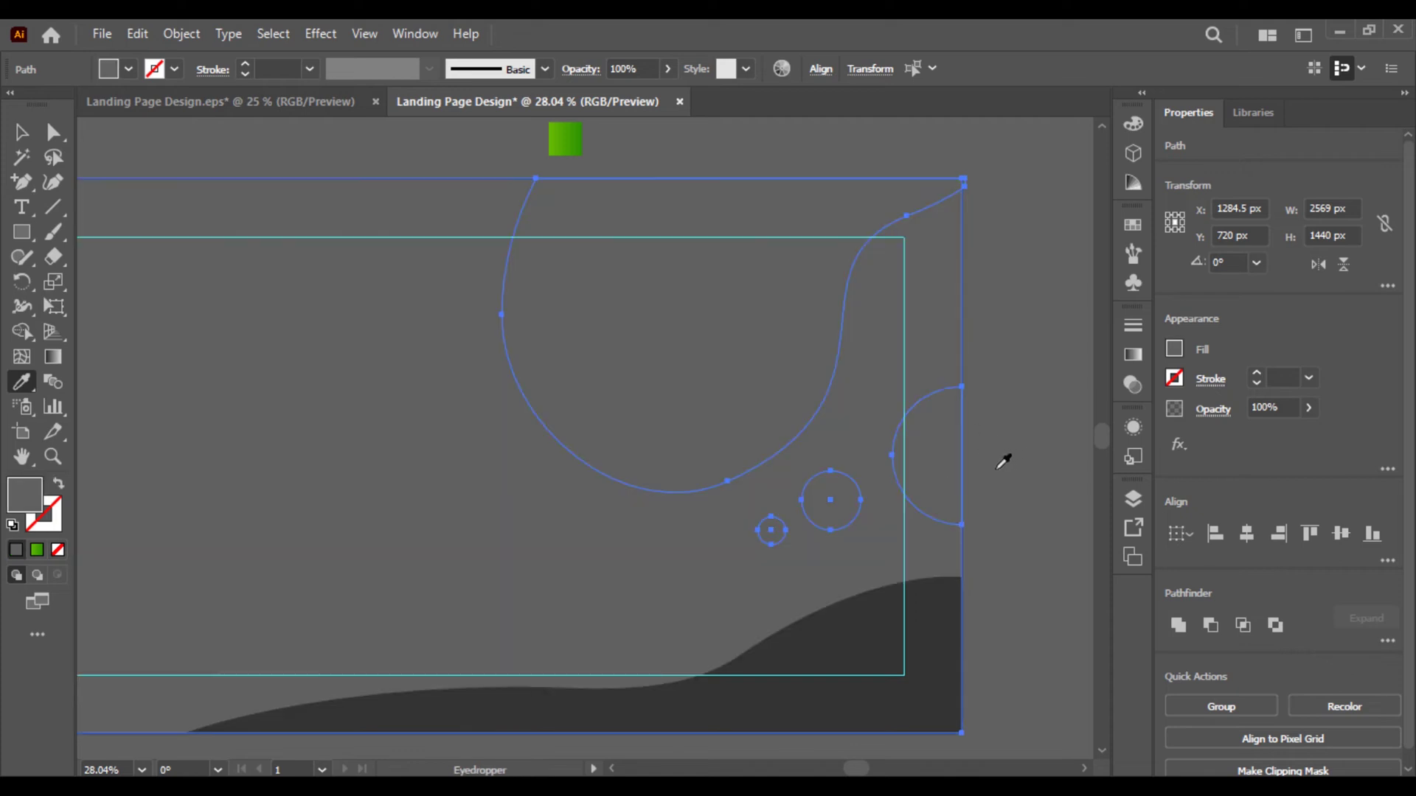
key("ctrl+z")
key("v")
left_click(222, 143)
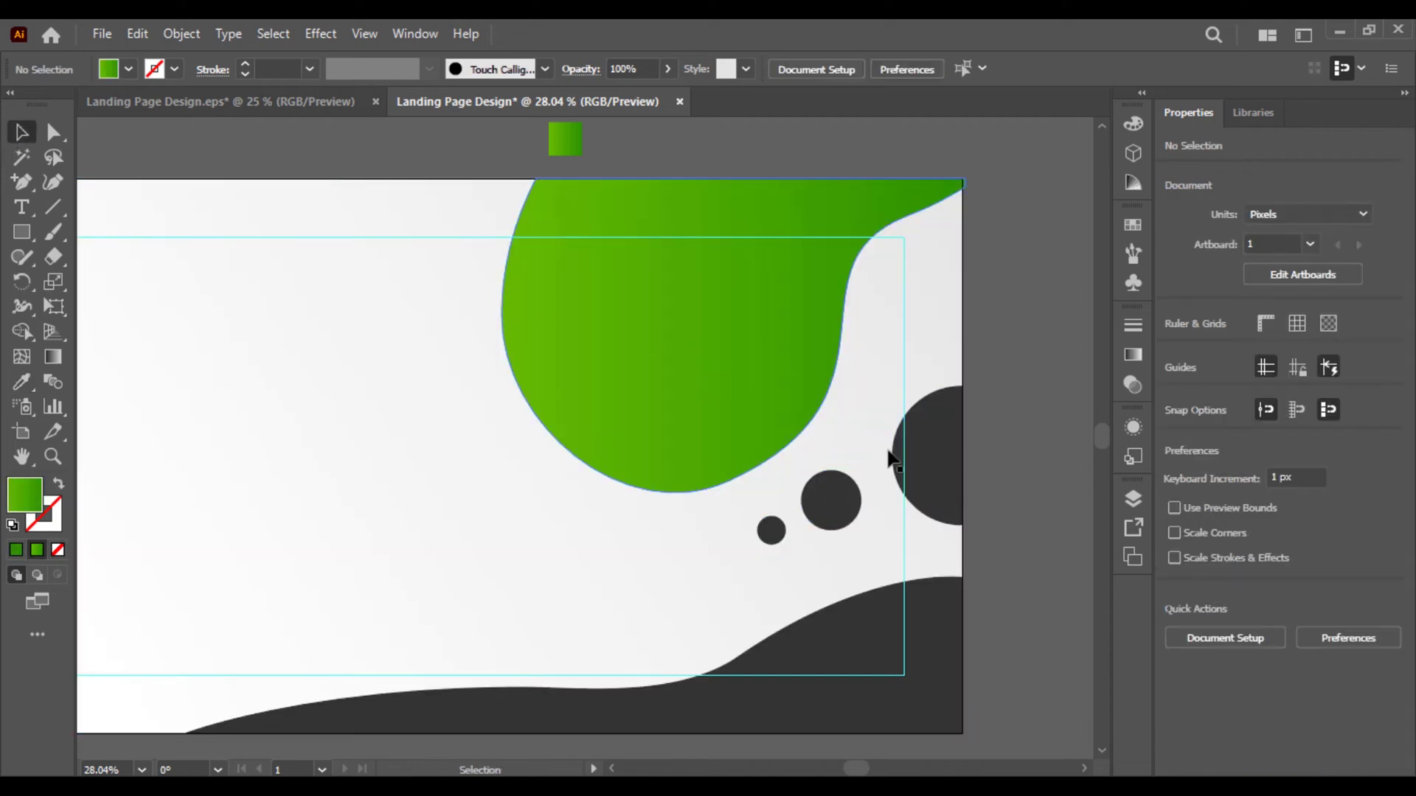
Apply the small square's green gradient to the three circles and the wave with the Eyedropper, leaving the background unselected
left_click(940, 461)
left_click(822, 516, "shift")
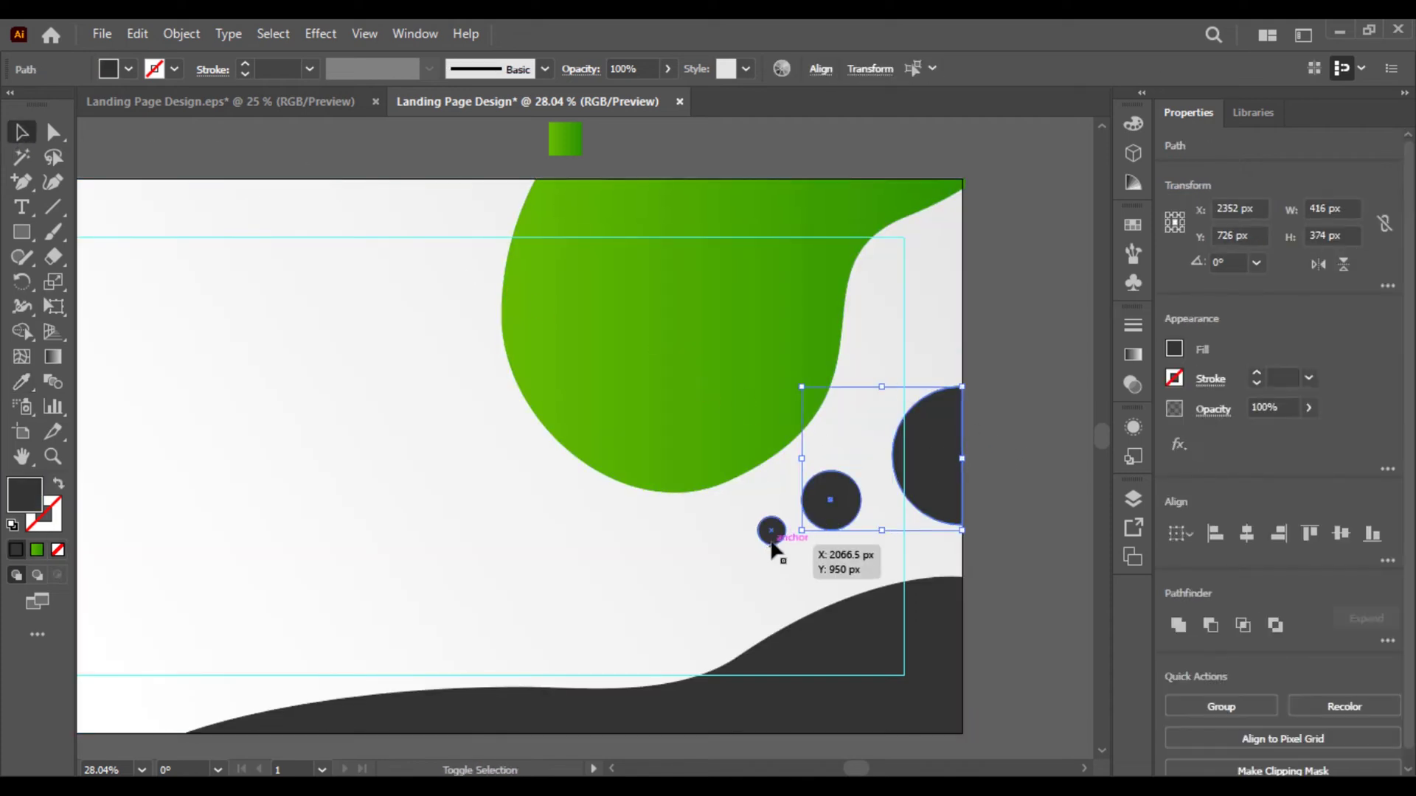
left_click(771, 533, "shift")
left_click(856, 633, "shift")
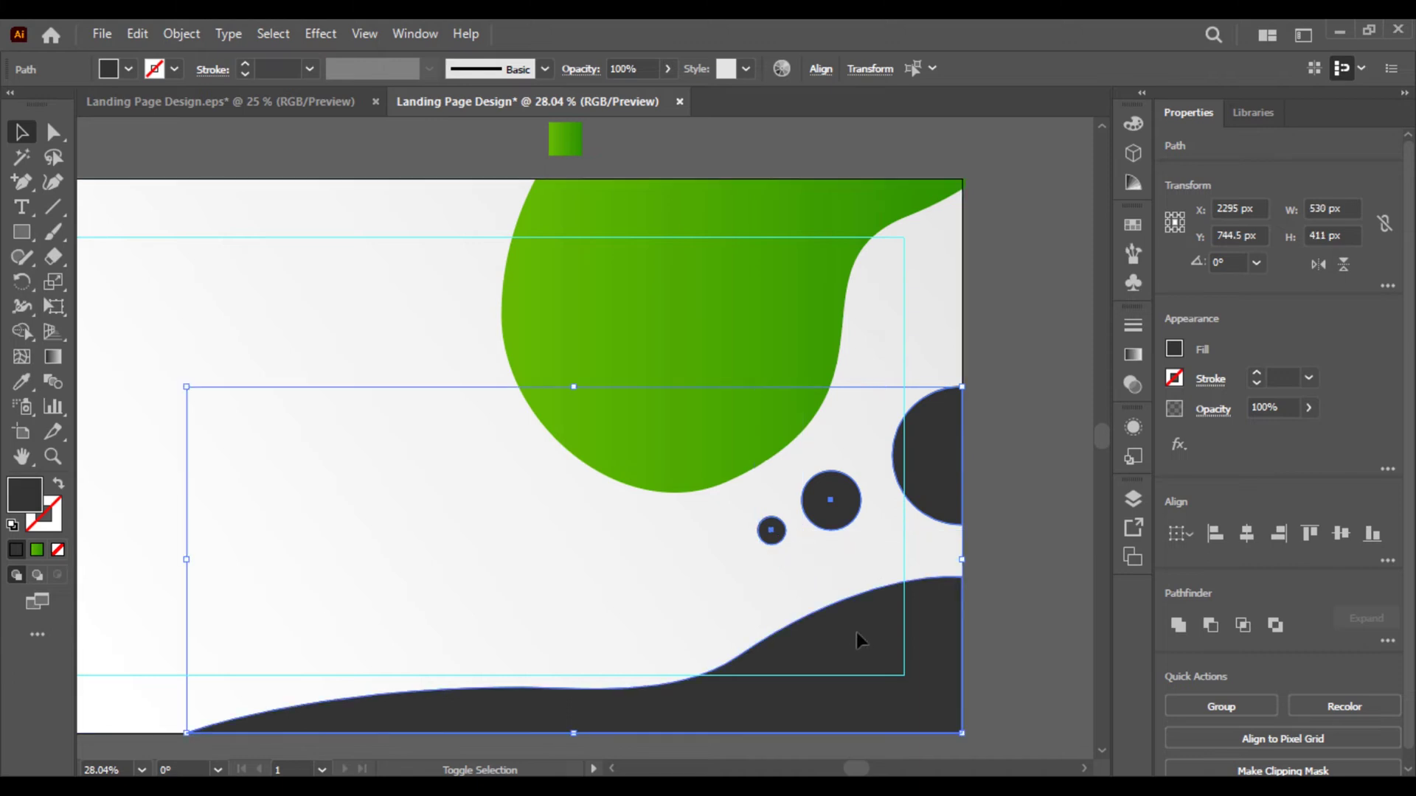
left_click(20, 383)
left_click(568, 151)
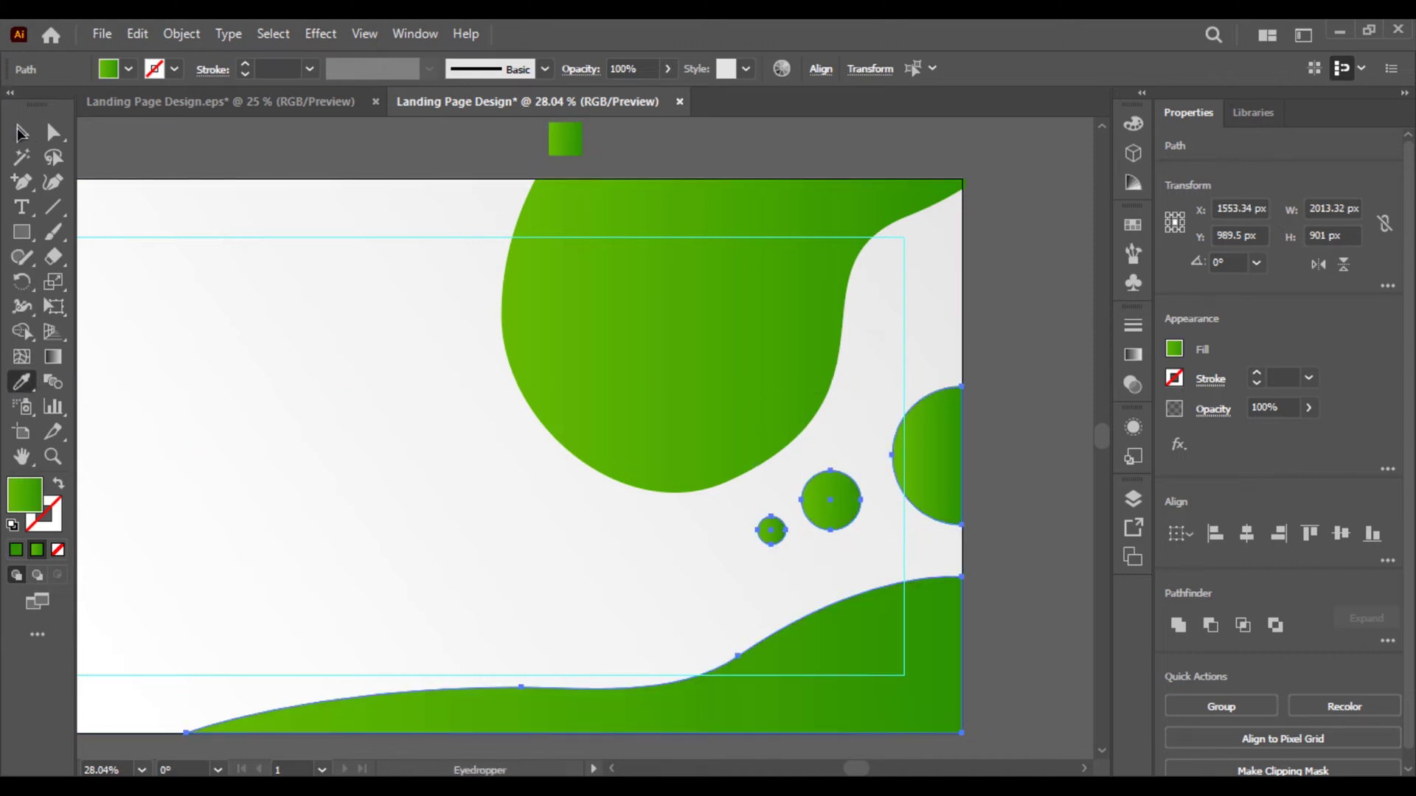
key("v")
left_click(269, 157)
key("ctrl+minus")
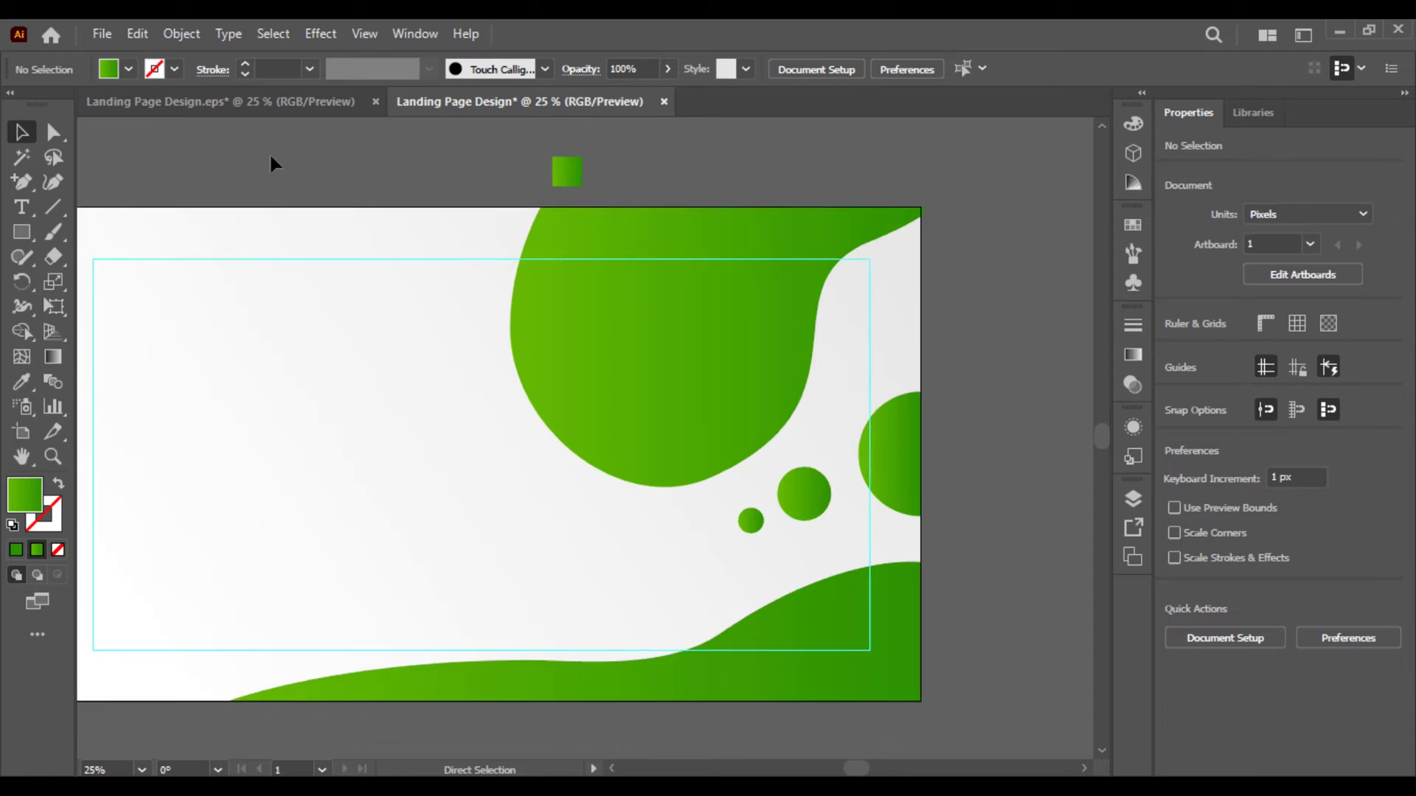
scroll(417, 180, "left", 3)
scroll(418, 180, "down", 1)
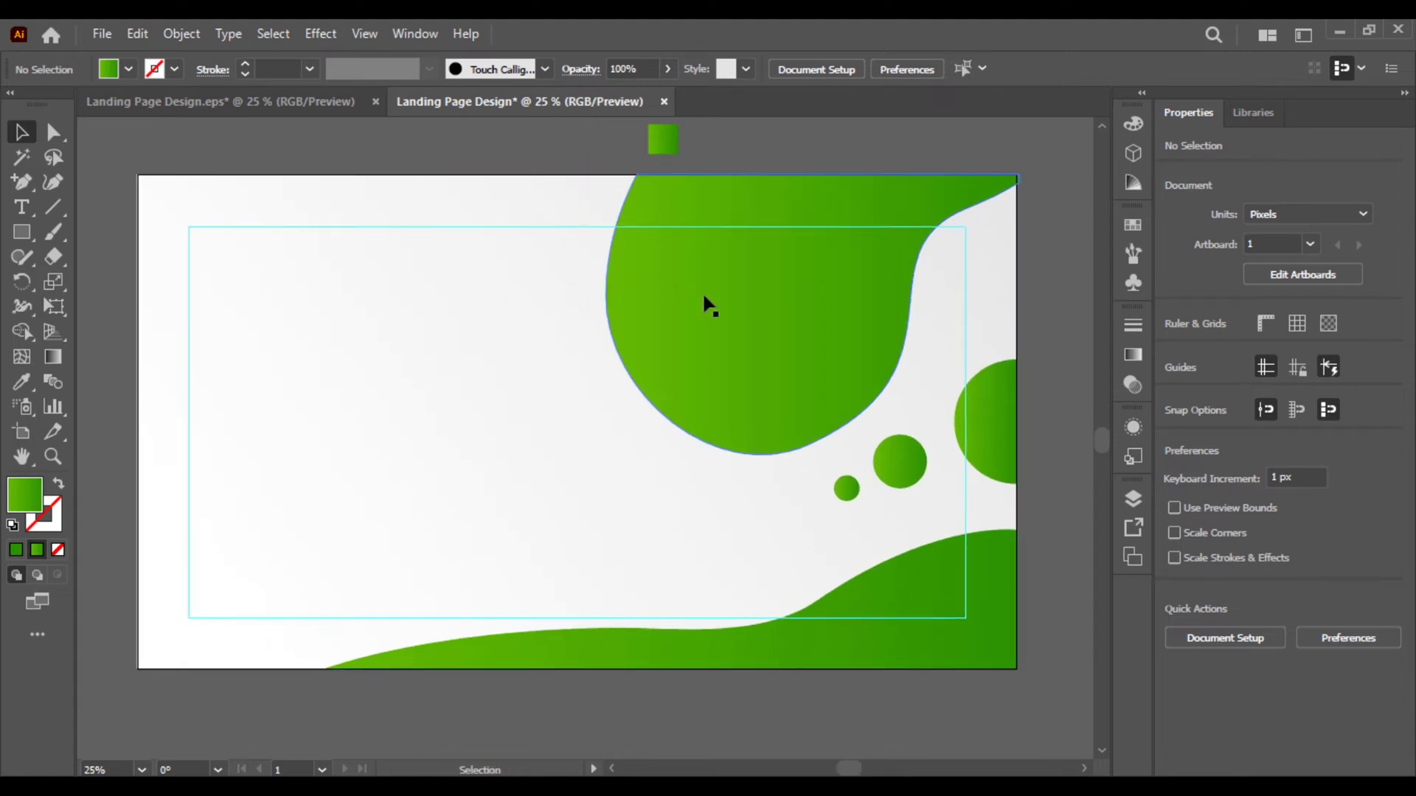
Copy the large green blob and paste a duplicate, placing it directly over the original
left_click(695, 329)
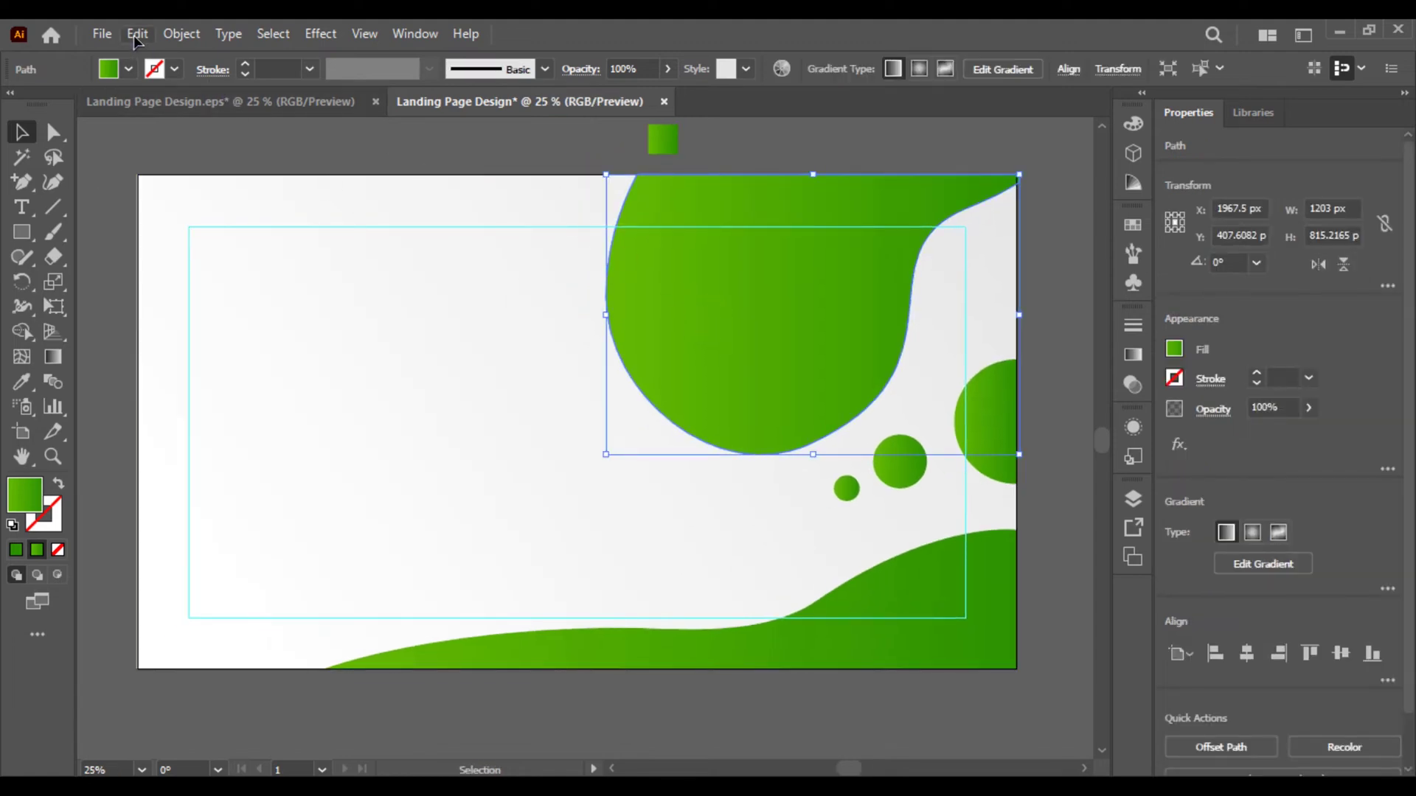
left_click(137, 34)
left_click(171, 134)
left_click(137, 34)
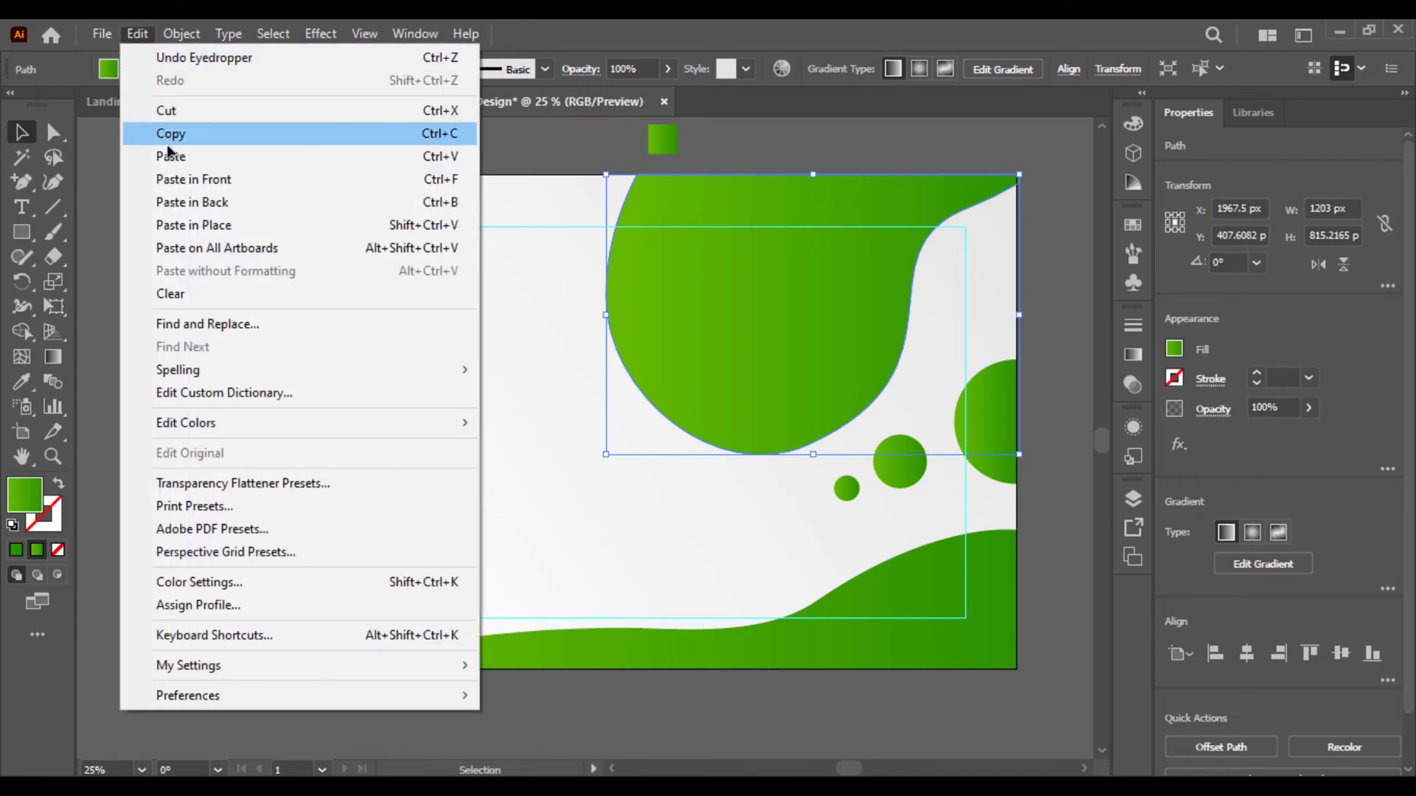
left_click(170, 156)
left_click_drag(563, 307, 885, 236)
left_click(1056, 231)
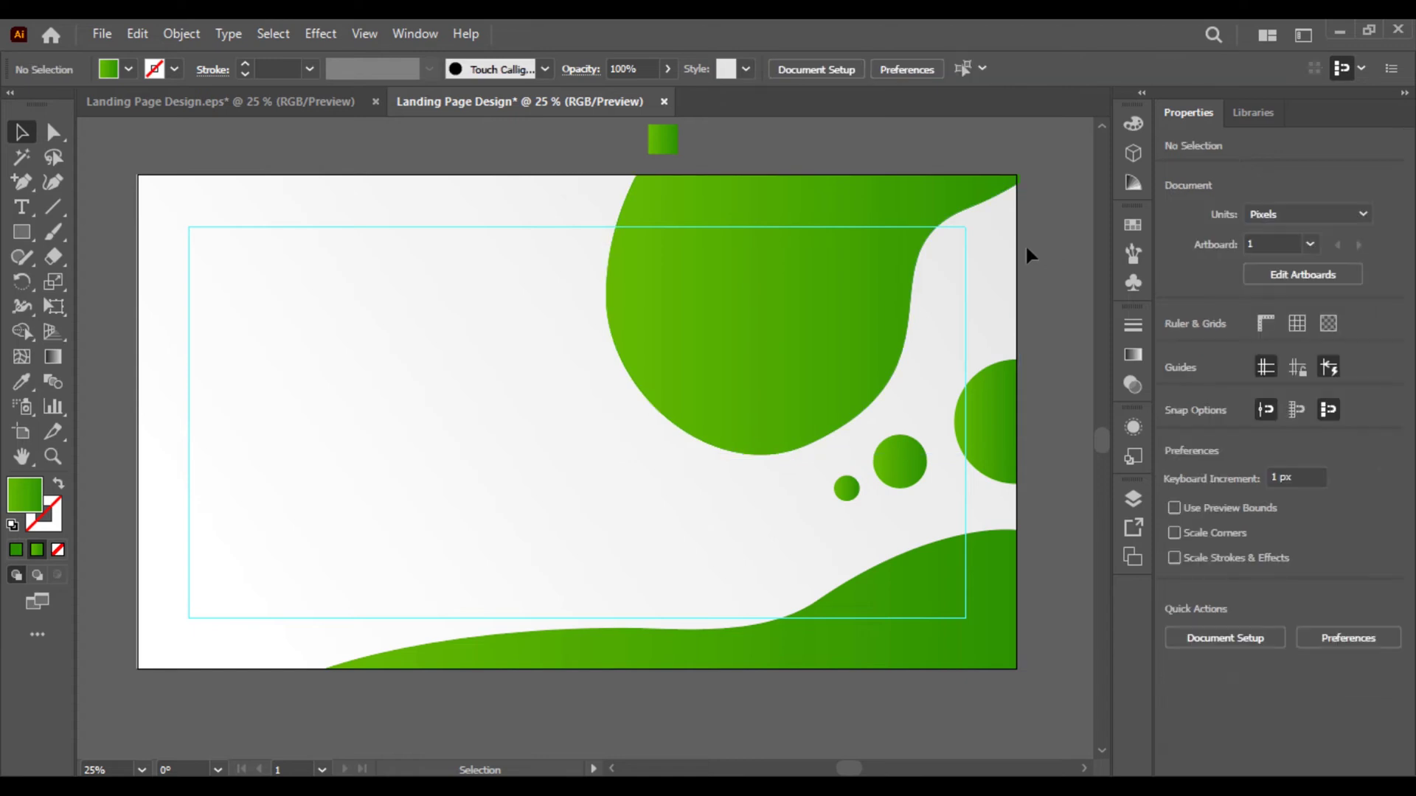
Try to shift the blob and the gradient background together slightly left and up
left_click(937, 211)
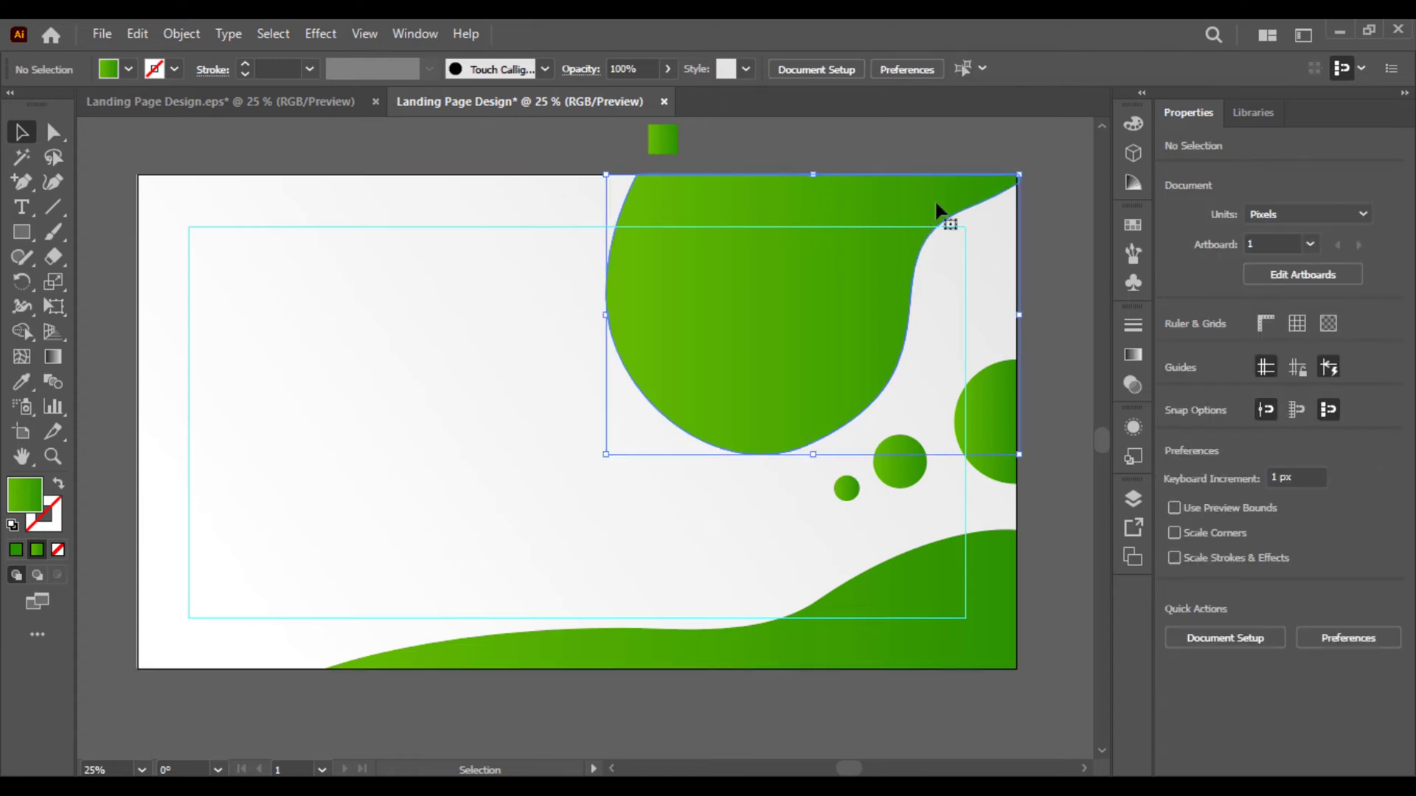
left_click(1043, 185)
mouse_move(975, 192)
left_mouse_down()
mouse_move(988, 198)
mouse_move(936, 211)
mouse_move(972, 213)
left_mouse_up()
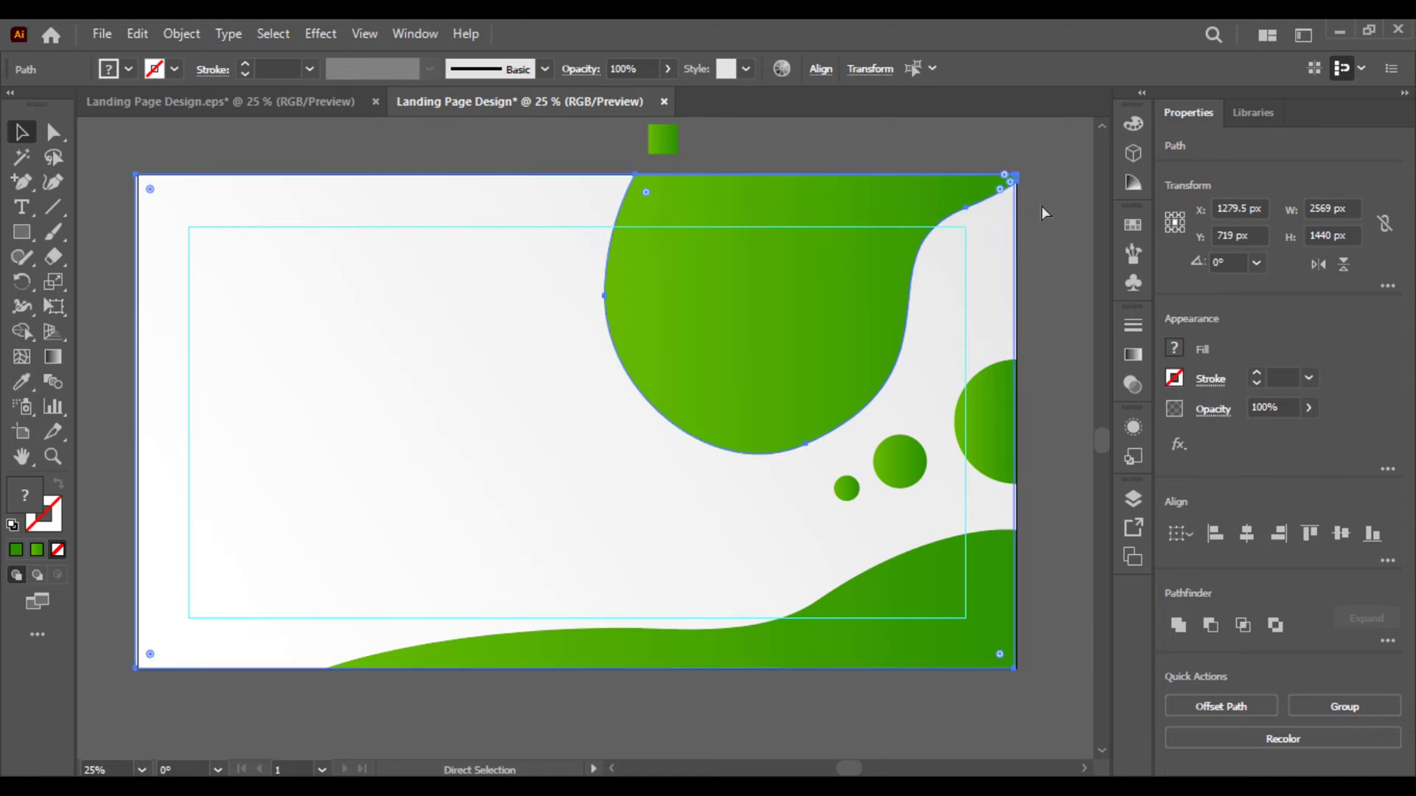
left_click(1043, 228)
Move the blob's copy to about 1637.5, 469.6 px, and nudge the original blob slightly left to meet the artboard's edge
left_click_drag(786, 293, 605, 289)
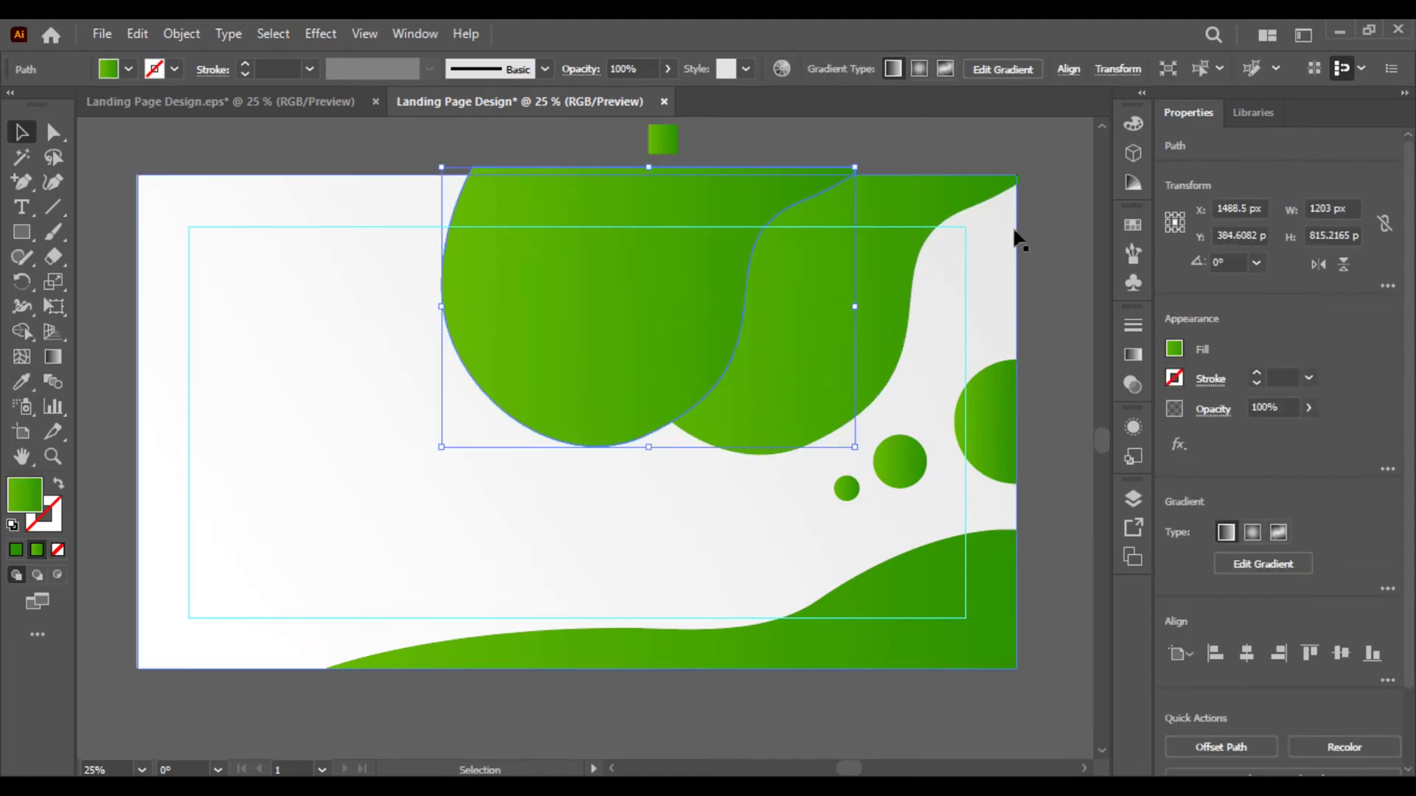
left_click(1011, 230)
left_click_drag(958, 208, 956, 210)
left_click(1031, 209)
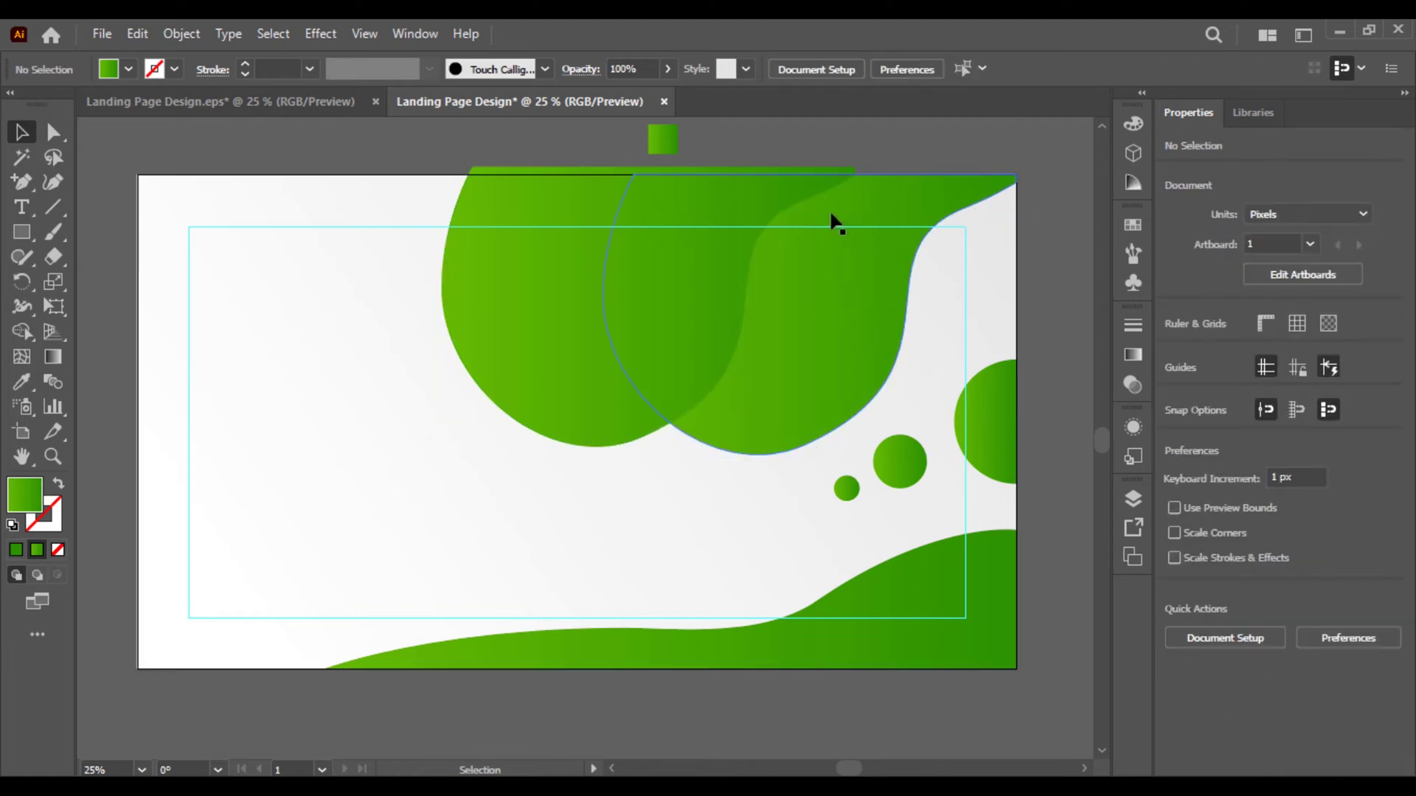
left_click_drag(795, 183, 847, 212)
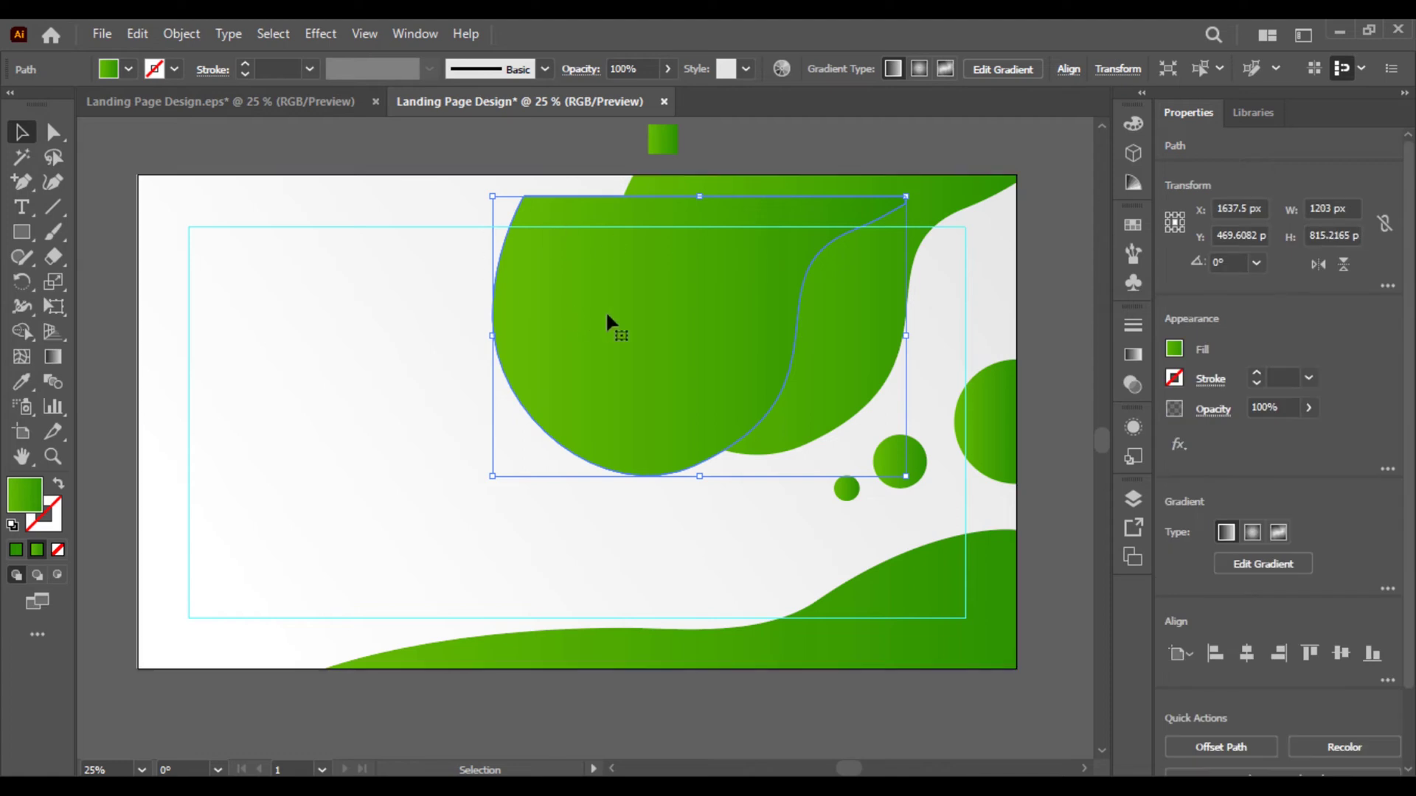
Enlarge the blob's copy toward the lower left to about 1338 × 907 px and send it backward one level
left_click(484, 473)
left_click(595, 379)
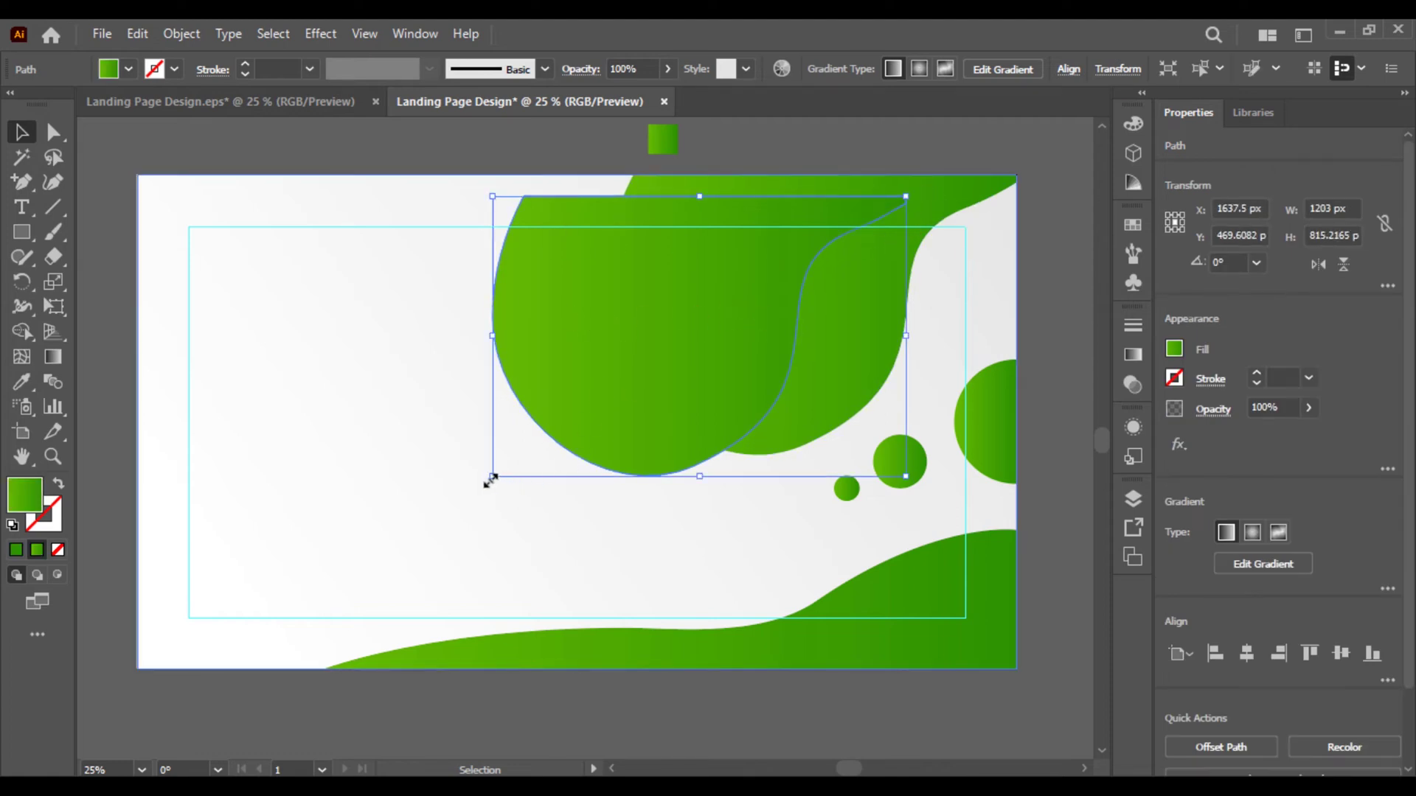
left_click_drag(492, 478, 446, 508)
right_click(588, 398)
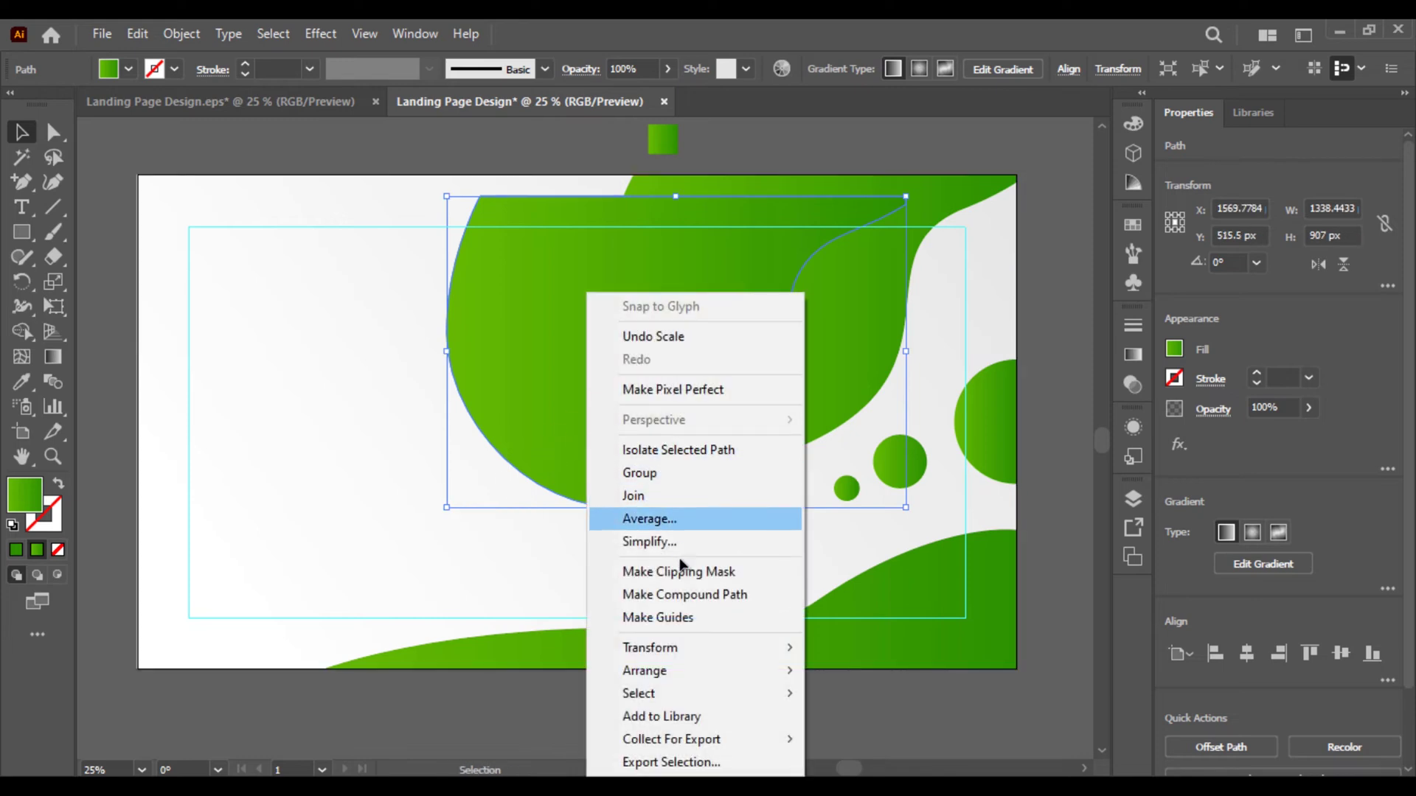
mouse_move(754, 652)
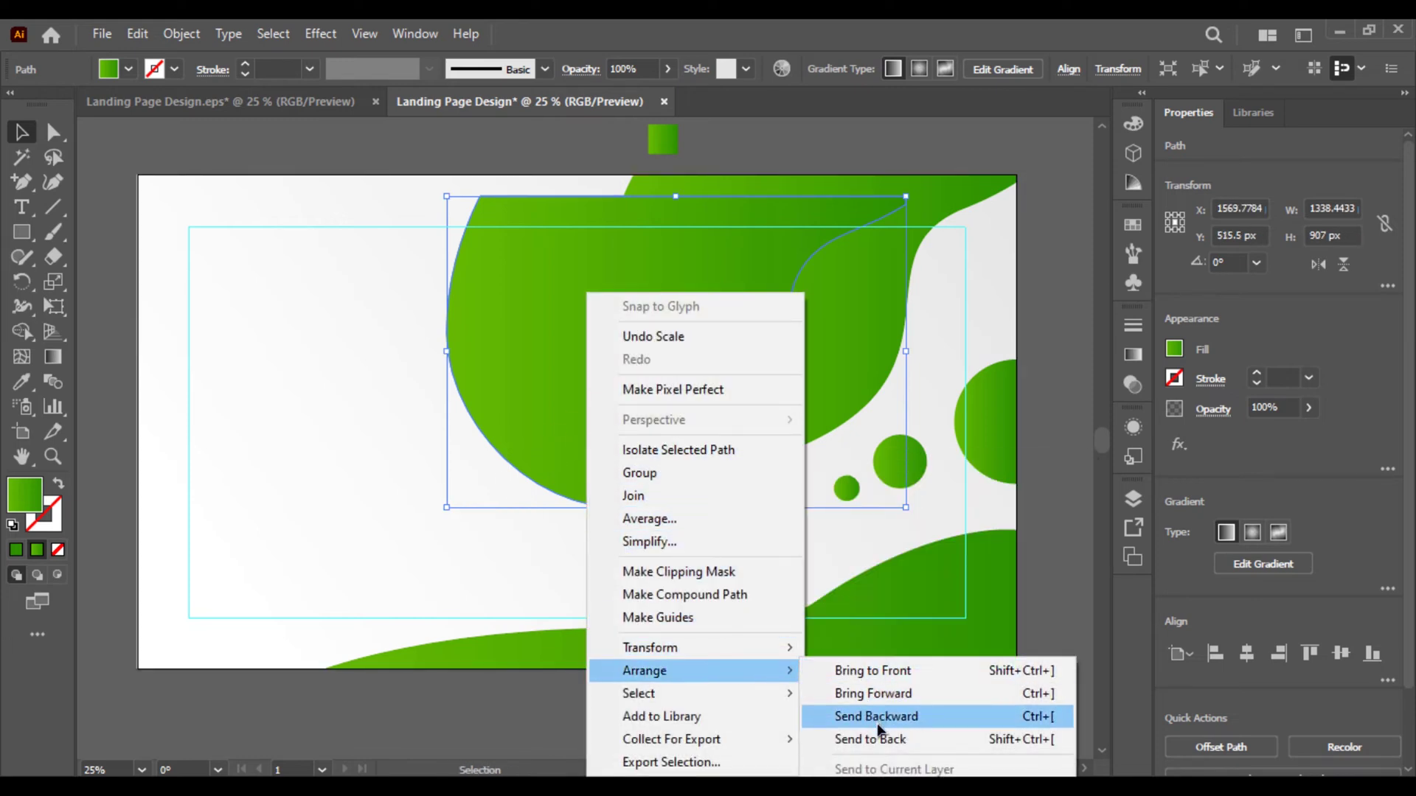
left_click(878, 726)
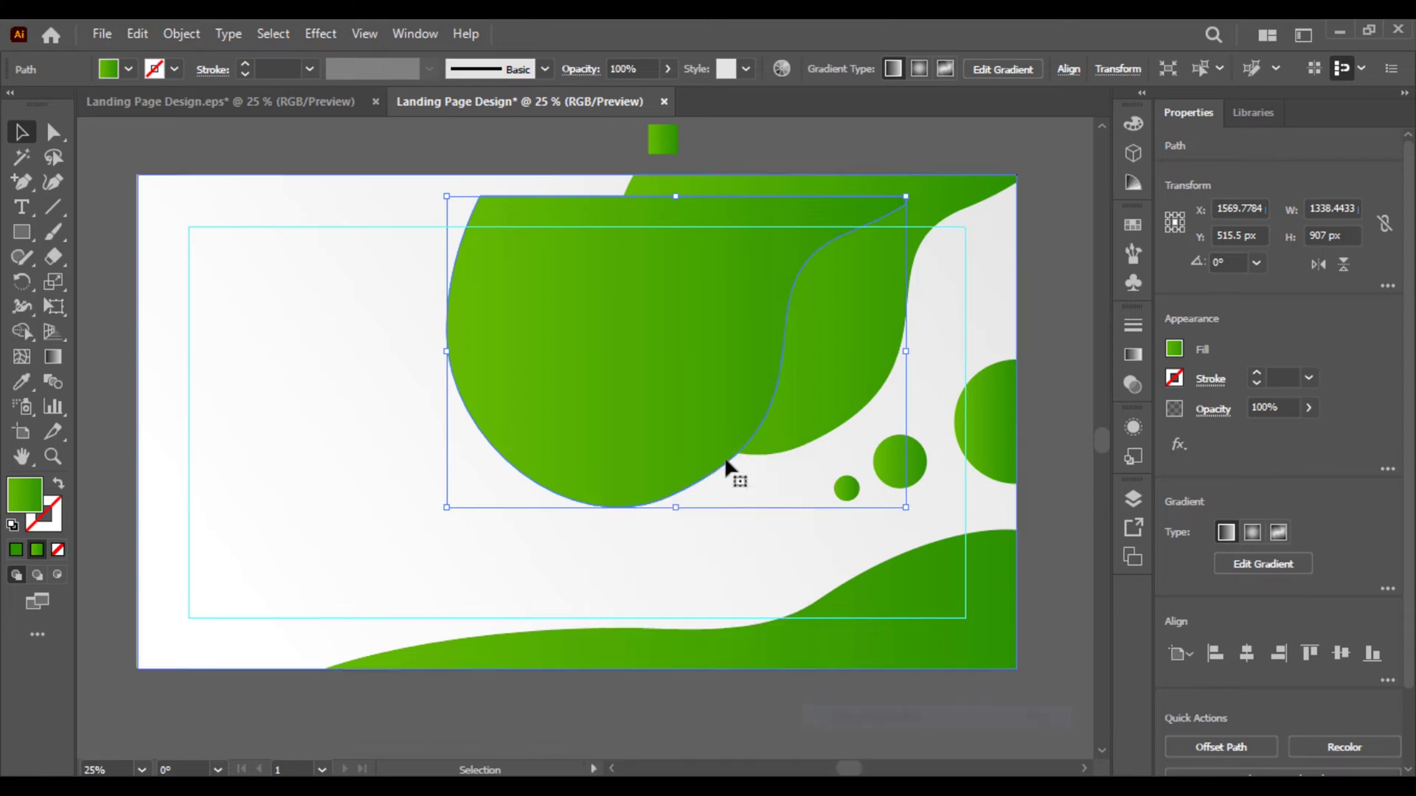
right_click(660, 372)
left_click(594, 366)
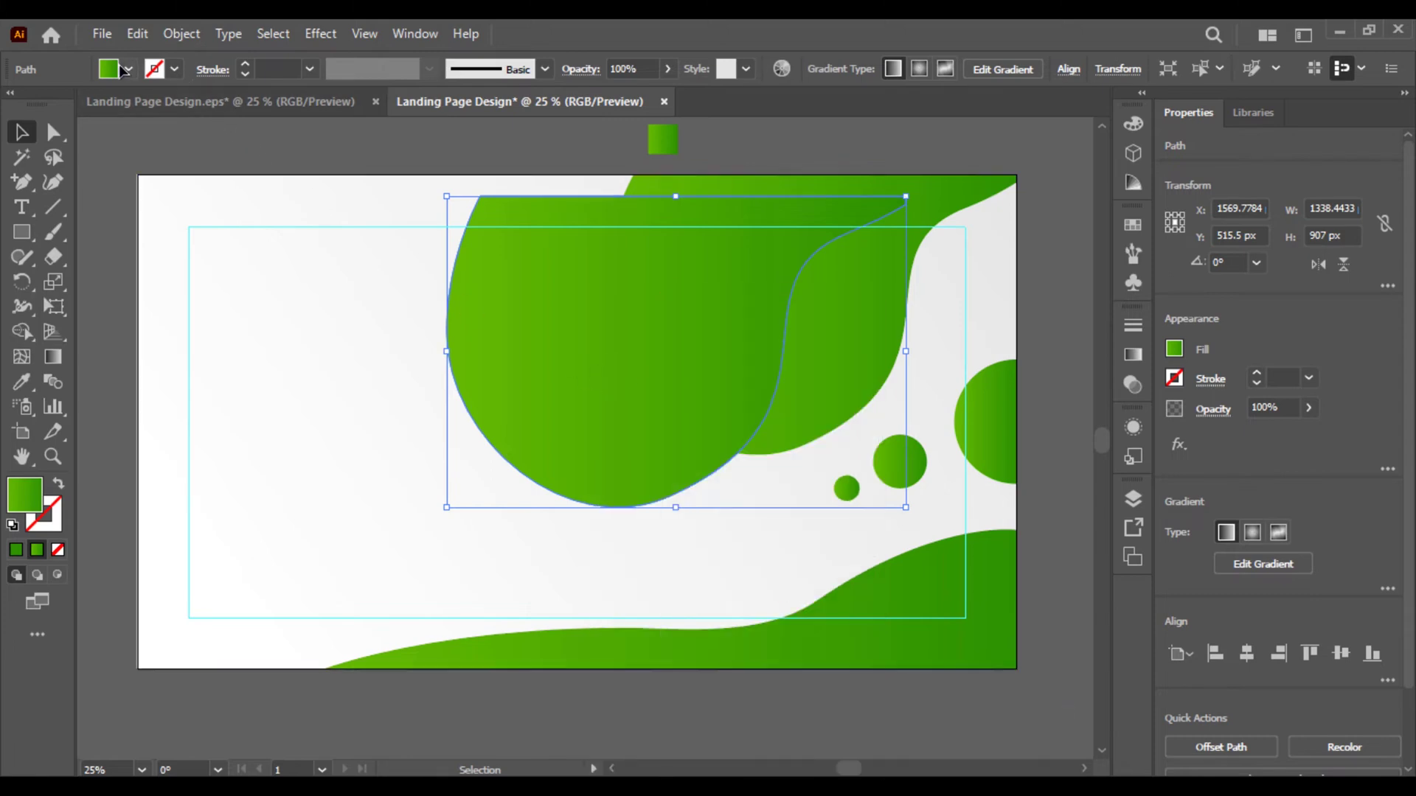
Give the blob's copy a light gray 1 pt stroke and a light gray swatch fill
left_click(174, 70)
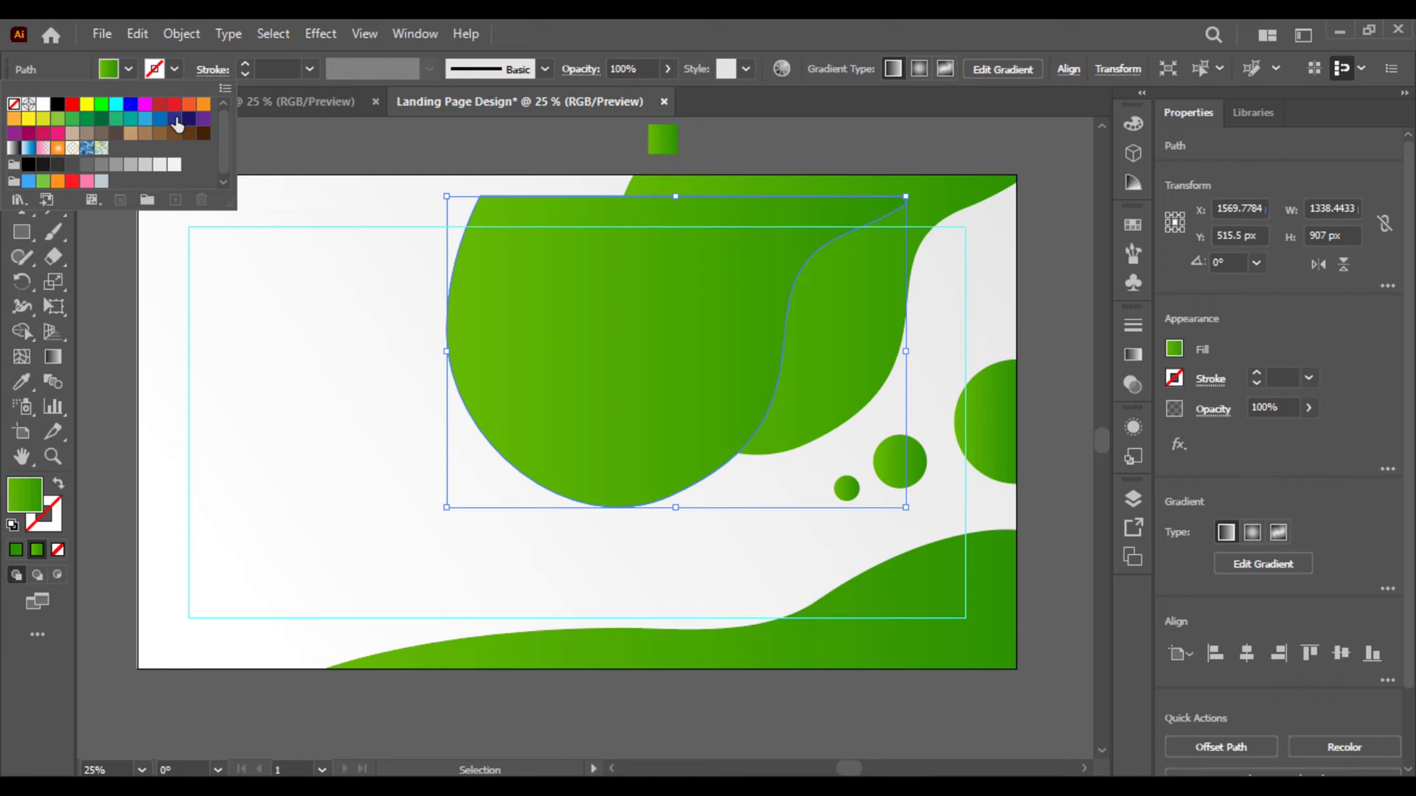
left_click(144, 167)
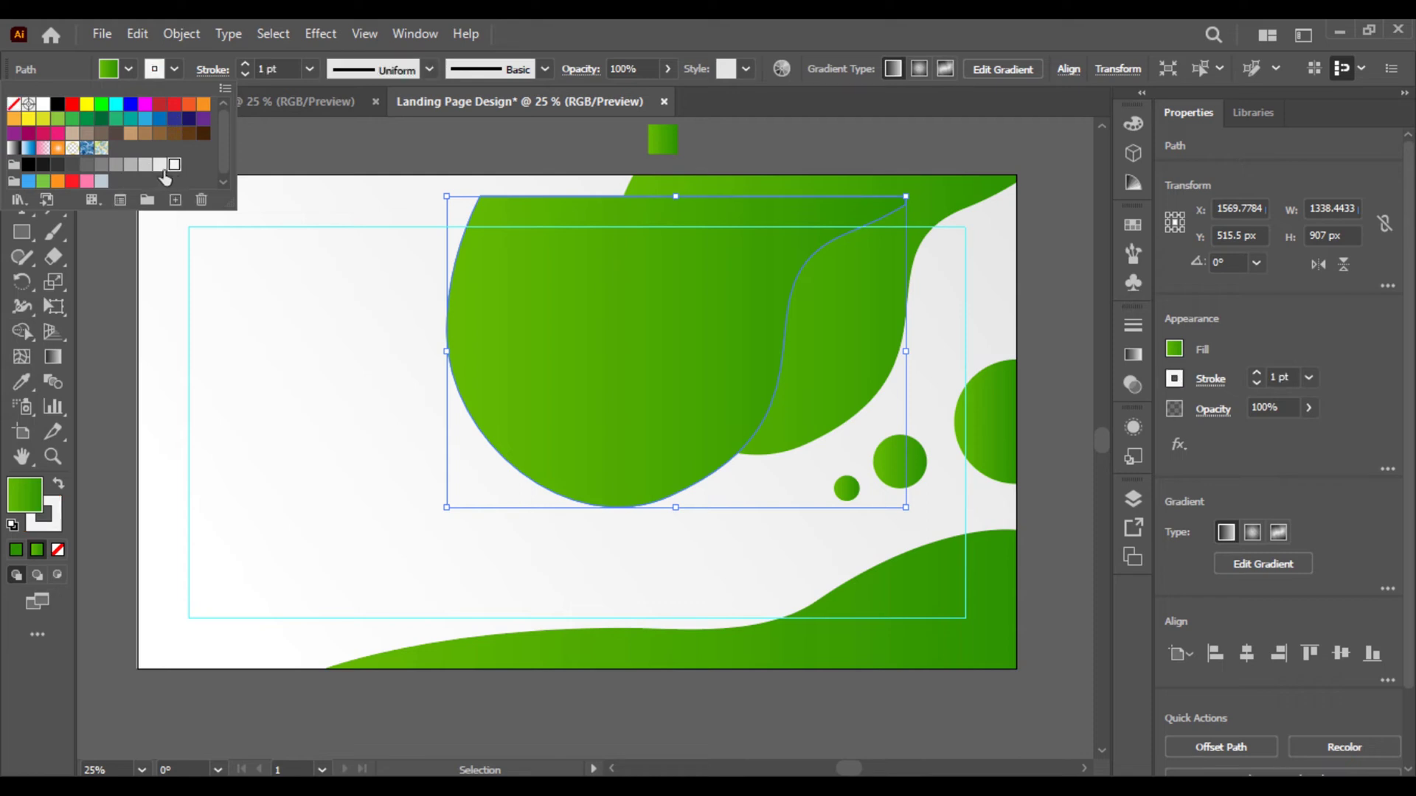
left_click(568, 360)
left_click(129, 69)
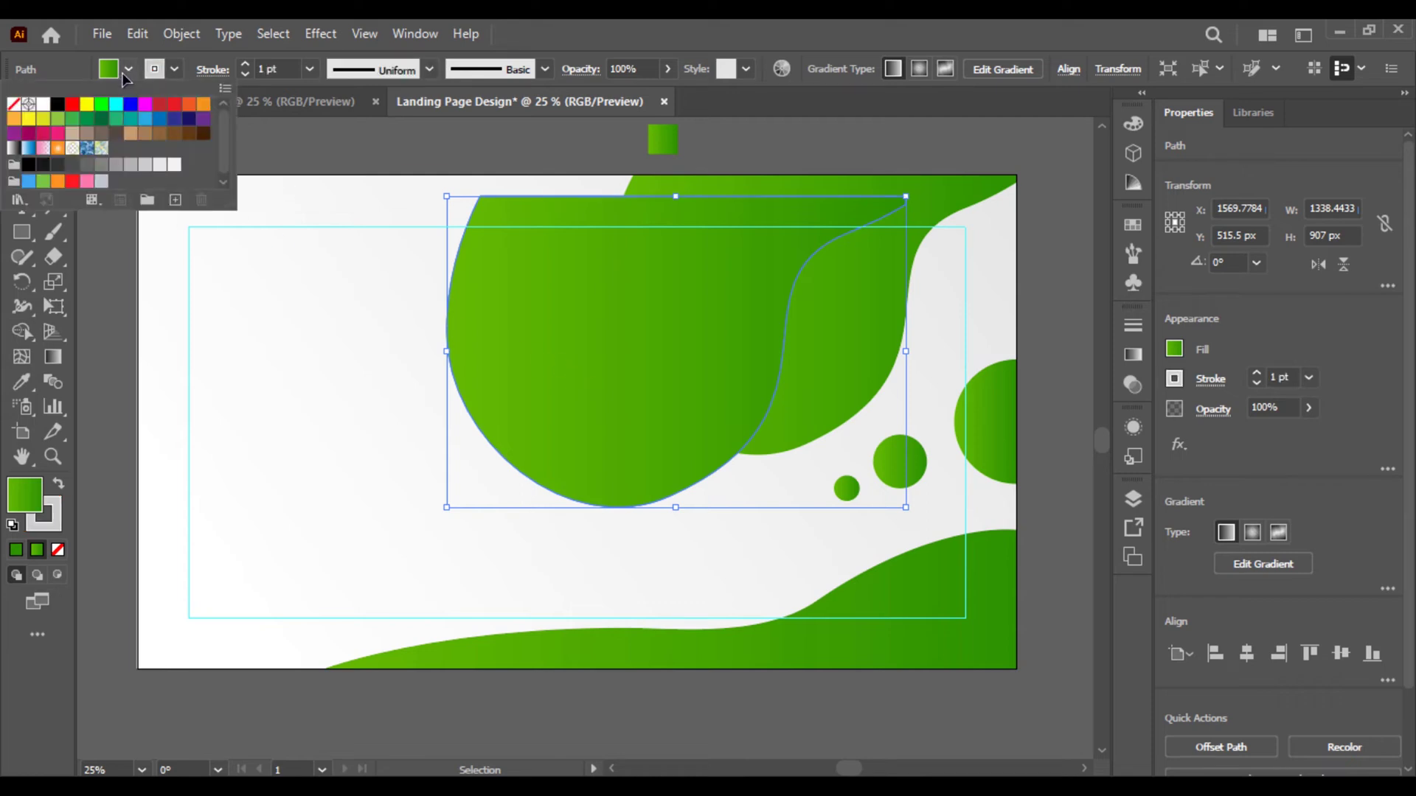
left_click(162, 165)
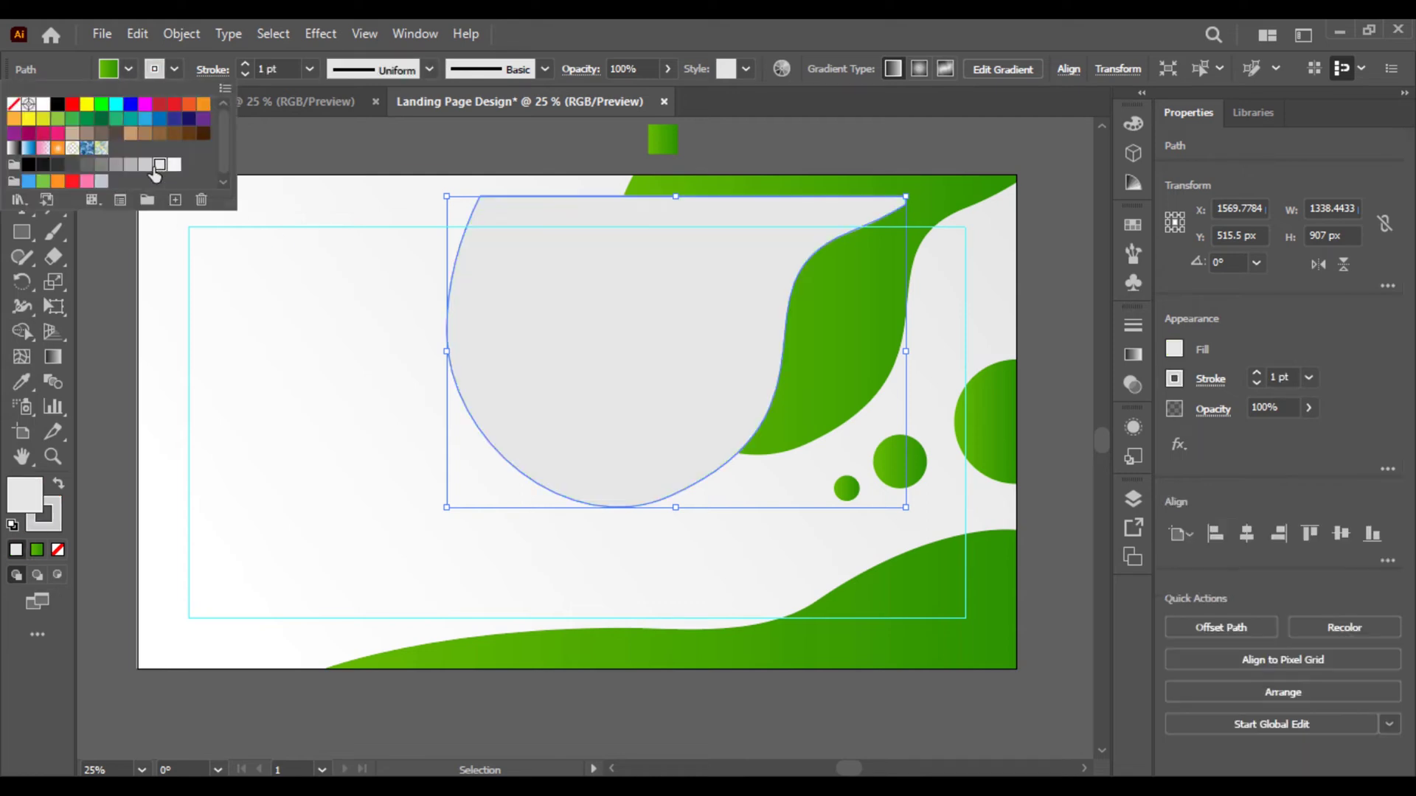
left_click(556, 145)
left_click(556, 145)
Send the gray blob backward one level at a time, five times, to place it behind the green blob
left_click(595, 307)
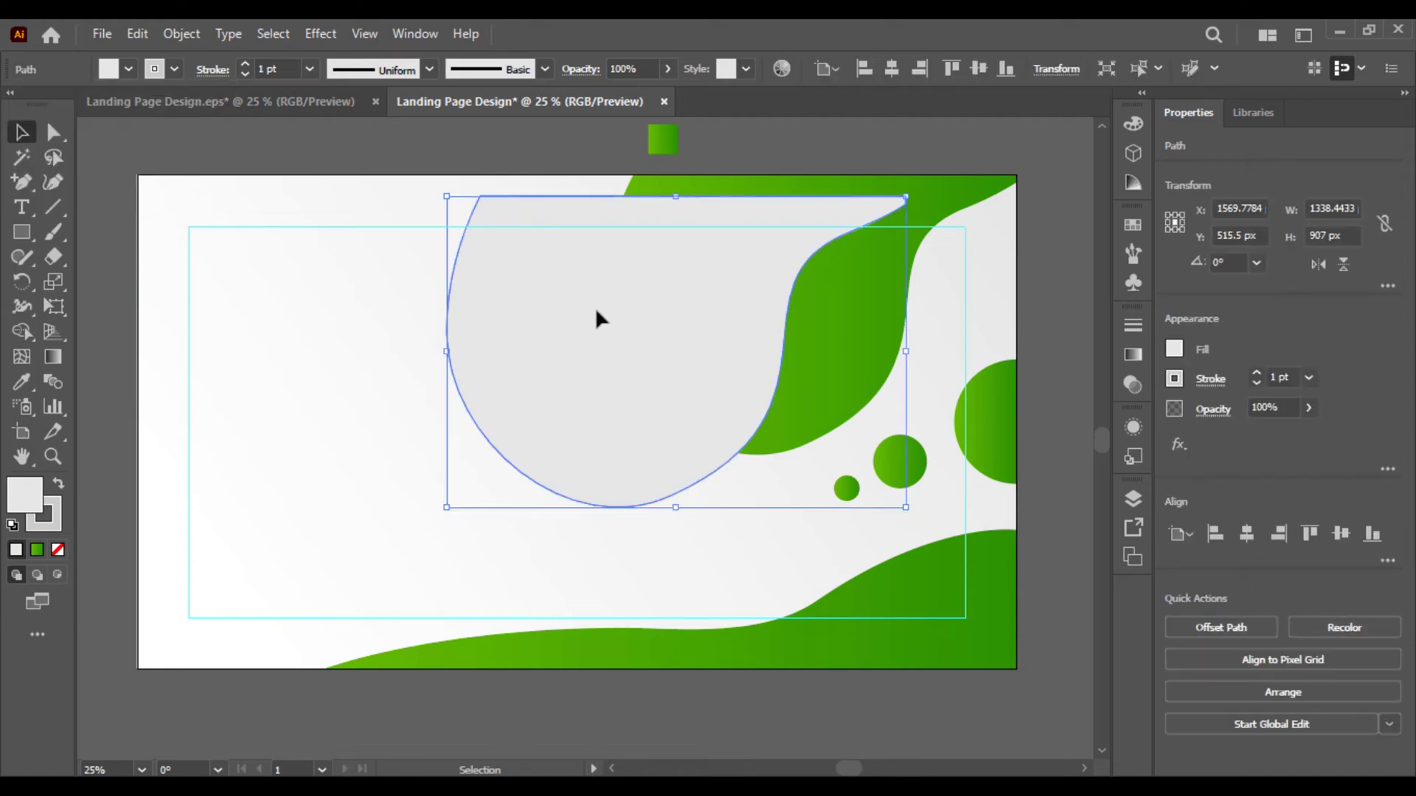
right_click(596, 307)
mouse_move(778, 670)
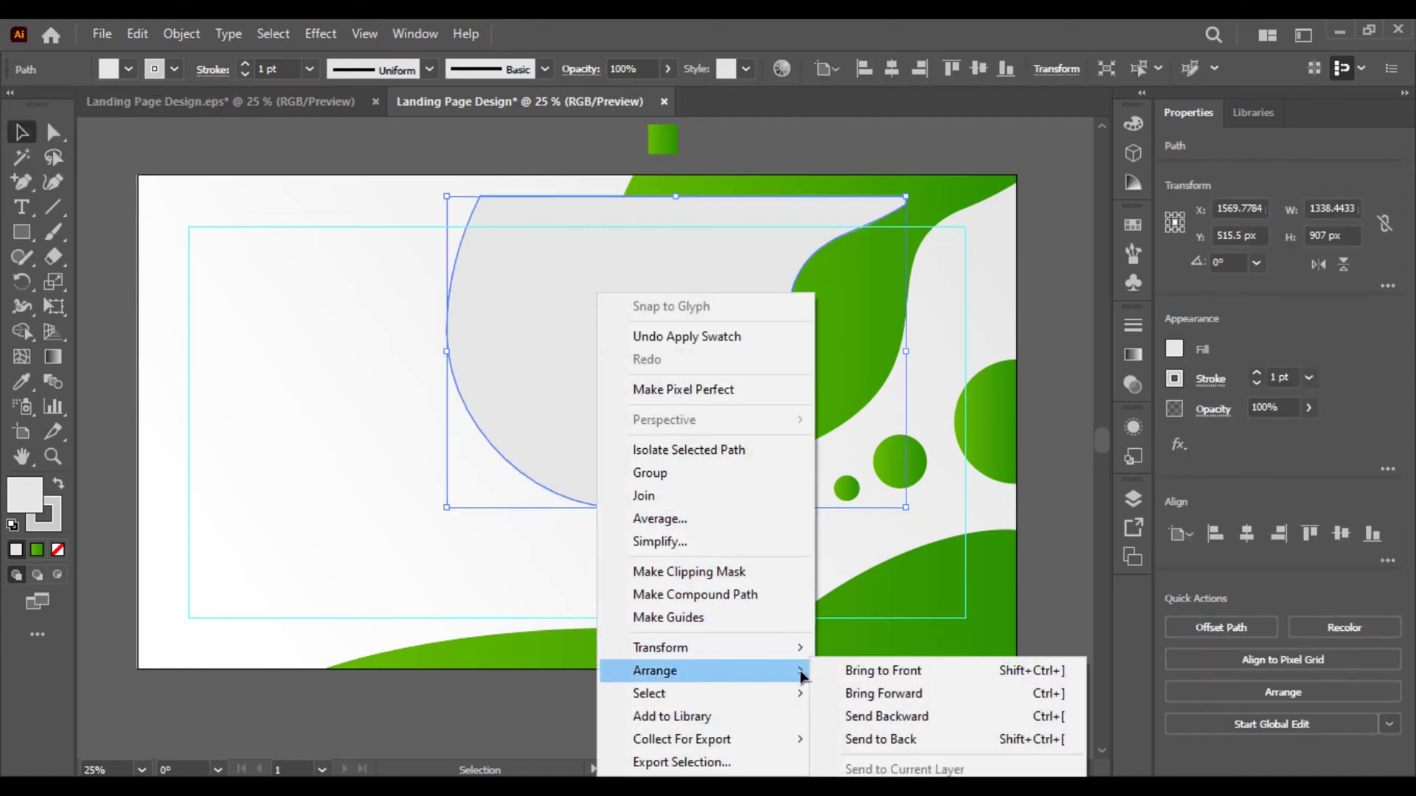
left_click(877, 719)
right_click(679, 427)
mouse_move(829, 668)
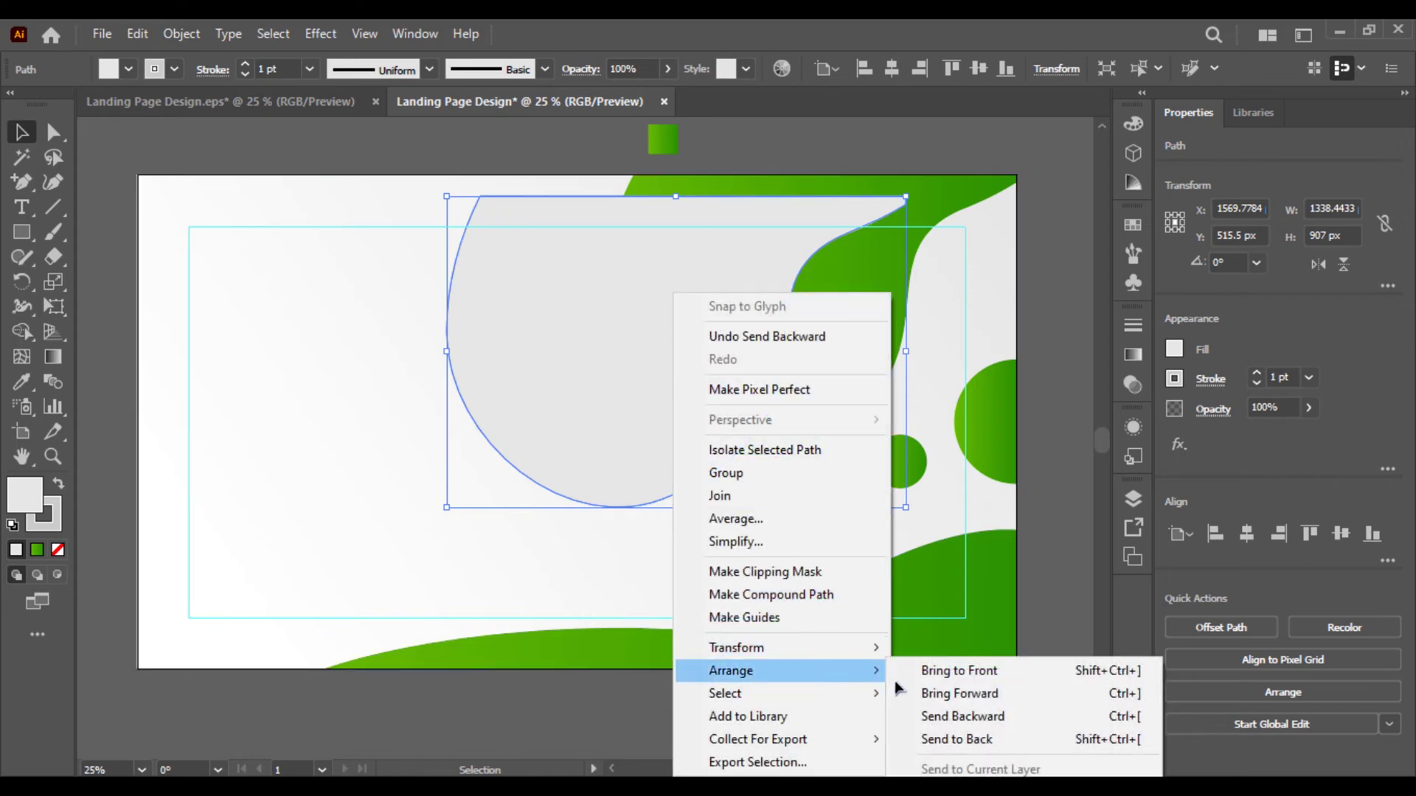
left_click(951, 719)
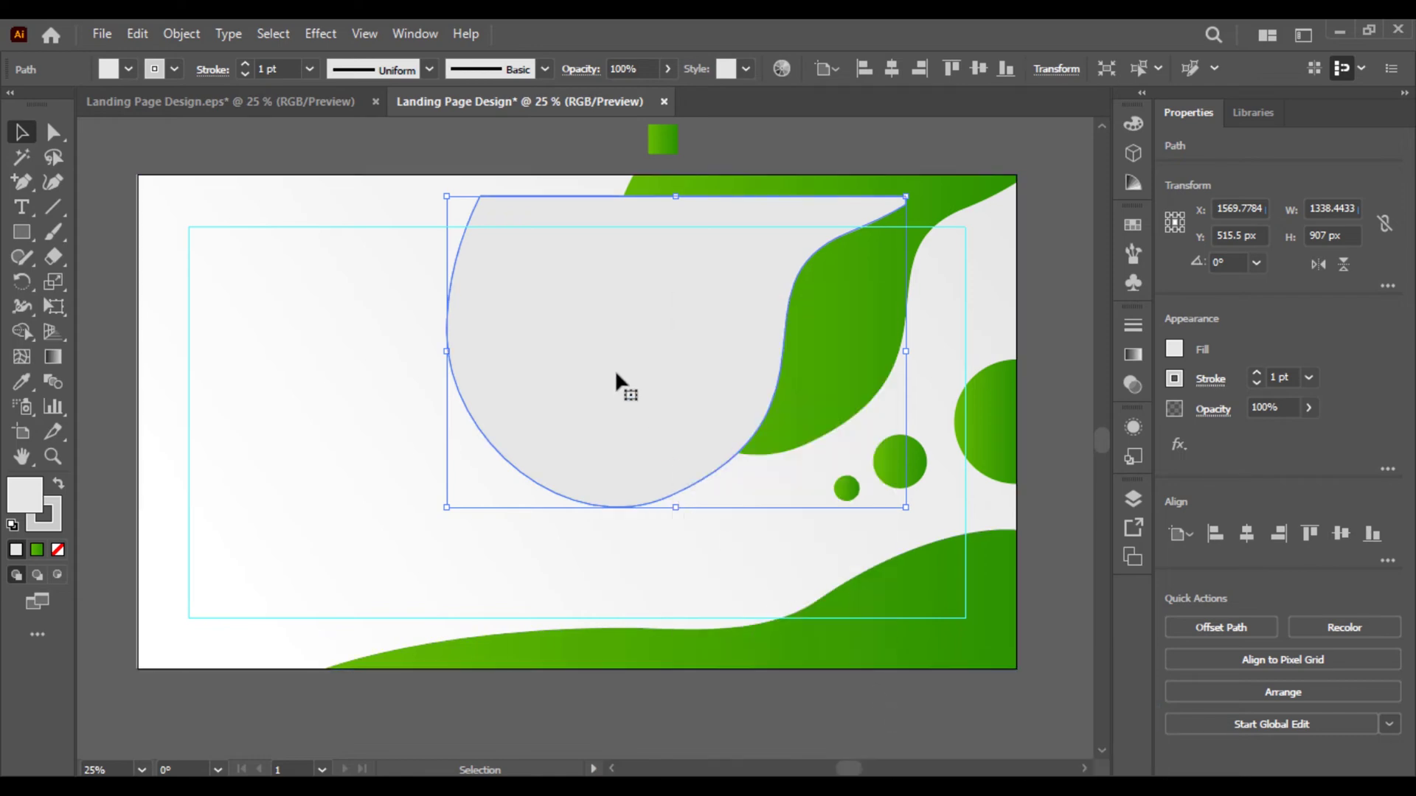
right_click(616, 372)
mouse_move(816, 672)
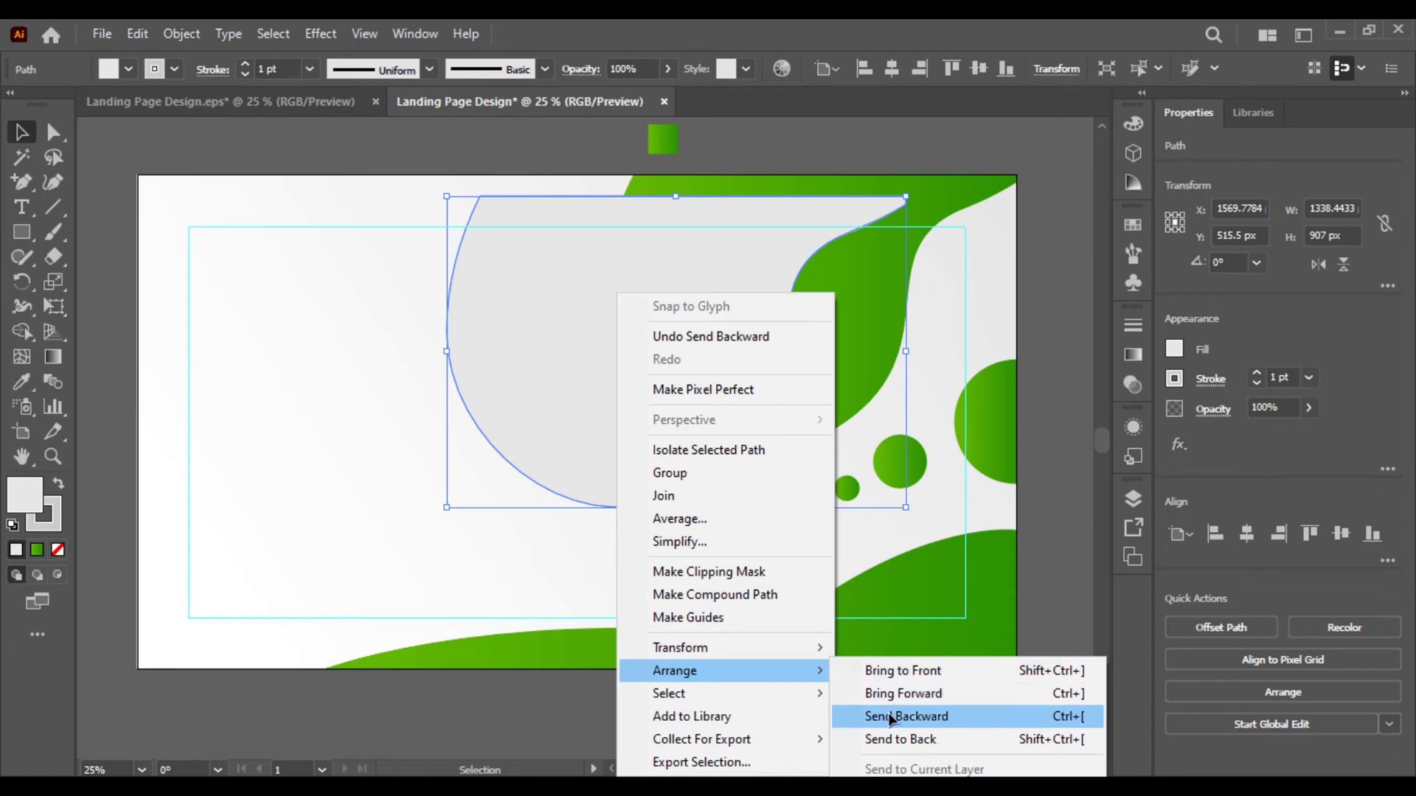
left_click(890, 719)
right_click(671, 379)
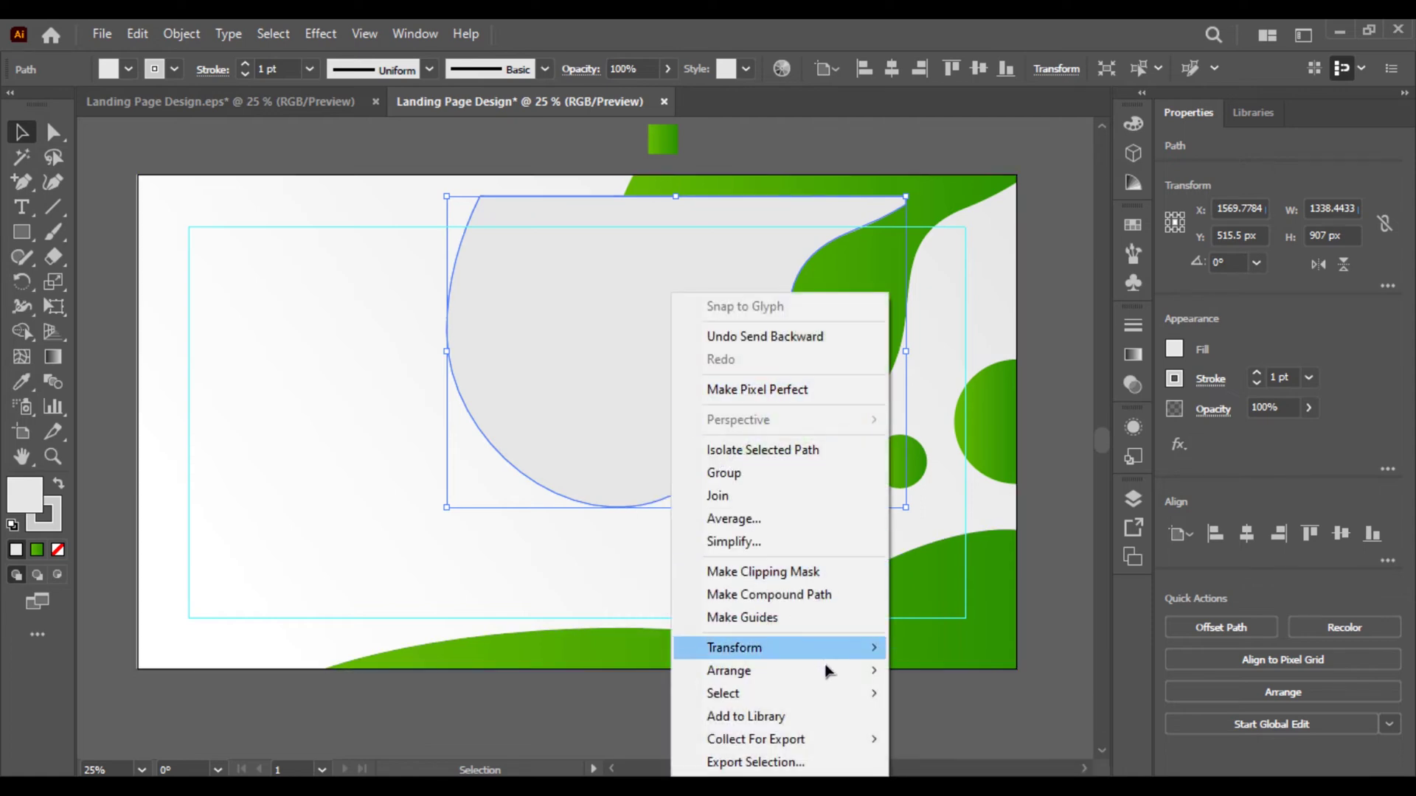
mouse_move(846, 685)
left_click(948, 716)
right_click(681, 401)
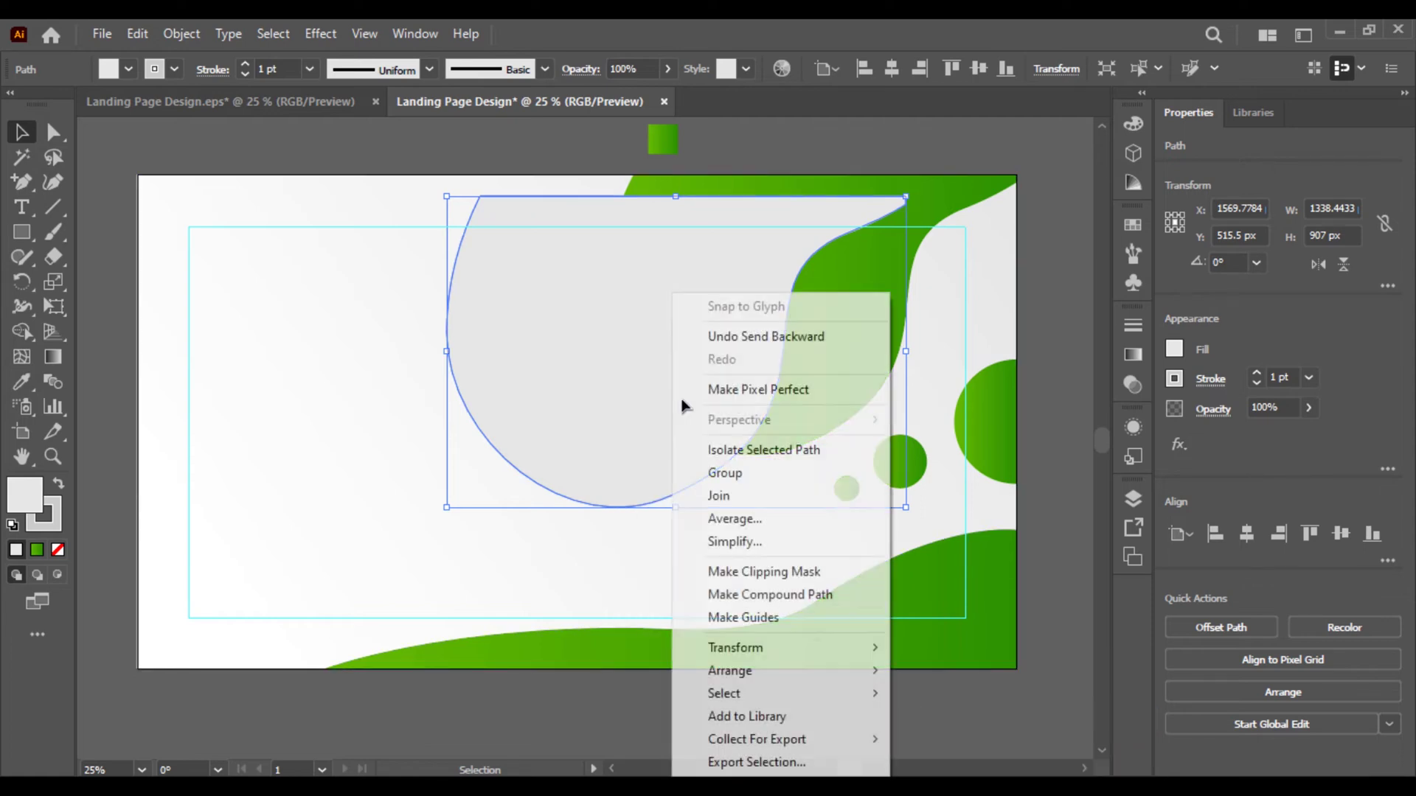
mouse_move(838, 668)
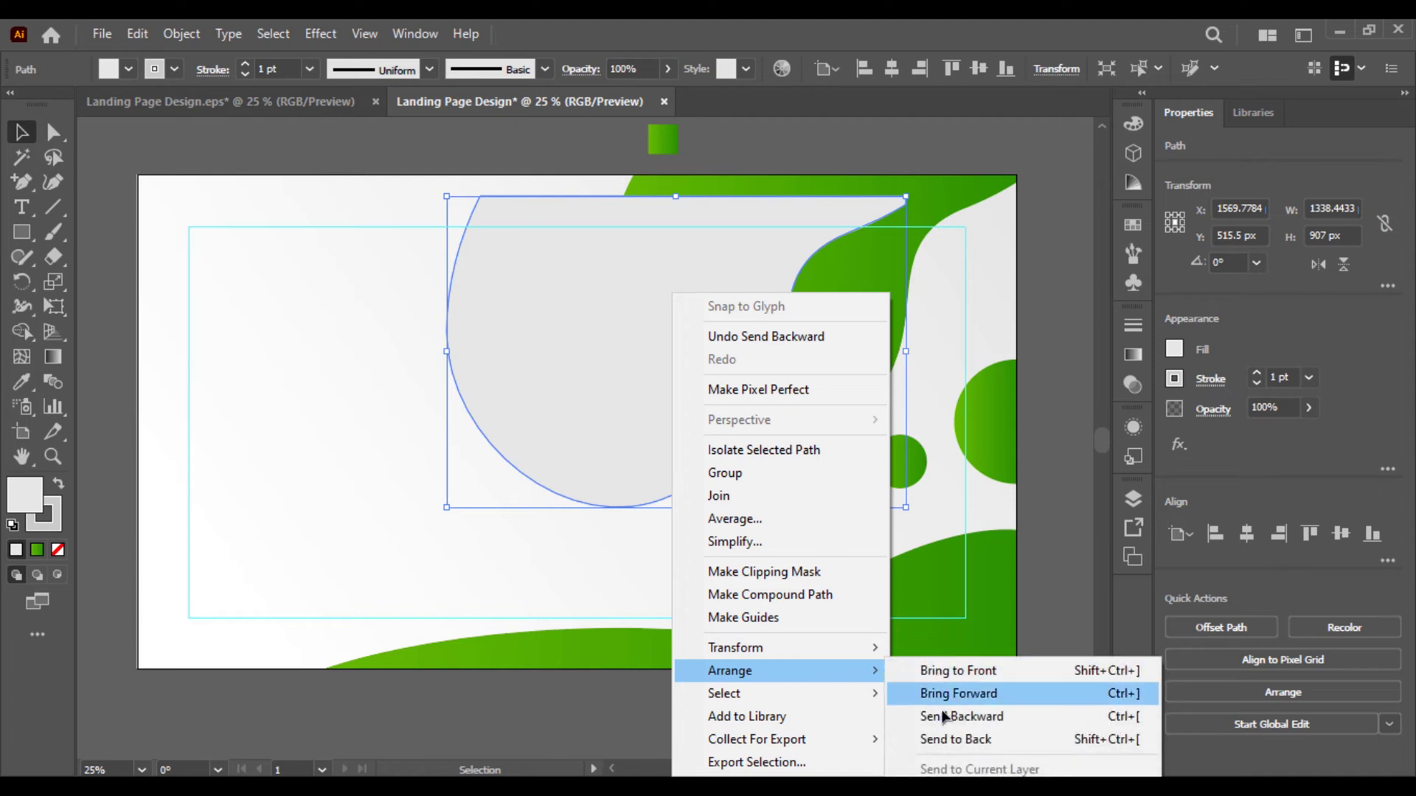
left_click(948, 717)
Move the gray blob up and right so it forms a gray rim along the green blob's left and lower edges
left_click_drag(559, 361, 663, 347)
left_click(1063, 283)
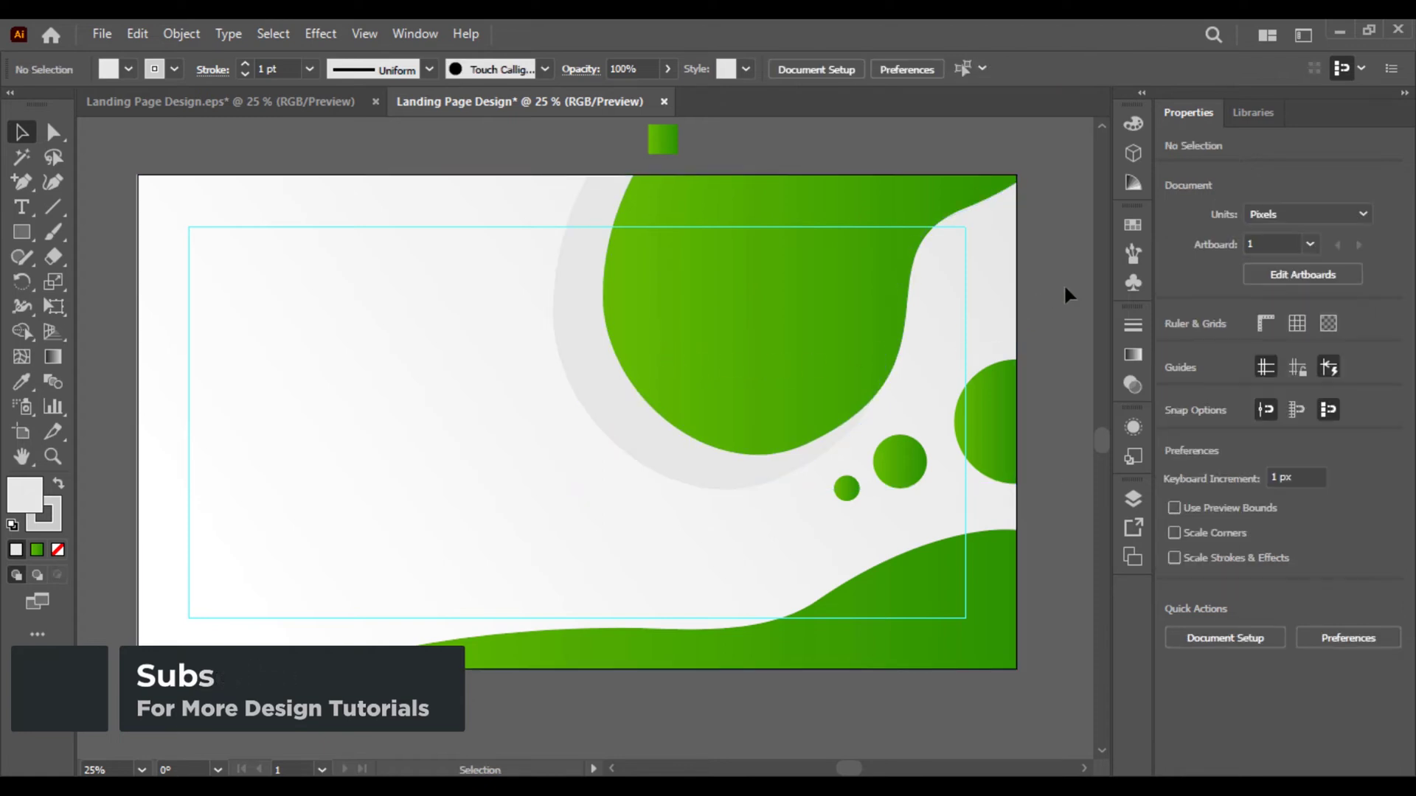
Copy the green wave and paste the duplicate directly behind it
scroll(988, 366, "down", 1)
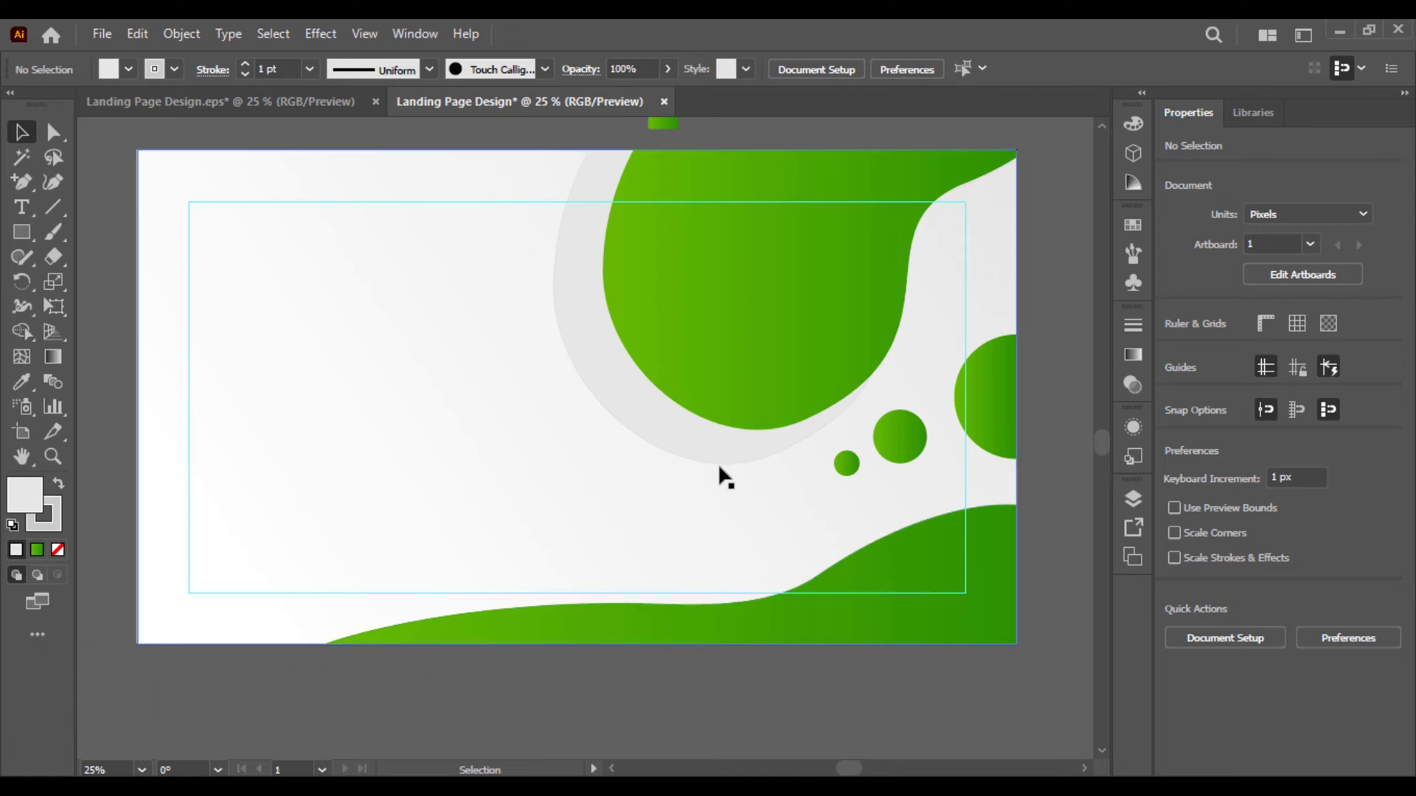
left_click(900, 573)
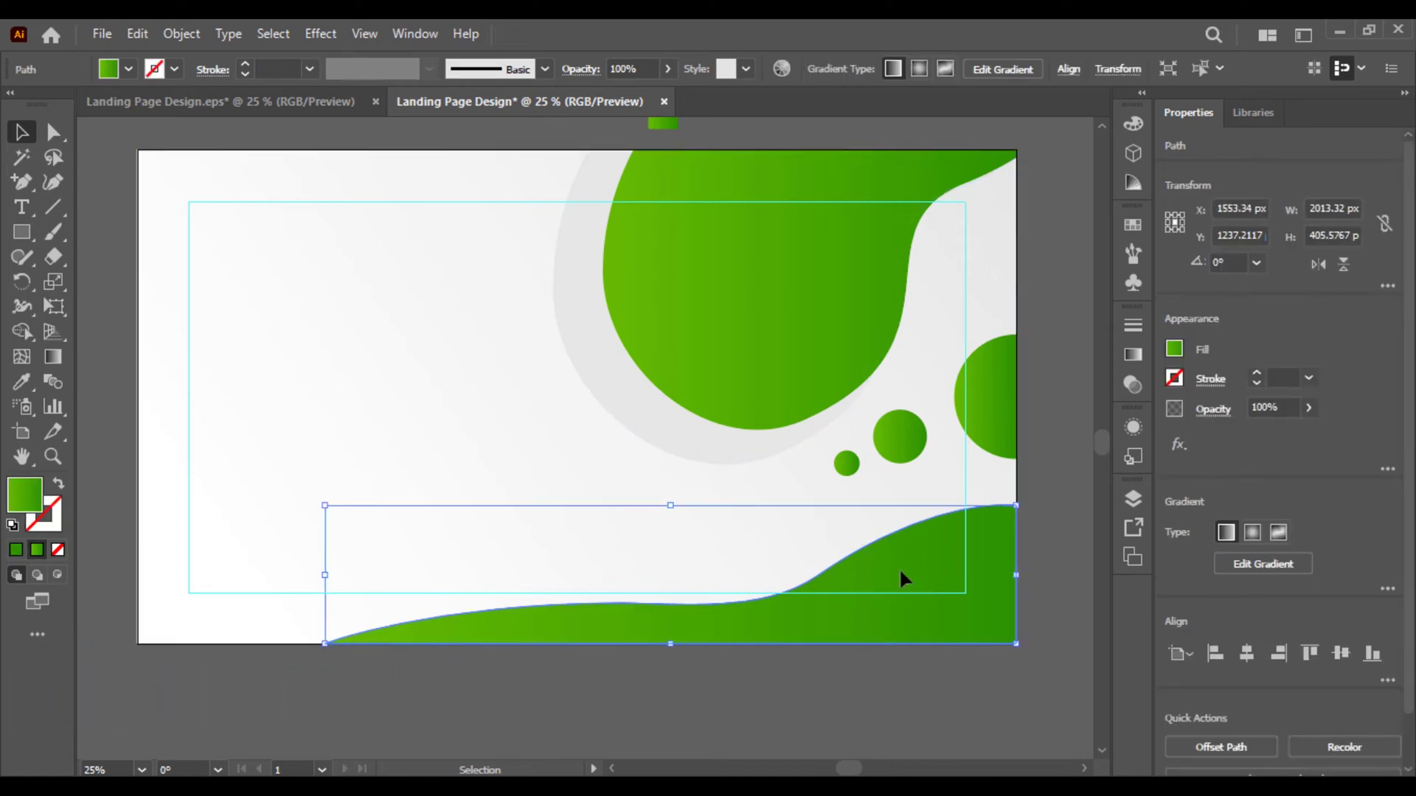
right_click(900, 568)
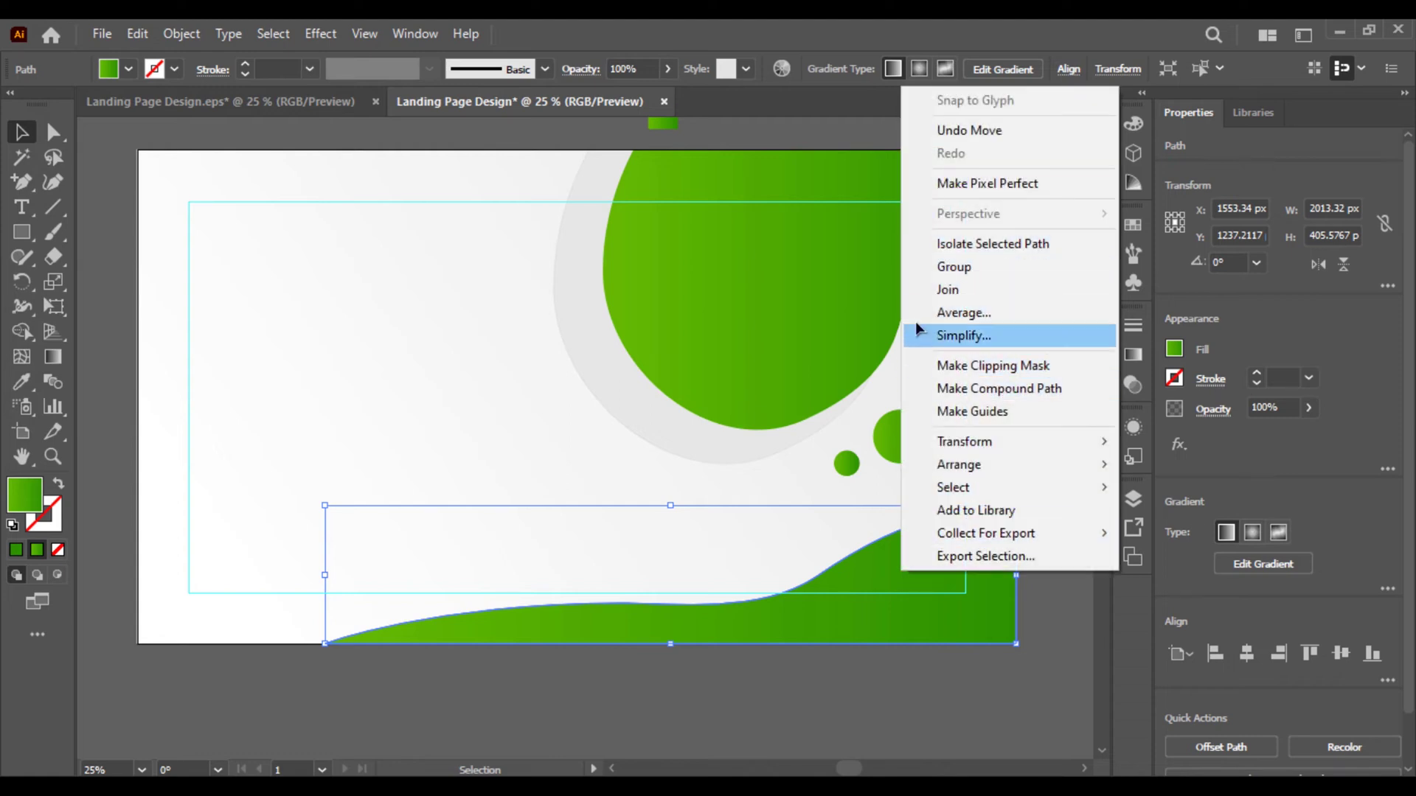
left_click(137, 44)
left_click(138, 34)
left_click(168, 133)
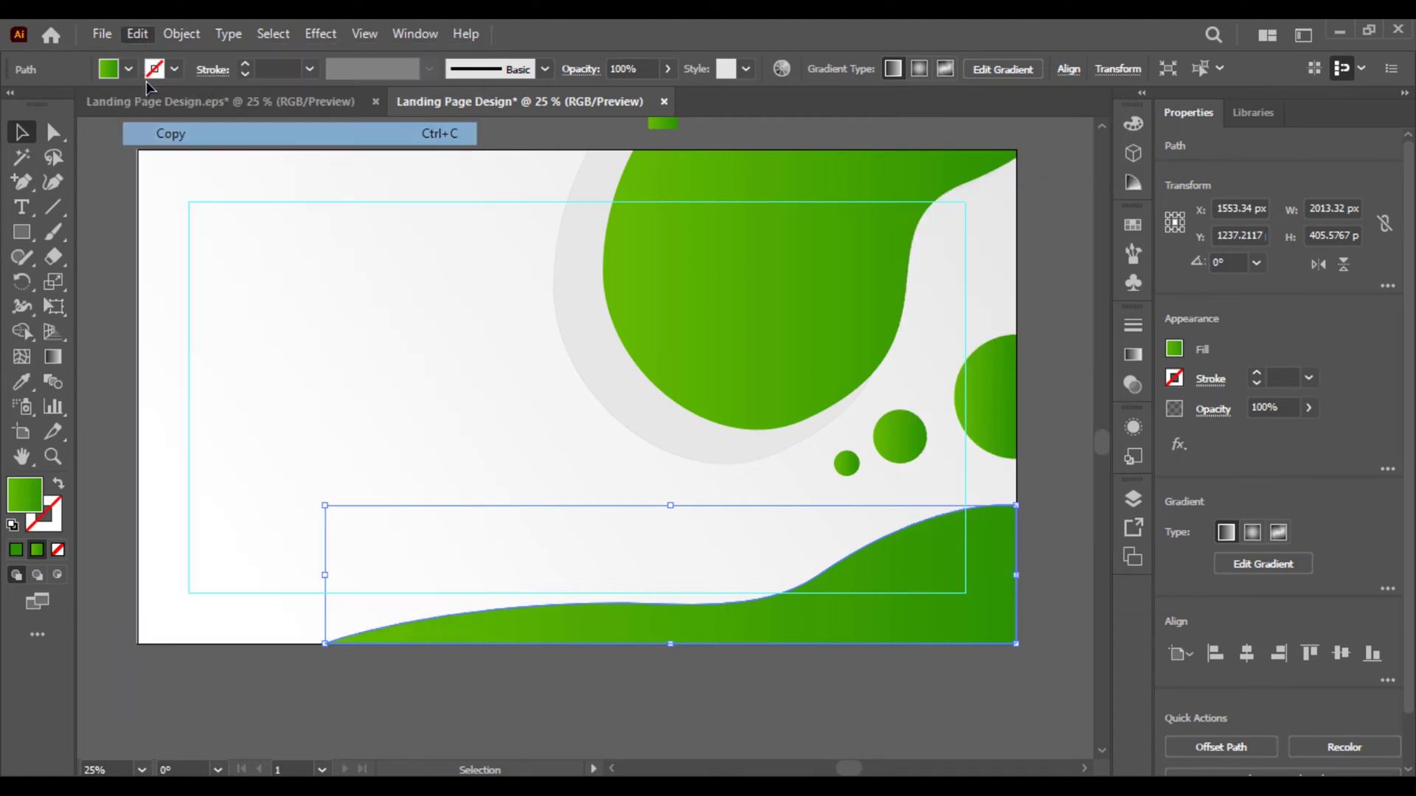
left_click(138, 34)
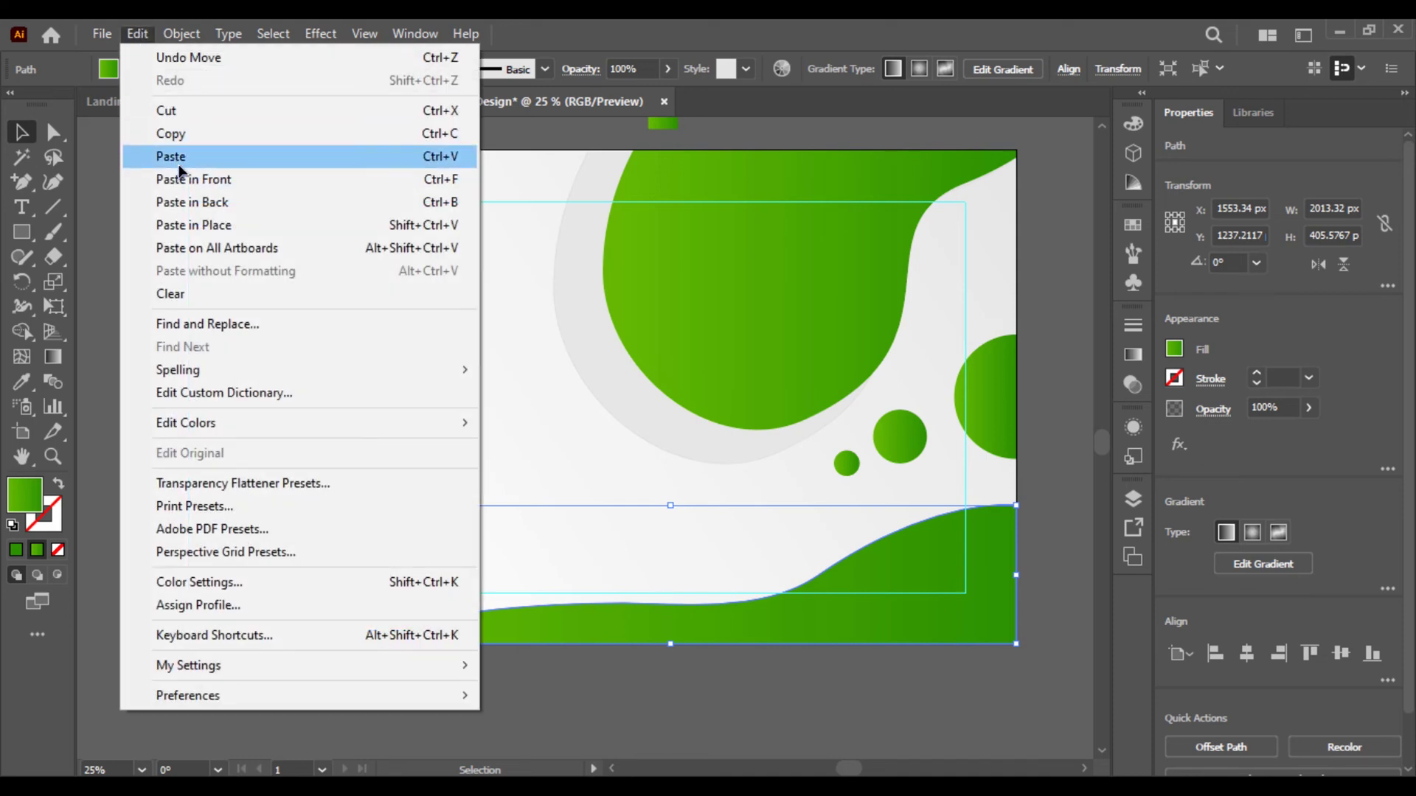
left_click(196, 202)
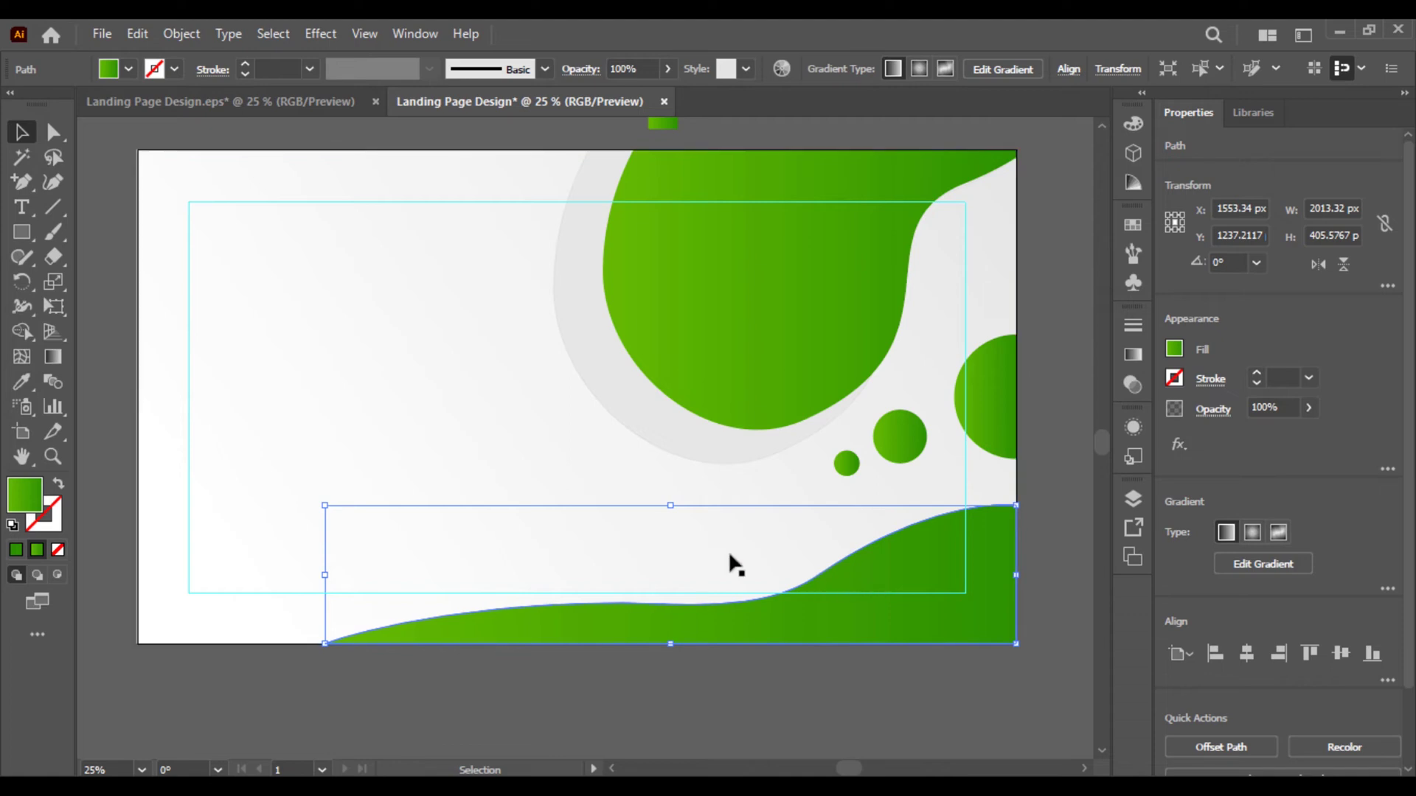
Enlarge the wave's rear copy to about 2268 × 457 px and apply the gray blob's fill and stroke with the Eyedropper
left_click_drag(325, 504, 260, 475)
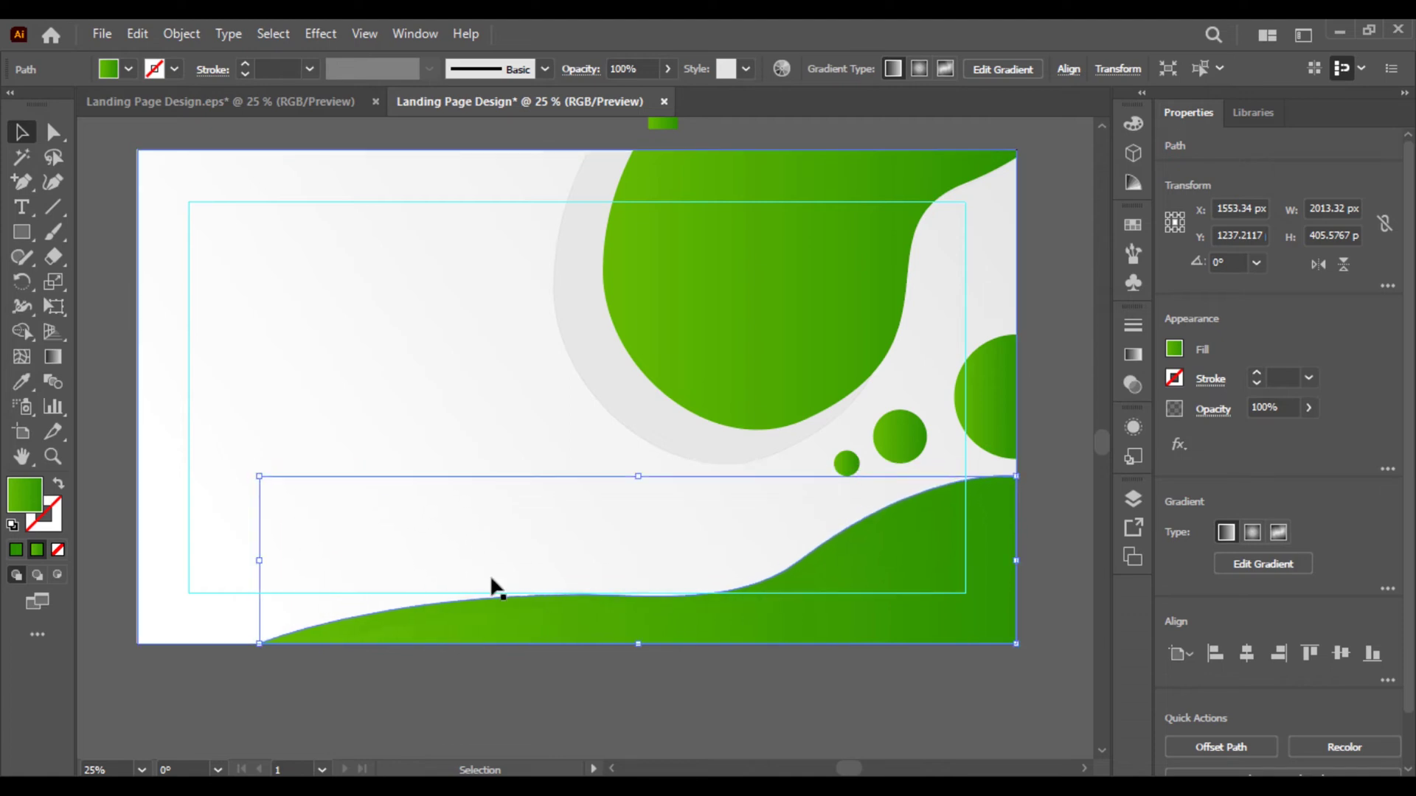
key("ctrl+z")
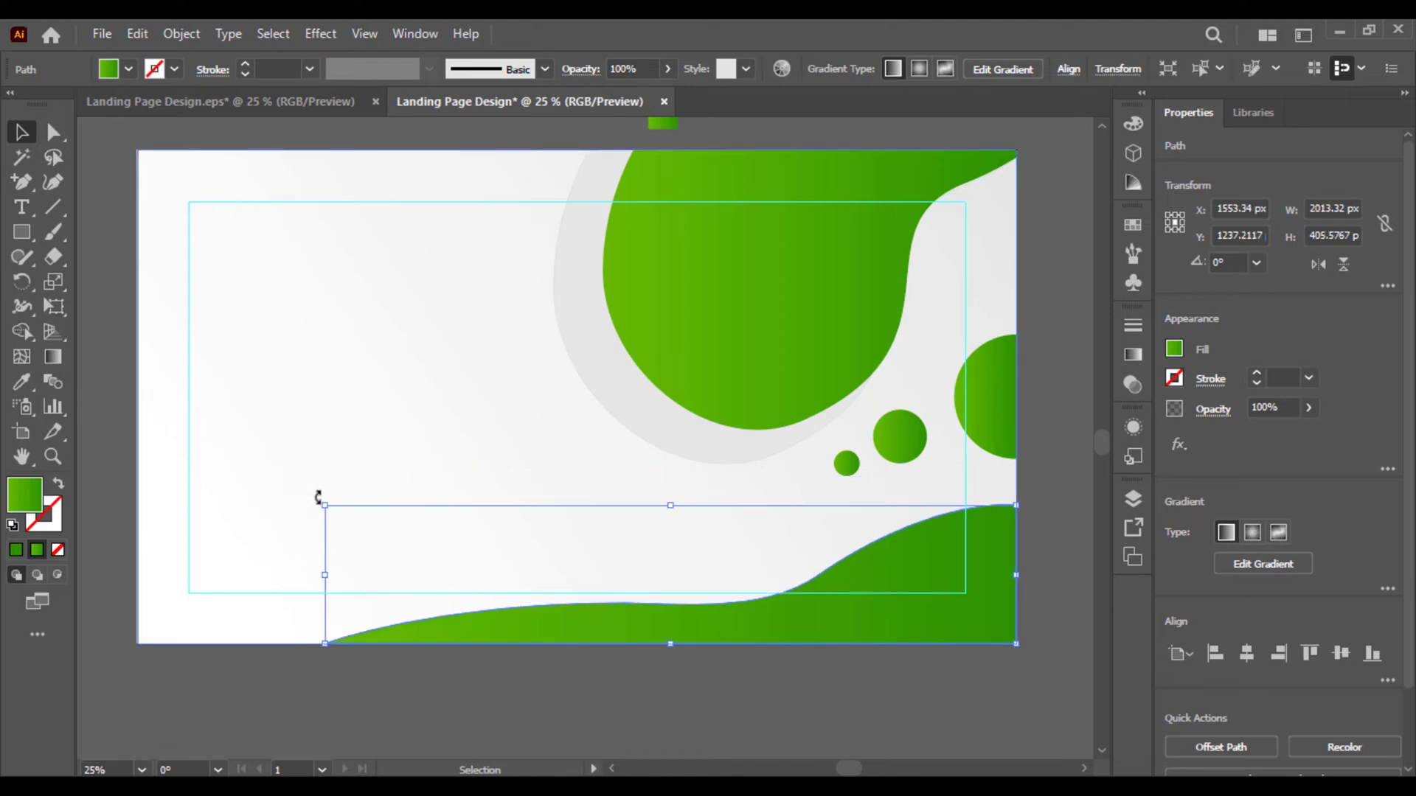
left_click_drag(322, 505, 238, 487)
left_click(24, 388)
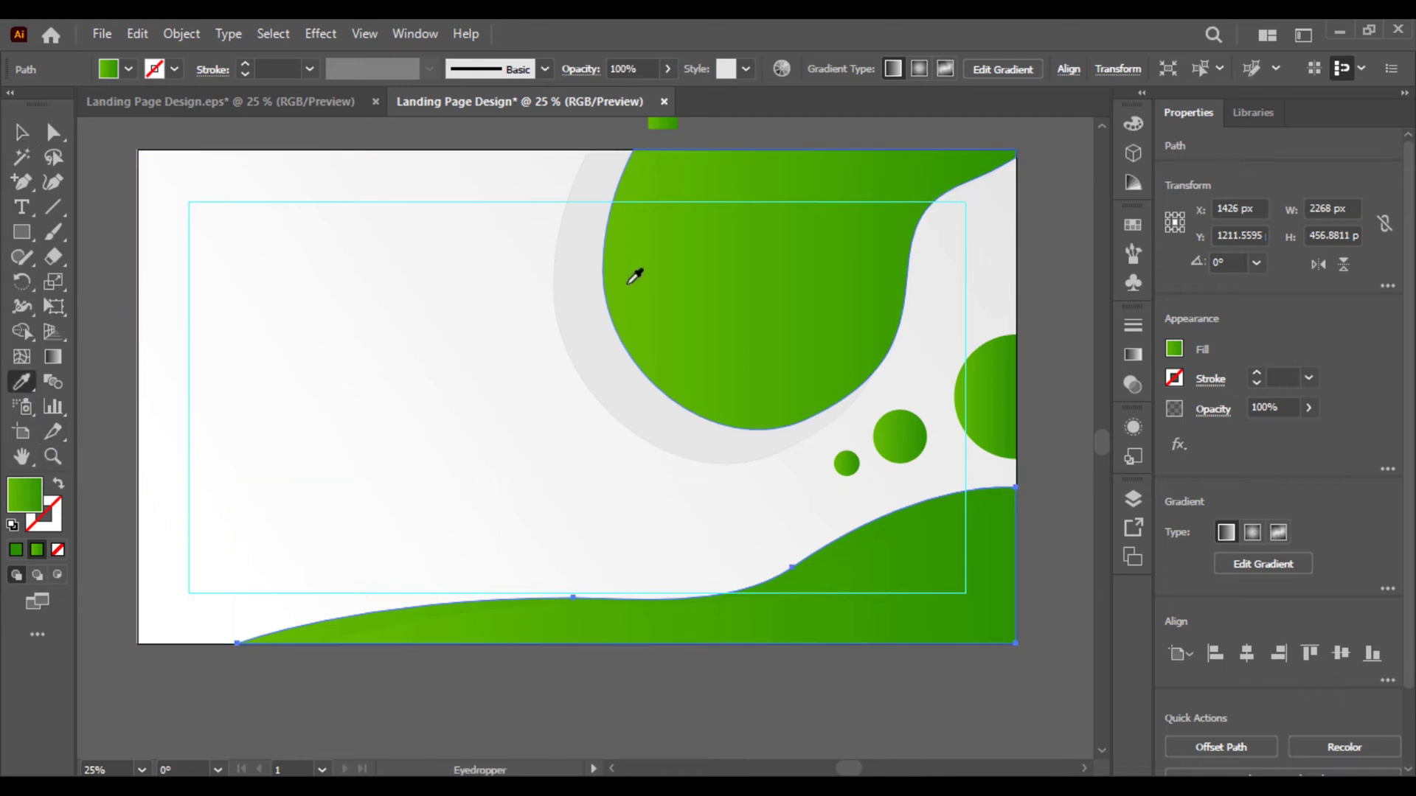
left_click(210, 209)
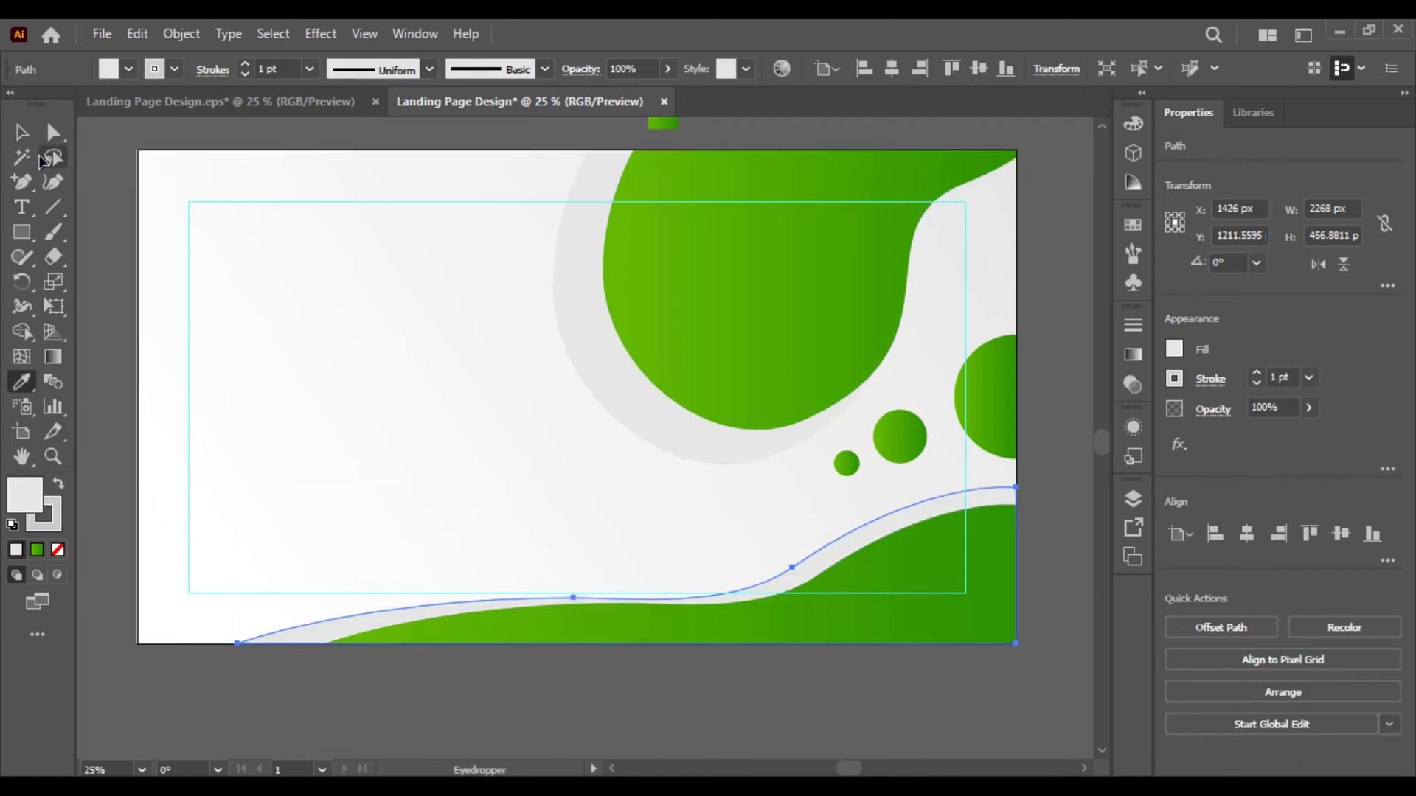
left_click(21, 132)
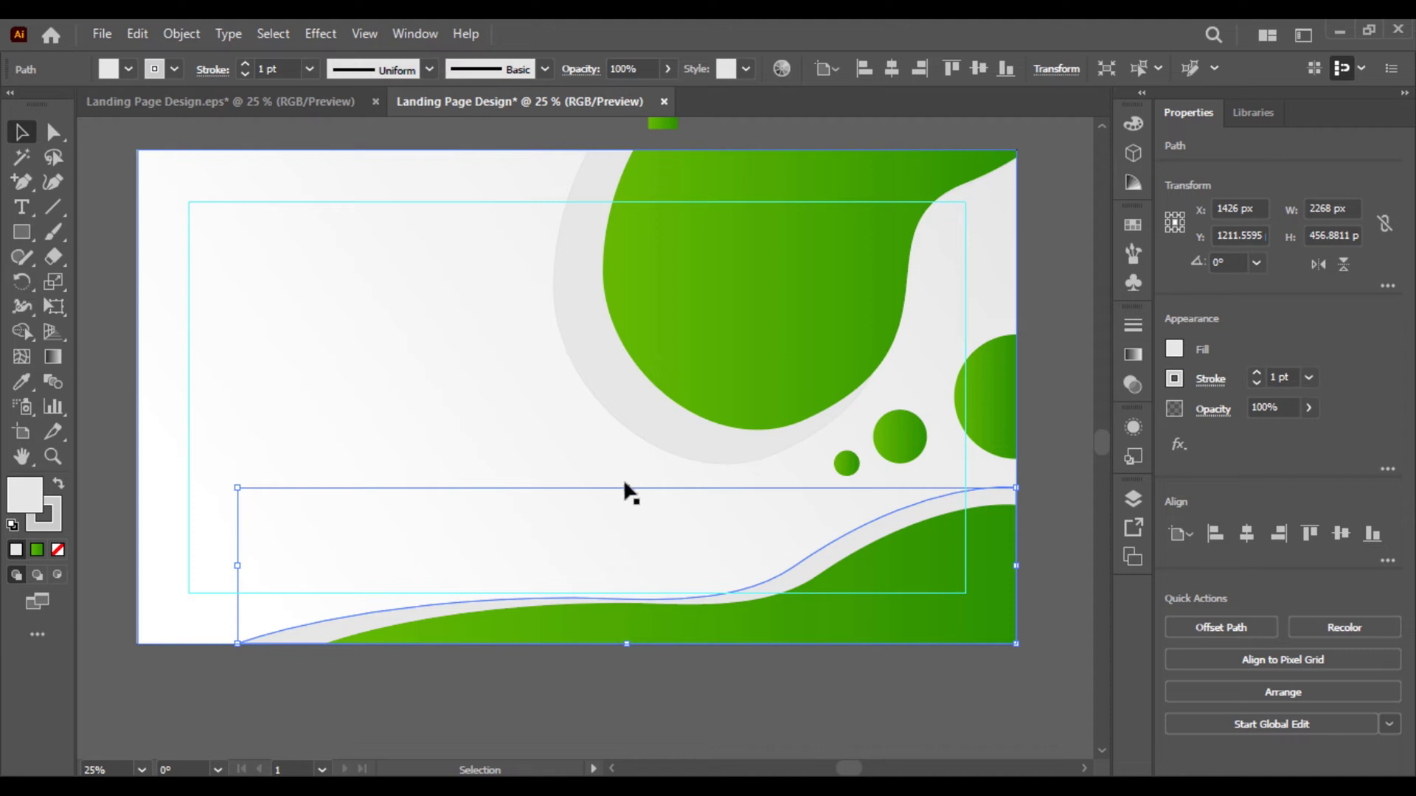
Resize the gray wave to about 2156 × 526 px and move the half circle at the artboard's edge up to Y 619.5 px
mouse_move(627, 488)
left_mouse_down()
mouse_move(622, 452)
mouse_move(604, 478)
left_mouse_up()
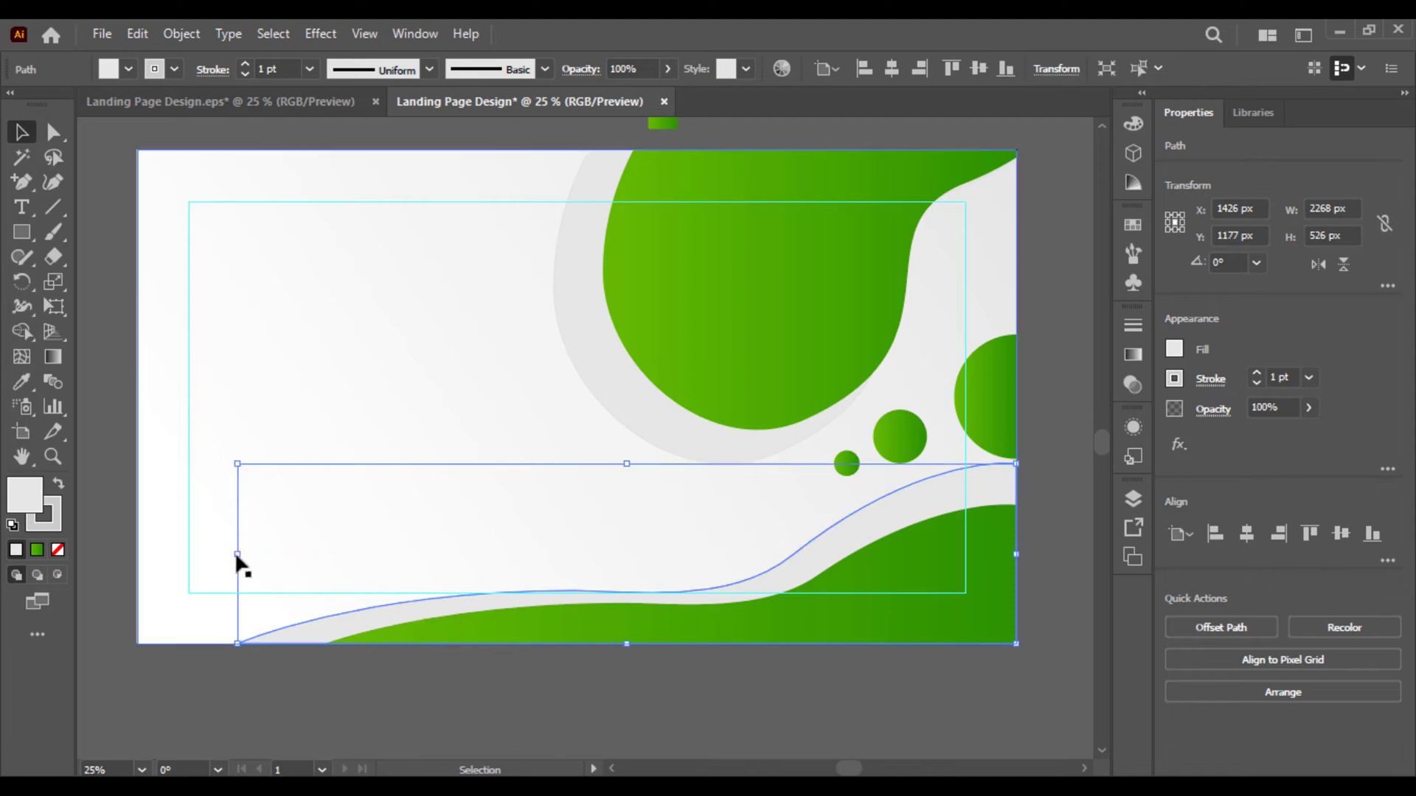
left_click_drag(236, 554, 278, 560)
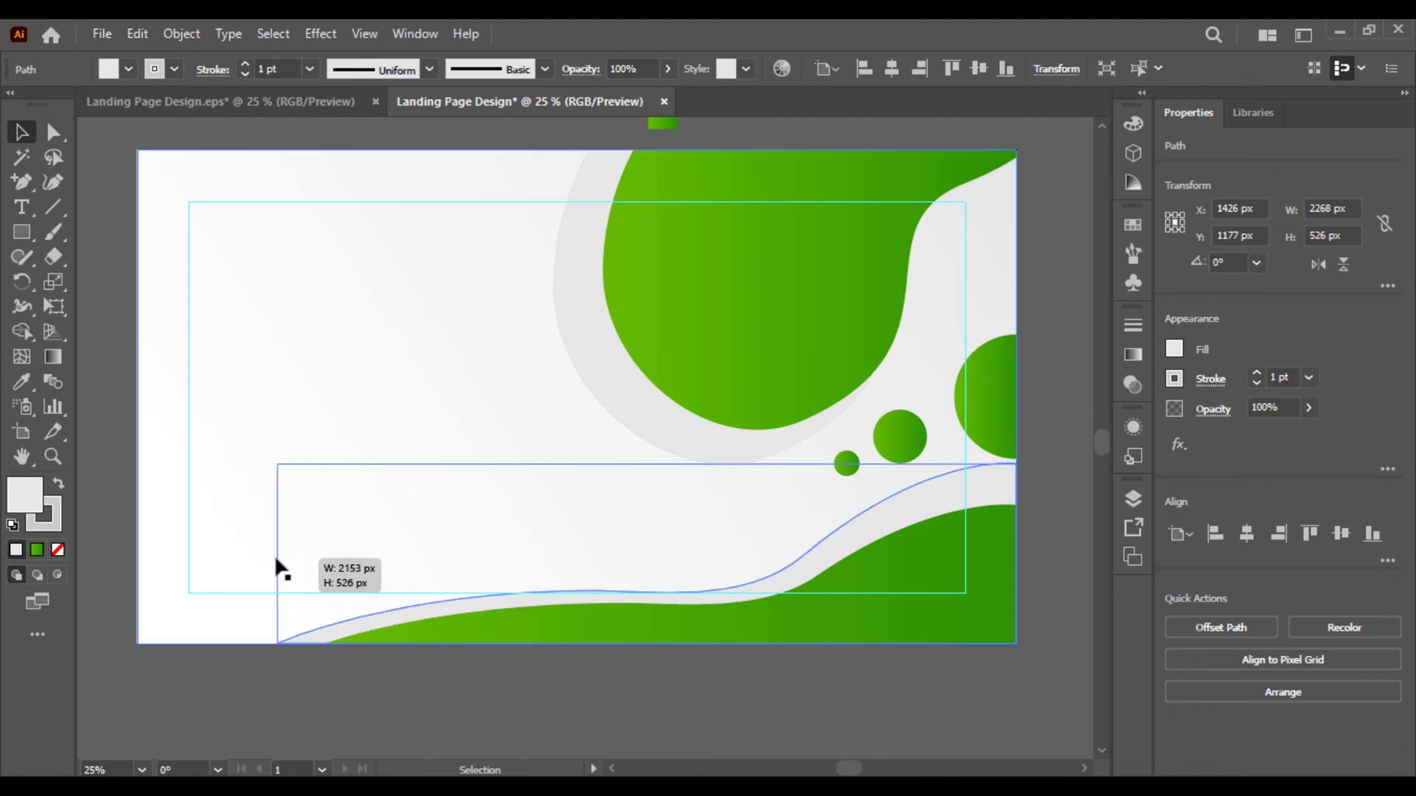
left_click(1060, 546)
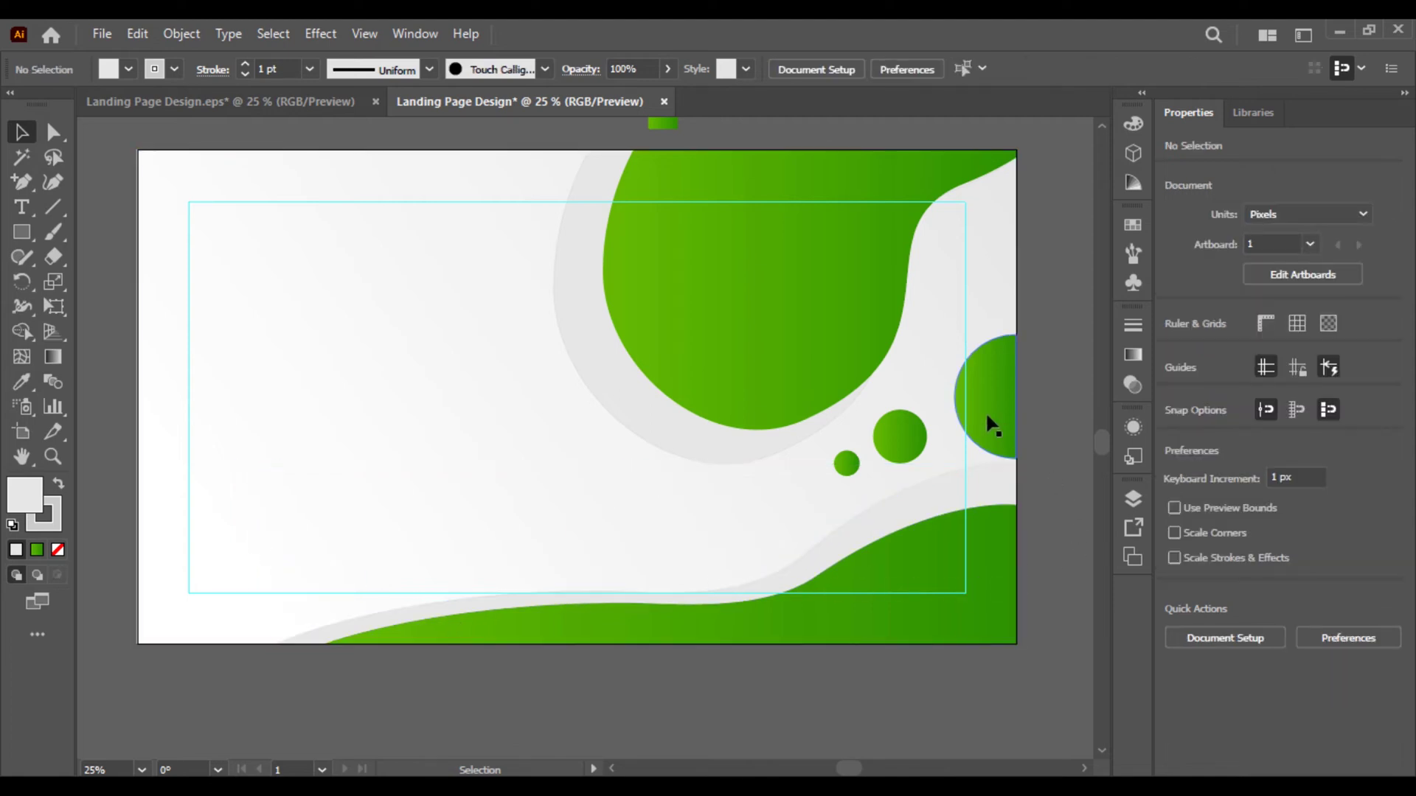
left_click_drag(985, 410, 984, 375)
left_click(1063, 494)
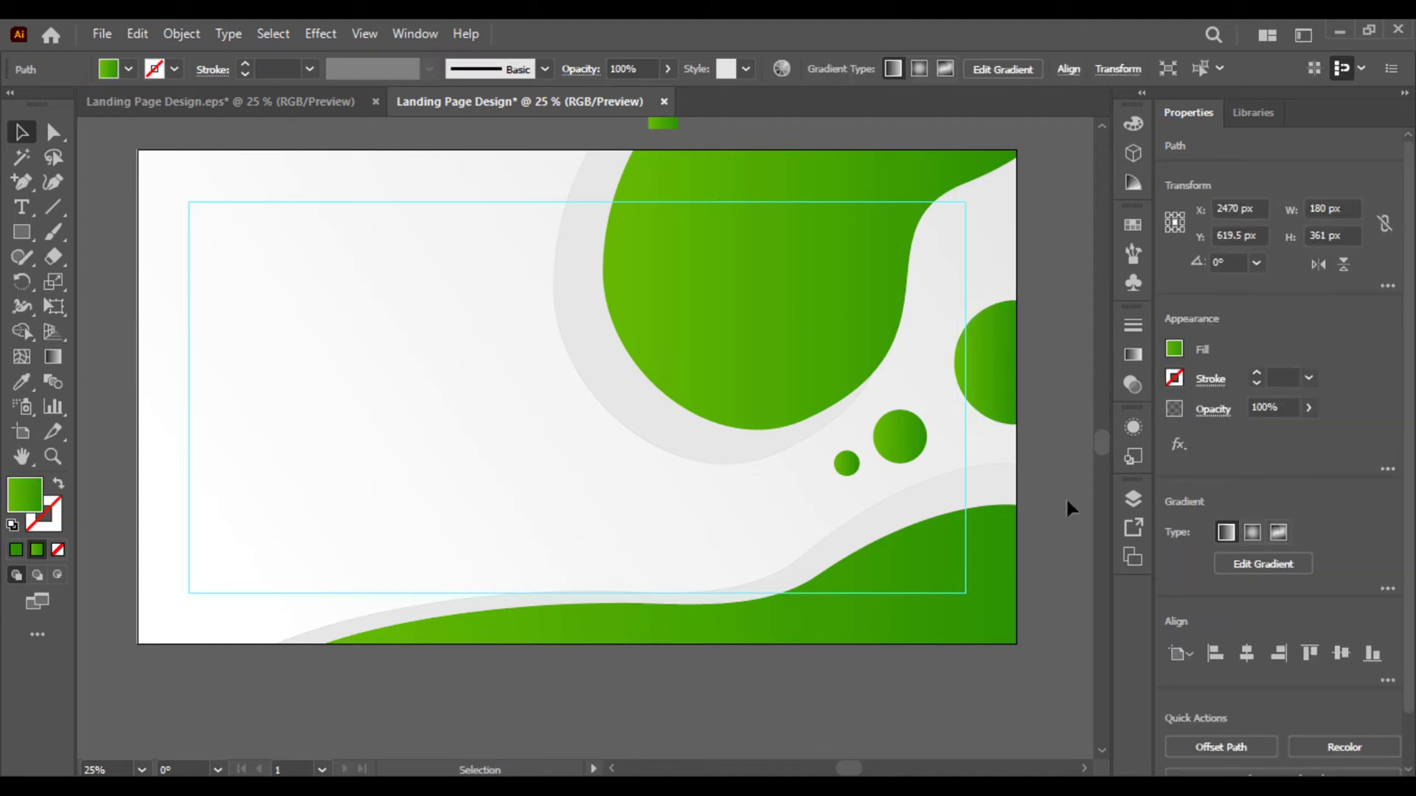
Remove the stroke from both the gray blob and the gray wave
left_click(1003, 492)
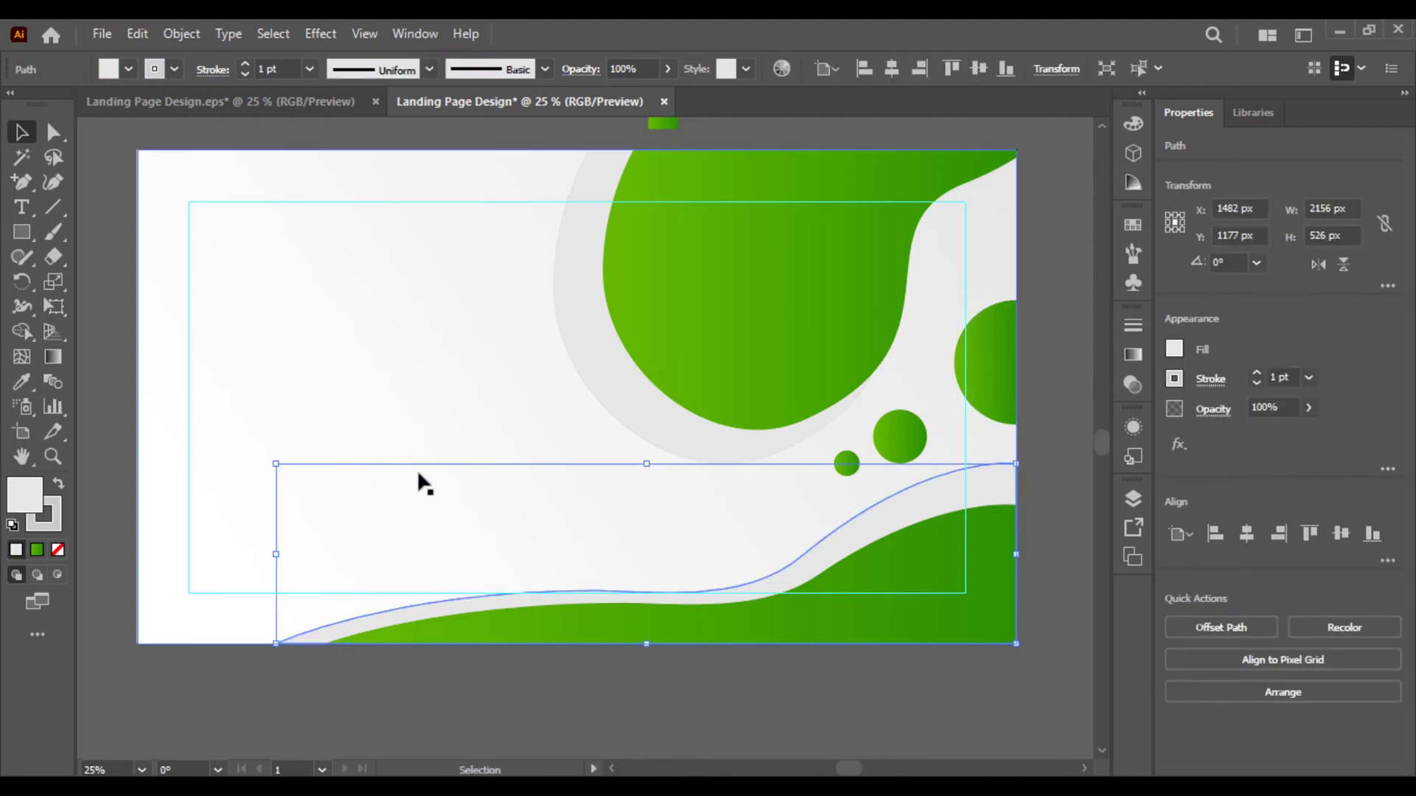
left_click(598, 367, "shift")
left_click(127, 70)
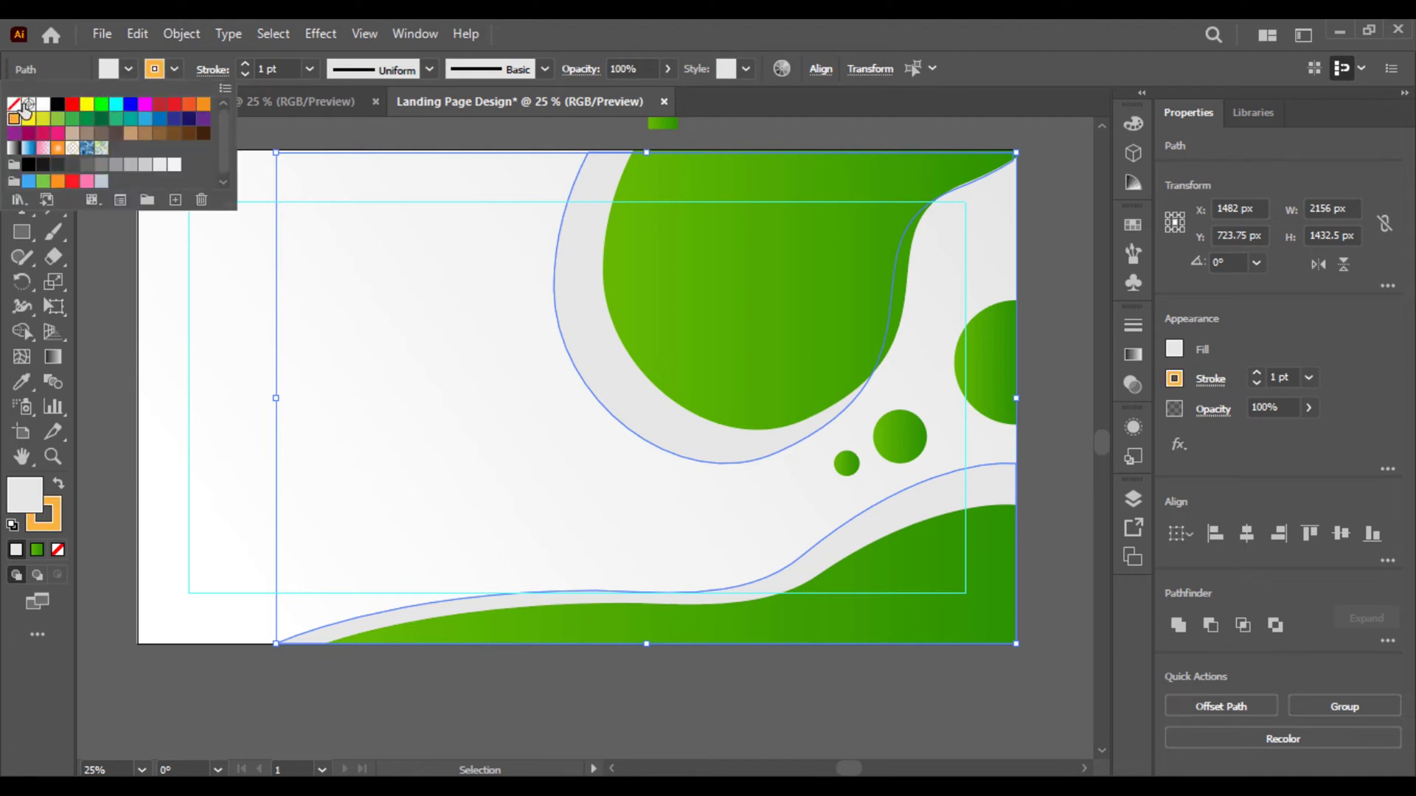
left_click(13, 104)
Try a darker gray fill on the gray blob and wave, returning both to the light gray swatch
left_click(127, 68)
left_click(127, 68)
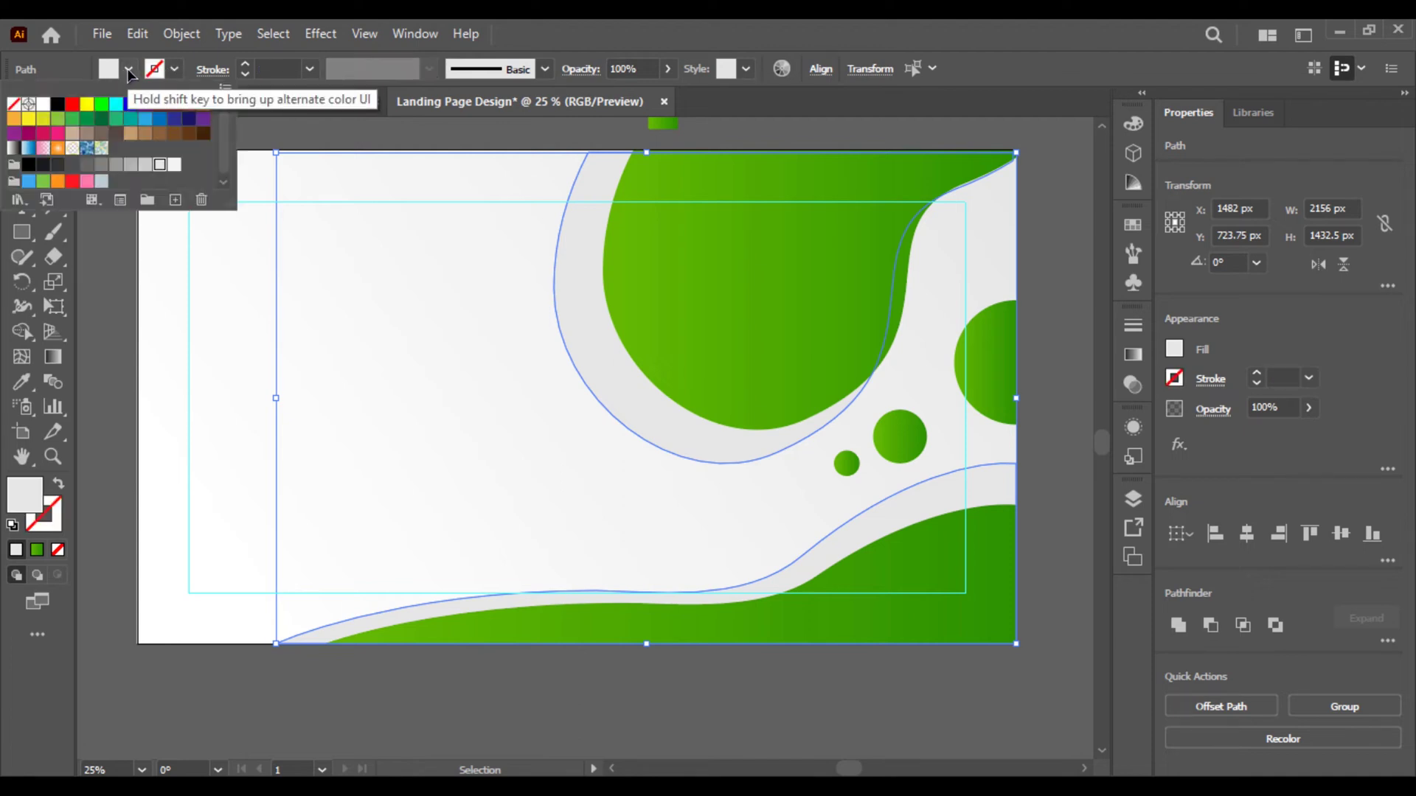
left_click(144, 166)
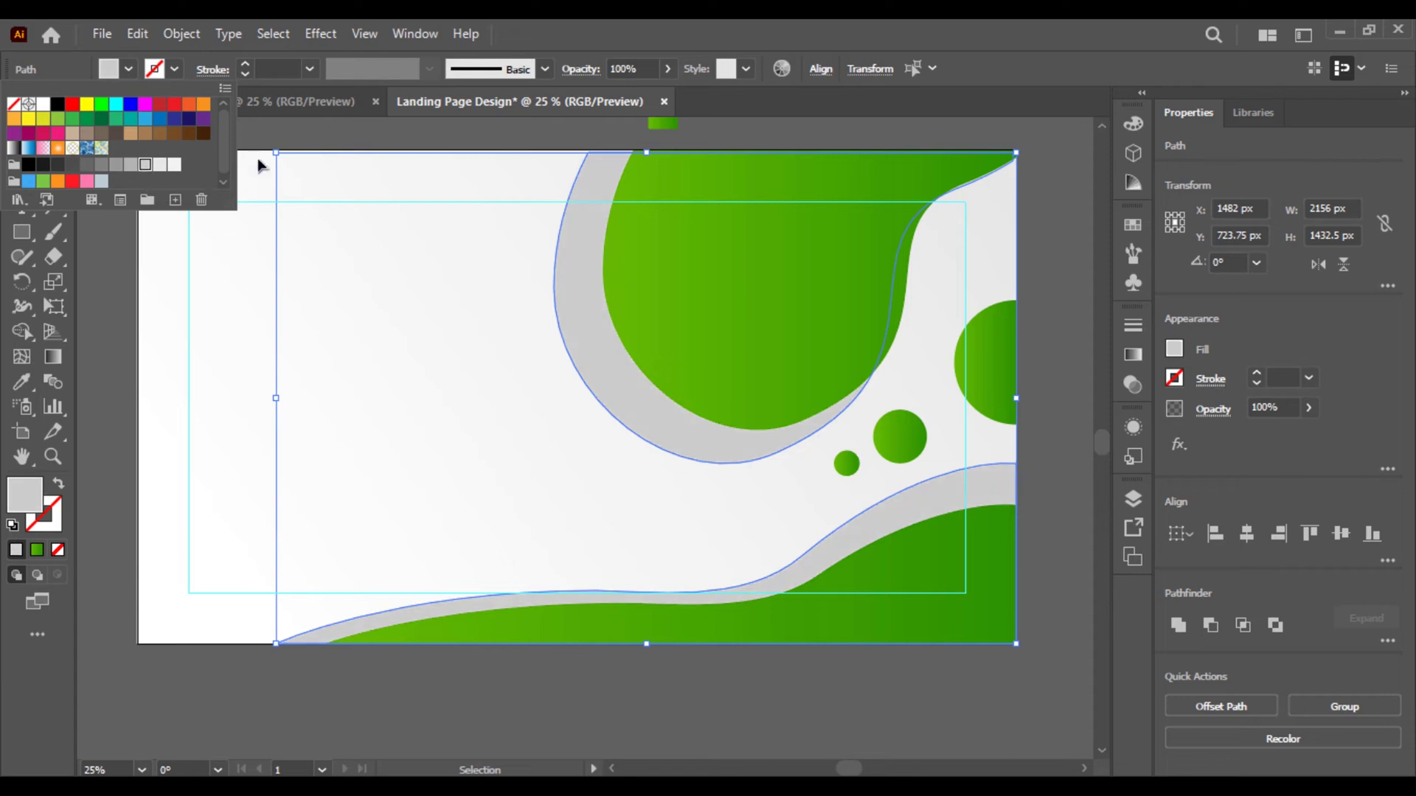
left_click(161, 165)
left_click(349, 140)
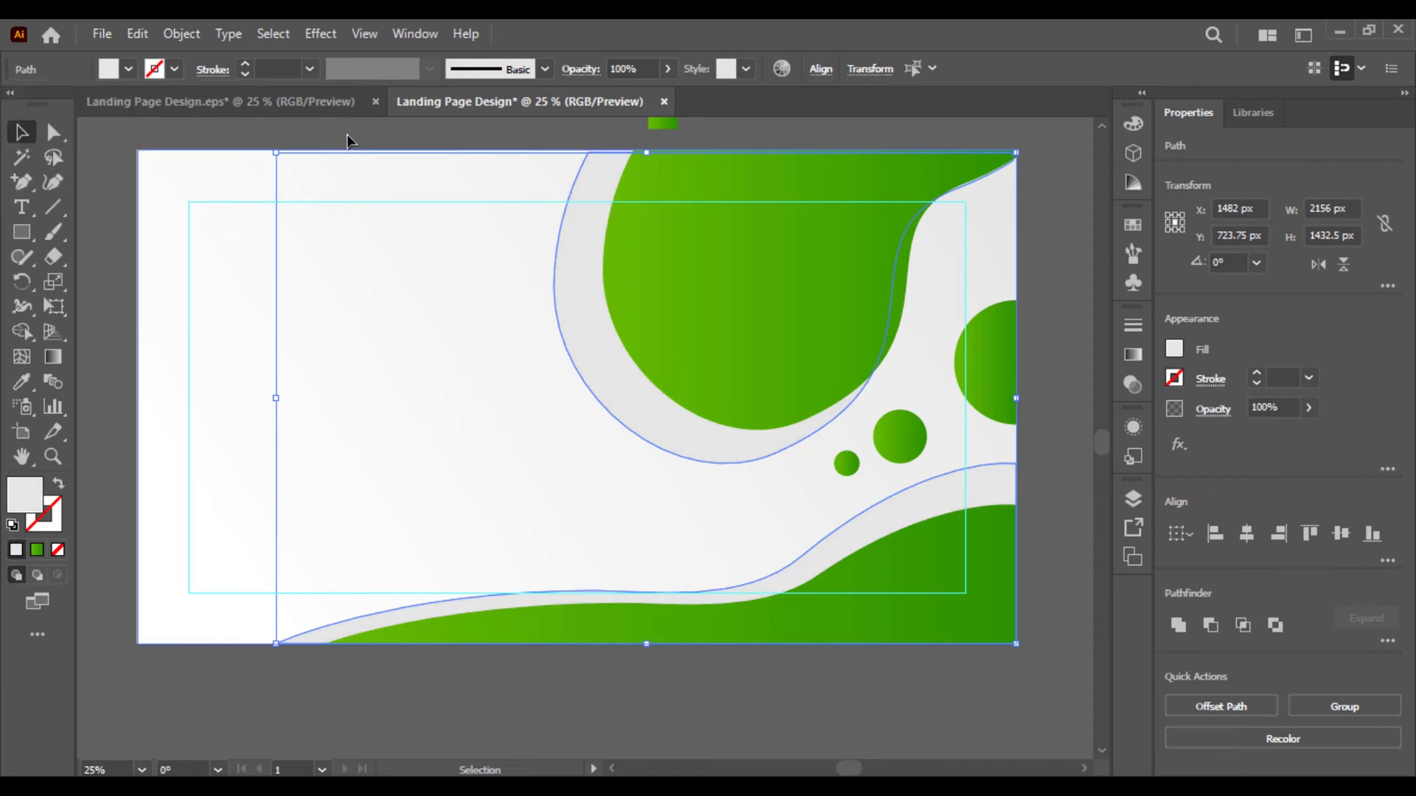
left_click(348, 139)
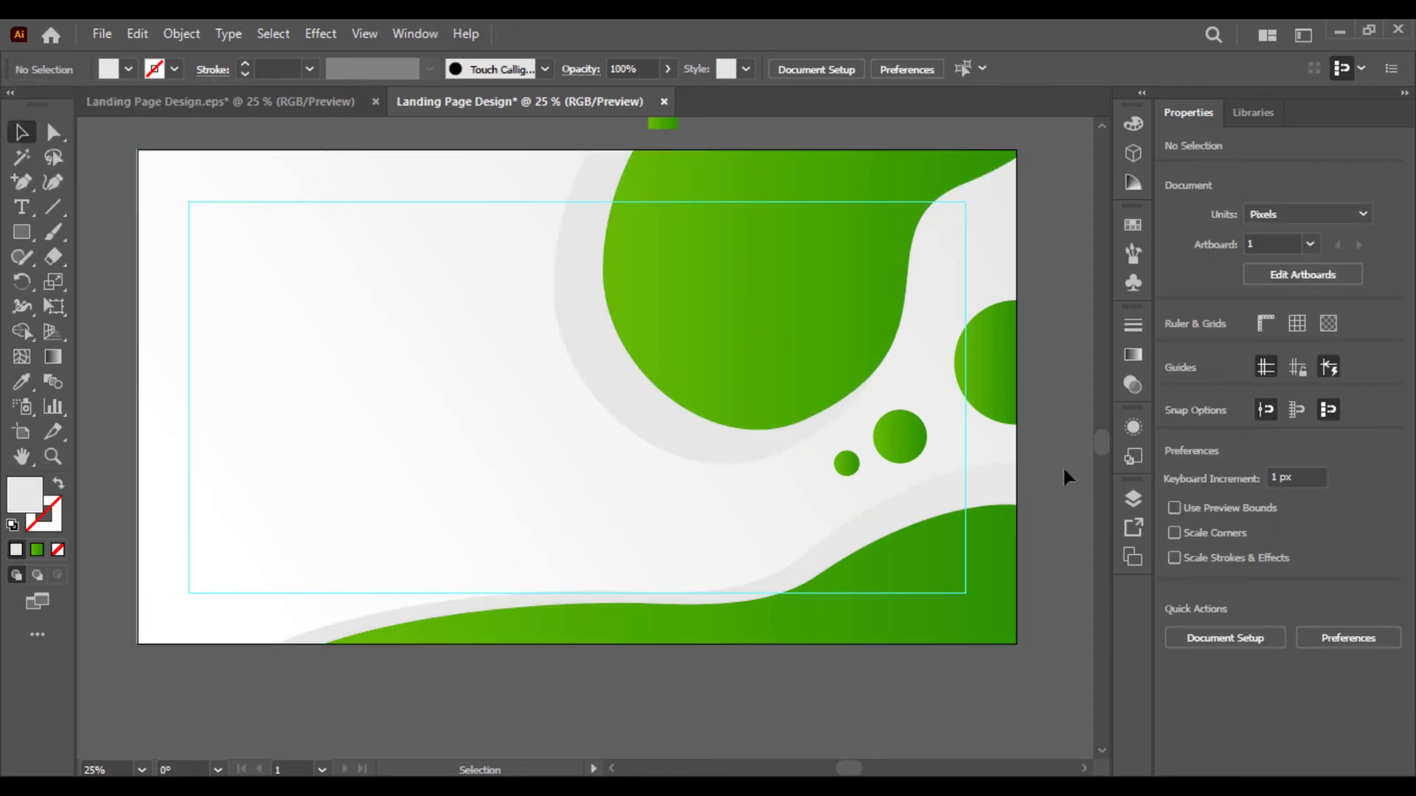
Copy the green half circle at the artboard's edge and paste the duplicate directly behind it
left_click(1001, 395)
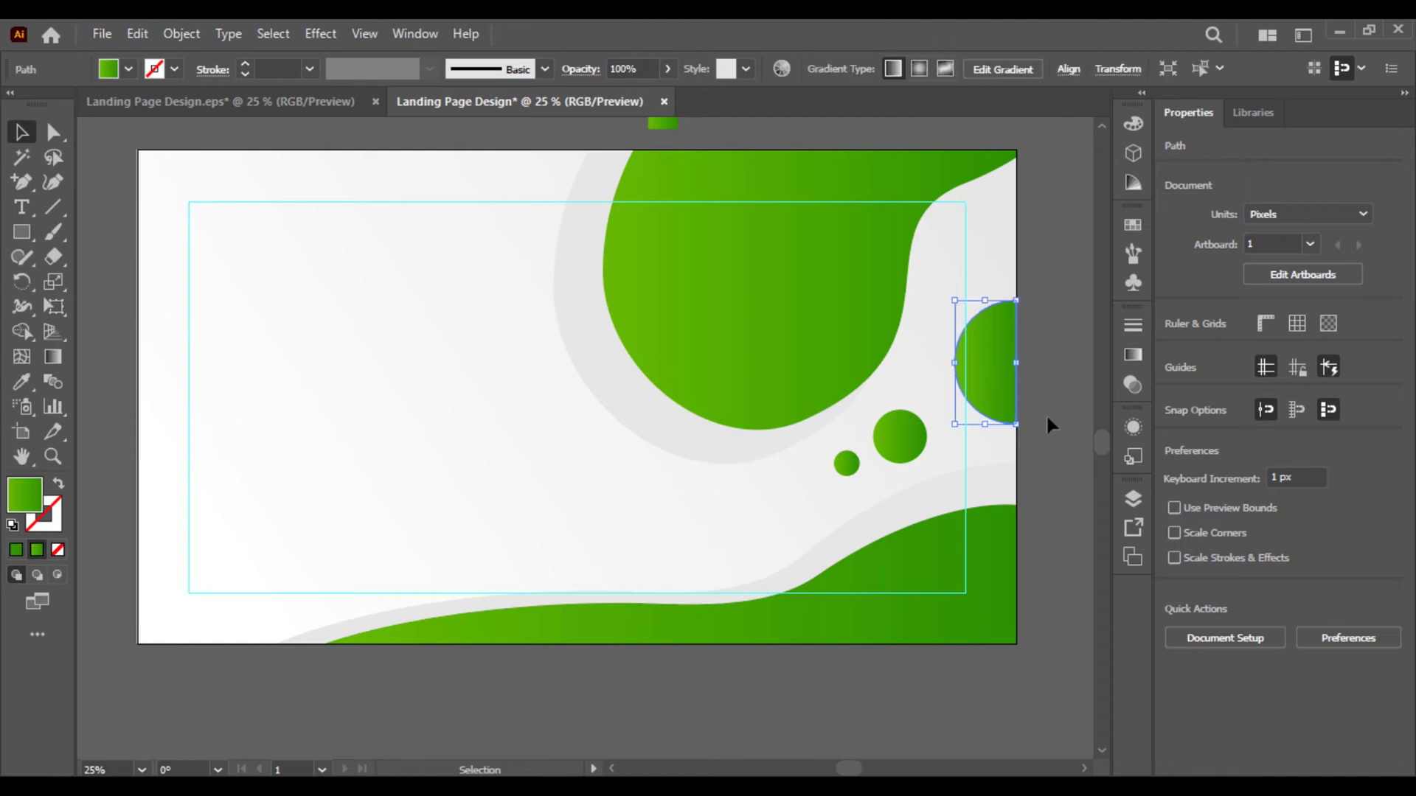
right_click(989, 373)
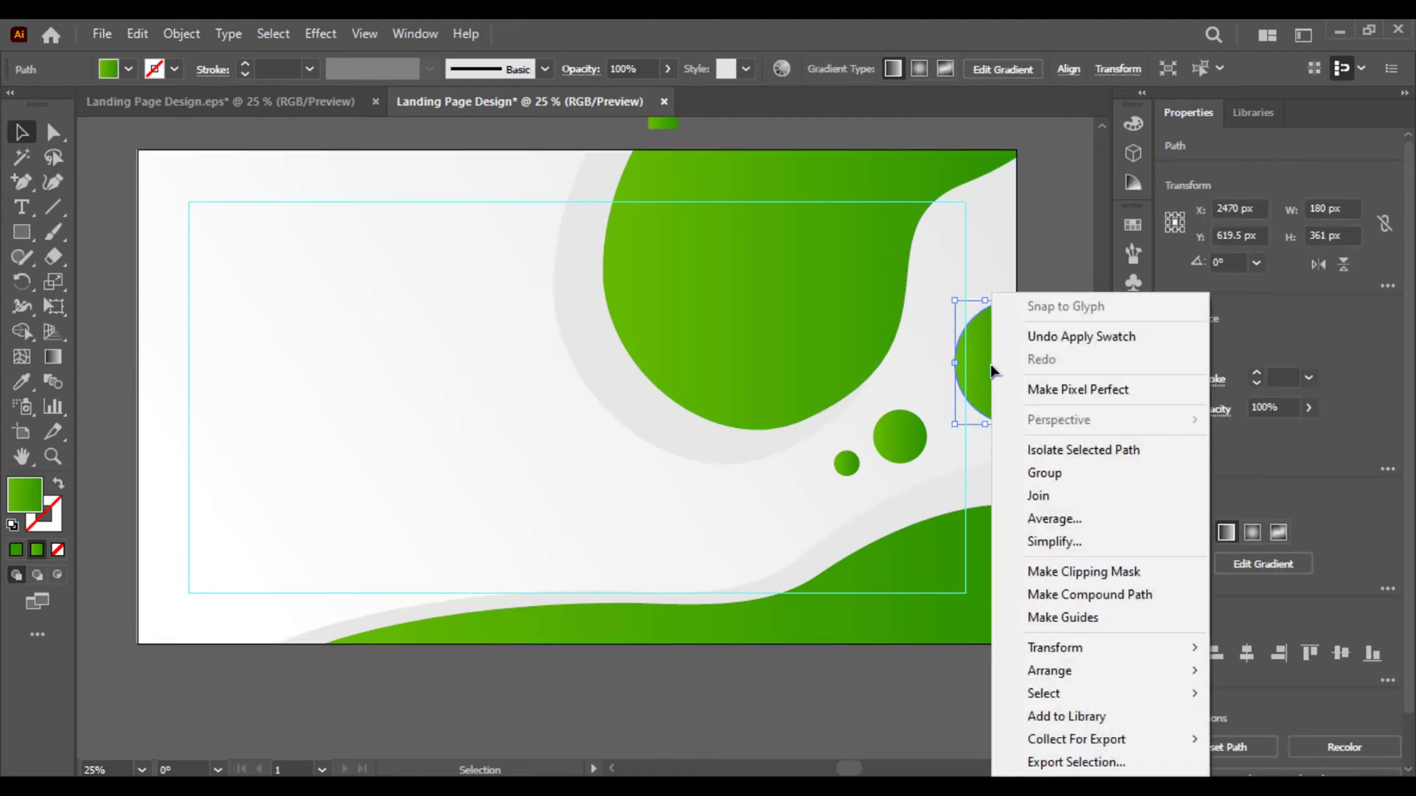
key("Escape")
left_click(138, 34)
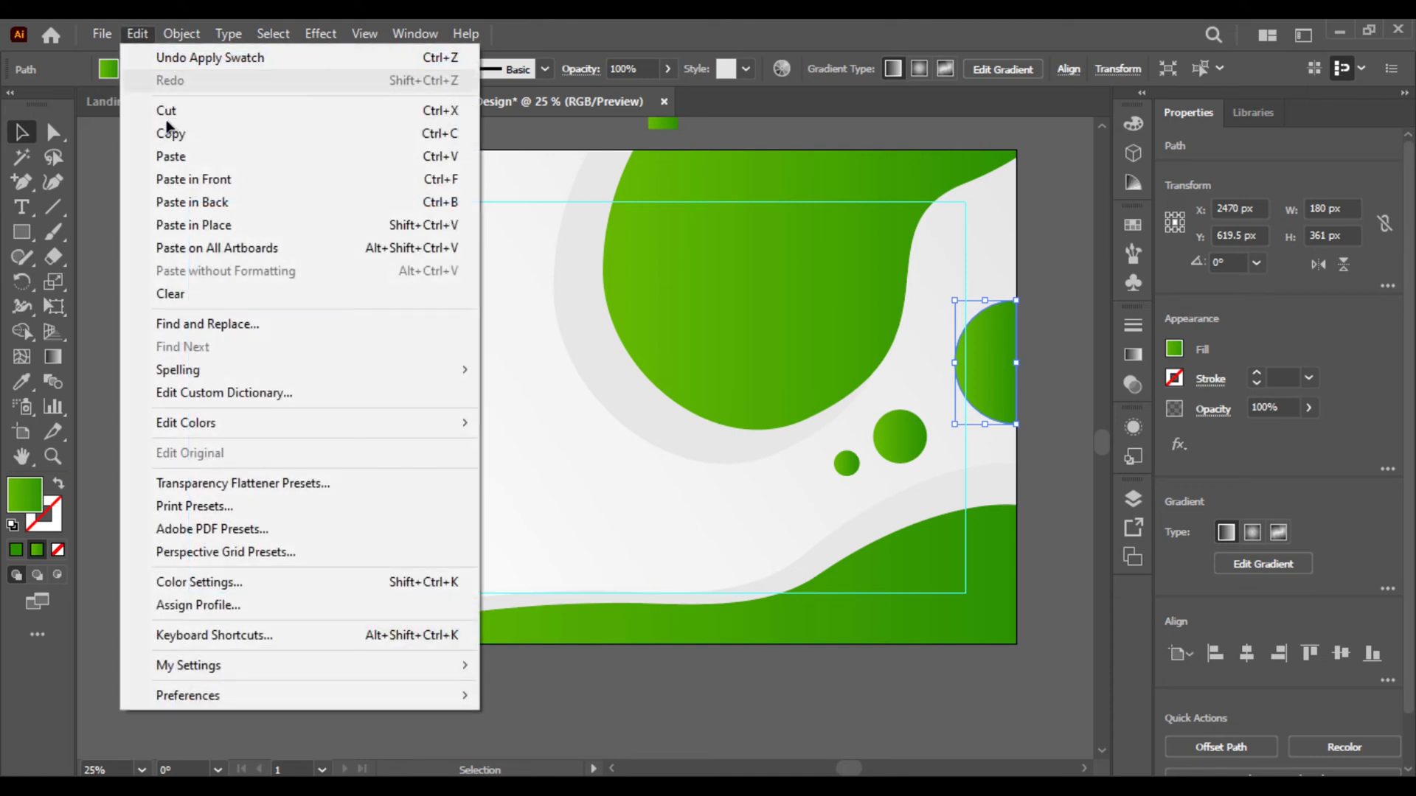
left_click(159, 133)
left_click(137, 34)
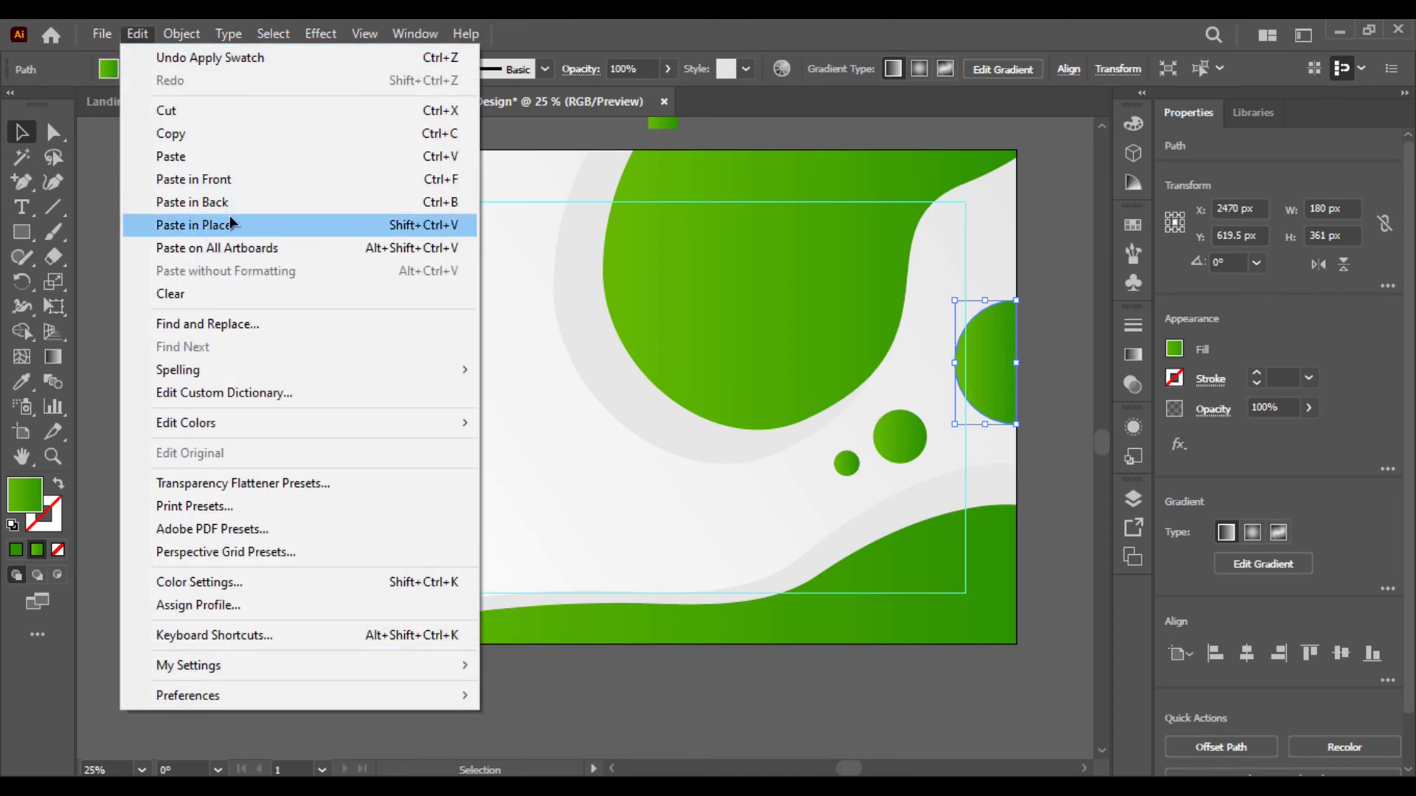
left_click(232, 211)
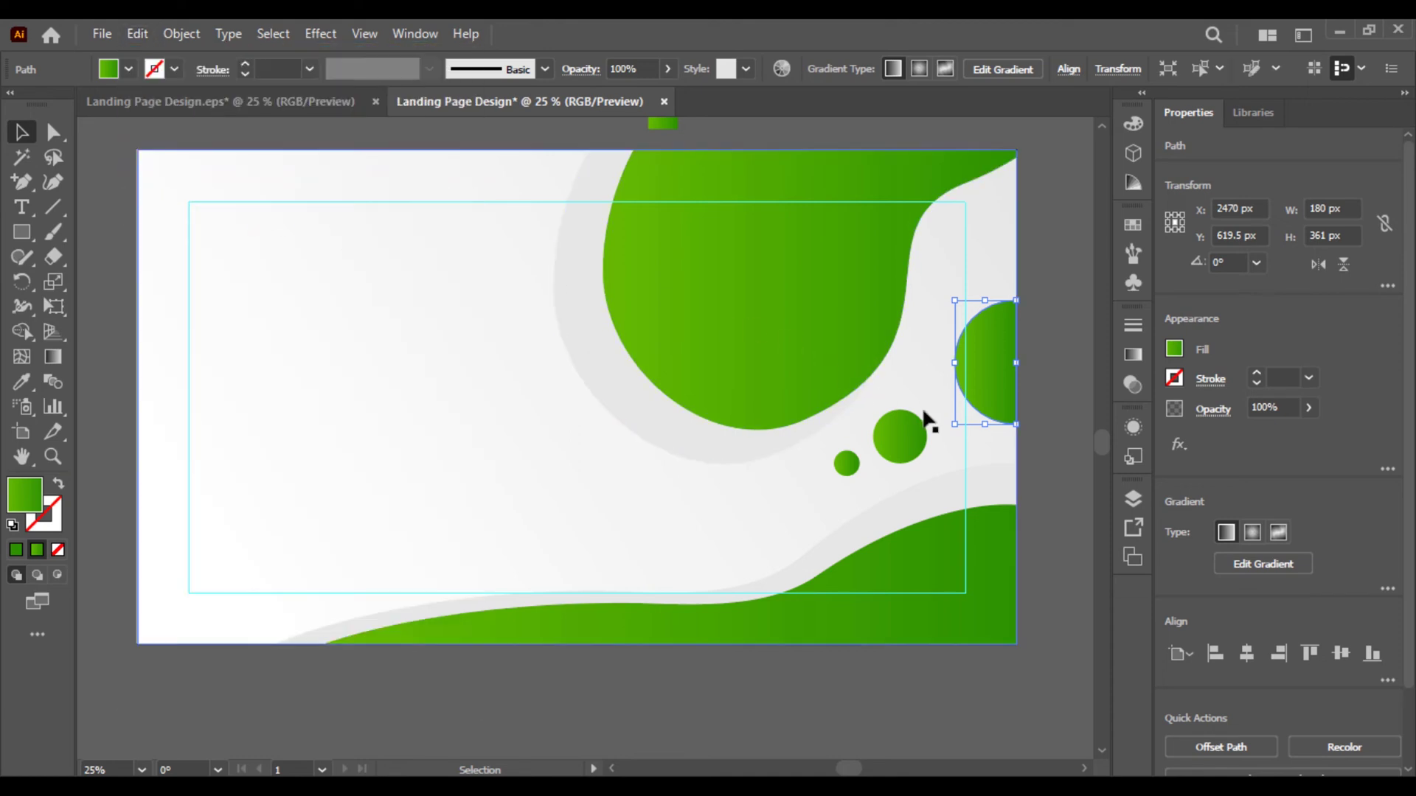
mouse_move(953, 425)
left_mouse_down()
mouse_move(926, 435)
mouse_move(946, 437)
left_mouse_up()
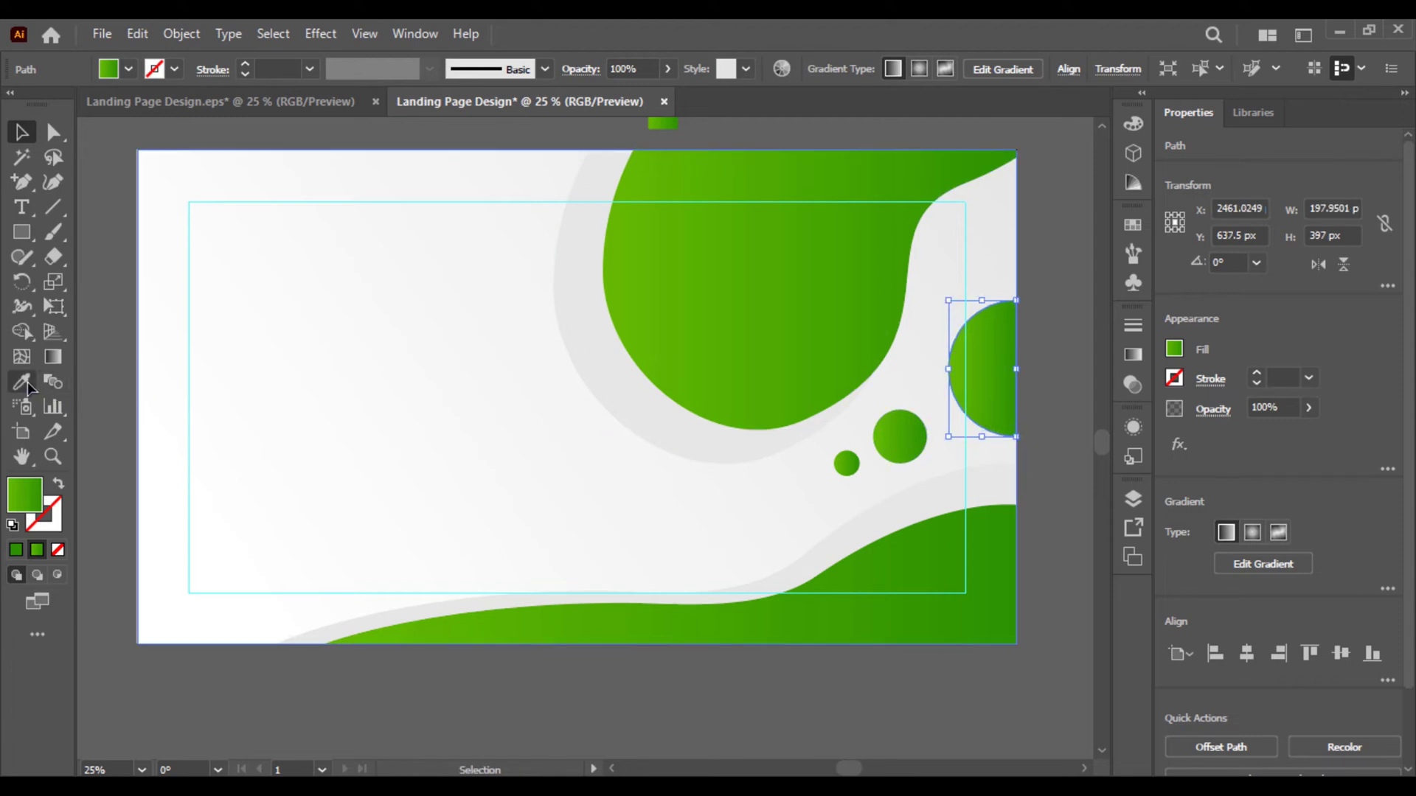
left_click(559, 304)
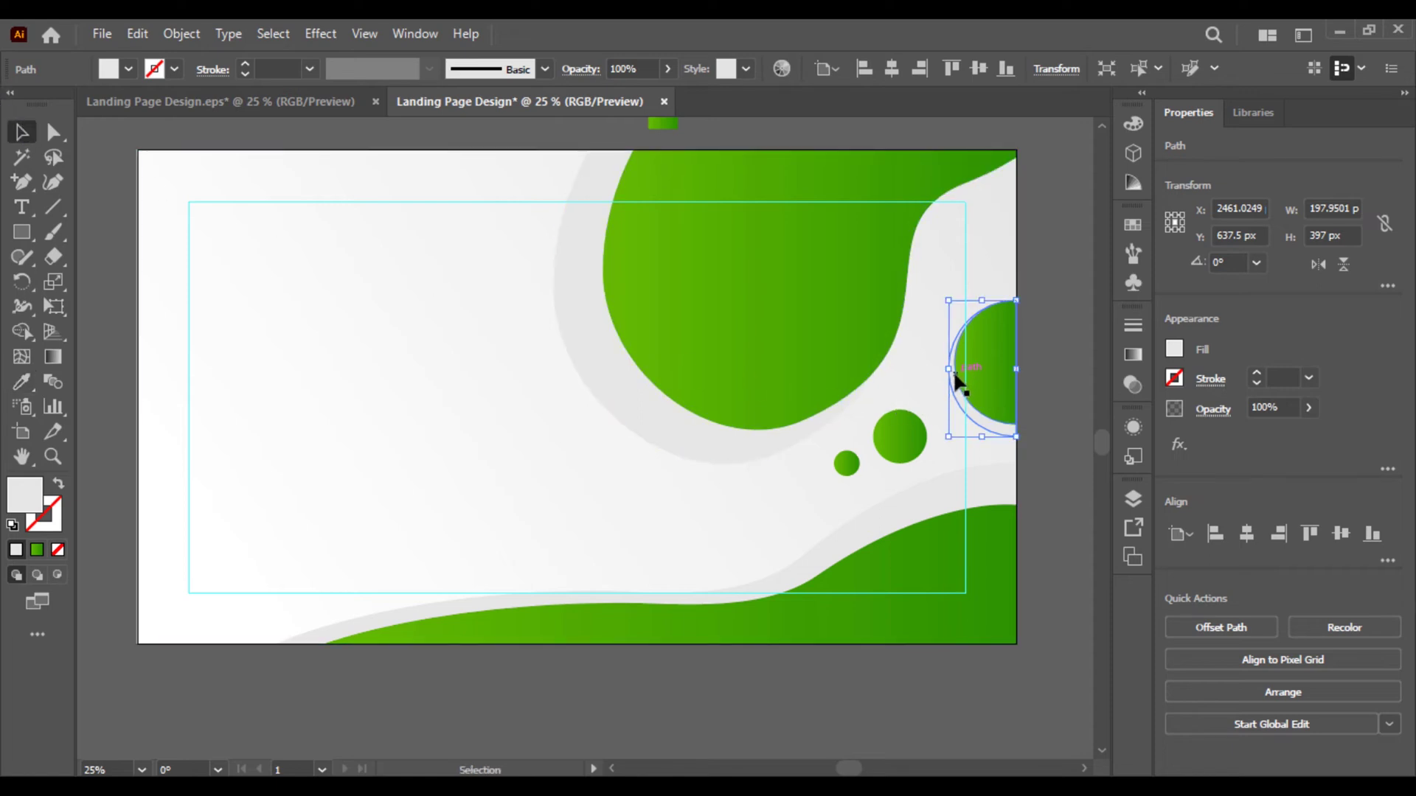
key("ctrl+z")
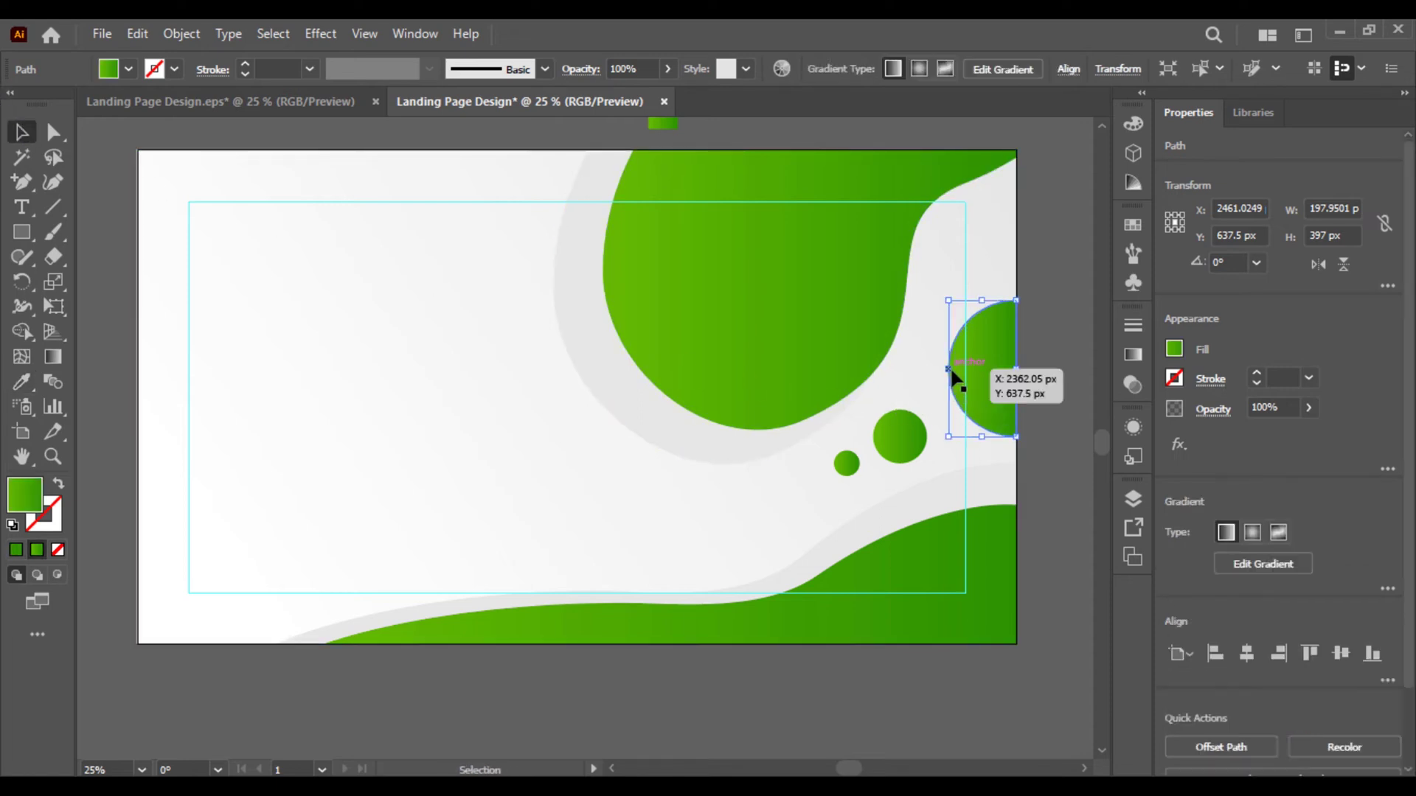
Enlarge the half circle's rear copy evenly to about 213 × 427 px and apply the gray blob's fill with the Eyedropper
left_click_drag(951, 363, 943, 362)
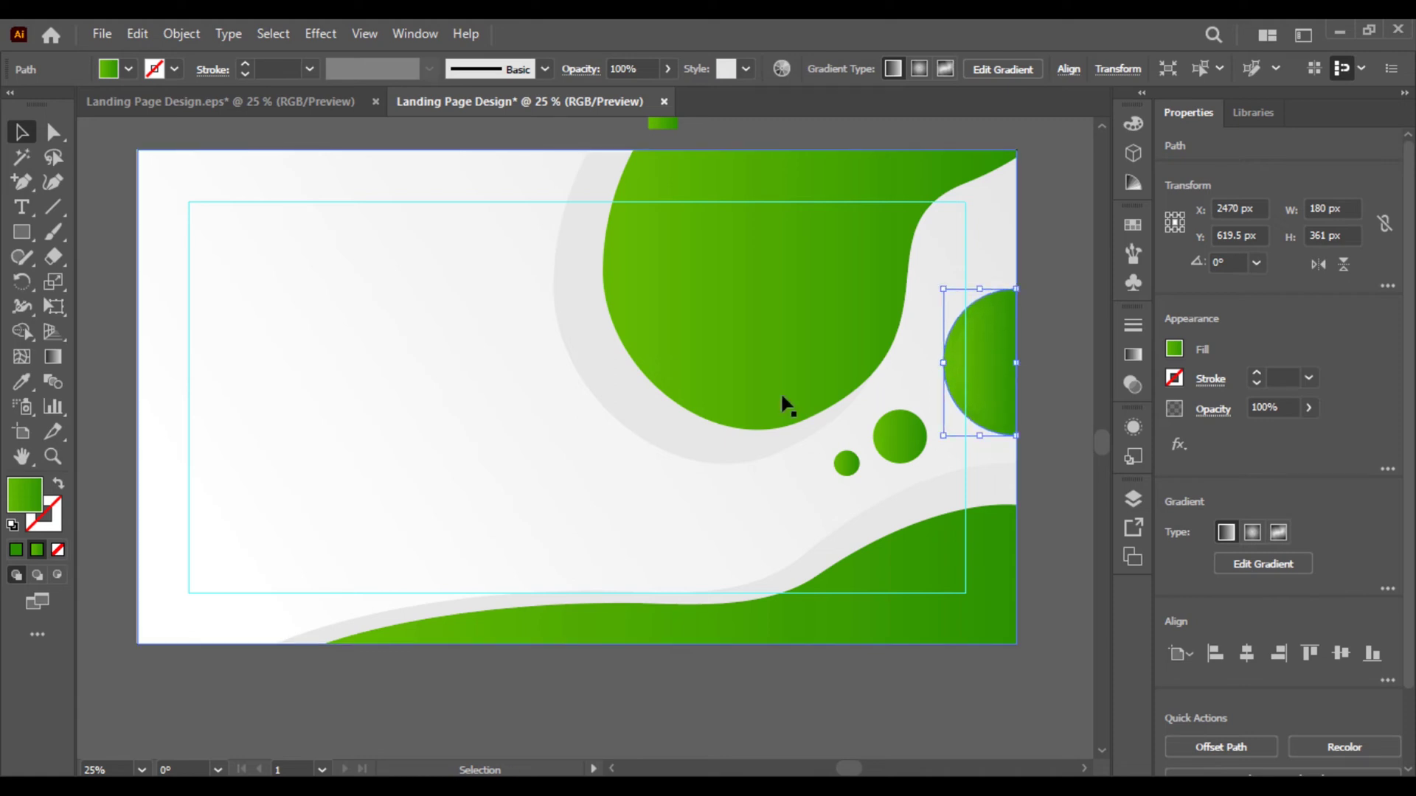
left_click(21, 380)
left_click(582, 294)
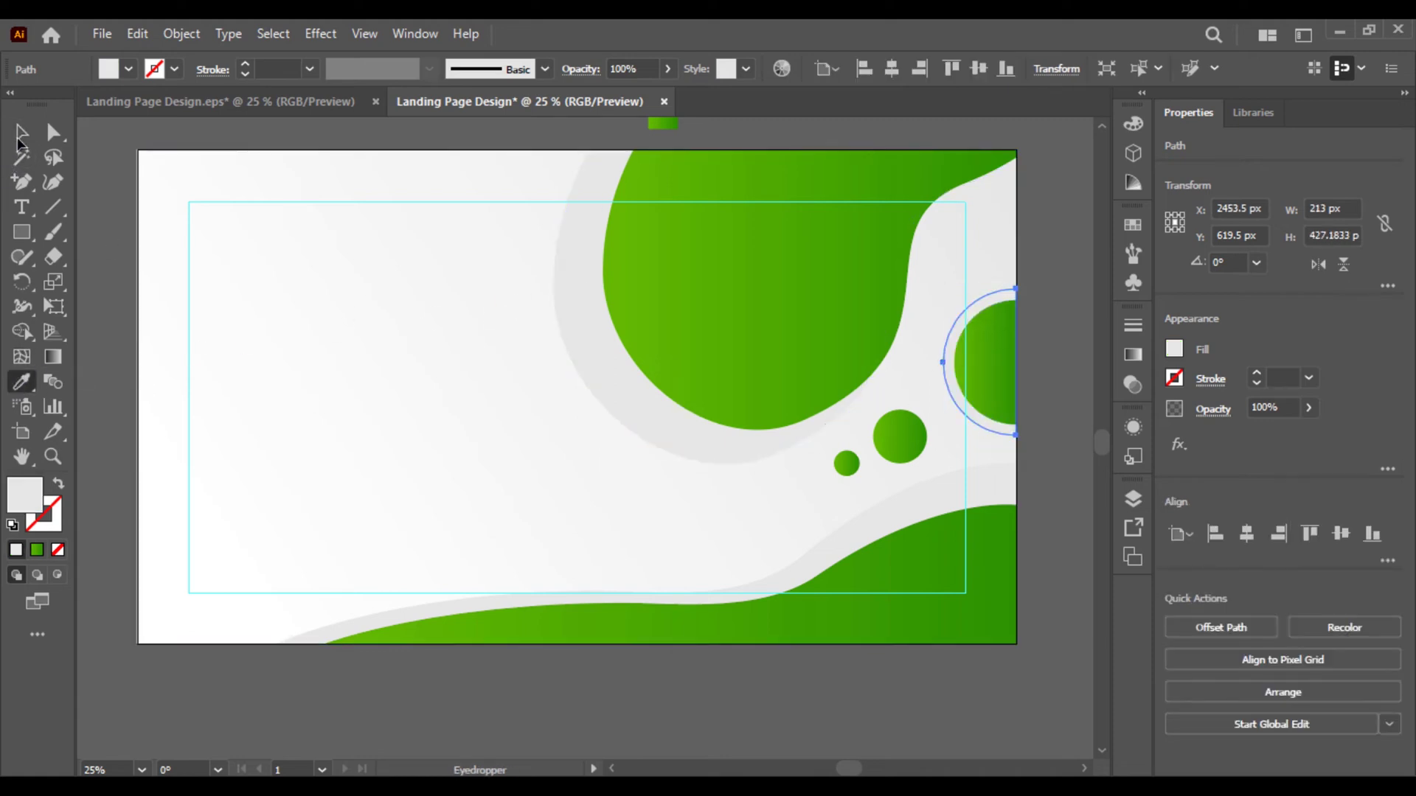
left_click(20, 135)
left_click(423, 140)
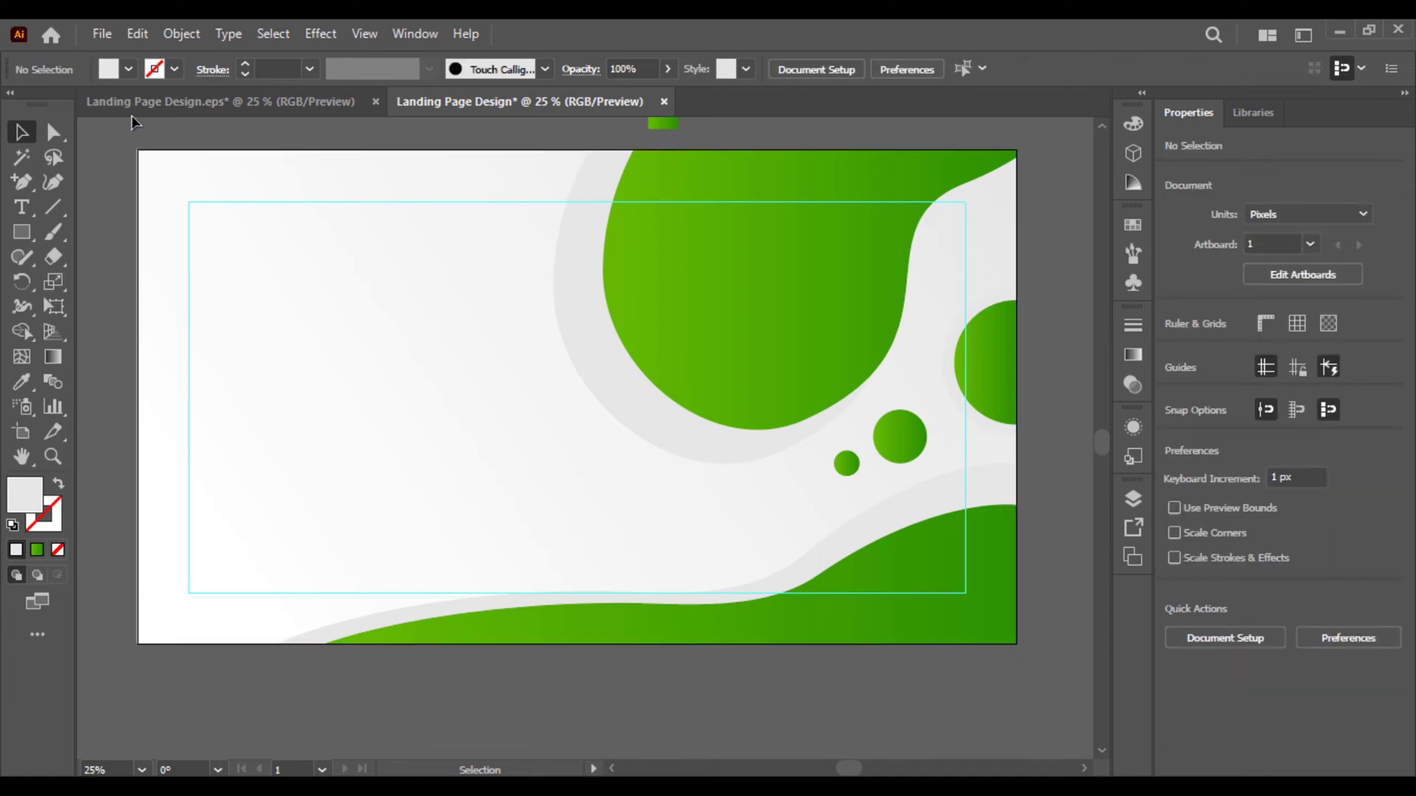
Place the linked image "man with laptop png.png" into the landing page document
left_click(106, 41)
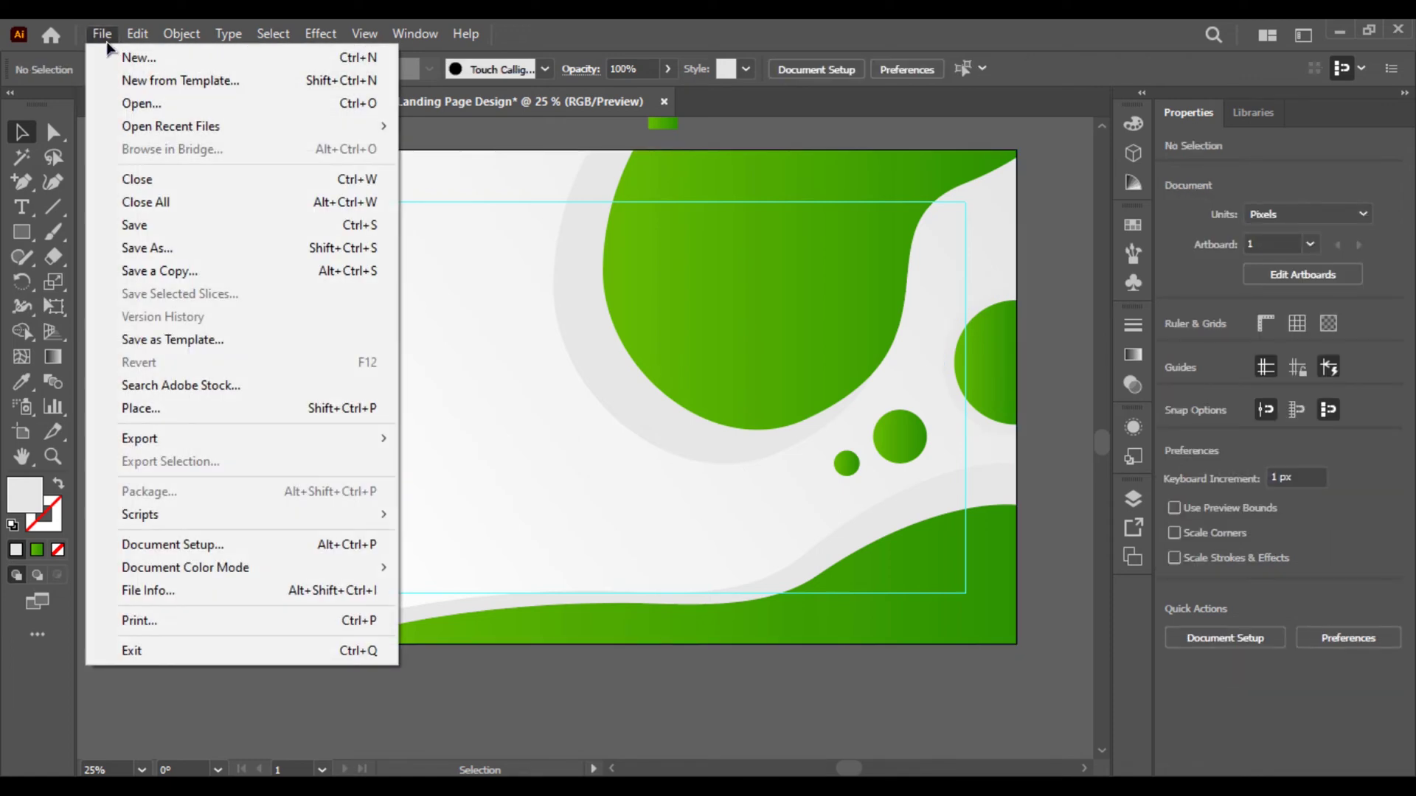
left_click(203, 407)
double_click(702, 228)
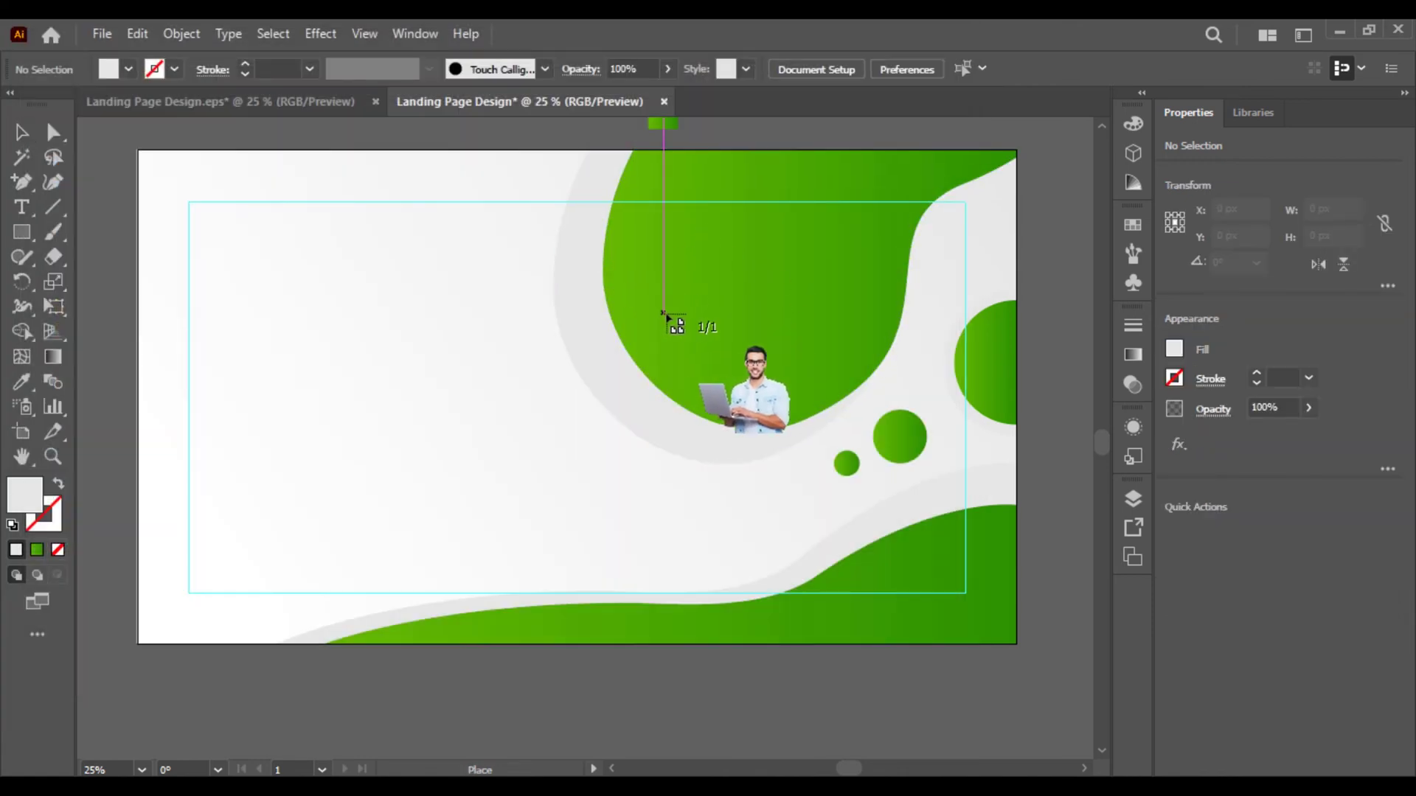
left_click(663, 313)
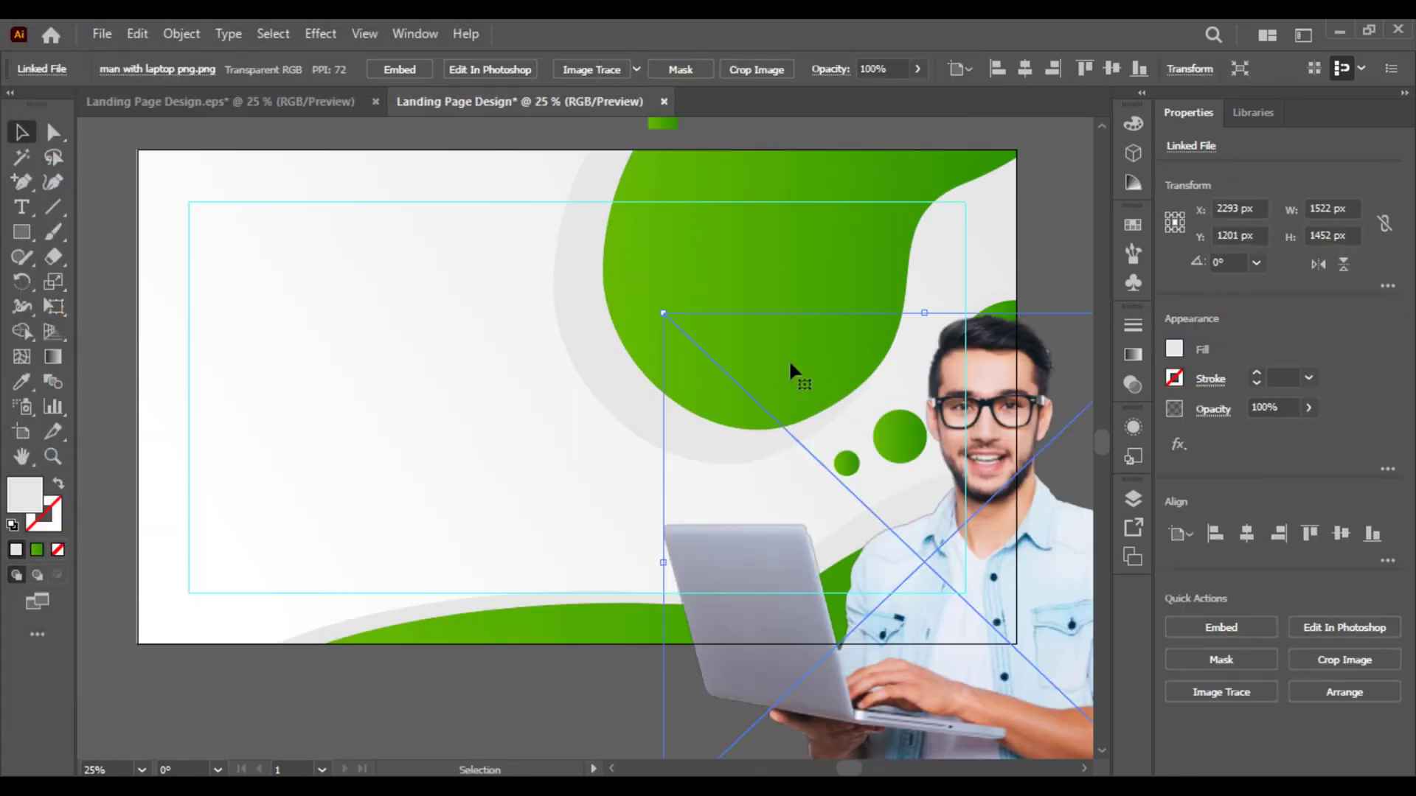
Move the man's image onto the artboard so its base meets the bottom edge, and scale it down proportionally
left_click_drag(942, 492, 740, 333)
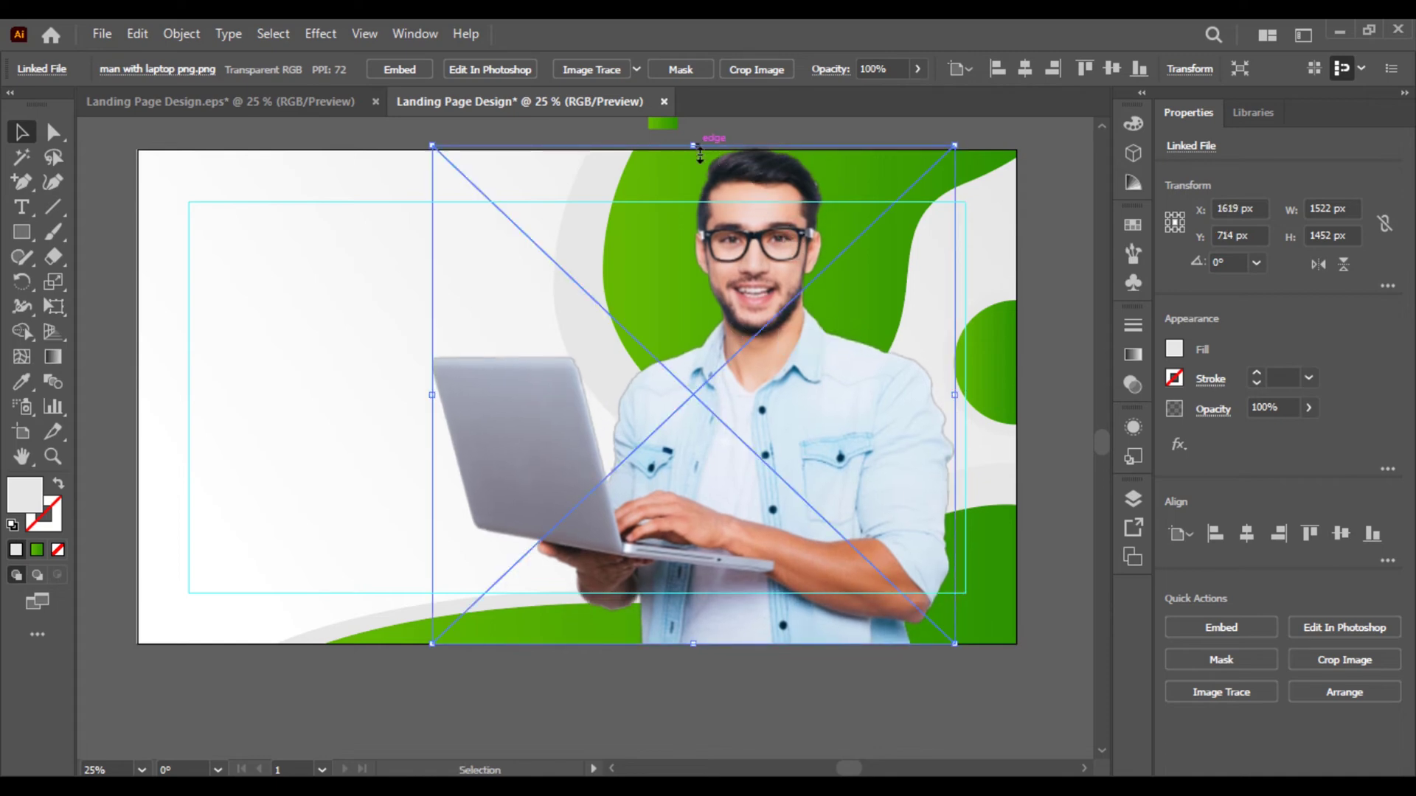
left_click_drag(700, 154, 719, 273)
left_click(1057, 377)
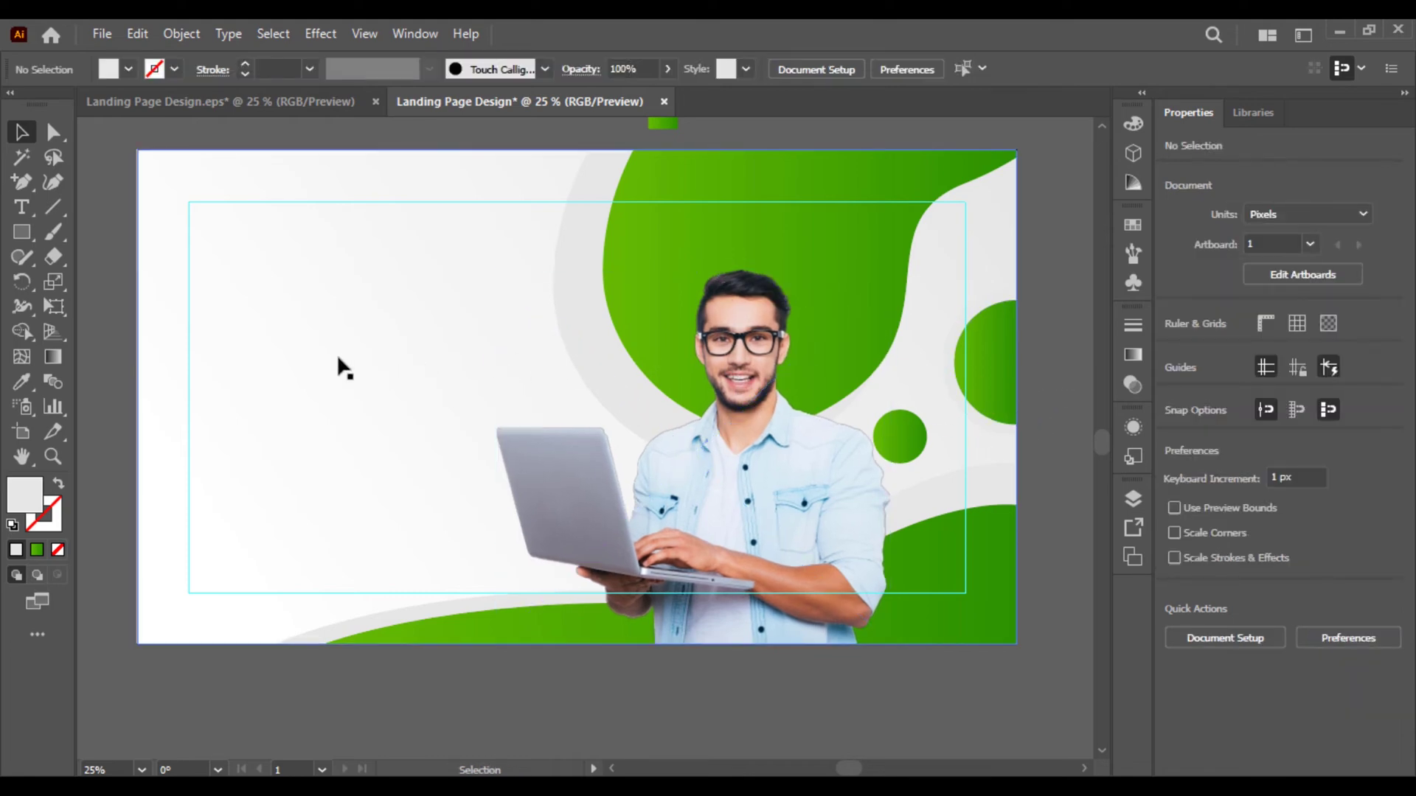
Copy the Graphics Family logo from Invoice Design.ai into the landing page, near the upper-left corner of the margin guides
key("ctrl+equal")
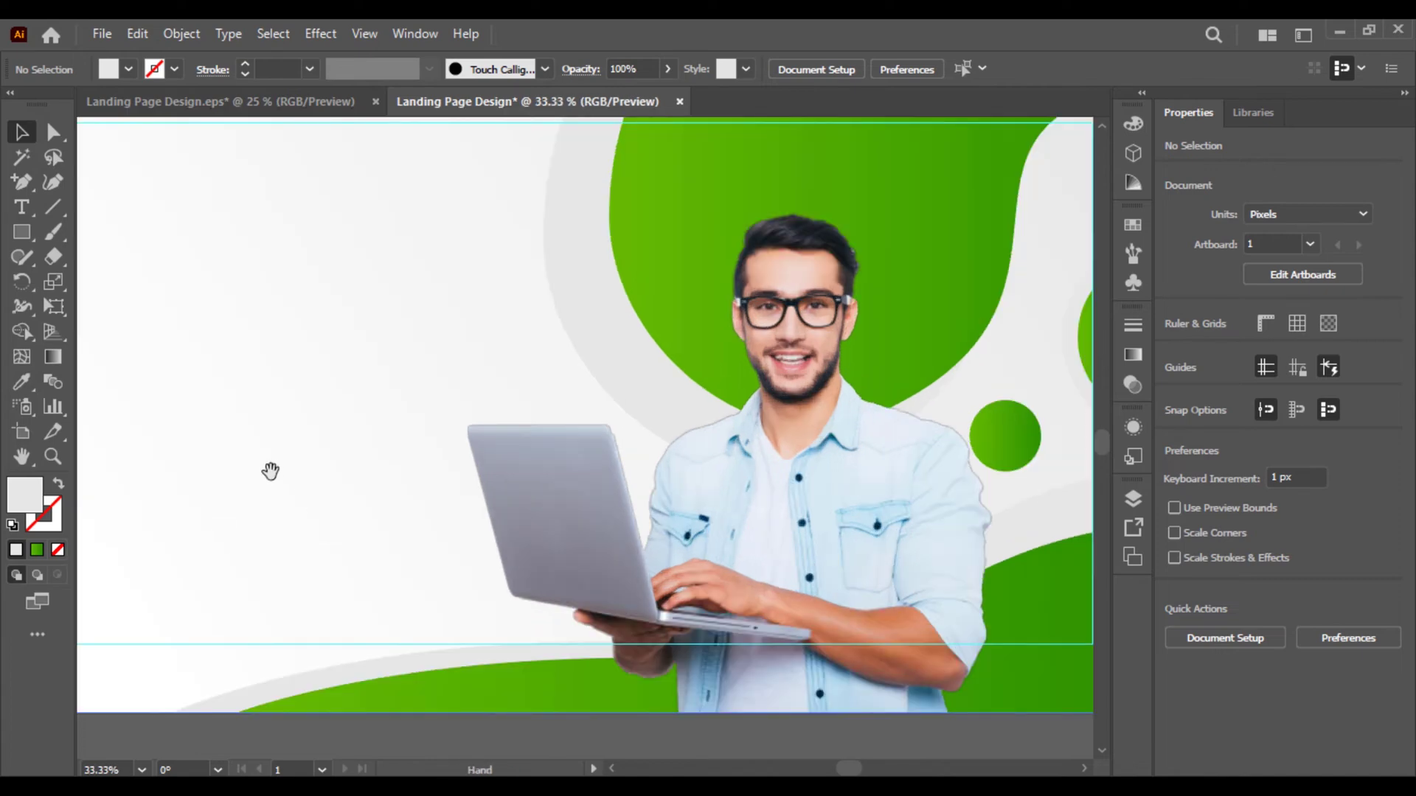
left_click_drag(271, 470, 420, 554)
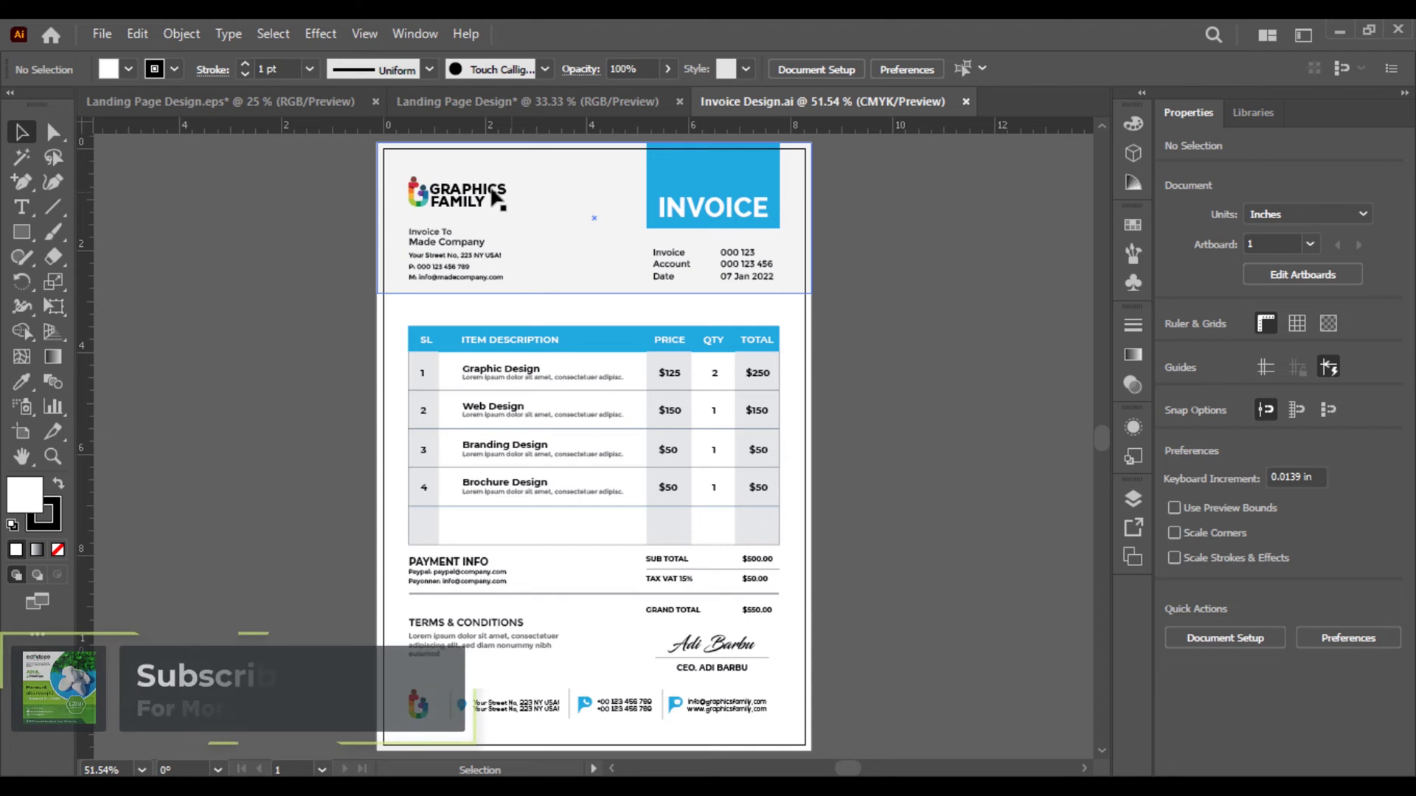
left_click(497, 198)
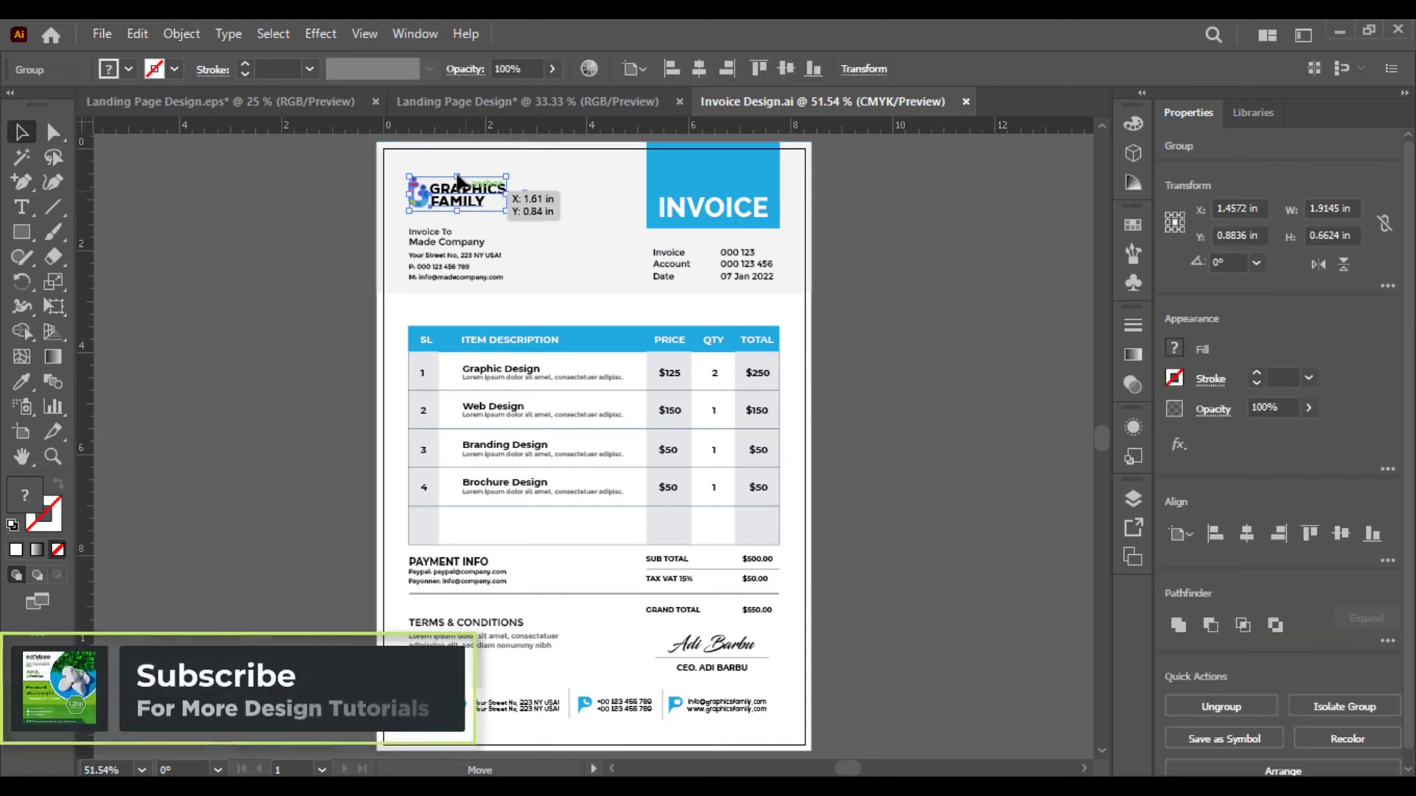
left_click_drag(497, 197, 480, 109)
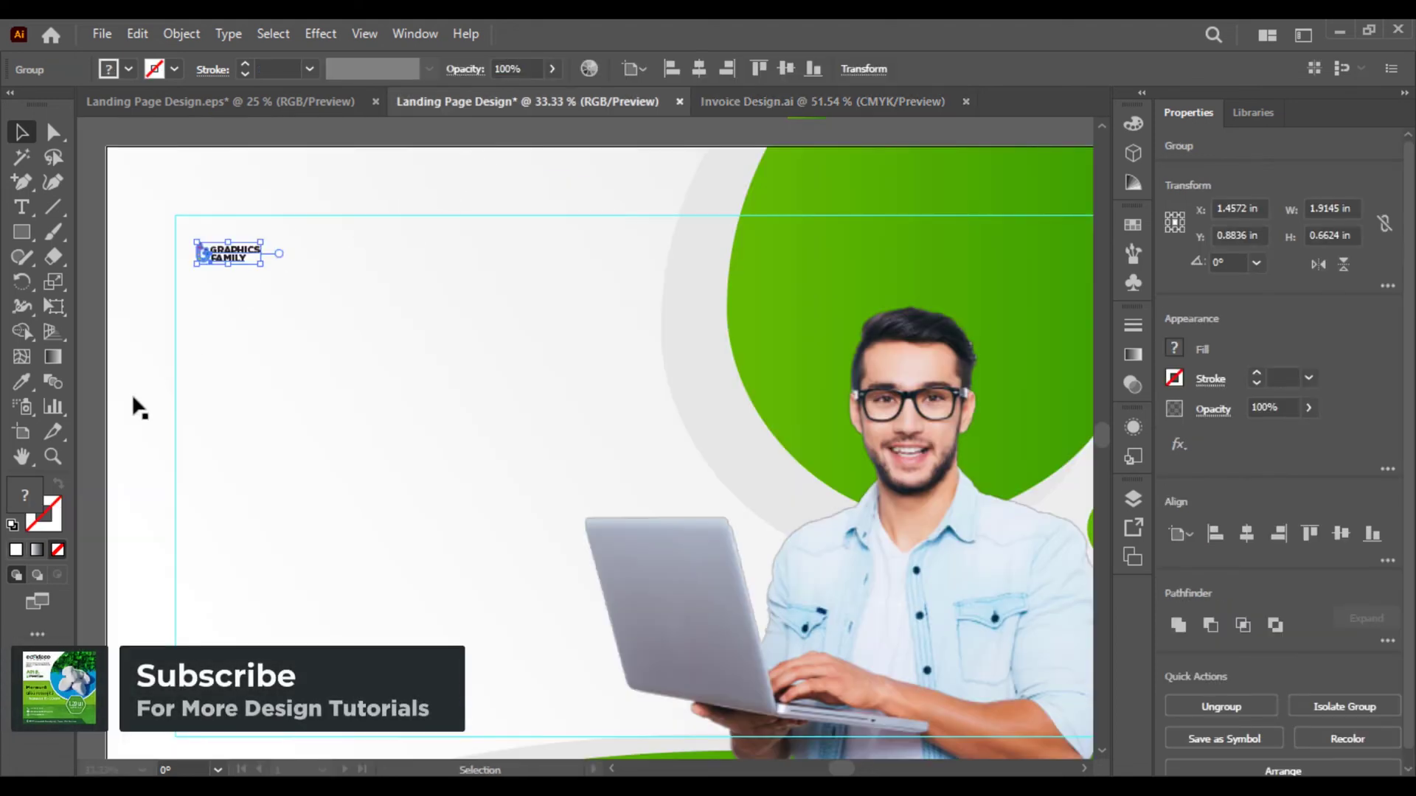
Ungroup the logo and delete its GRAPHICS and FAMILY text lines, keeping only the icon
key("ctrl+equal")
key("ctrl+equal")
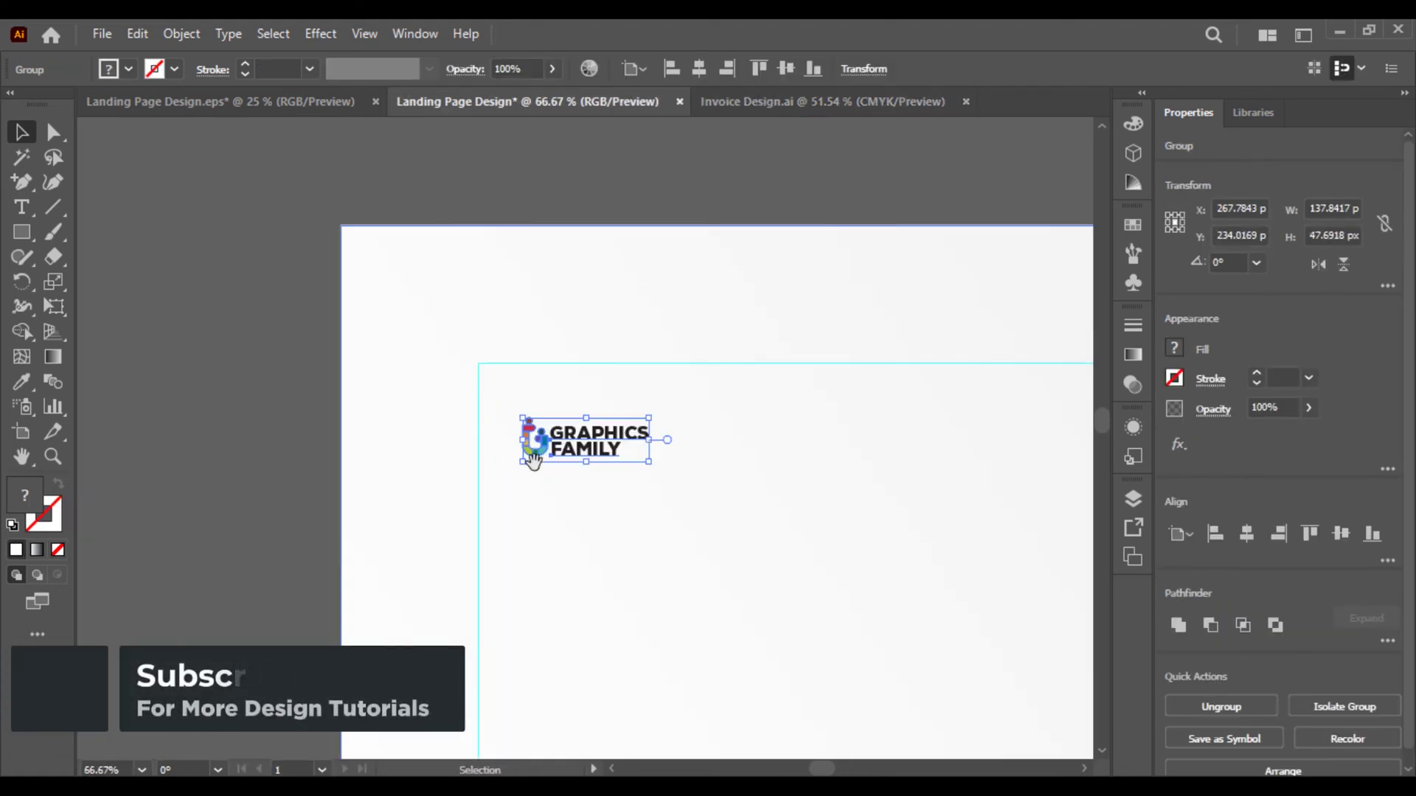
left_click_drag(533, 460, 427, 441)
right_click(493, 426)
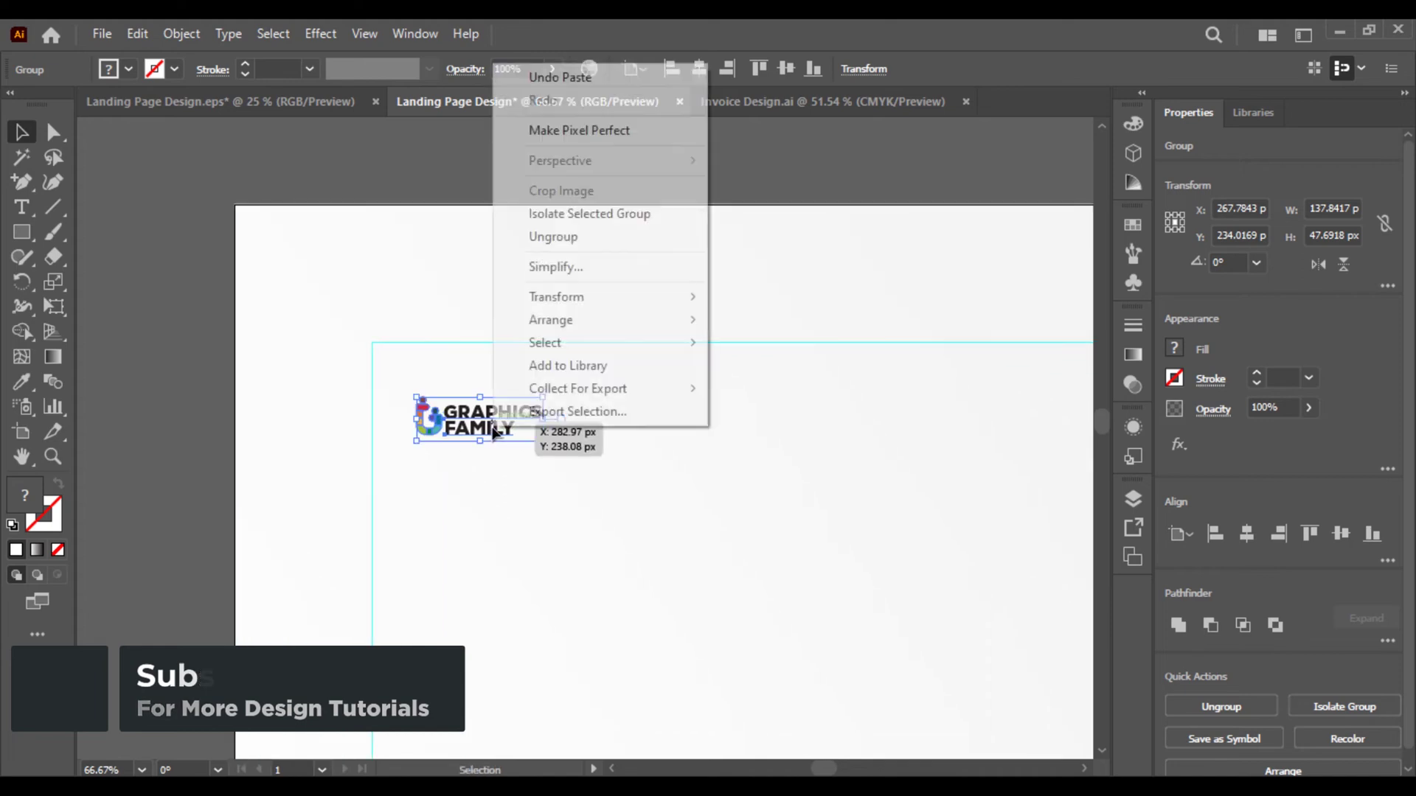
left_click(566, 245)
left_click(483, 448)
left_click(514, 420)
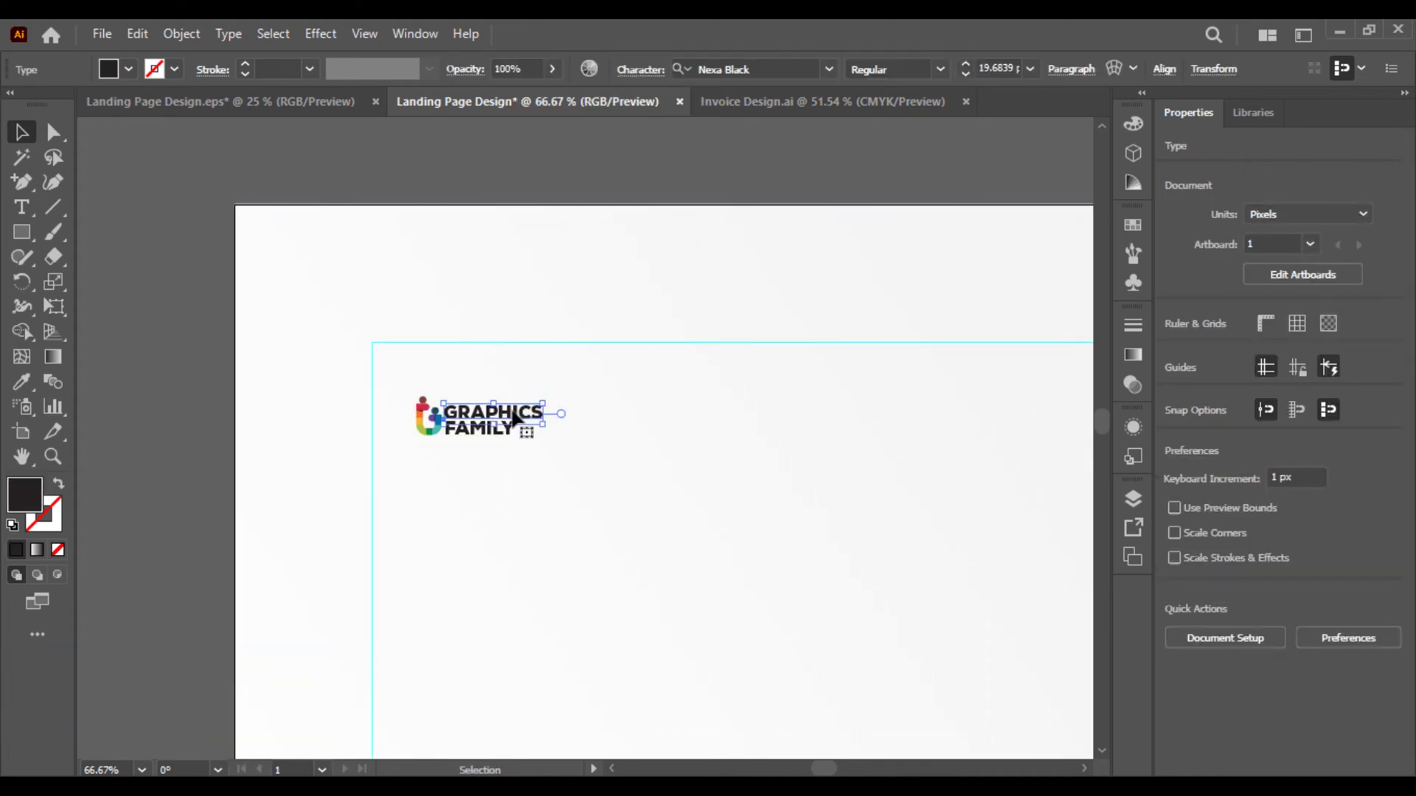
key("Delete")
left_click(506, 431)
key("Delete")
Enlarge the logo icon proportionally and fit it against the upper-left corner of the margin guides
left_click(431, 417)
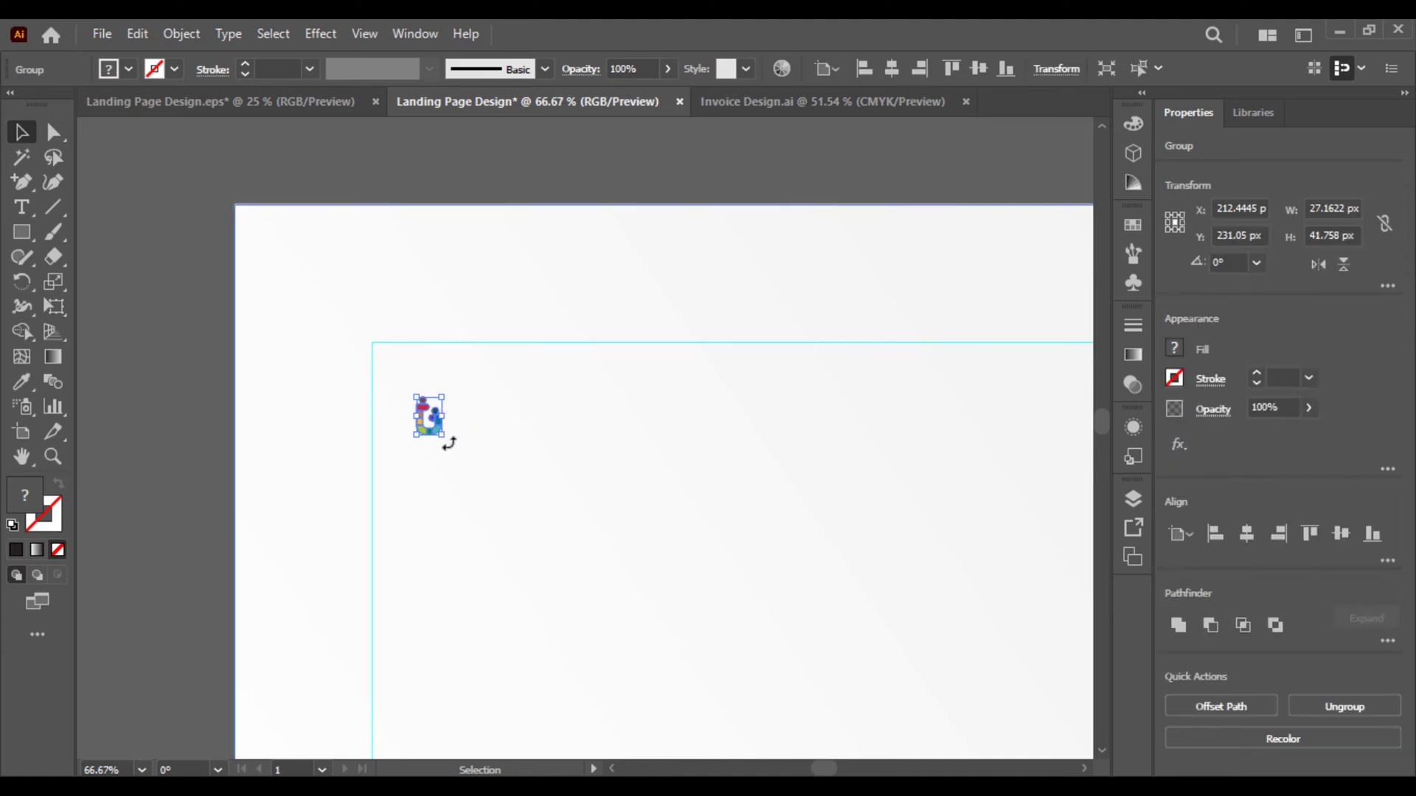
left_click_drag(445, 435, 382, 380)
left_click(432, 188)
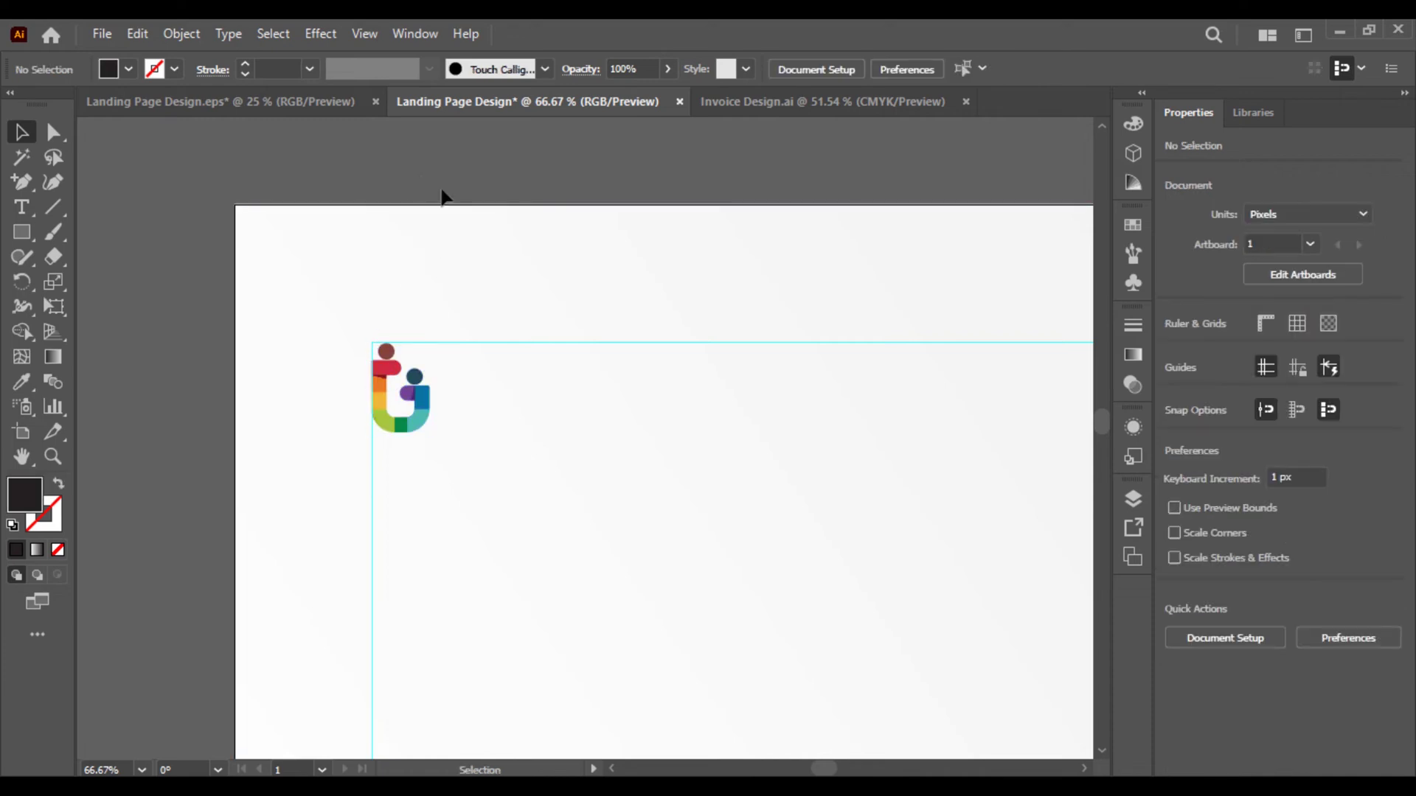
Add the text GRAPHICSFAMILY on the artboard near the logo icon
key("ctrl+0")
scroll(439, 197, "up", 2)
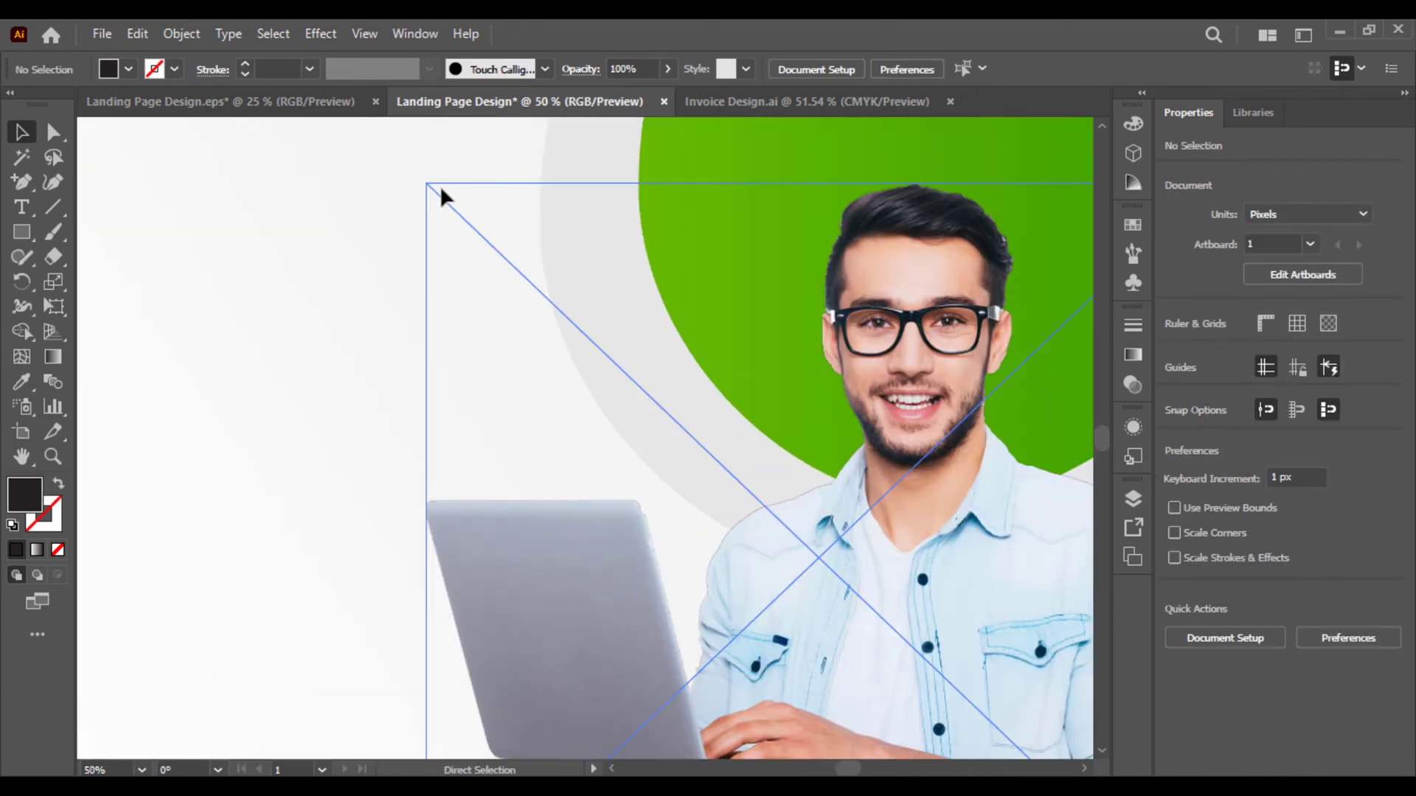
left_click_drag(261, 247, 787, 512)
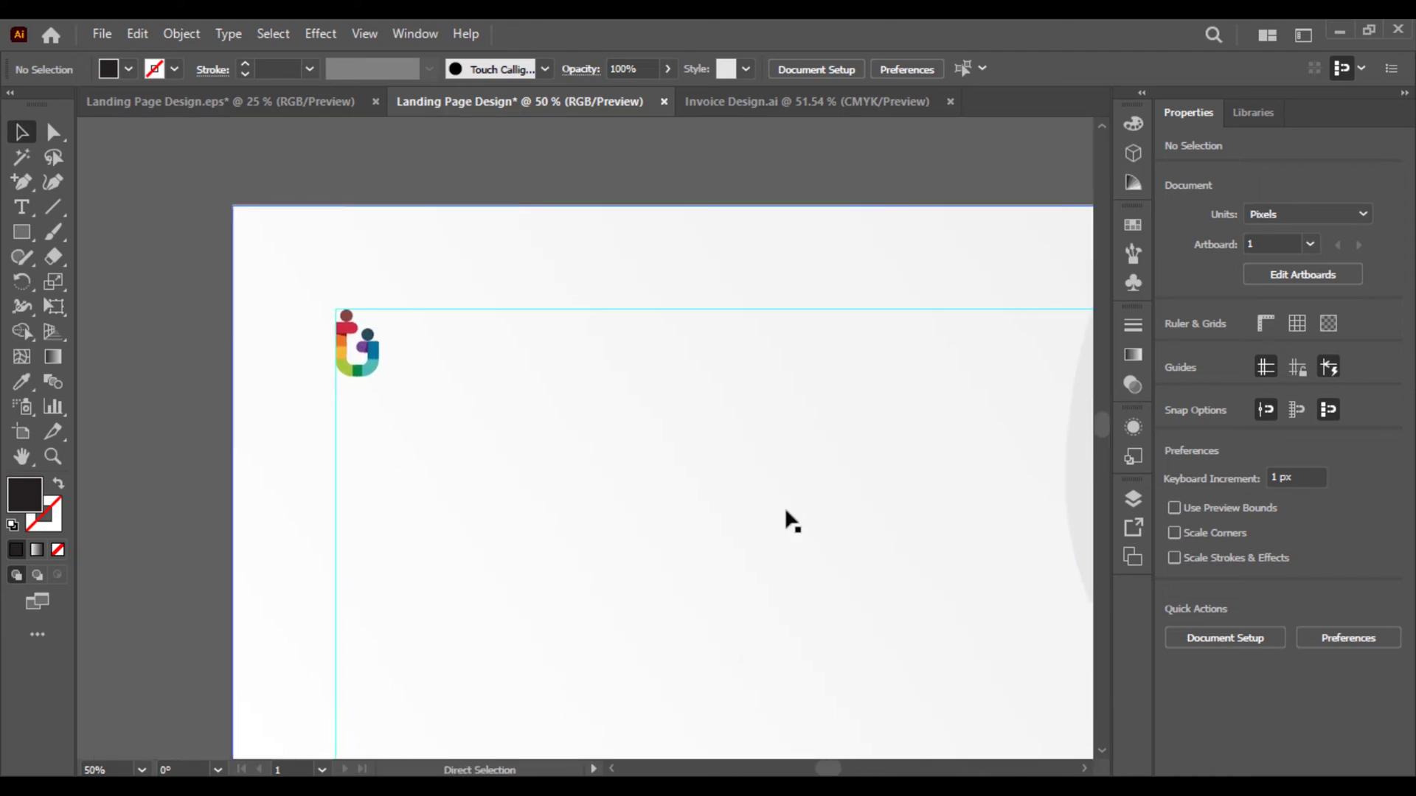
key("ctrl+equal")
scroll(558, 530, "up", 3)
scroll(558, 529, "left", 1)
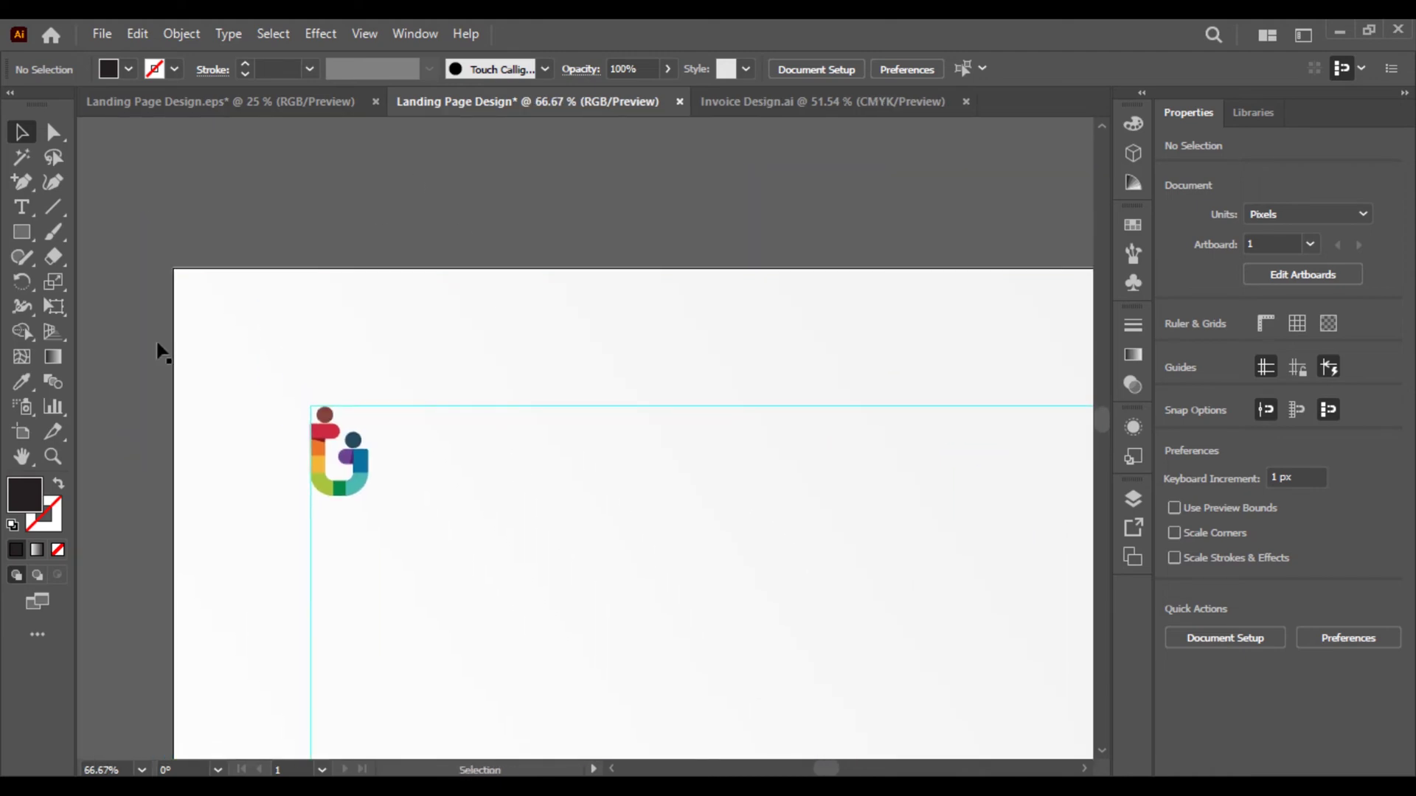
left_click(22, 208)
left_click(489, 524)
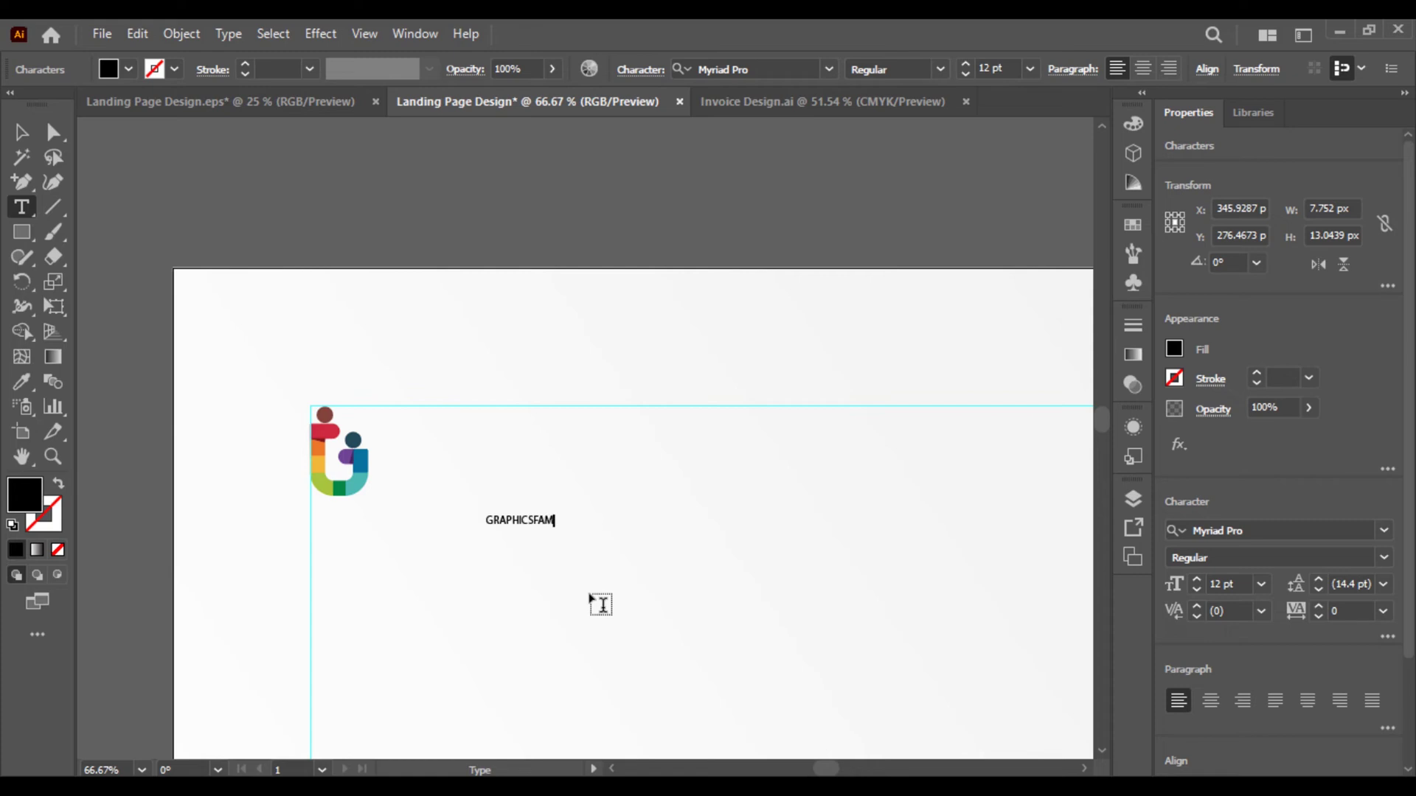
Format the GRAPHICSFAMILY text in Montserrat Bold at 48 pt
left_click(830, 68)
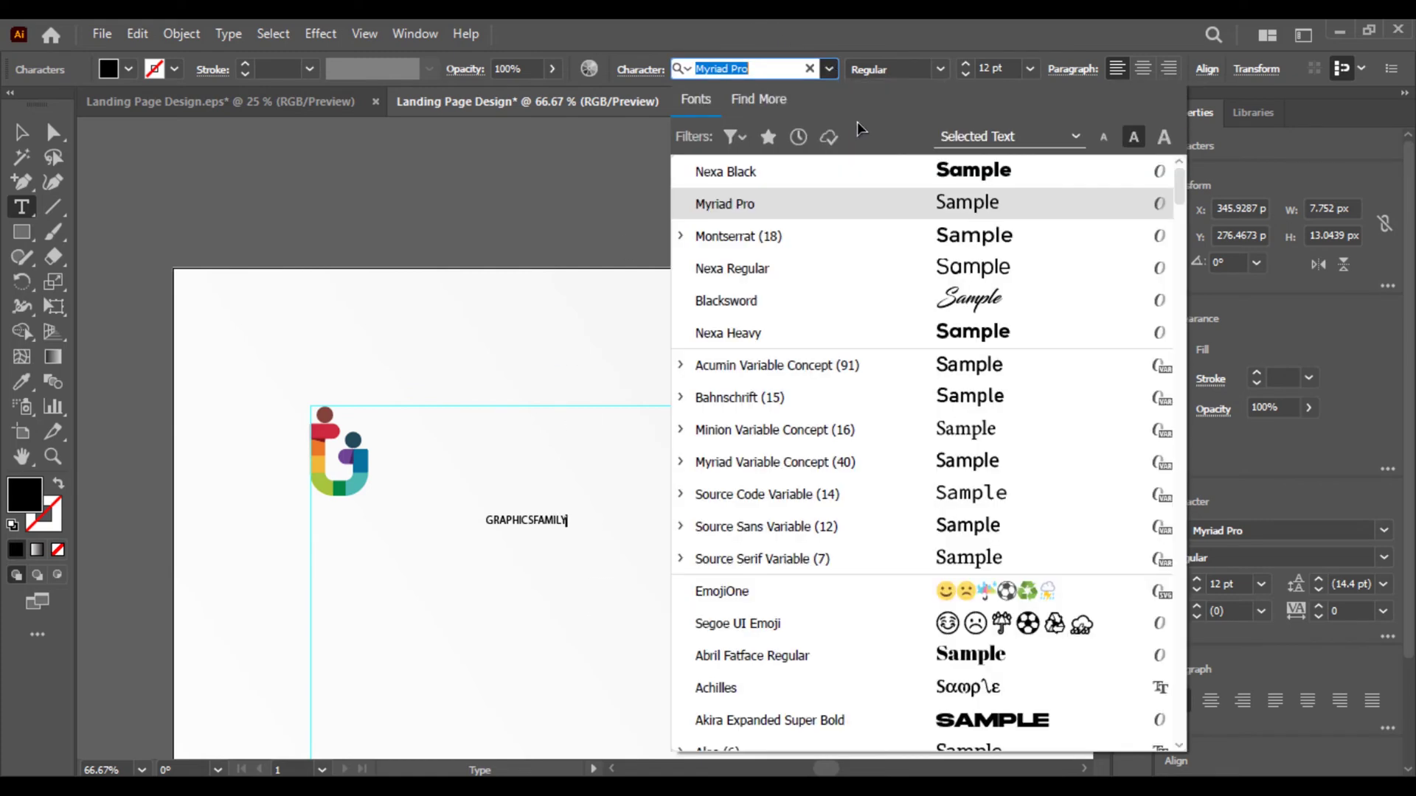
left_click(883, 233)
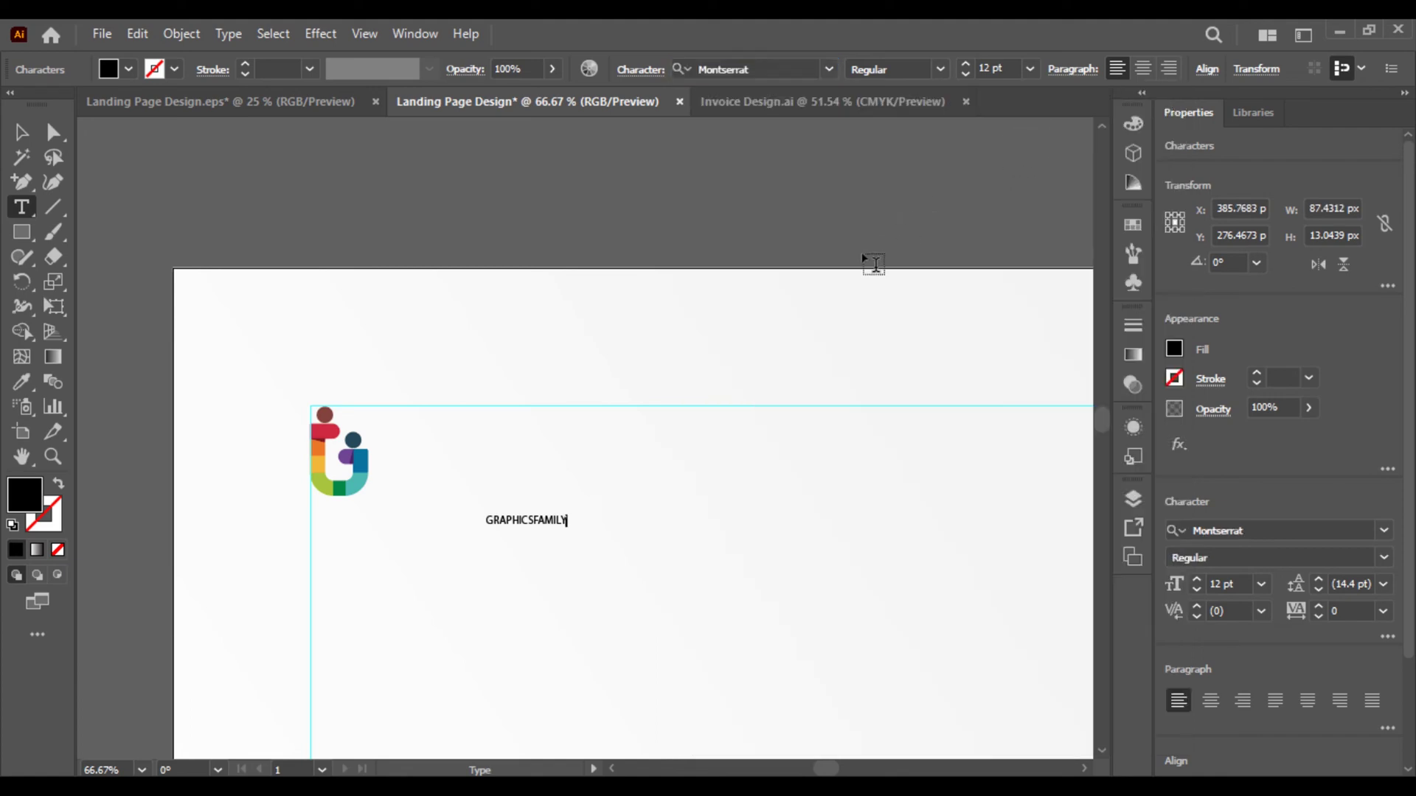
key("ctrl+z")
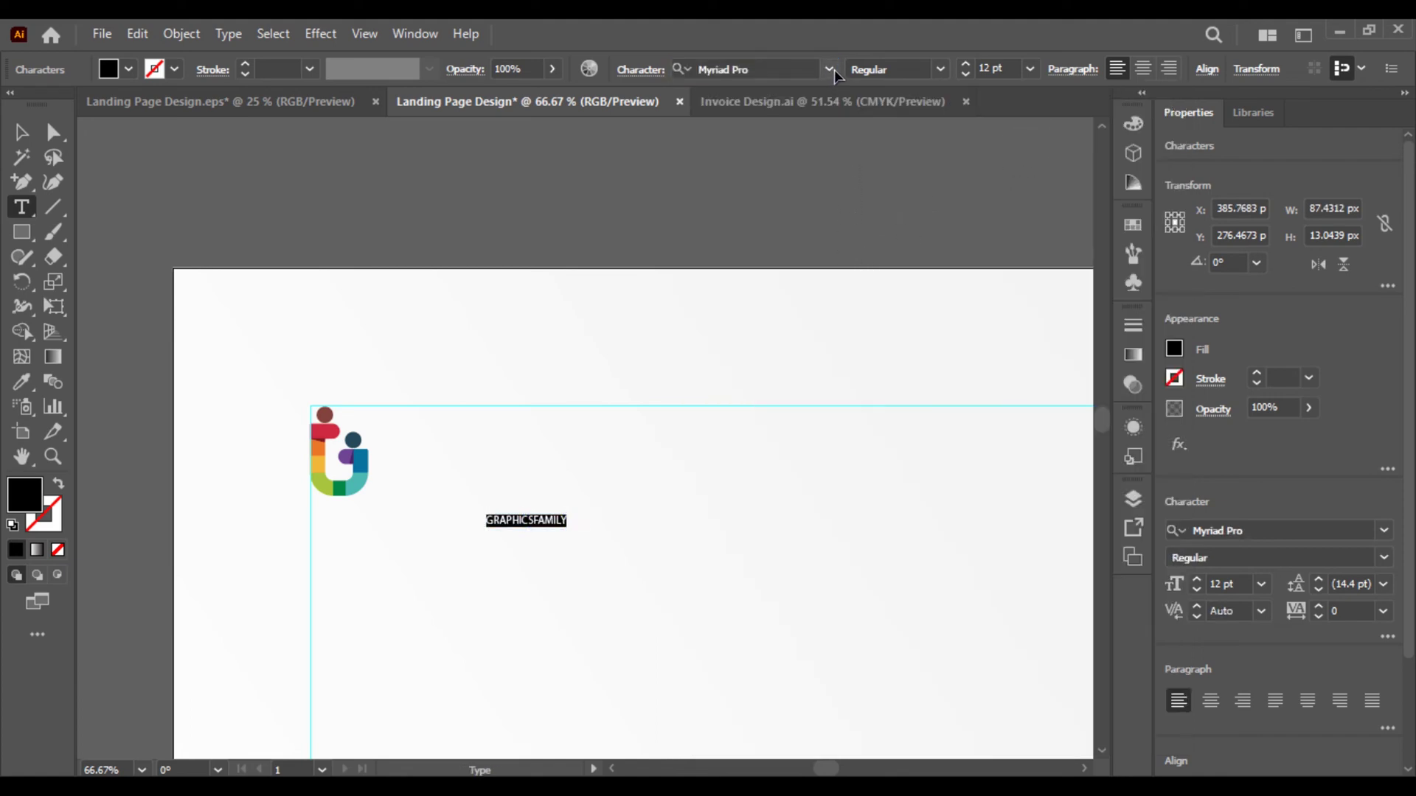
left_click(830, 68)
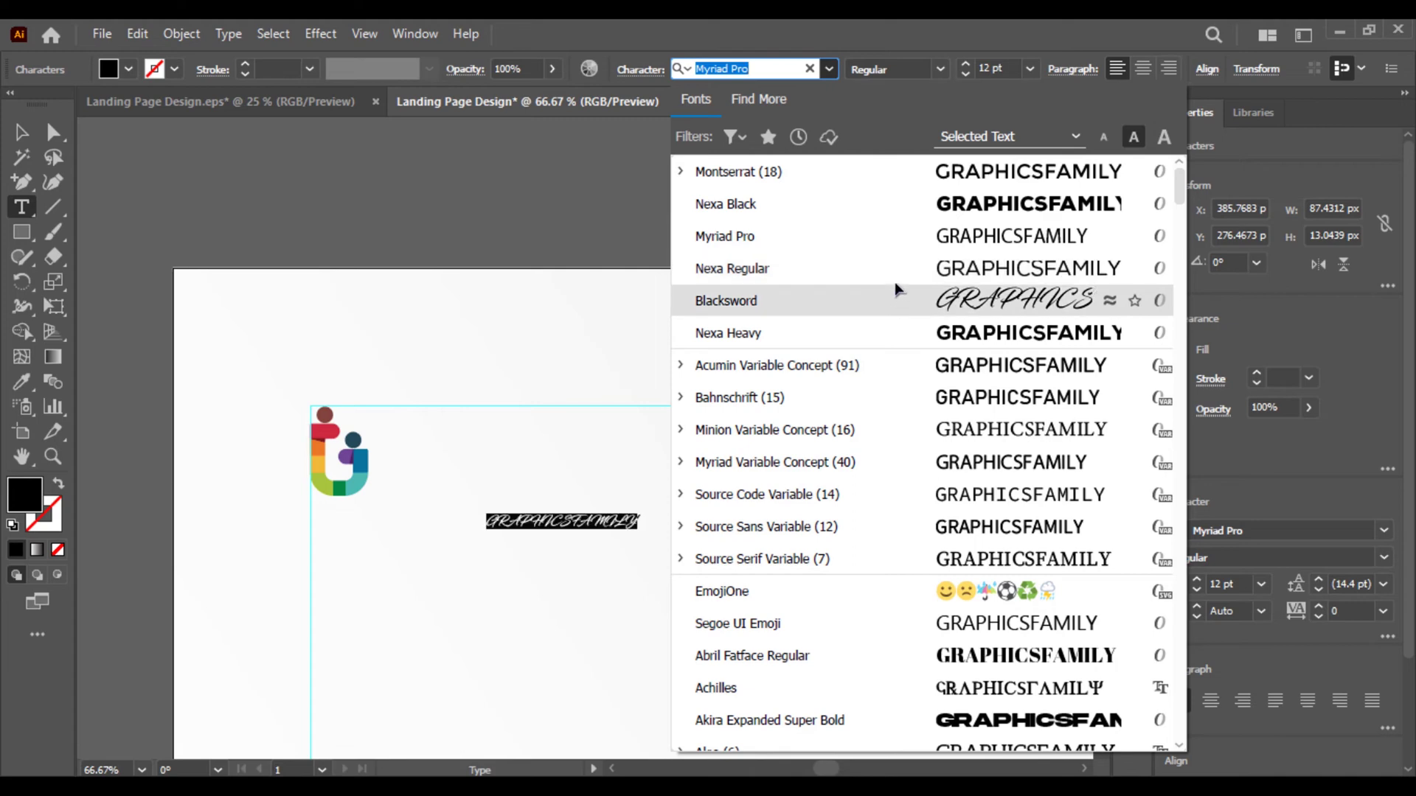
left_click(896, 179)
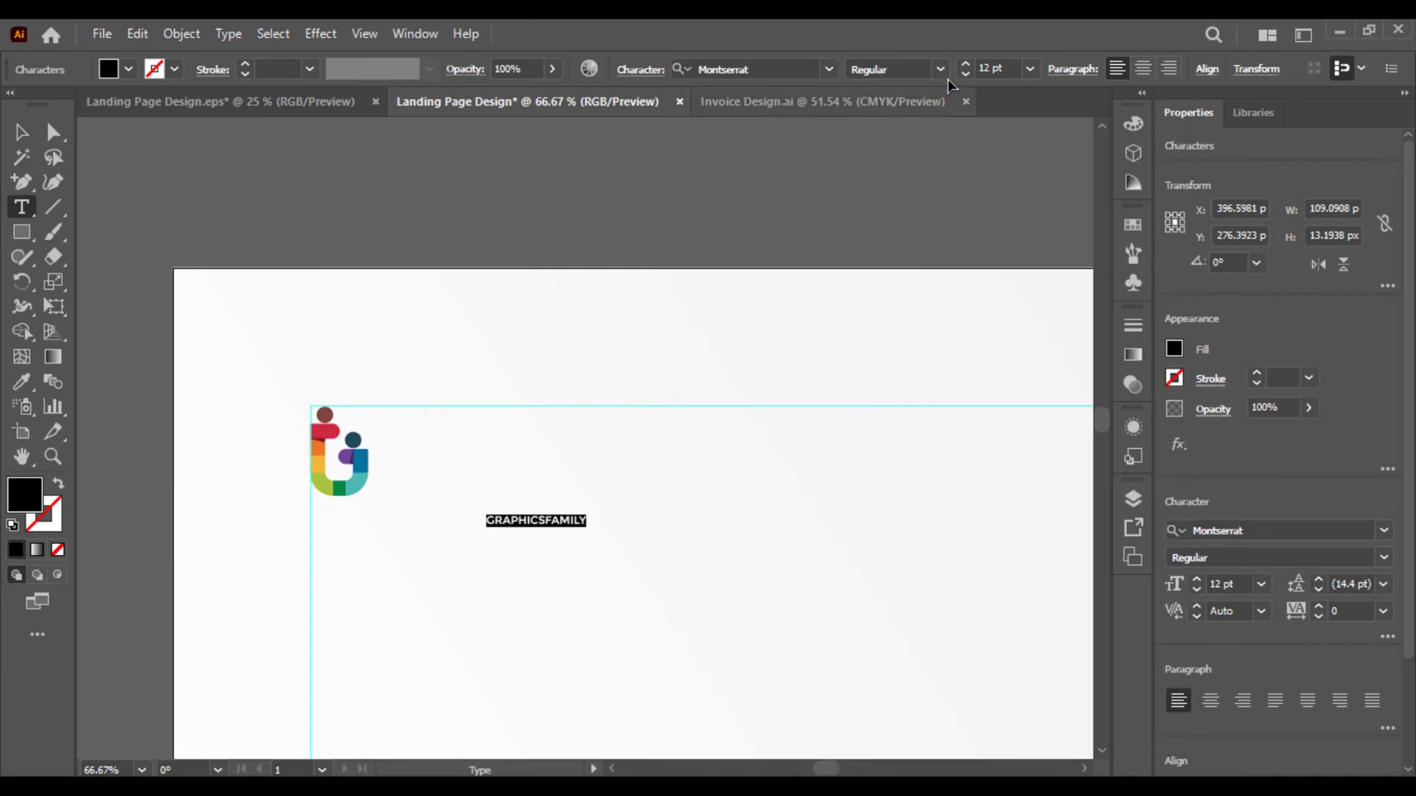
left_click(1030, 69)
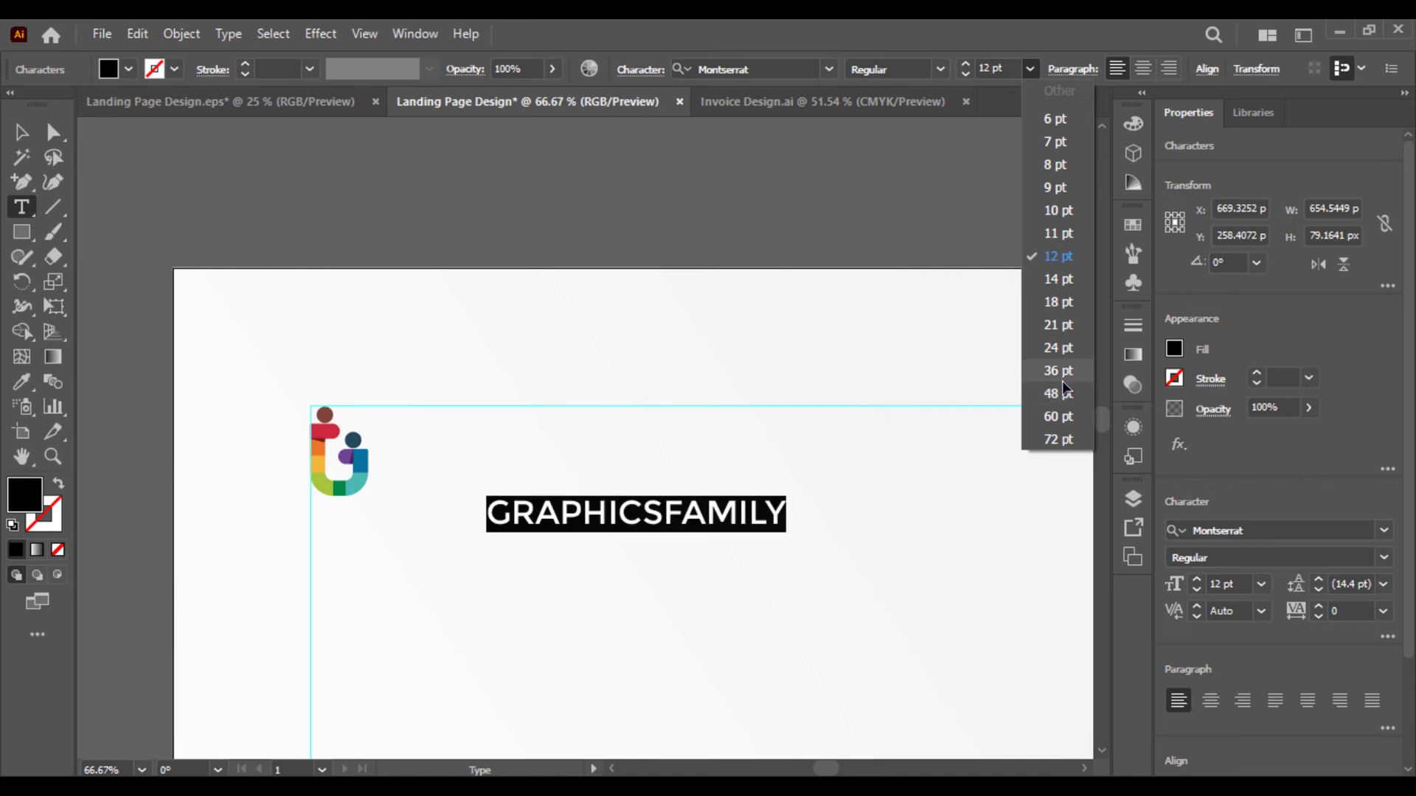
left_click(1062, 389)
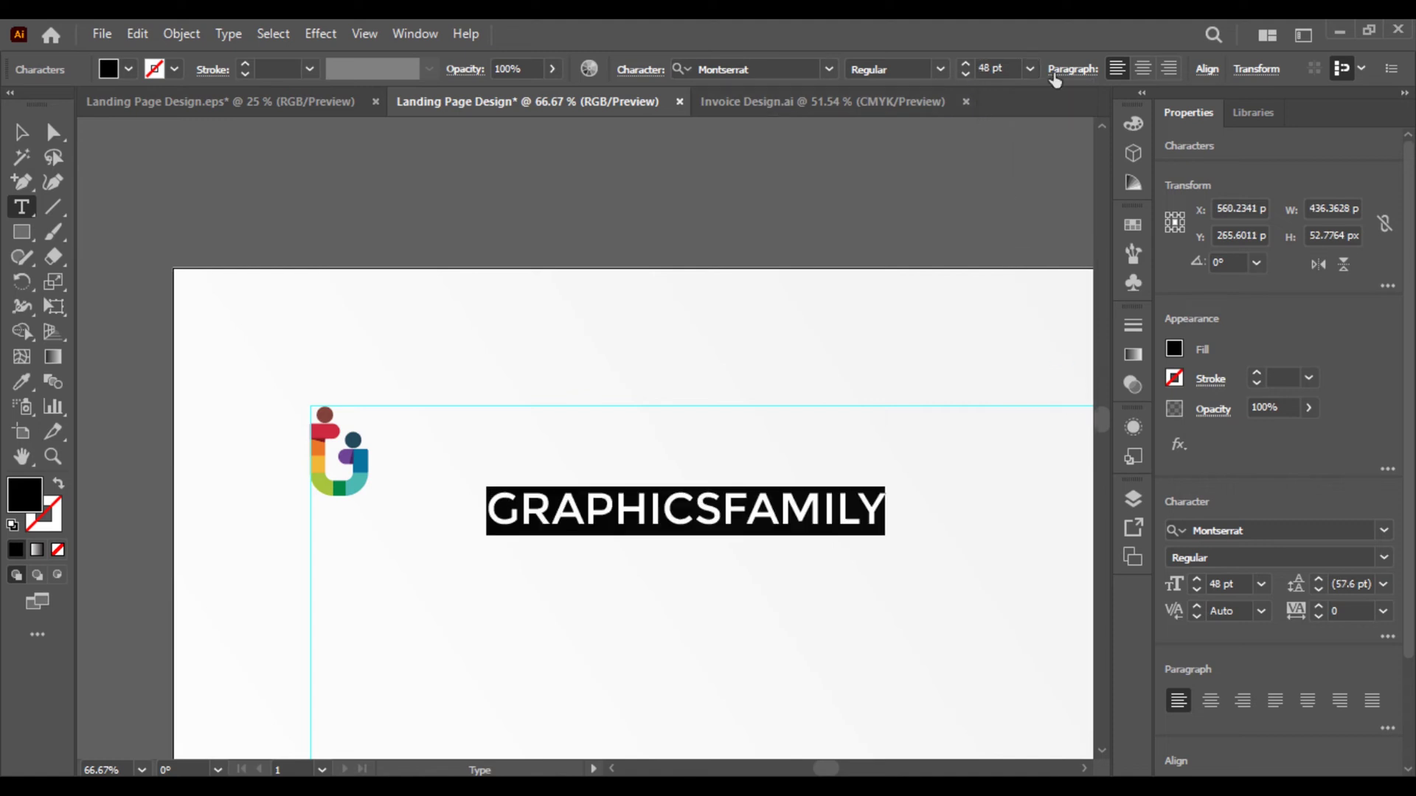
left_click(939, 70)
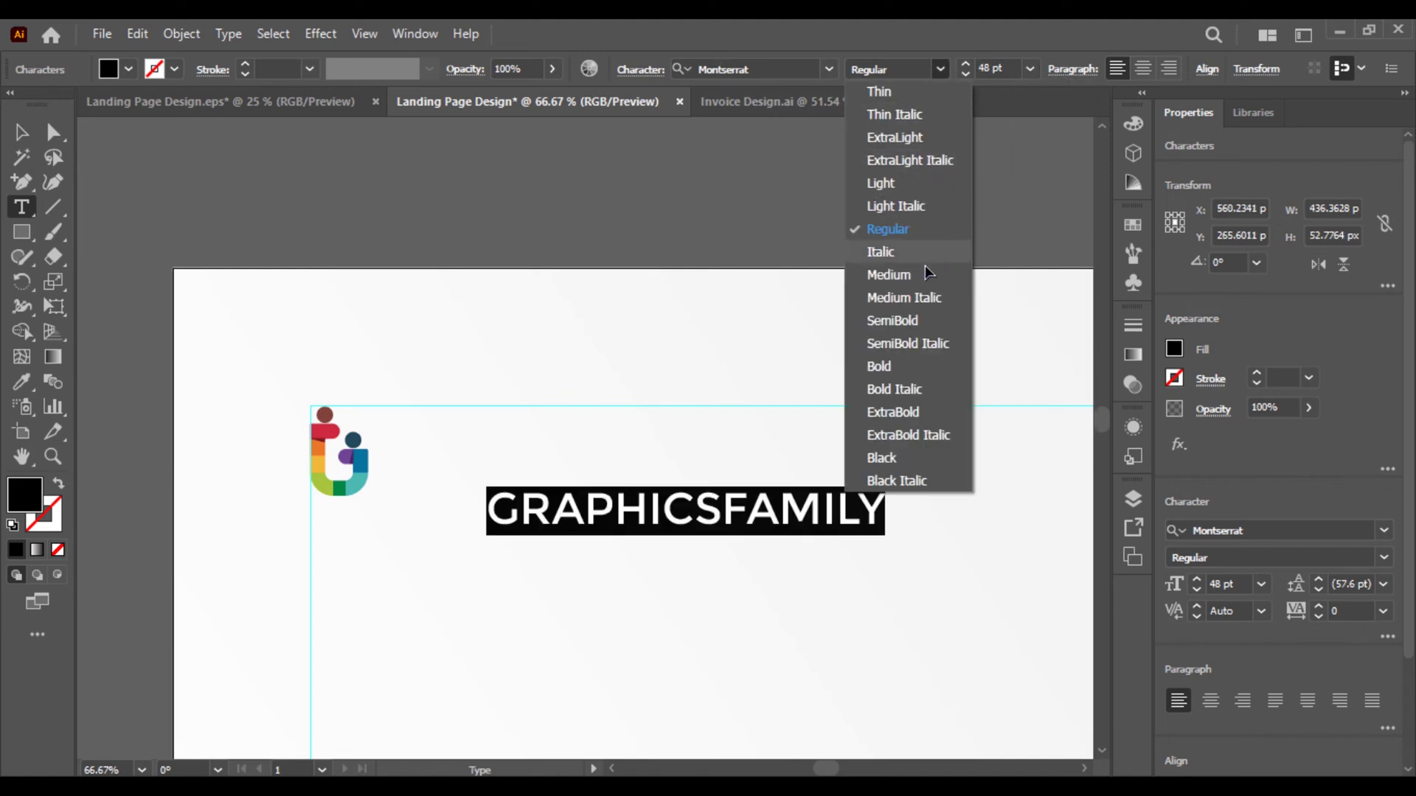
left_click(903, 370)
Move the GRAPHICSFAMILY text directly beside the logo icon and enlarge it proportionally
left_click(20, 131)
left_click_drag(587, 519, 499, 476)
left_click_drag(799, 445, 914, 428)
left_click(630, 221)
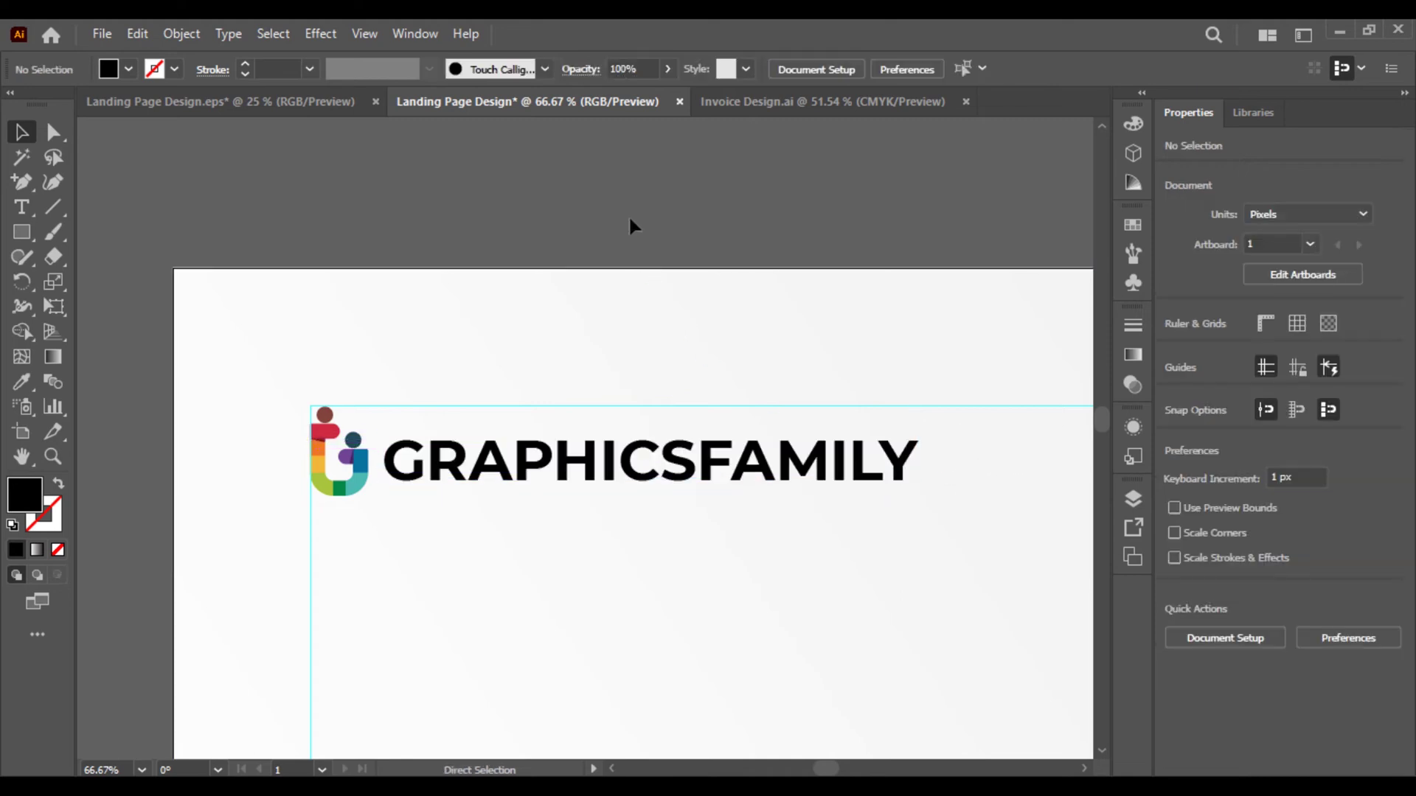
Scale the brand text down proportionally beside the logo icon to about 45.48 pt
key("ctrl+0")
left_click(295, 241)
left_click_drag(406, 230, 361, 241)
left_click(205, 133)
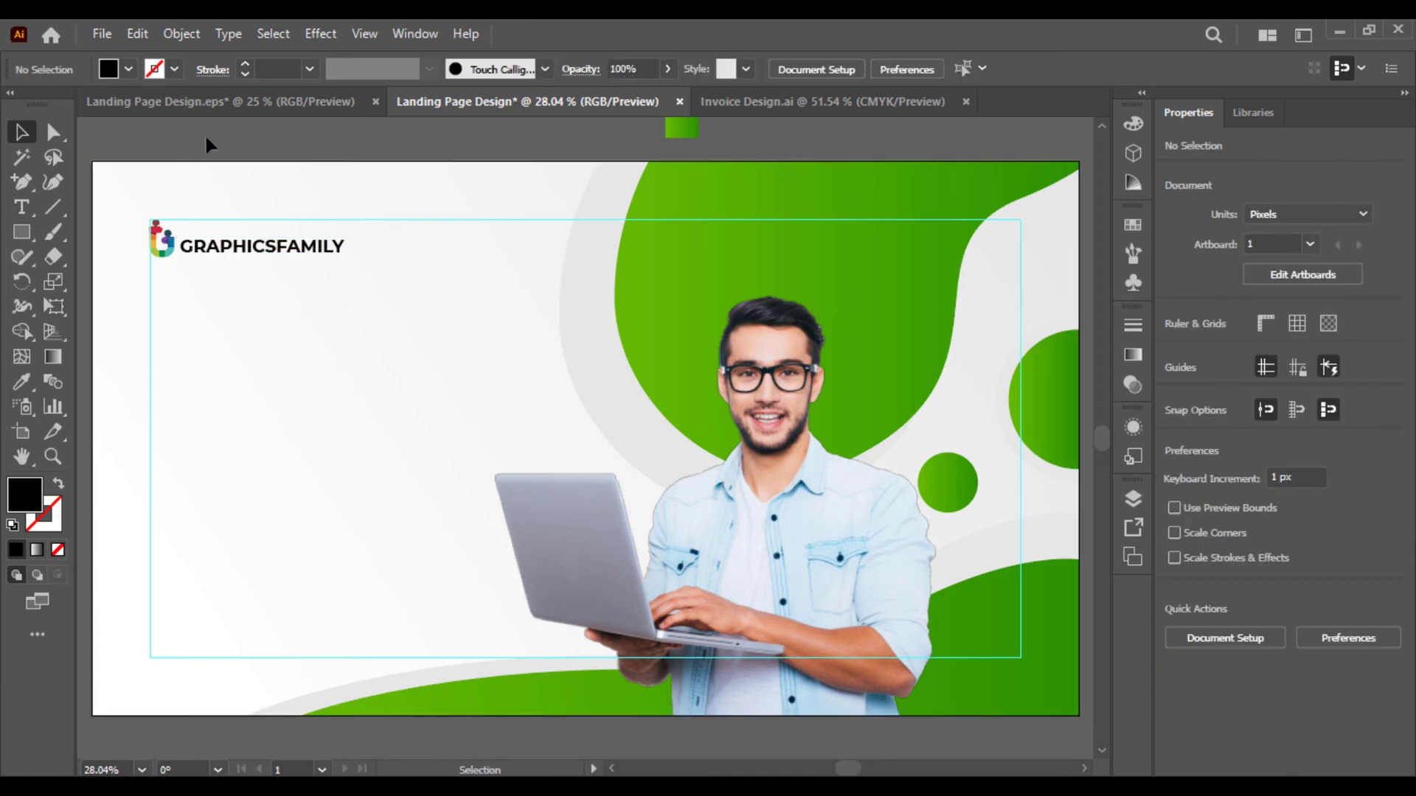
Change the brand text's weight to SemiBold and scale it down to about 43.23 pt
scroll(332, 243, "up", 1)
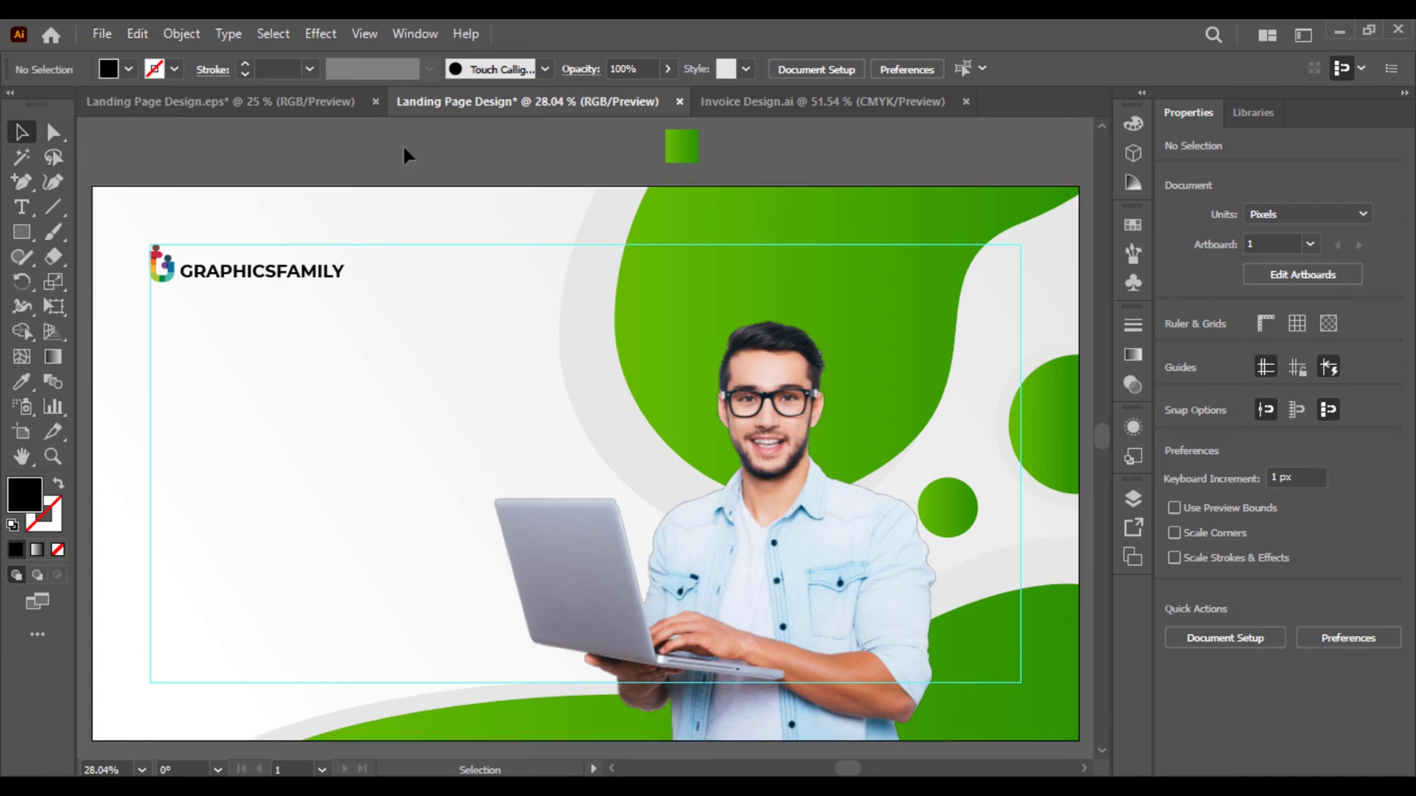
left_click(319, 273)
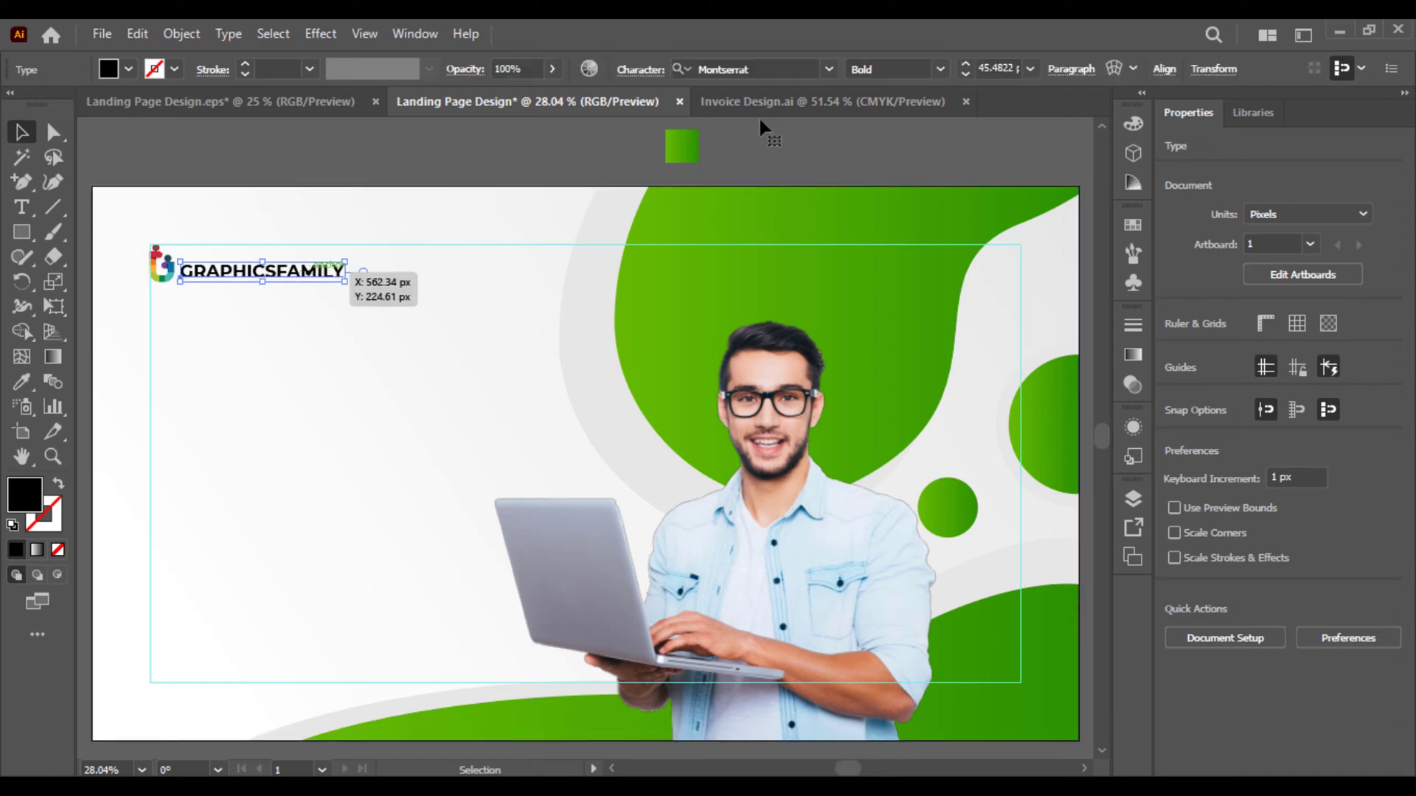
left_click(939, 69)
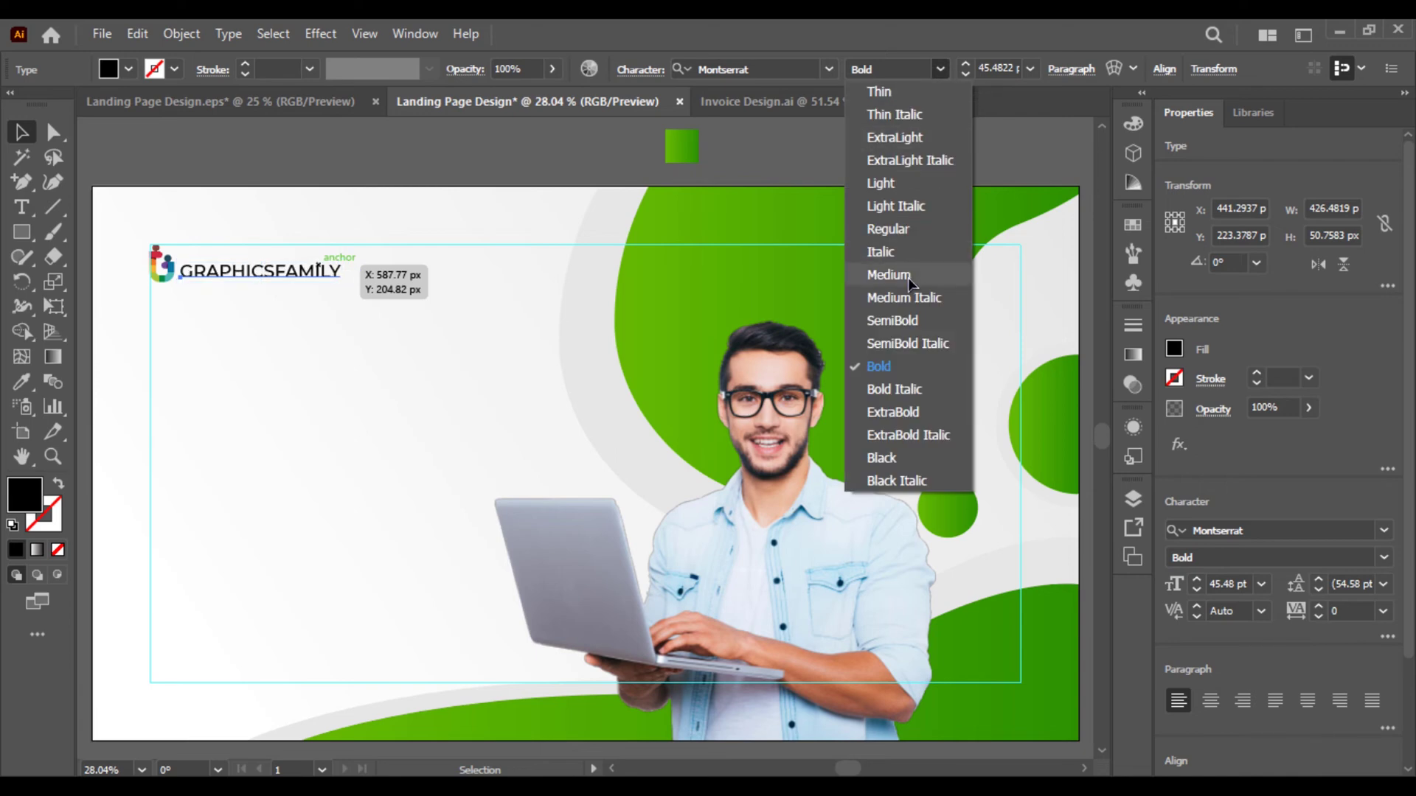
left_click(911, 322)
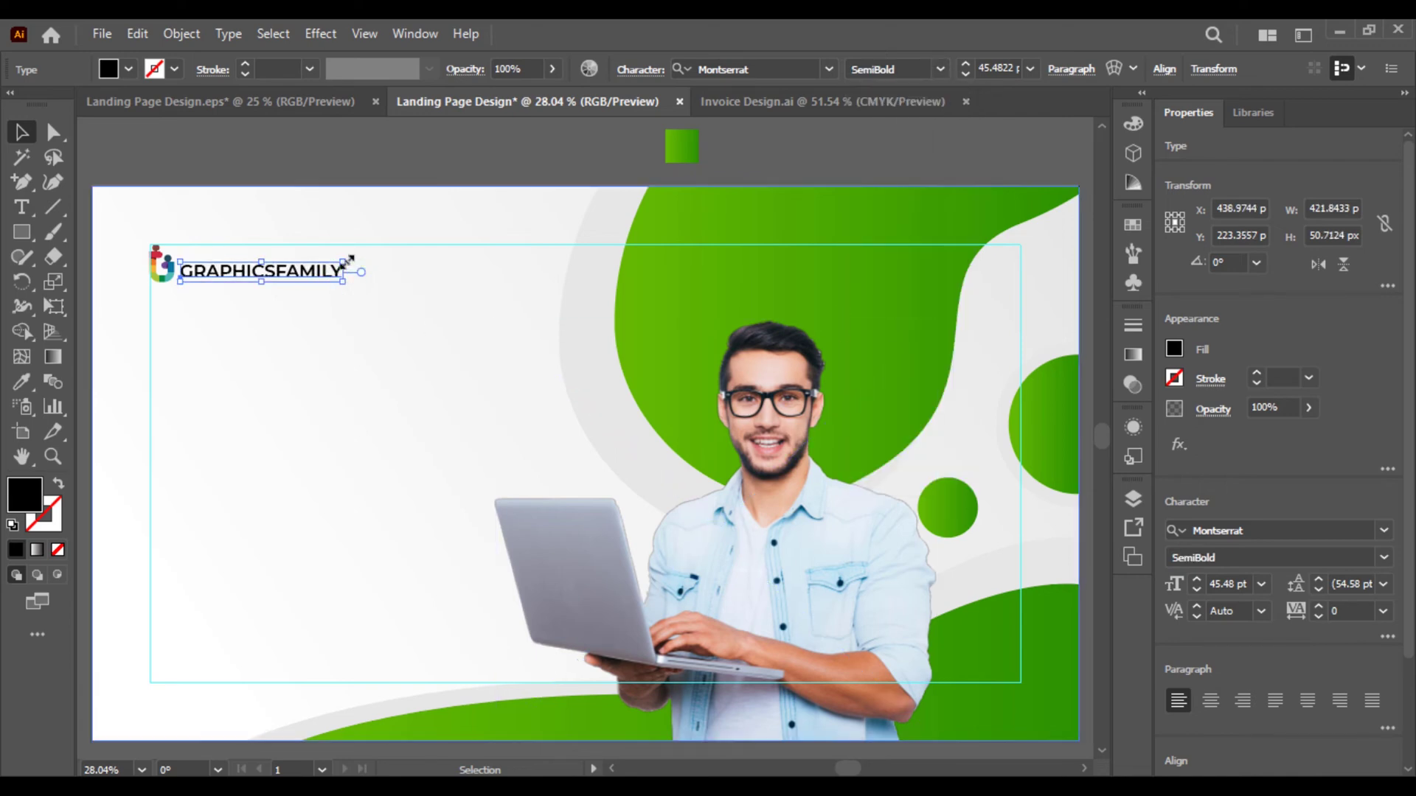
left_click_drag(347, 261, 334, 263)
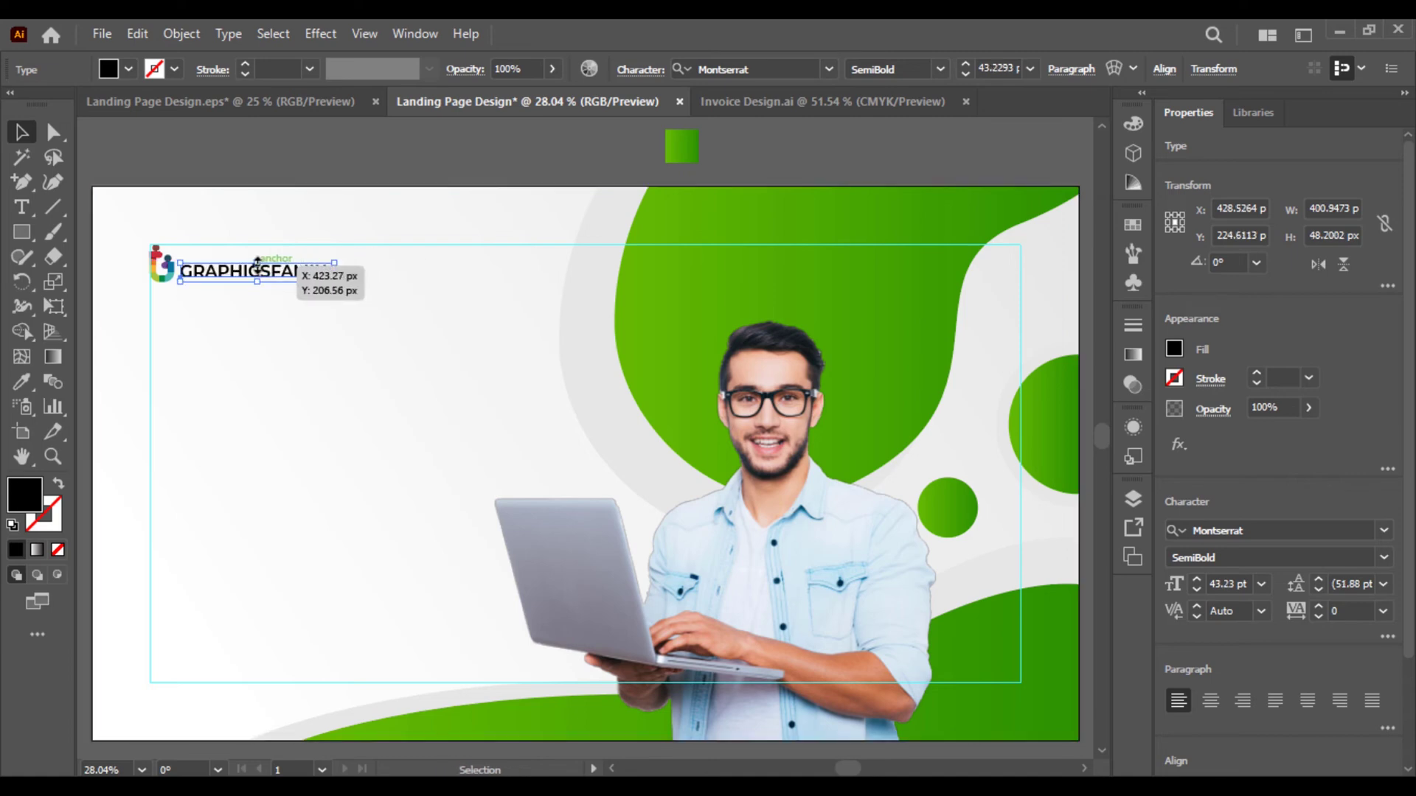
left_click(300, 142)
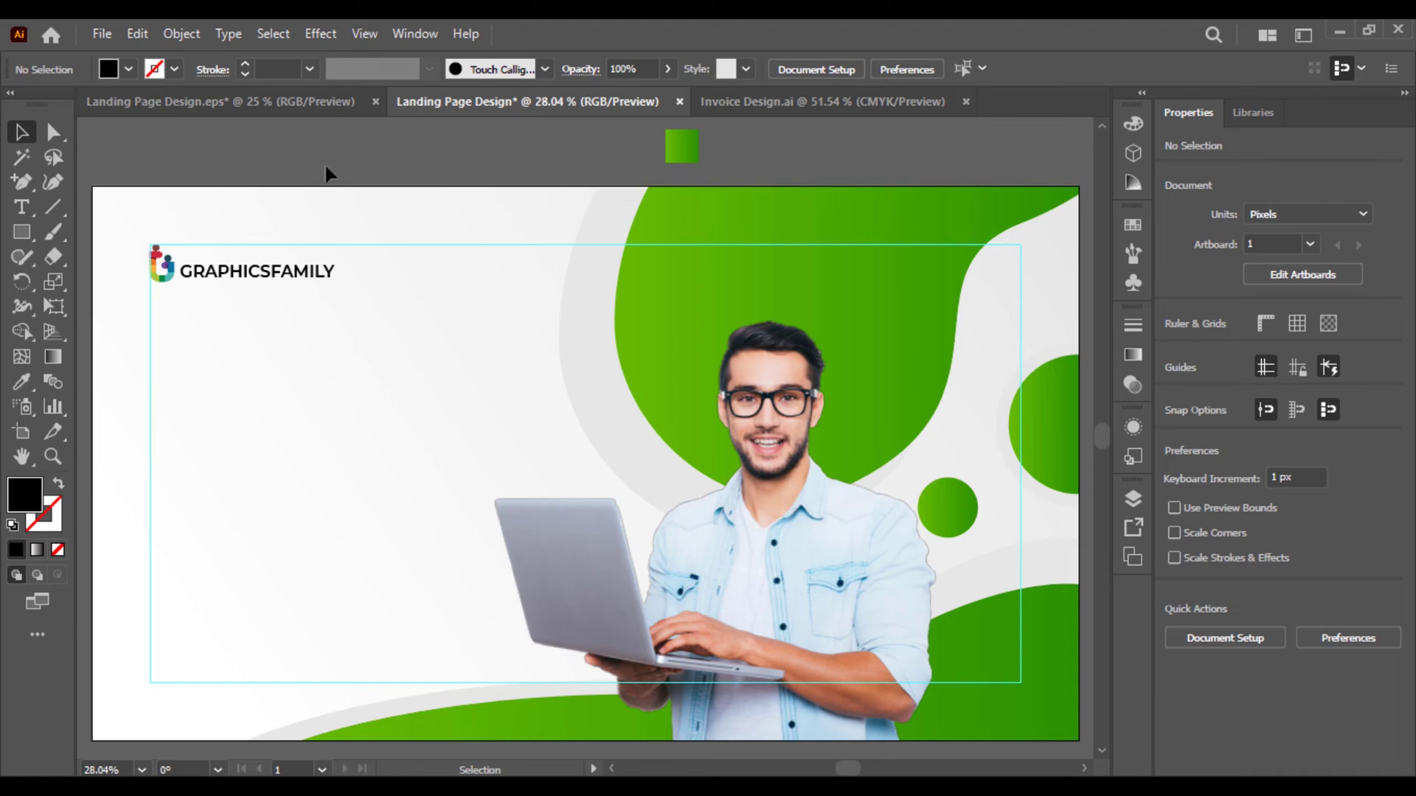
Paste the HOME, SERVICES, ABOUT, CONTACT and FAQ menu texts and place them in line to the right of the brand text
key("ctrl+f")
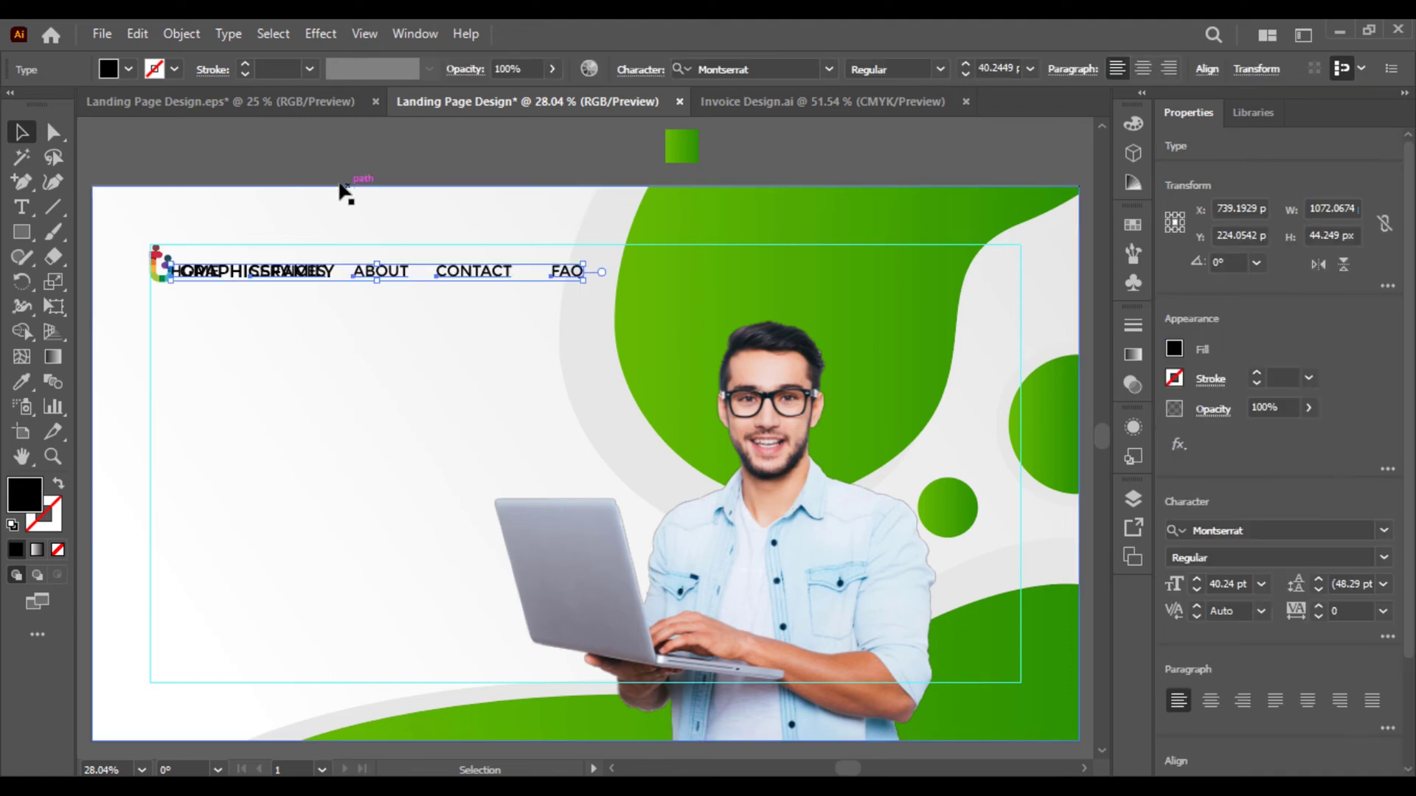
left_click_drag(362, 272, 647, 281)
left_click(782, 162)
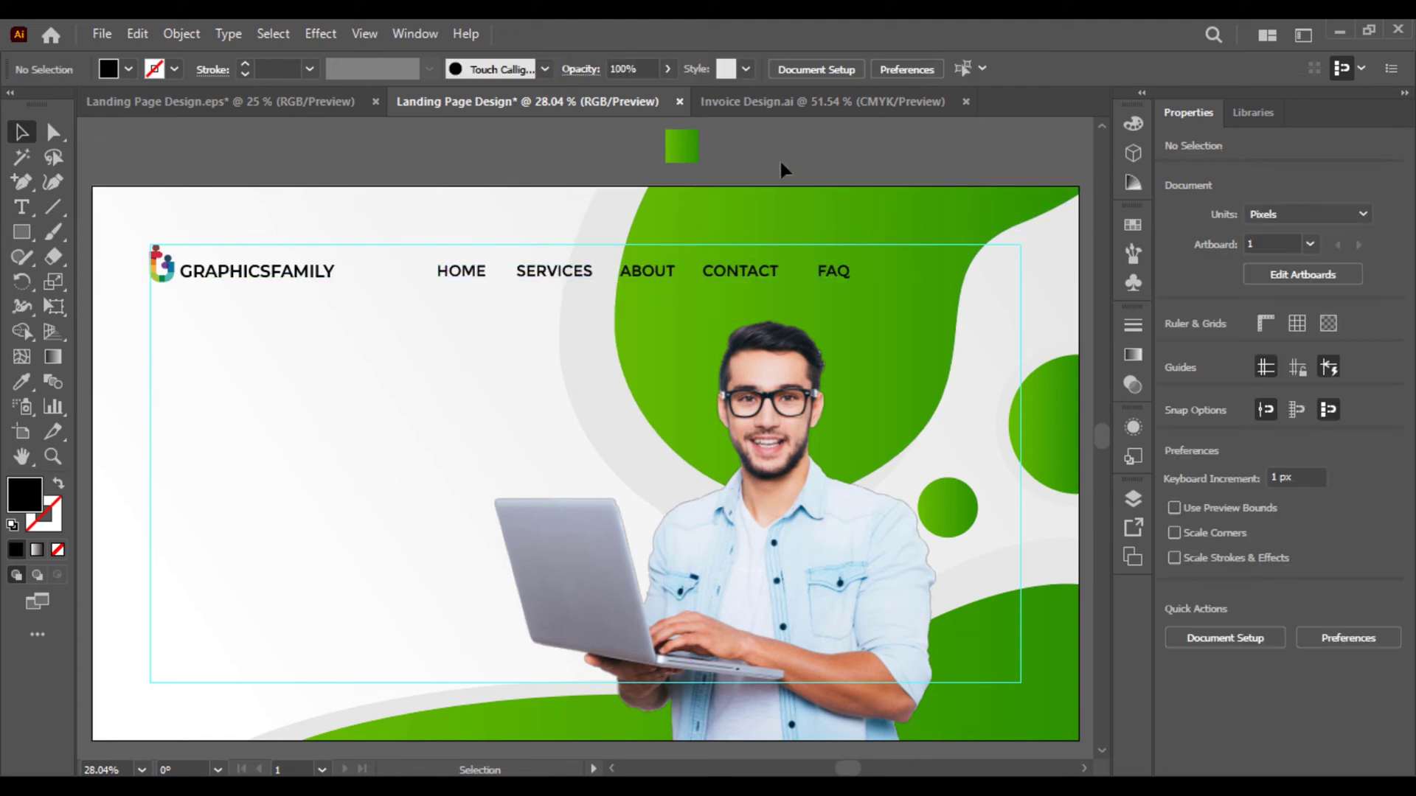
Draw a 402 × 61 px black rectangle between FAQ and the right margin guide, and fully round its ends
key("ctrl+plus")
key("ctrl+plus")
left_click_drag(781, 164, 190, 409)
left_click_drag(21, 232, 774, 360)
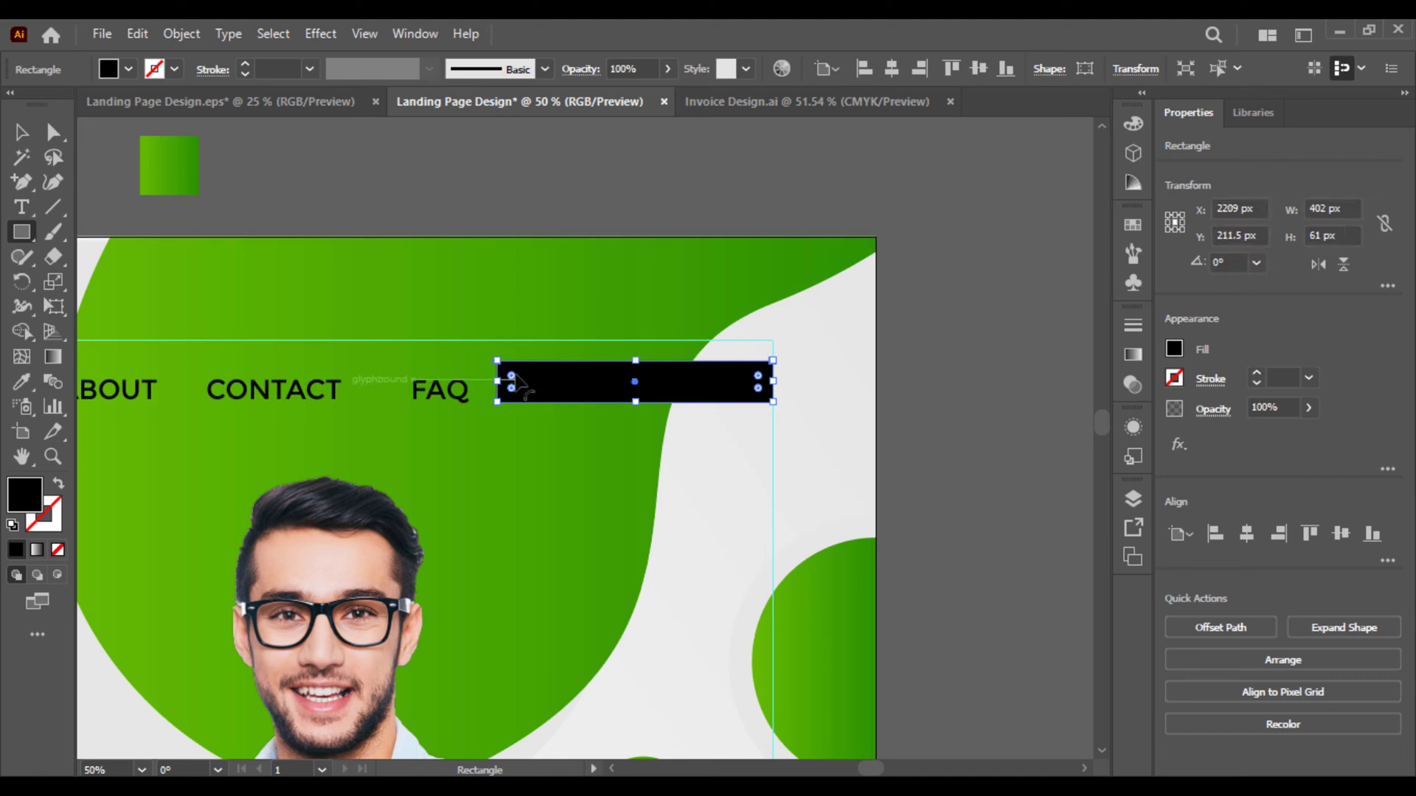
left_click_drag(516, 381, 620, 405)
Shift the five menu texts, HOME through FAQ, together about 26 px to the left, away from the rounded rectangle
left_click_drag(451, 315, 790, 341)
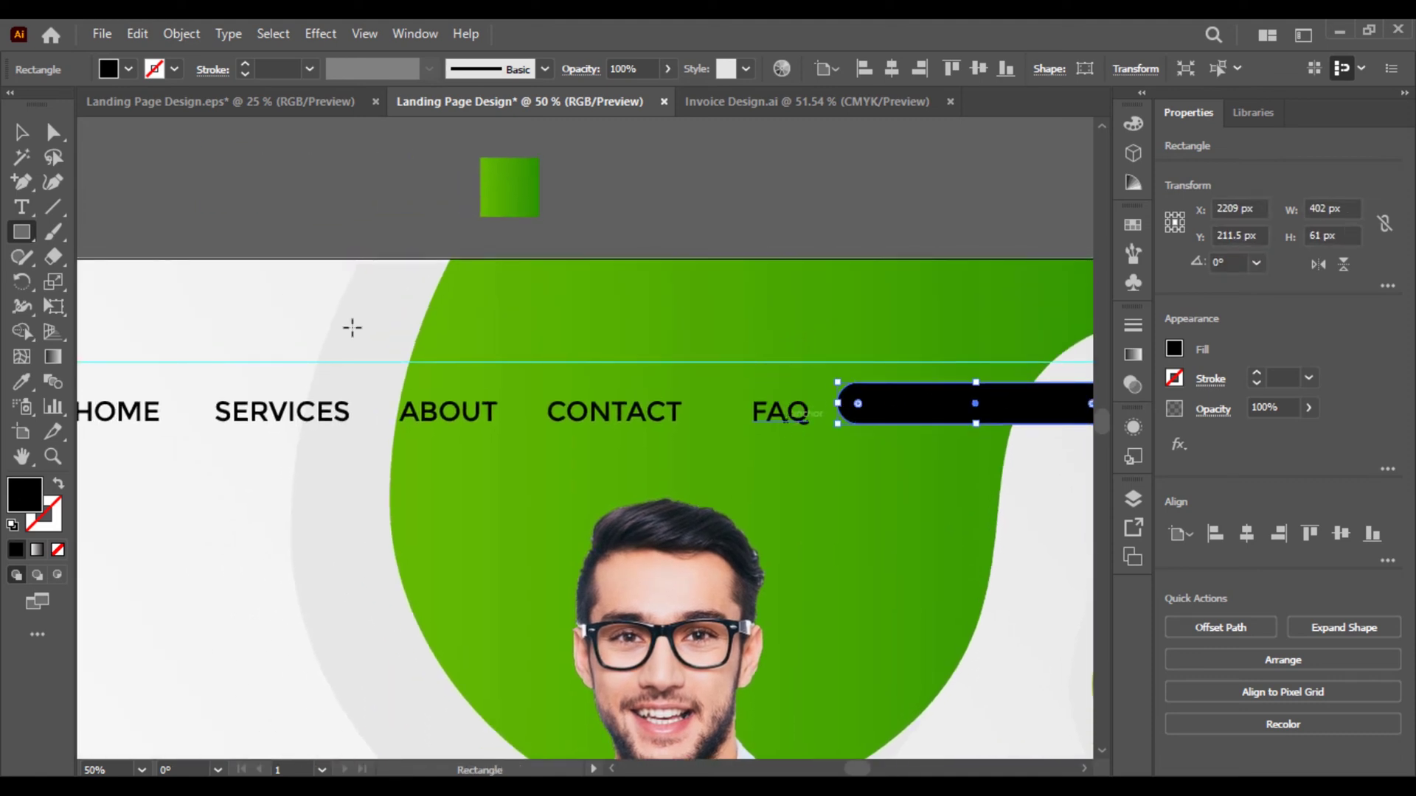
left_click(22, 133)
left_click(784, 414)
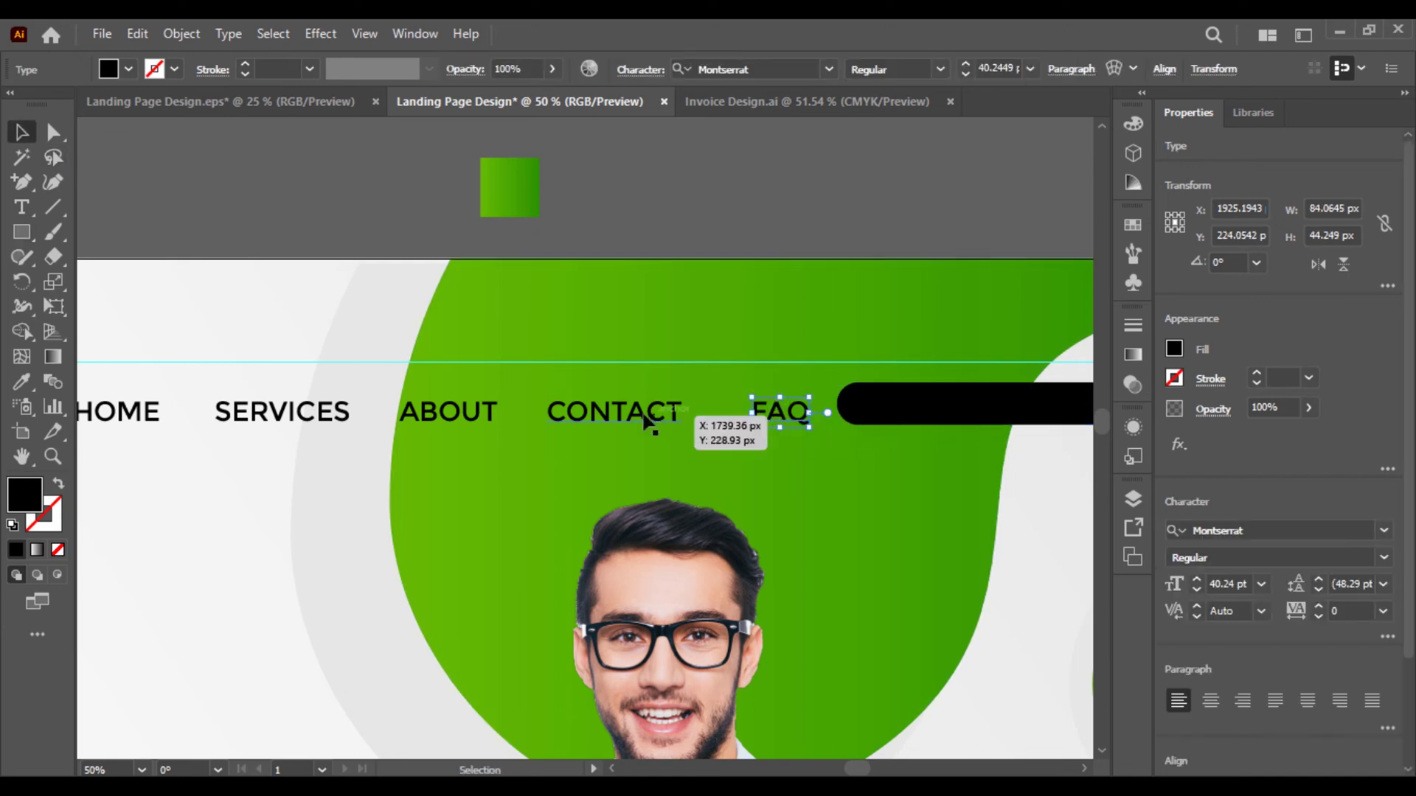
left_click(570, 419, "shift")
left_click(472, 413, "shift")
left_click(318, 416, "shift")
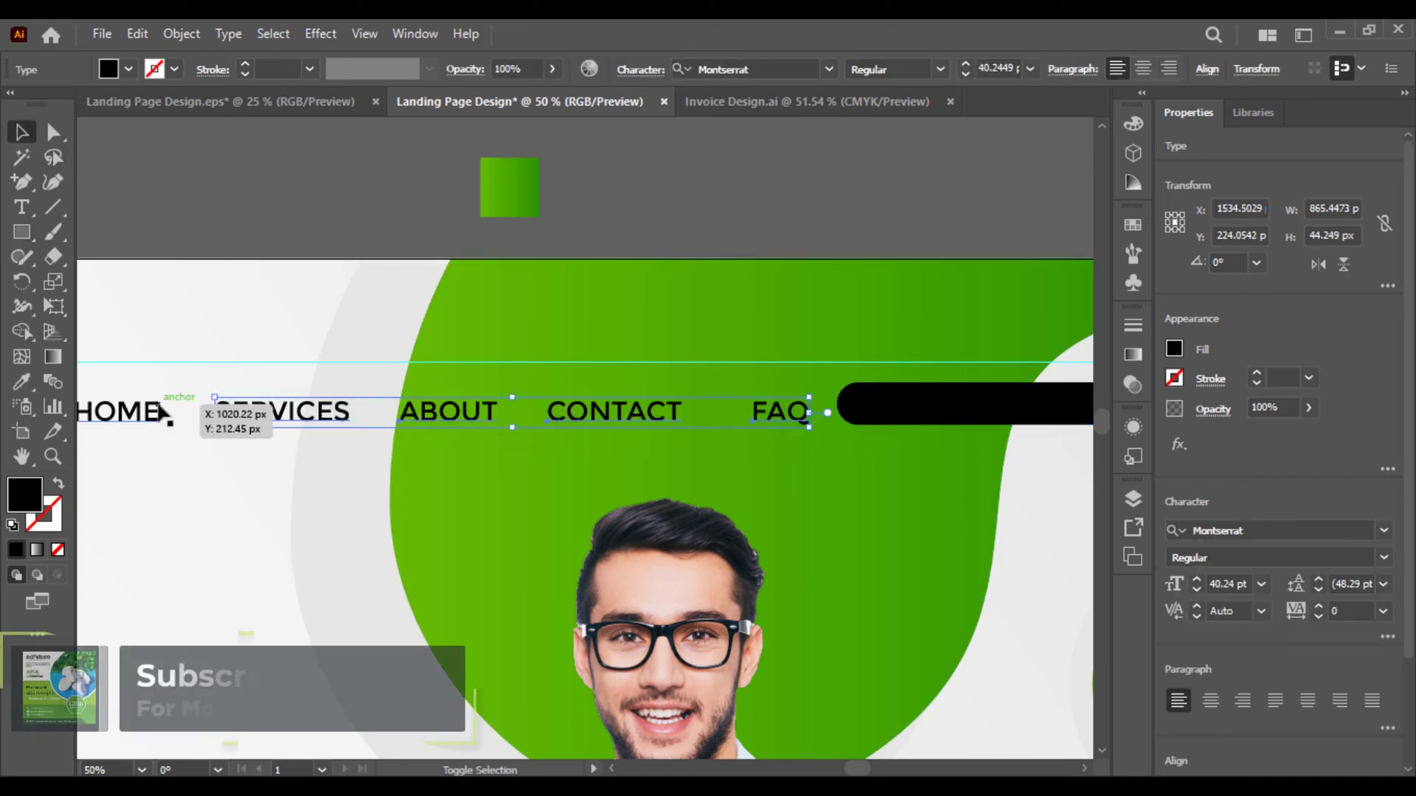
left_click(118, 411, "shift")
key("ctrl+minus")
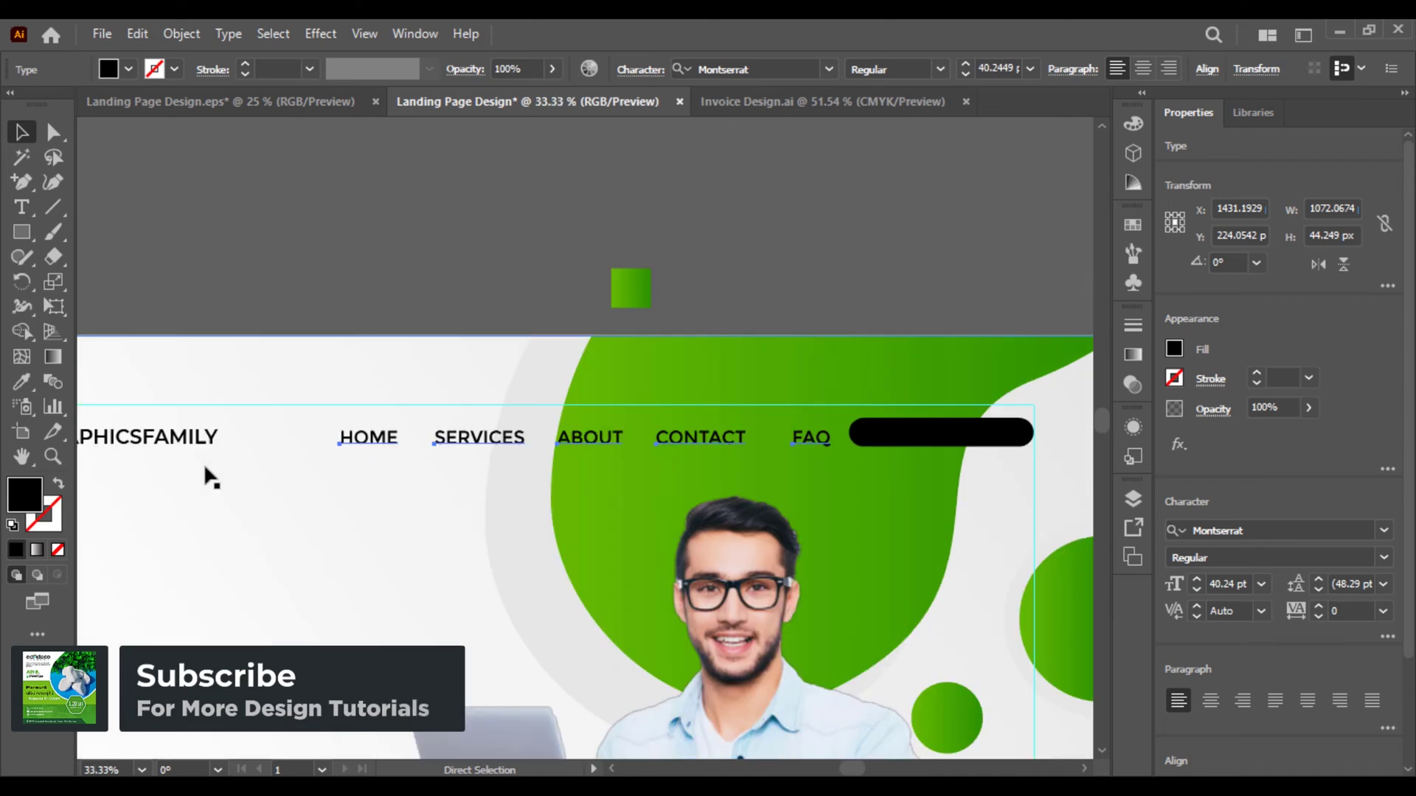
key("ctrl+minus")
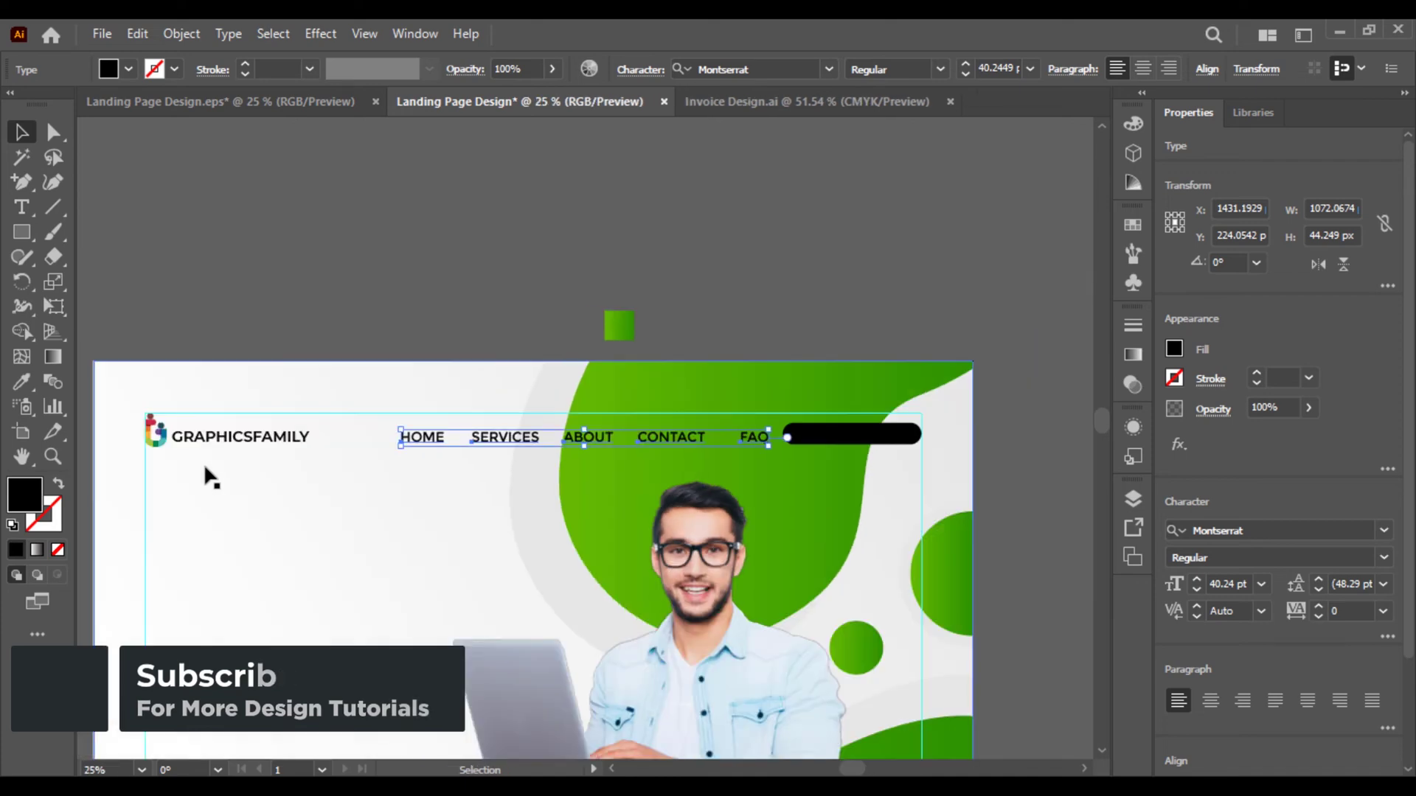
key("Left")
key("Left")
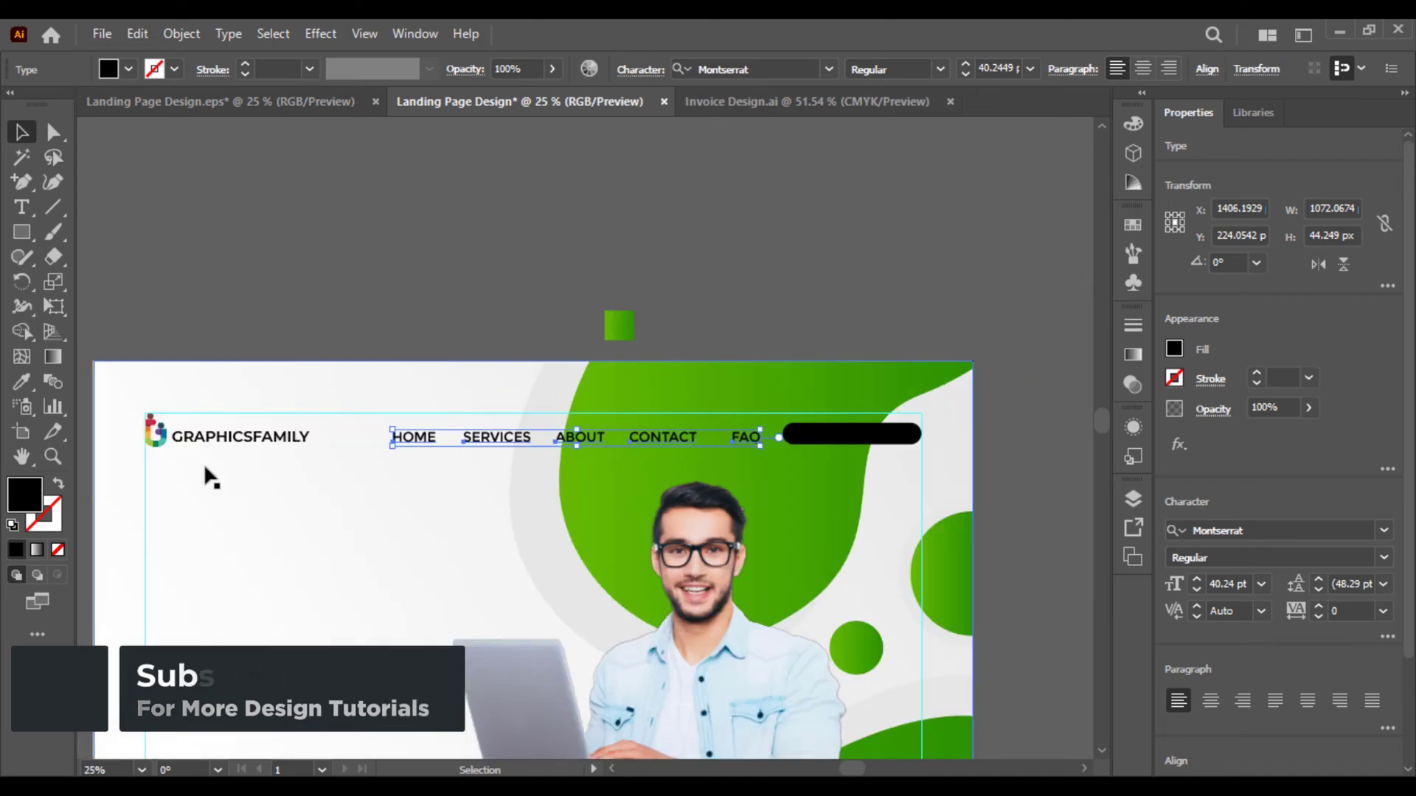
left_click(780, 368)
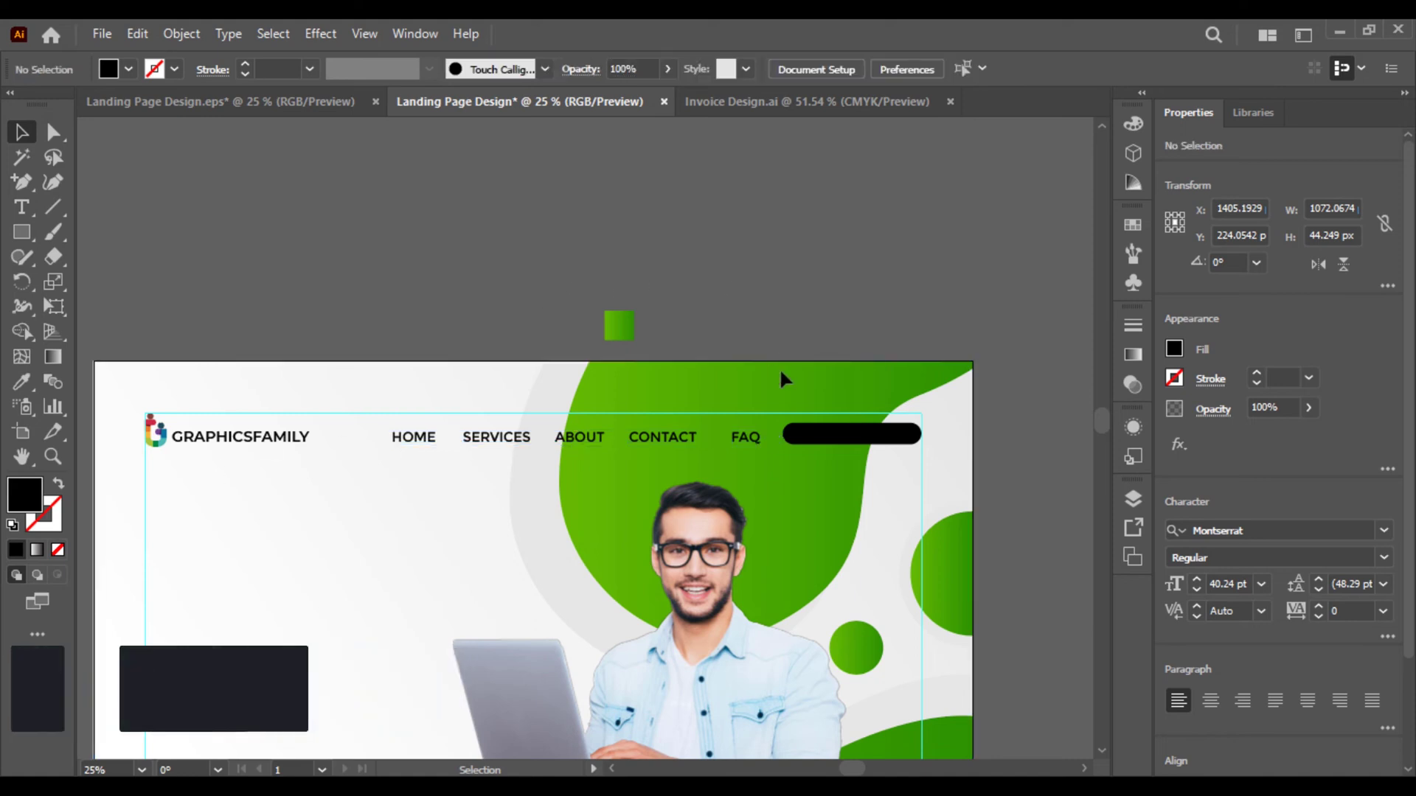
Move the black rounded rectangle down about 9 px to line up vertically with the menu text
left_click(848, 439)
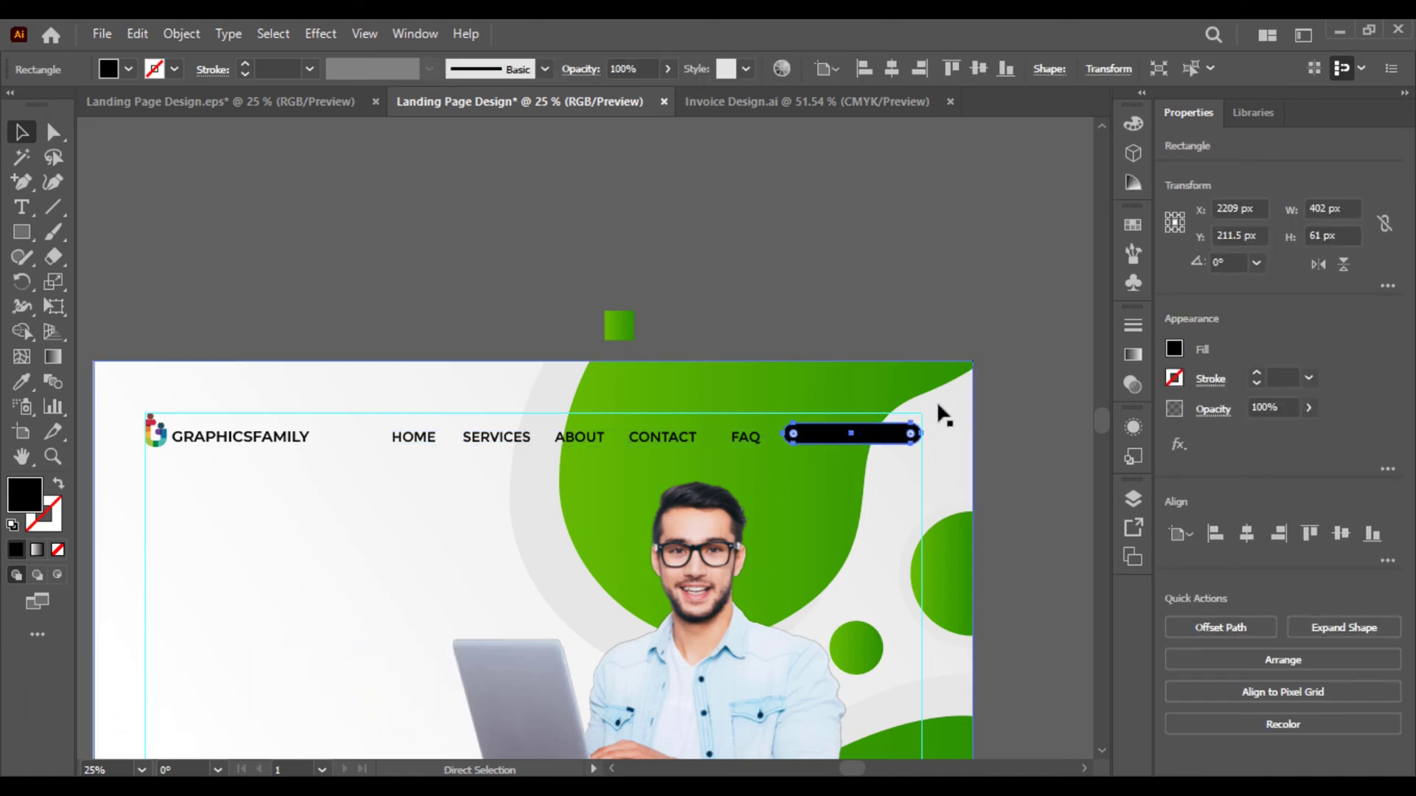
key("ctrl+equal")
key("ctrl+equal")
key("ctrl+equal")
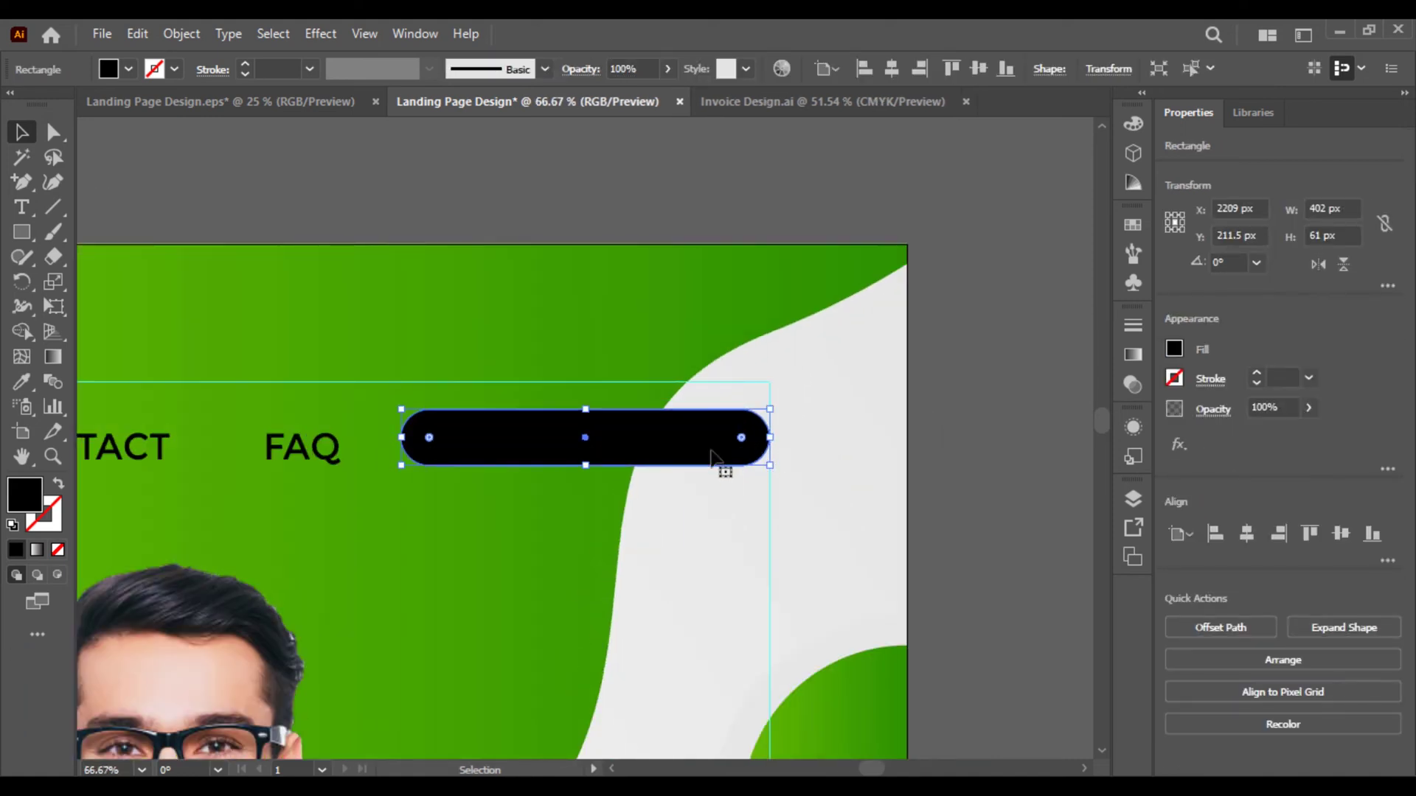
left_click_drag(711, 452, 712, 454)
left_click(562, 178)
Fill the black rounded rectangle with a linear gradient from white to the green sampled from the background shape
left_click(594, 452)
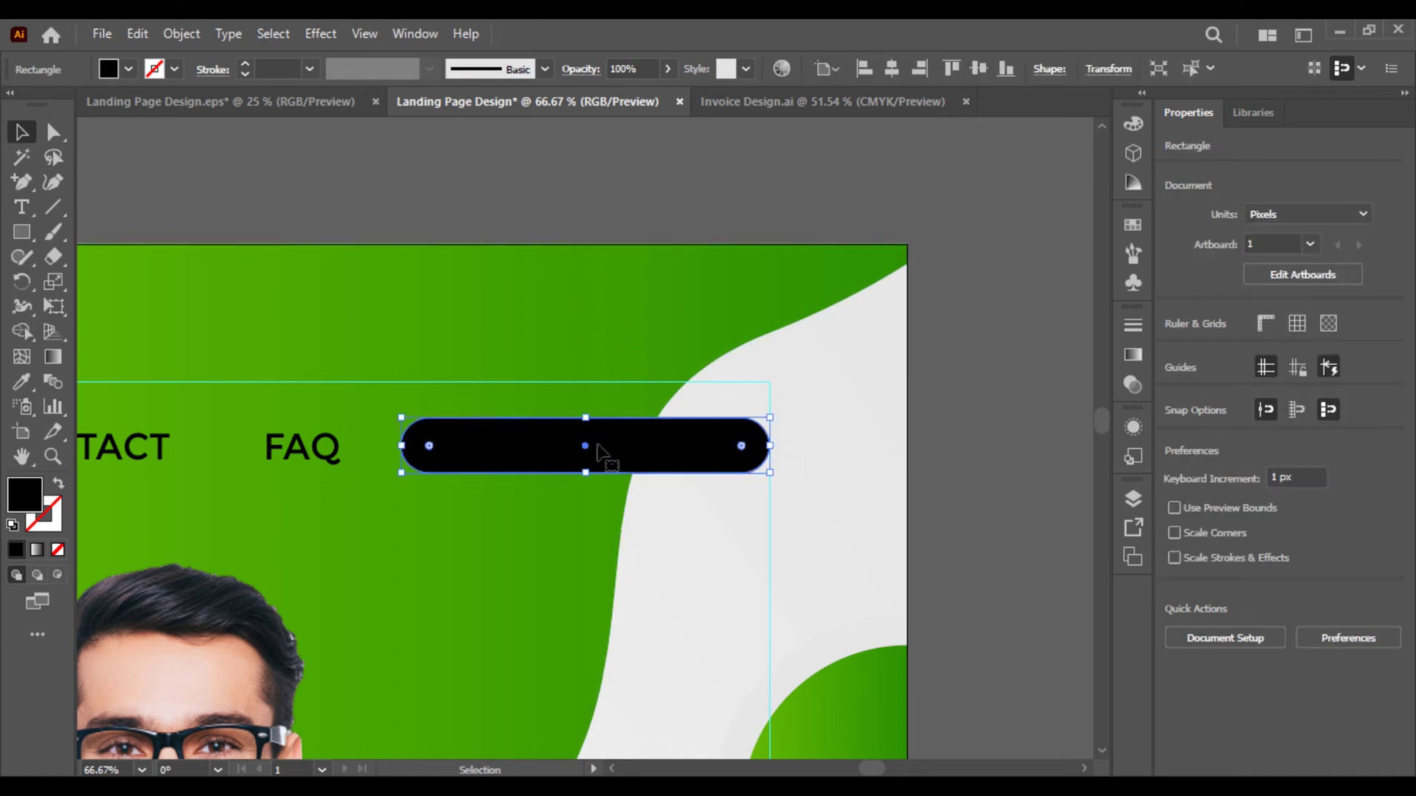
left_click(35, 552)
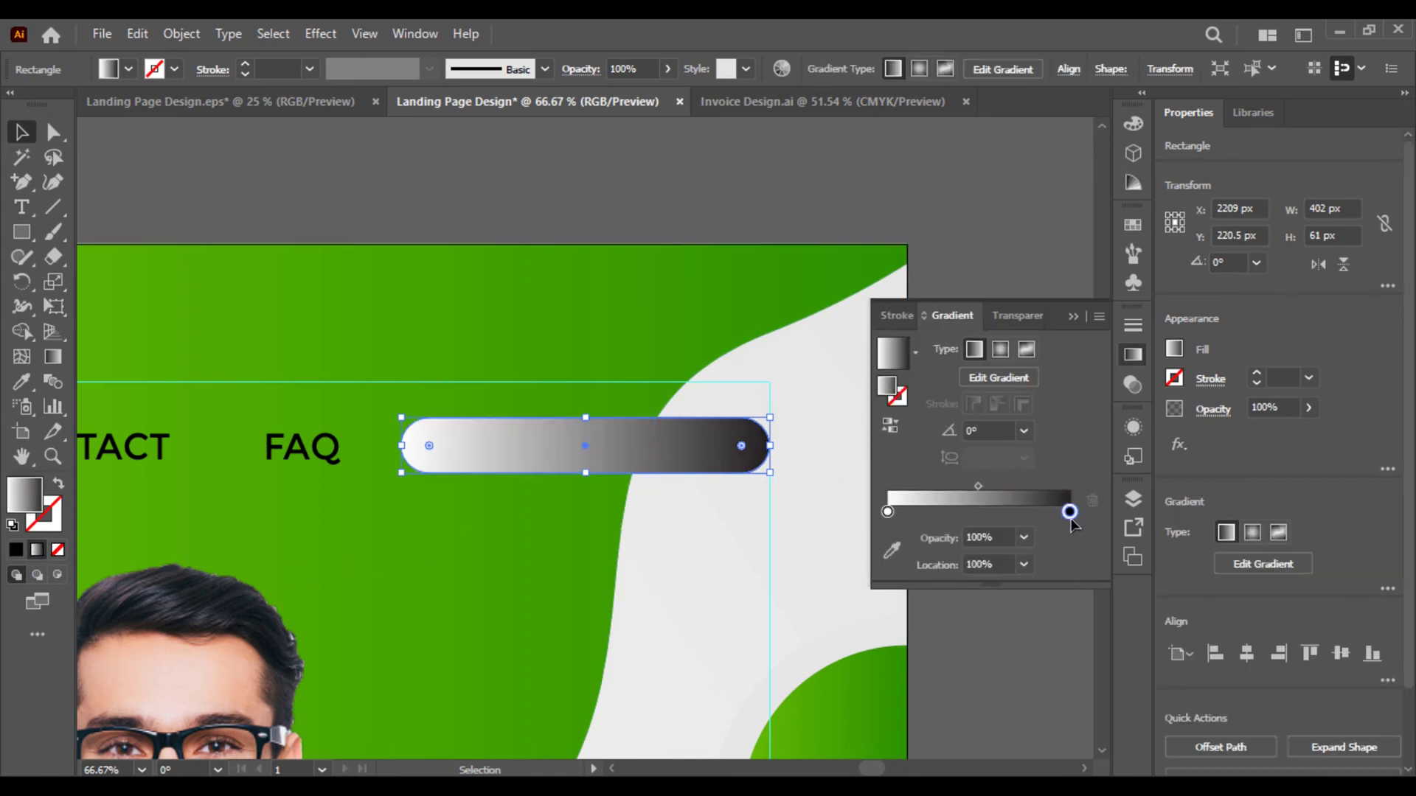
double_click(1069, 513)
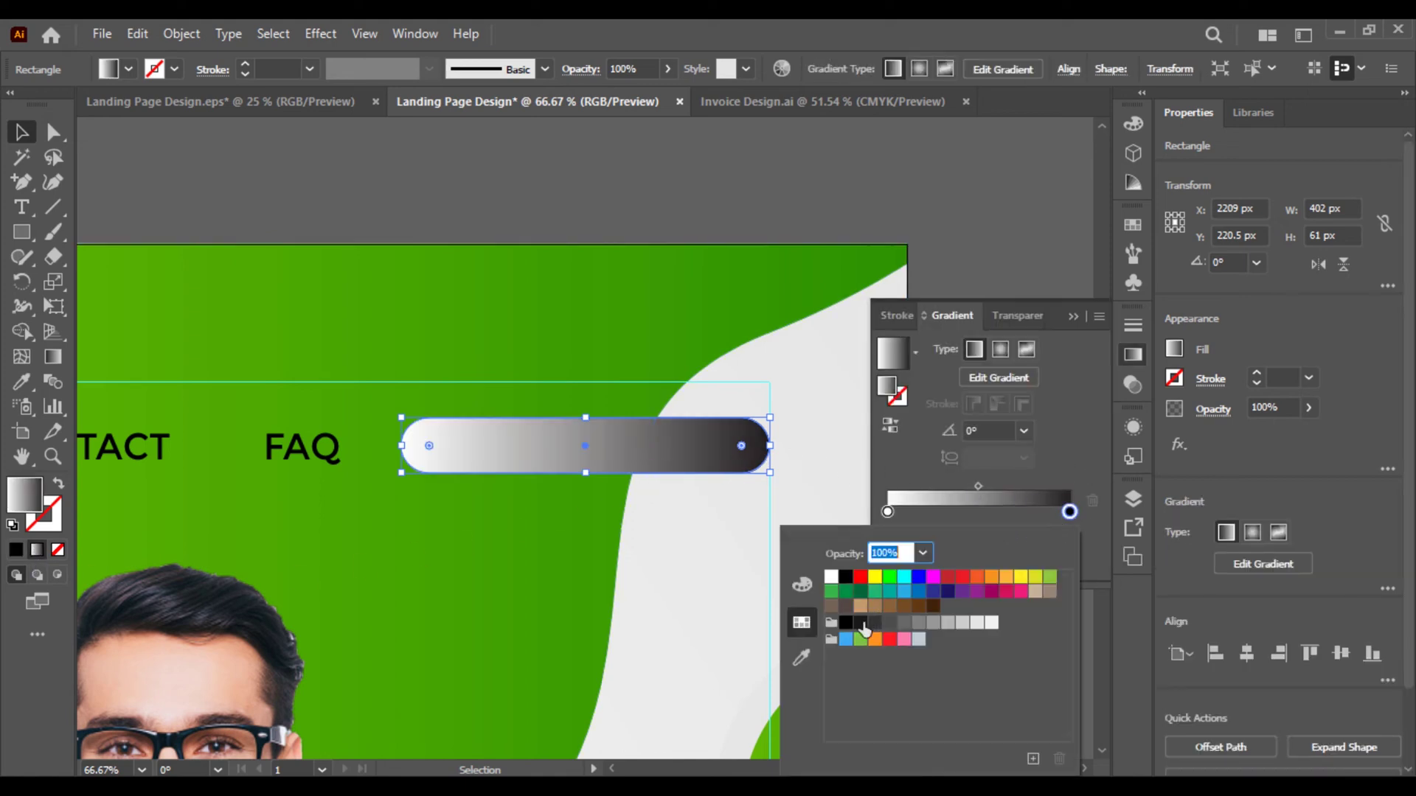
left_click(802, 659)
left_click(639, 304)
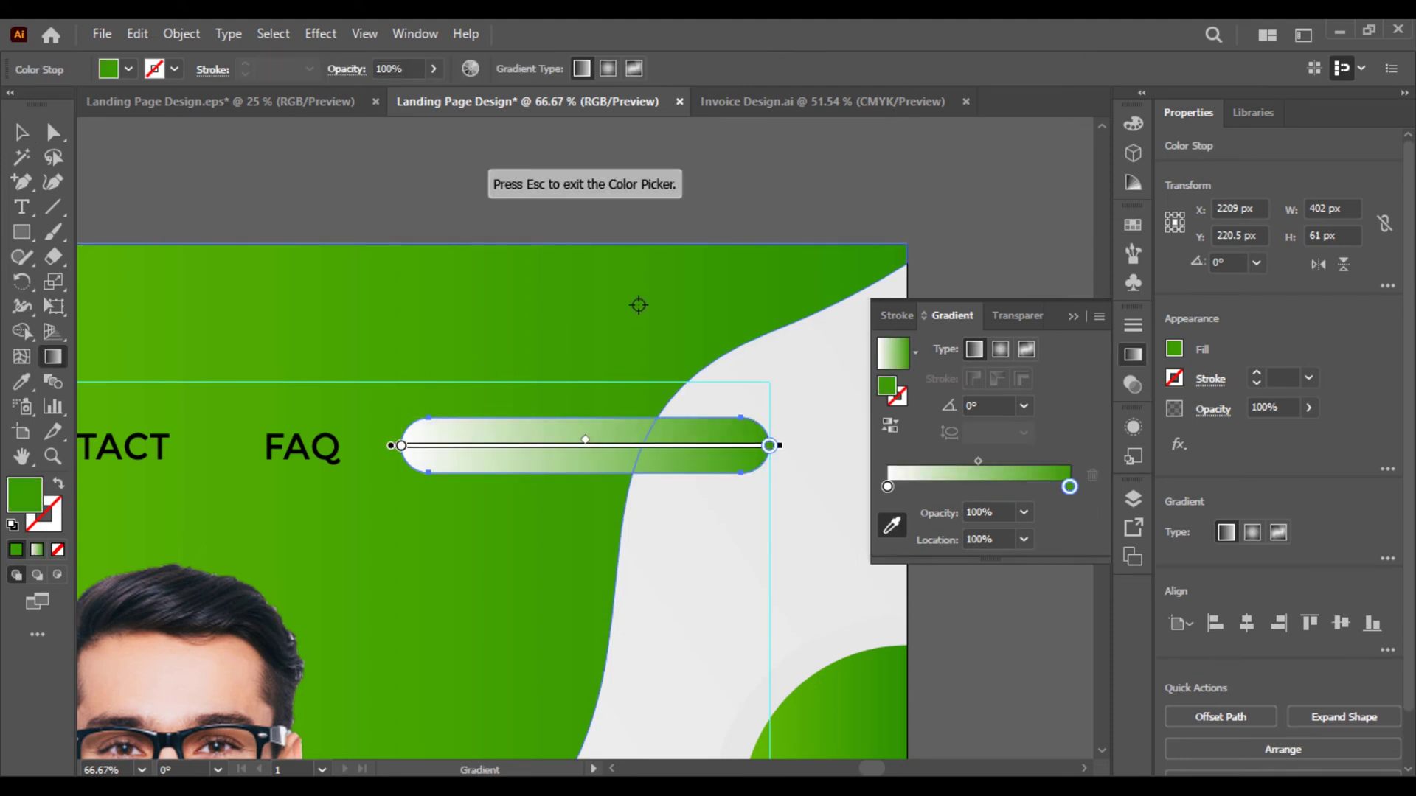
key("Escape")
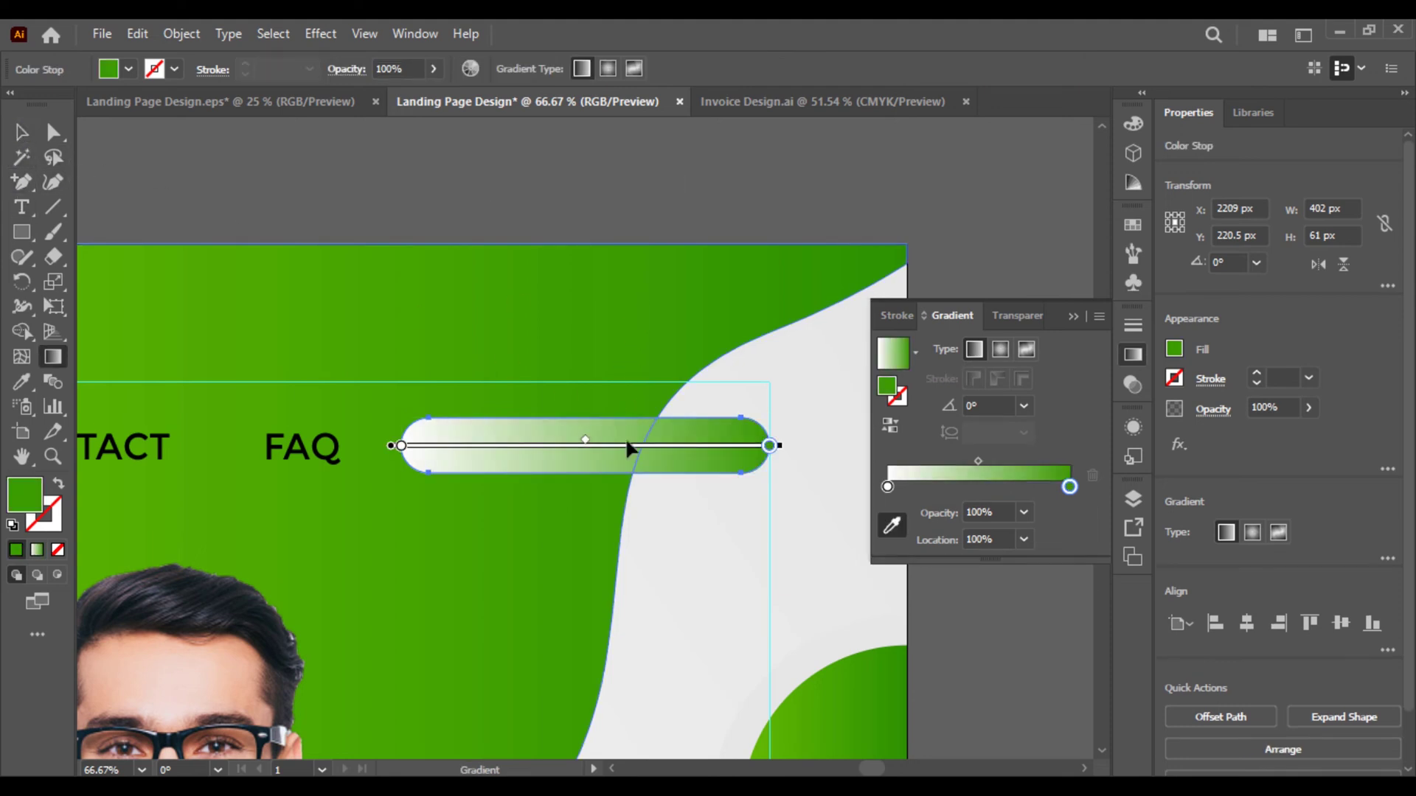
Shift the rounded rectangle's gradient to the right so that more of its left end is white, and deselect it
left_click_drag(627, 444, 715, 446)
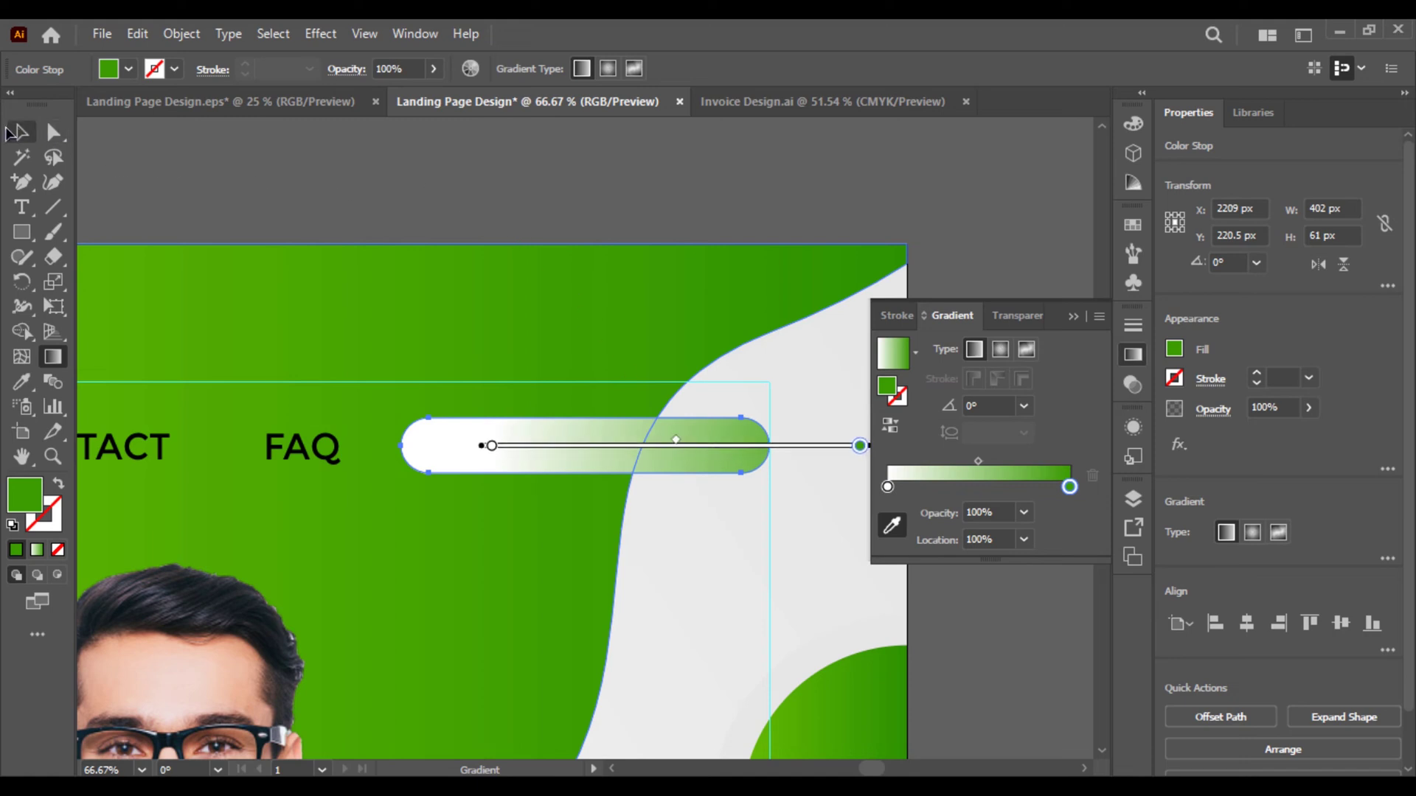
left_click(22, 132)
left_click(375, 179)
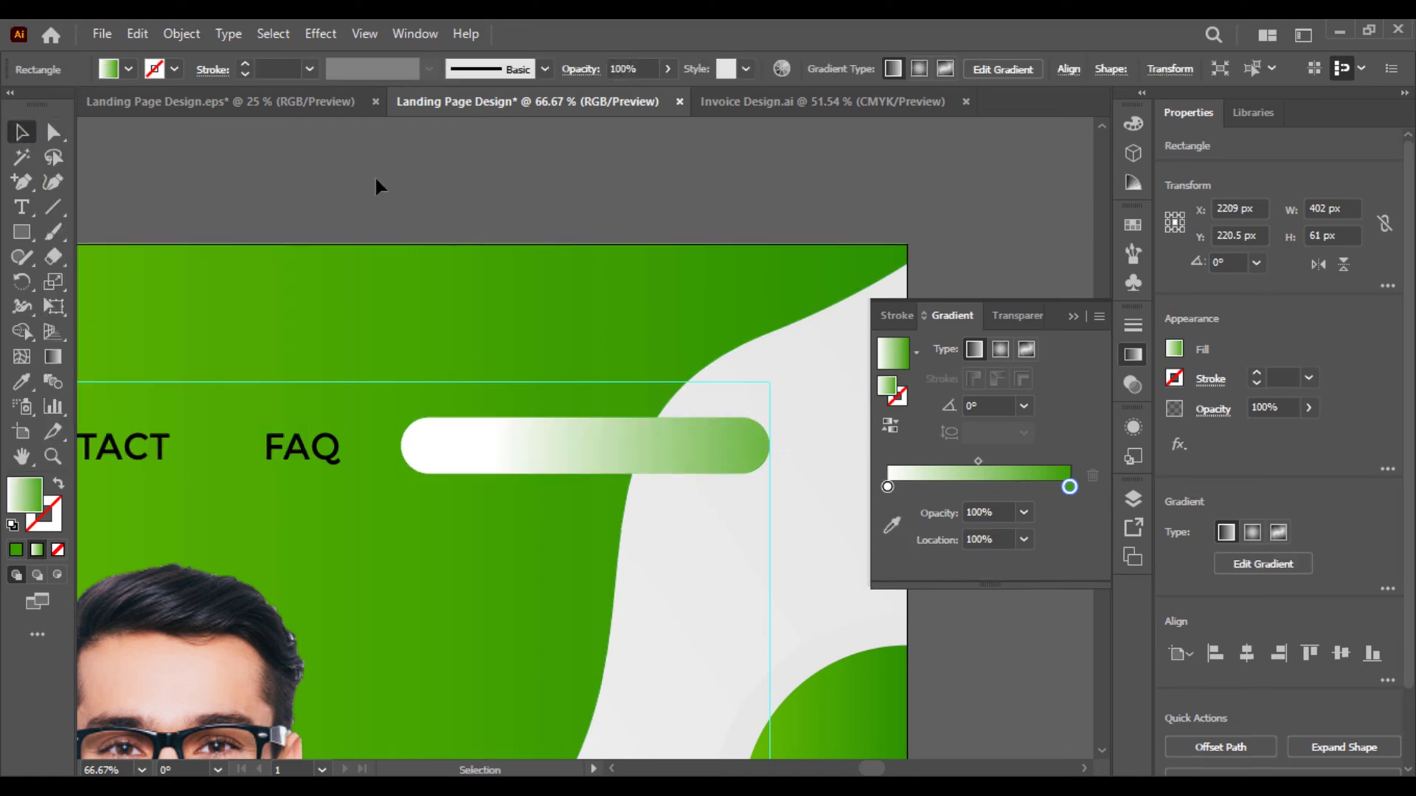
Paste the magnifier icon with the SEARCH text and place it inside the white end of the rounded rectangle, vertically centred
key("ctrl+f")
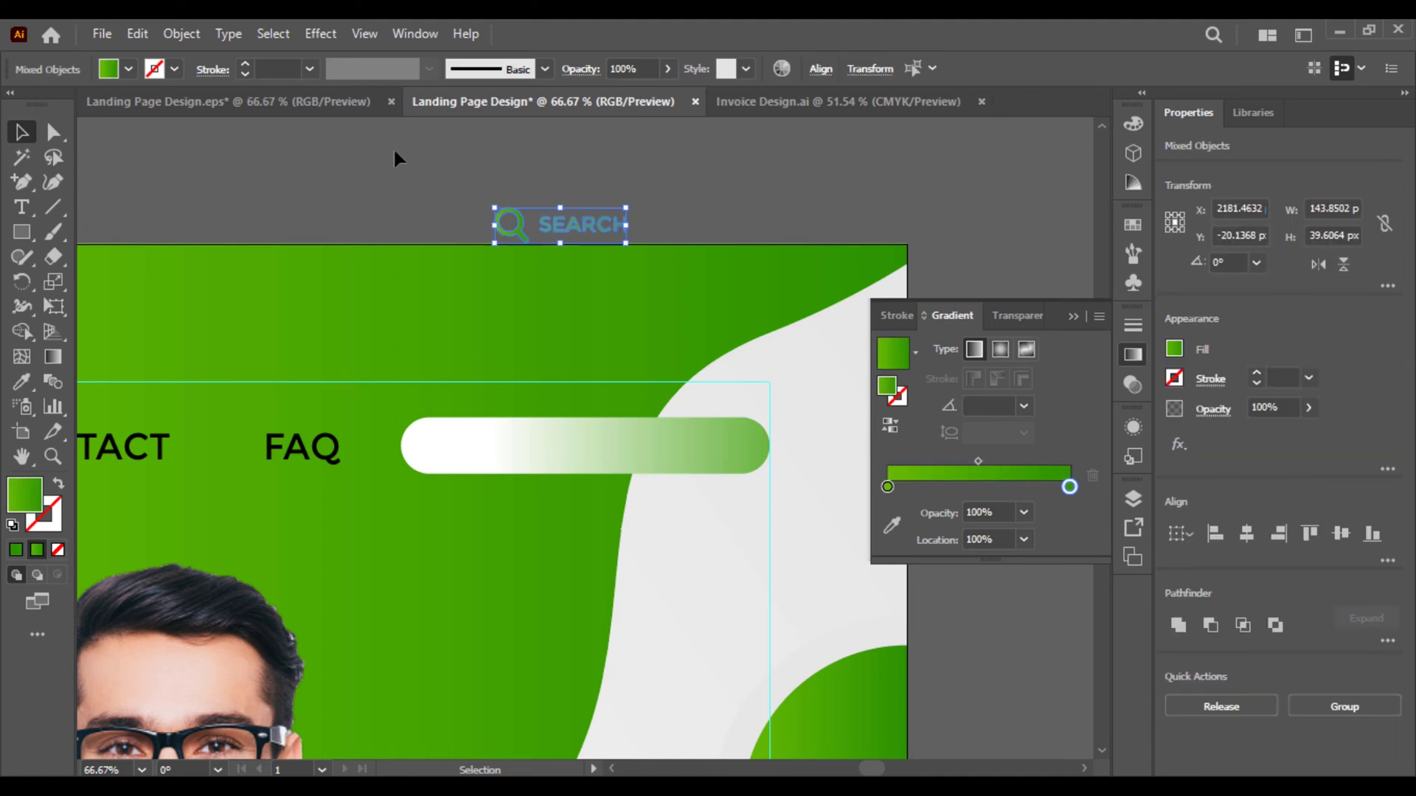
left_click_drag(560, 221, 498, 457)
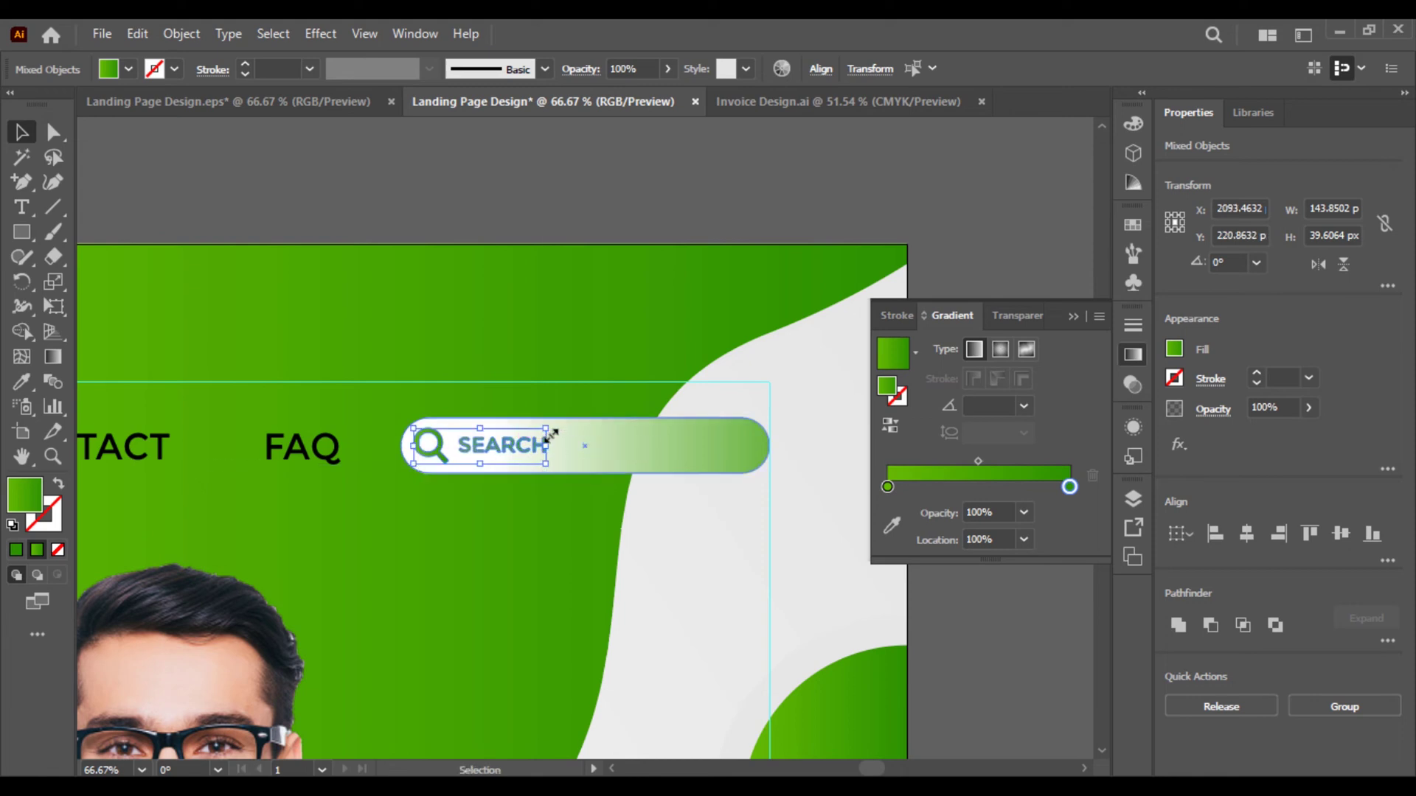
key("Left")
key("Down")
key("Down")
key("Down")
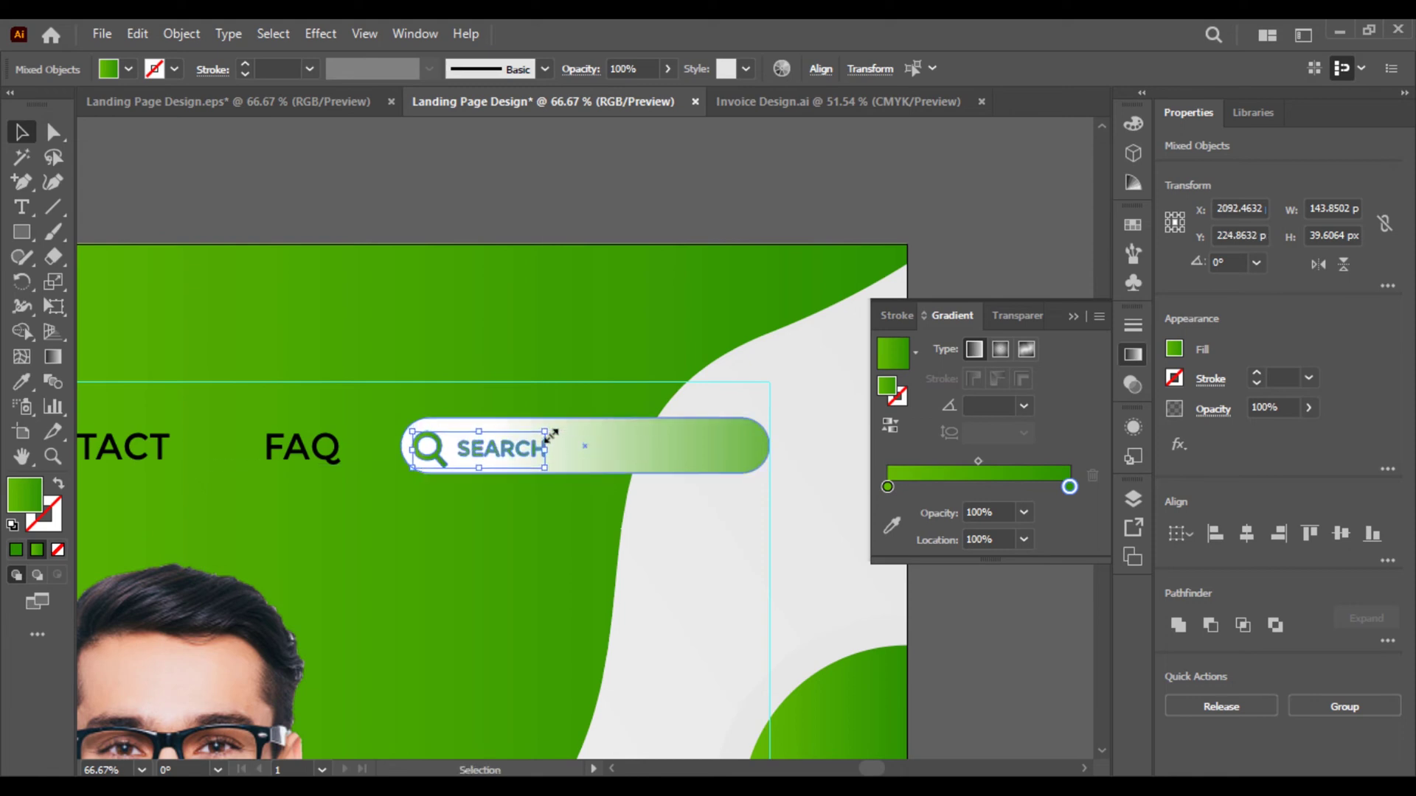
key("Up")
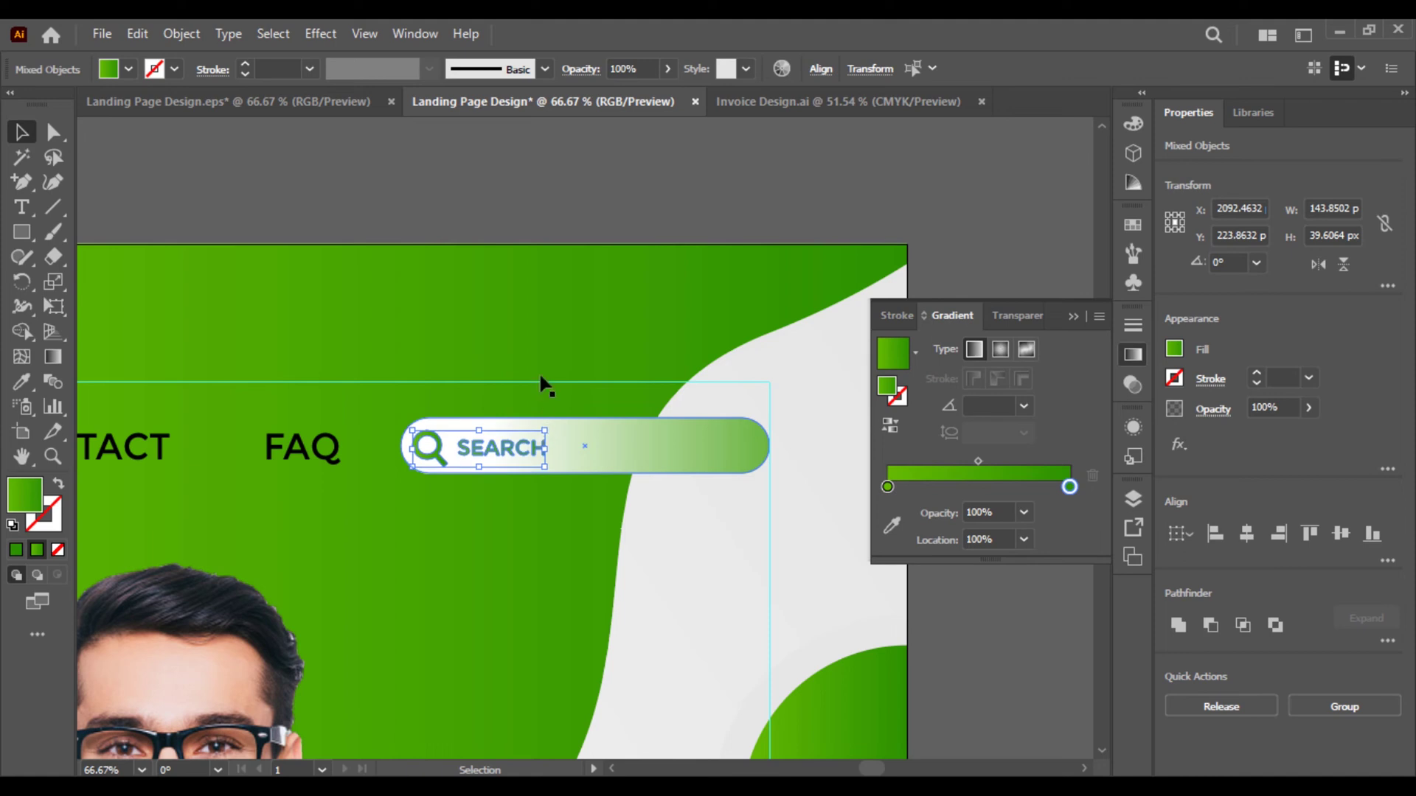
left_click(542, 206)
Nudge the five menu texts, HOME through FAQ, together slightly left, away from the search button
key("ctrl+0")
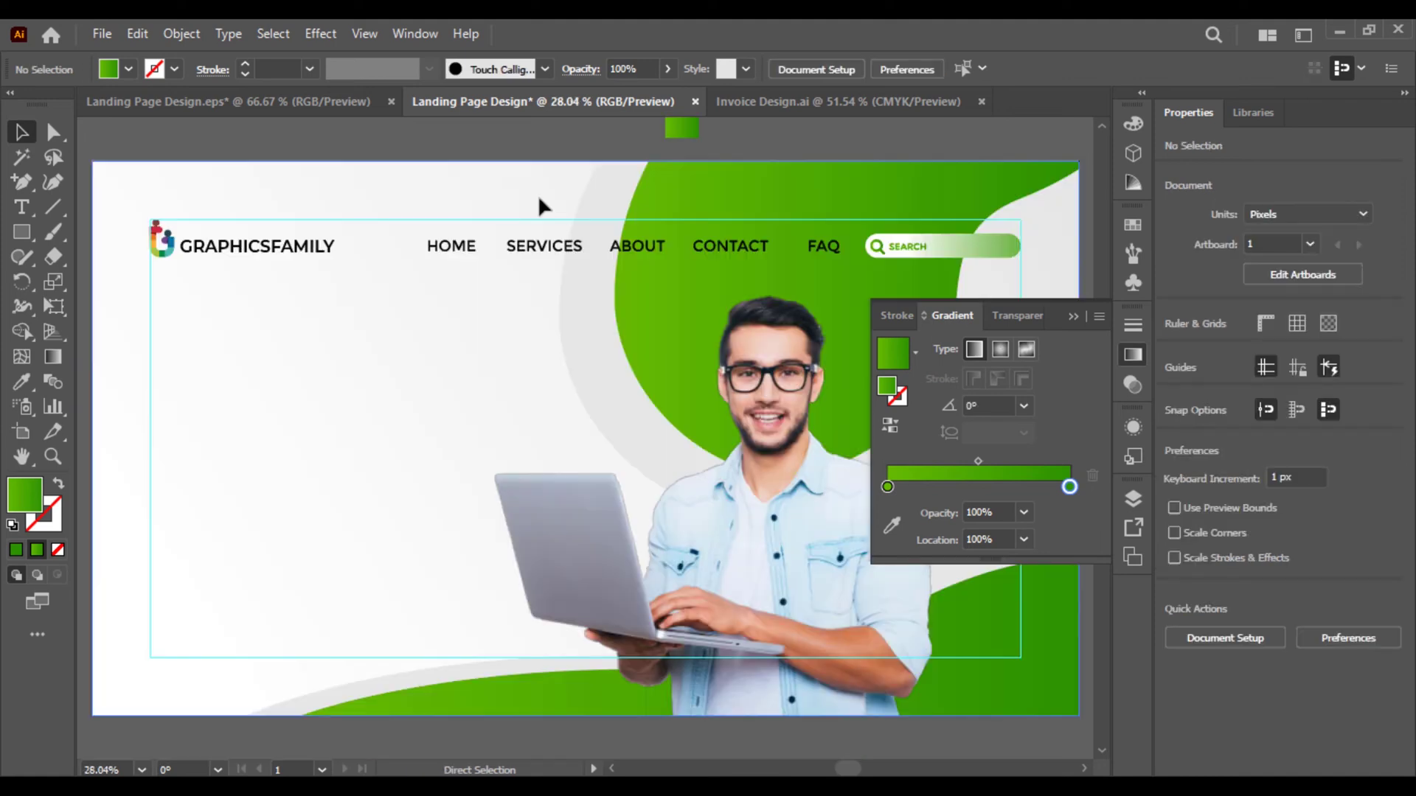
left_click(826, 247)
left_click(717, 245, "shift")
left_click(634, 248, "shift")
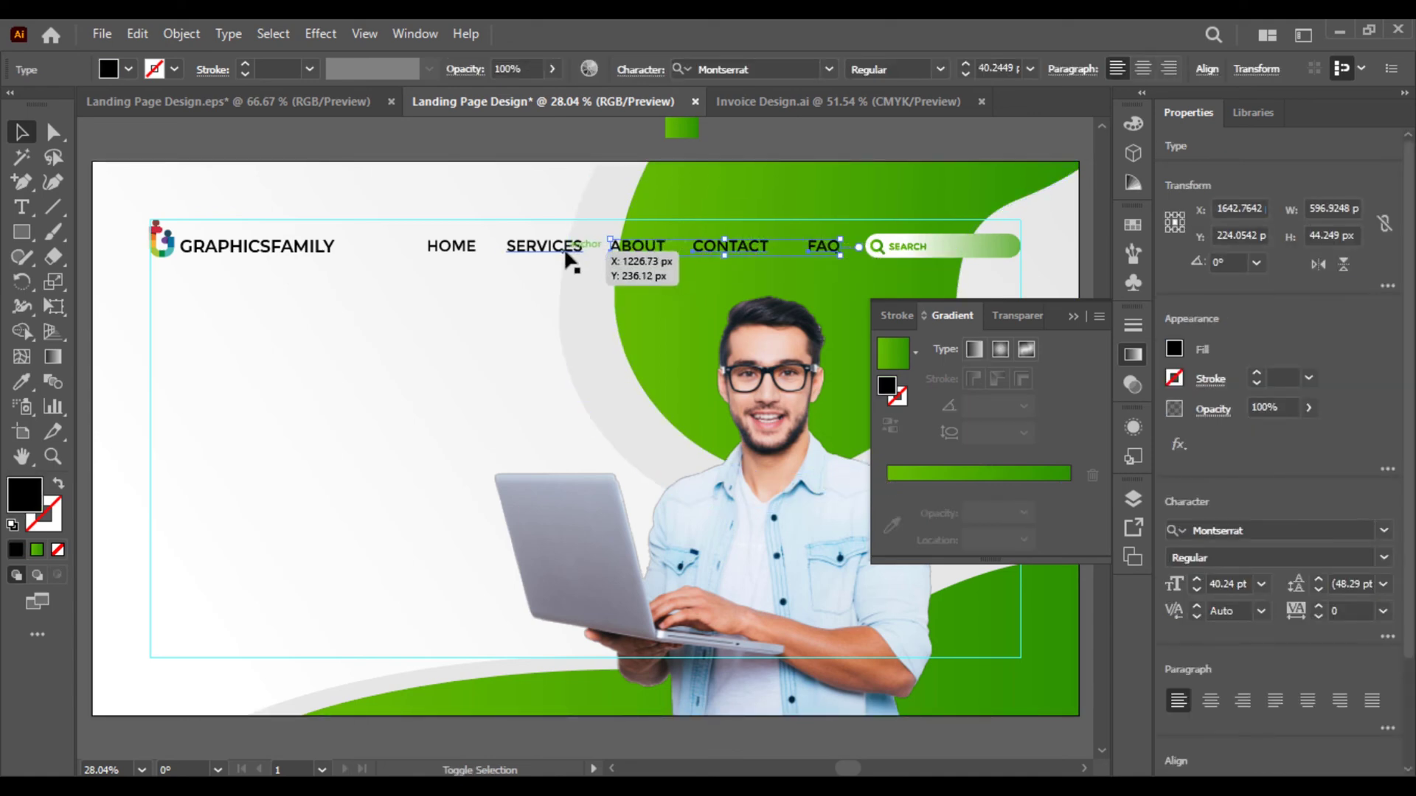
left_click(567, 253, "shift")
left_click(467, 252, "shift")
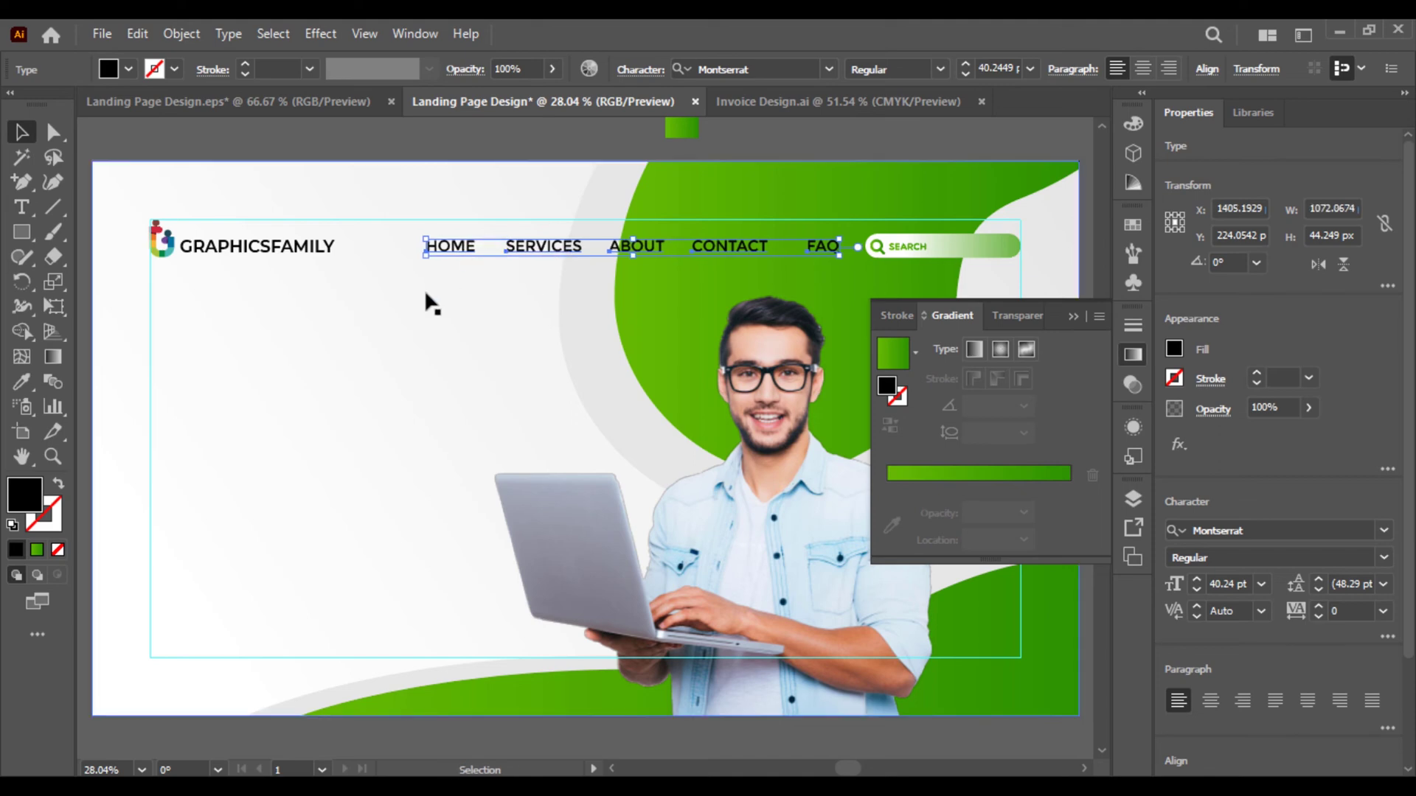
key("Left")
key("Left")
key("Left")
key("Left")
key("Left")
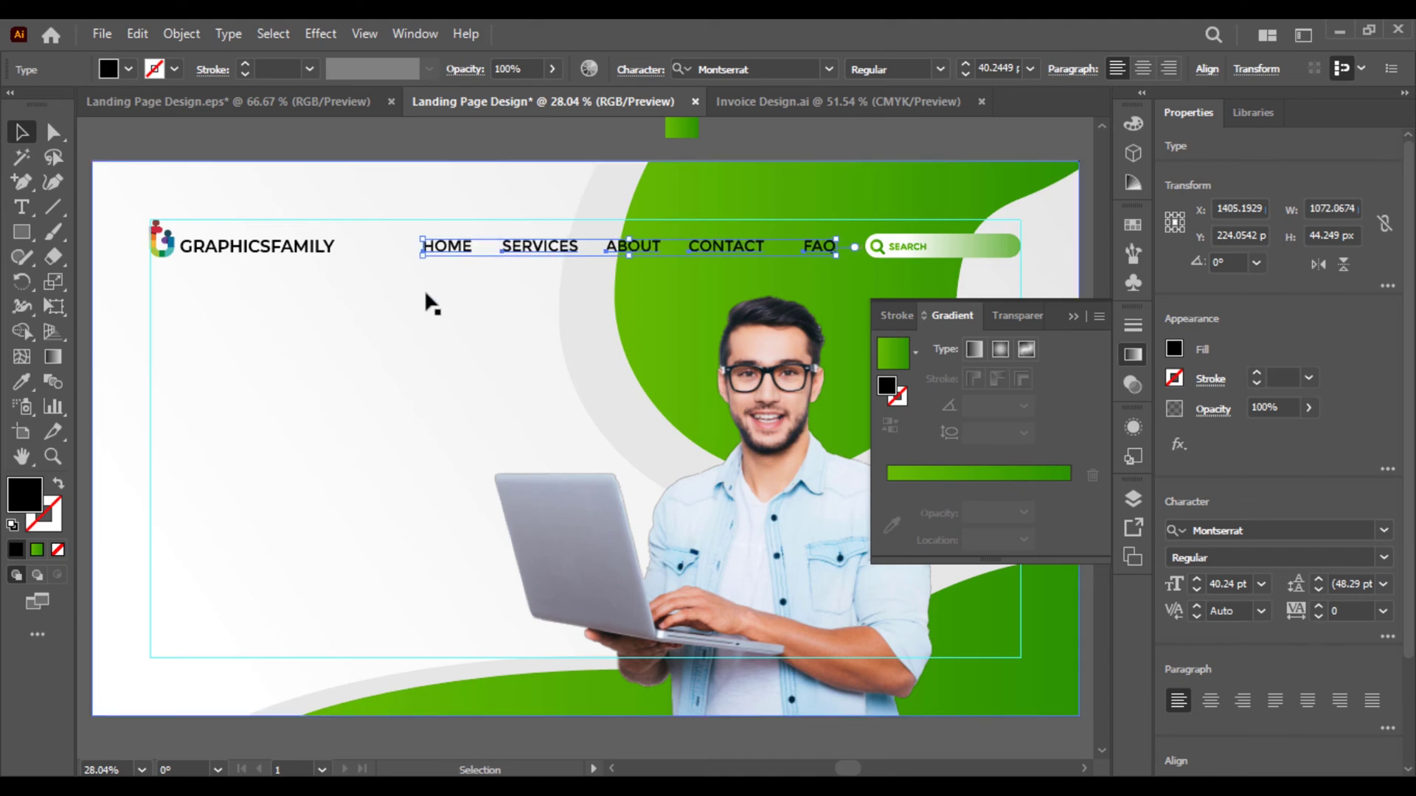
Tighten the spacing between the menu texts, moving HOME slightly right and FAQ left, and close the Gradient panel
left_click_drag(423, 252, 435, 258)
left_click_drag(702, 248, 700, 249)
left_click(525, 153)
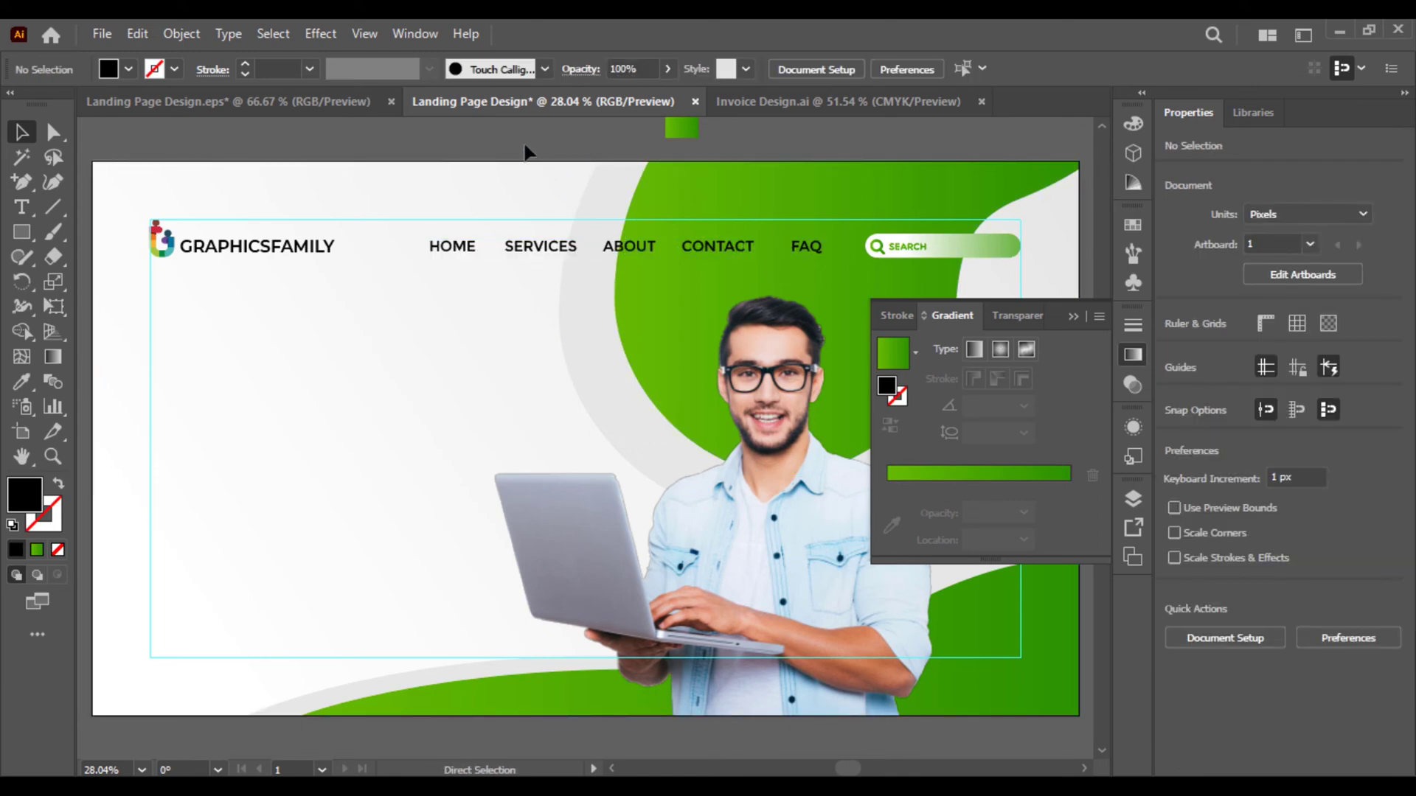
key("ctrl+F9")
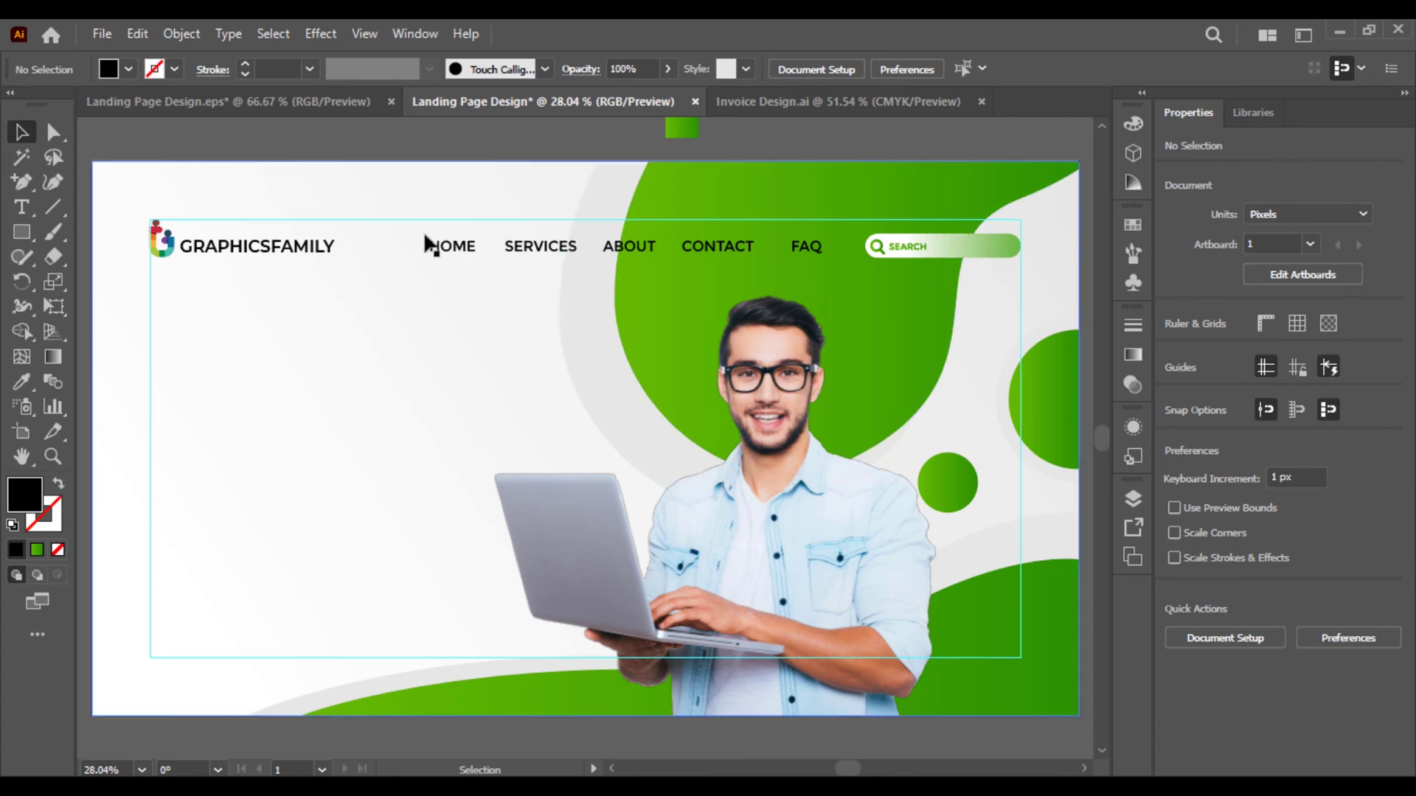
Add the headline texts ONLINE, EDUCATION in Montserrat Bold at 137.01 pt and YOUR WAY TO KNOWLEDGE in the white area below the header
key("t")
type("ONLINE EDUCATION YOUR WAY TO KNOWLEDGE")
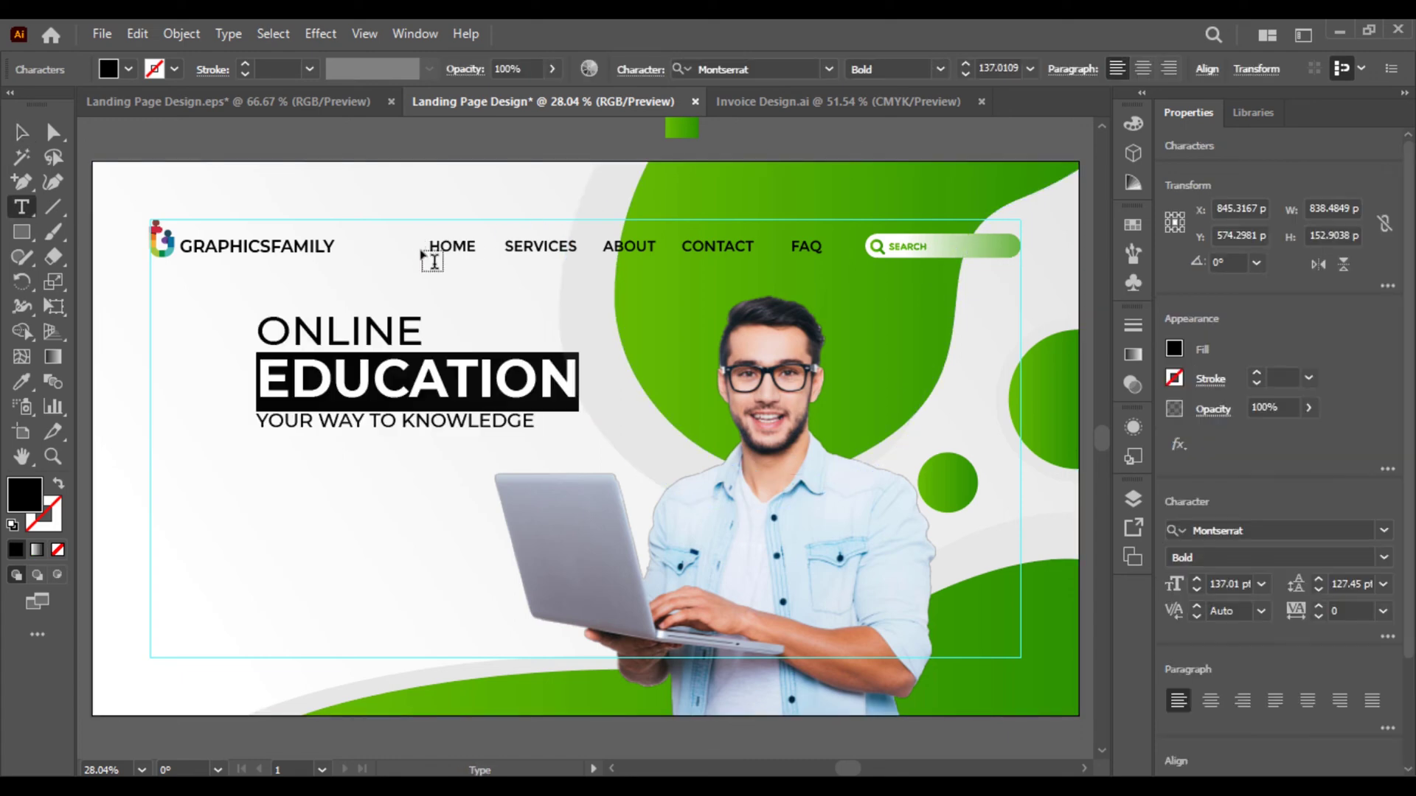
left_click(33, 139)
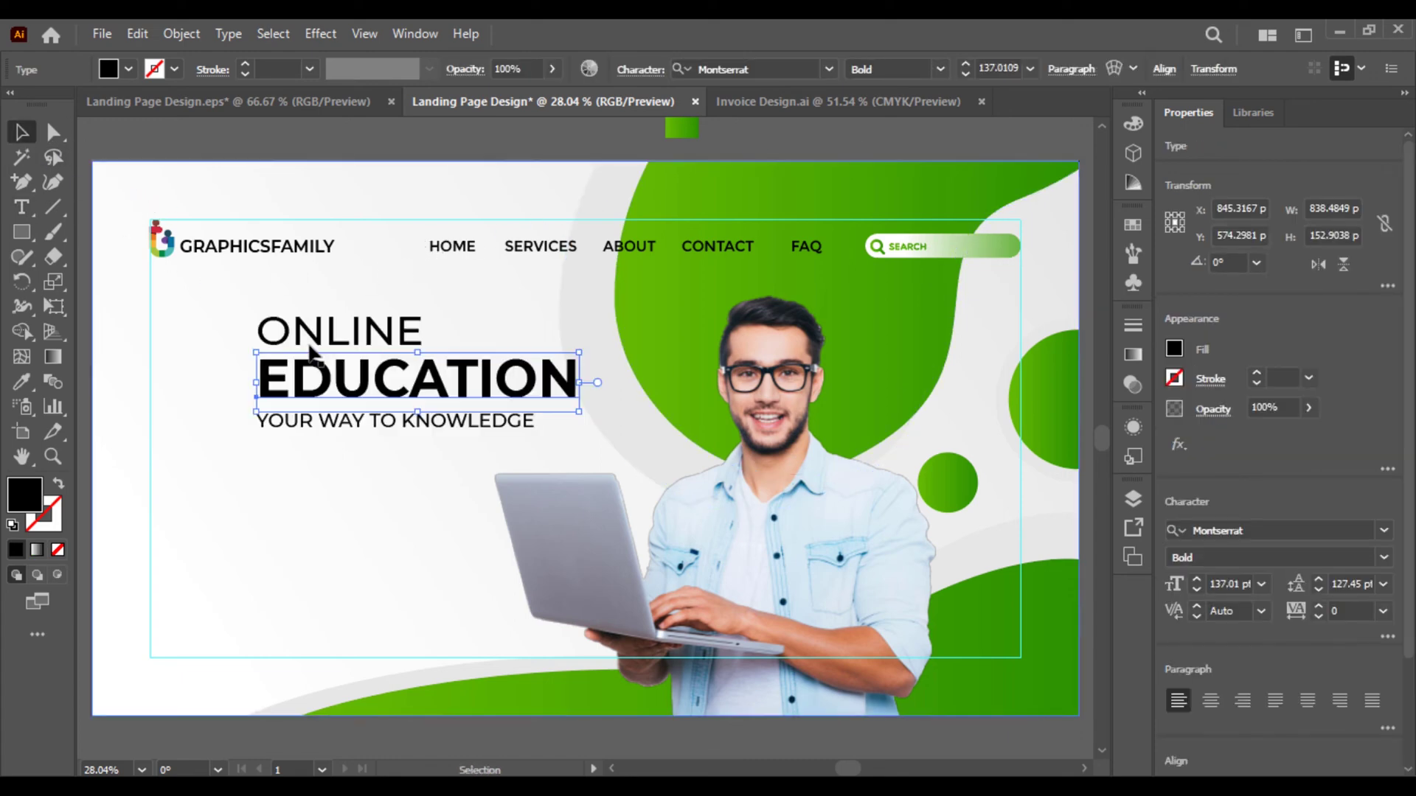
Move the three headline texts together to the left until they line up with the left margin guide
left_click(365, 332)
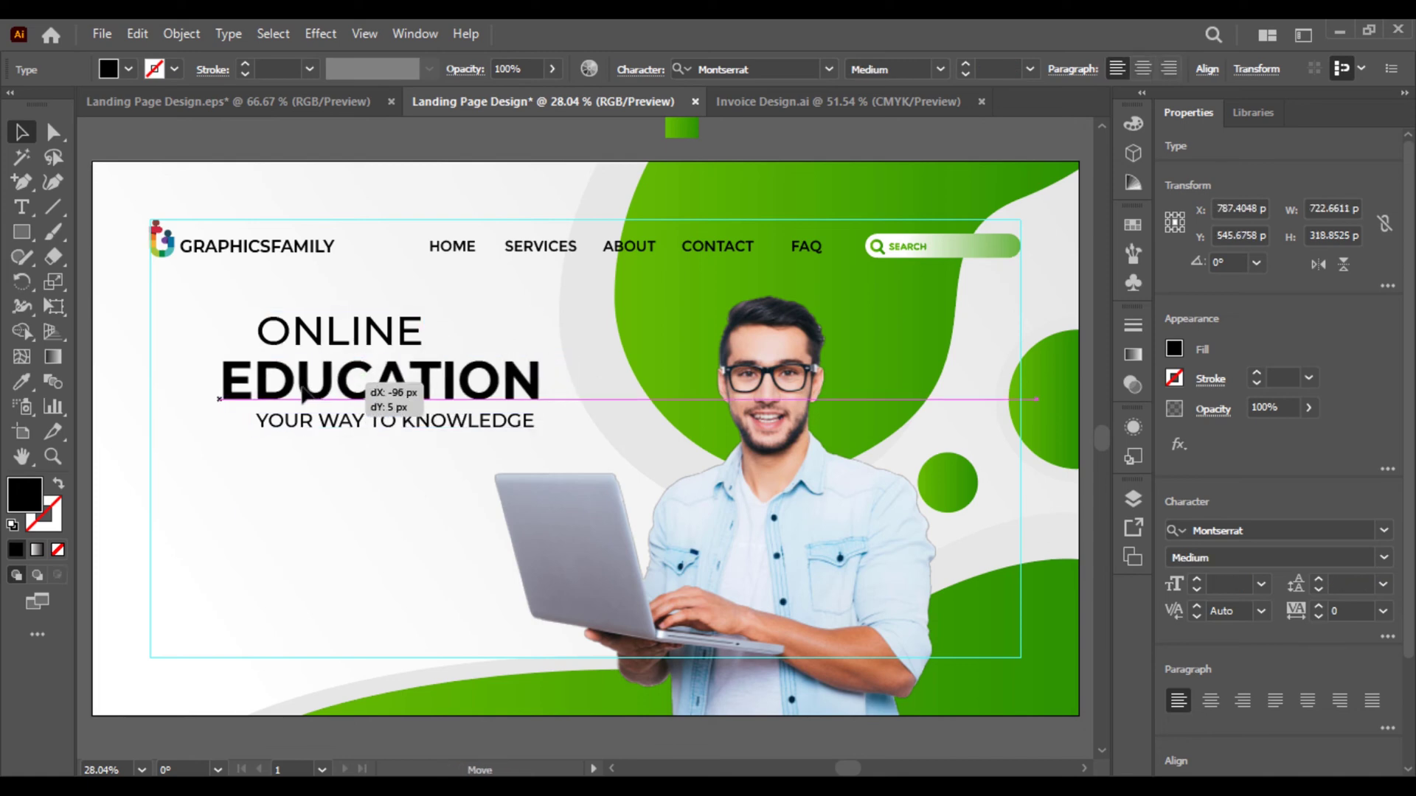
left_click(357, 391)
left_click(359, 351, "shift")
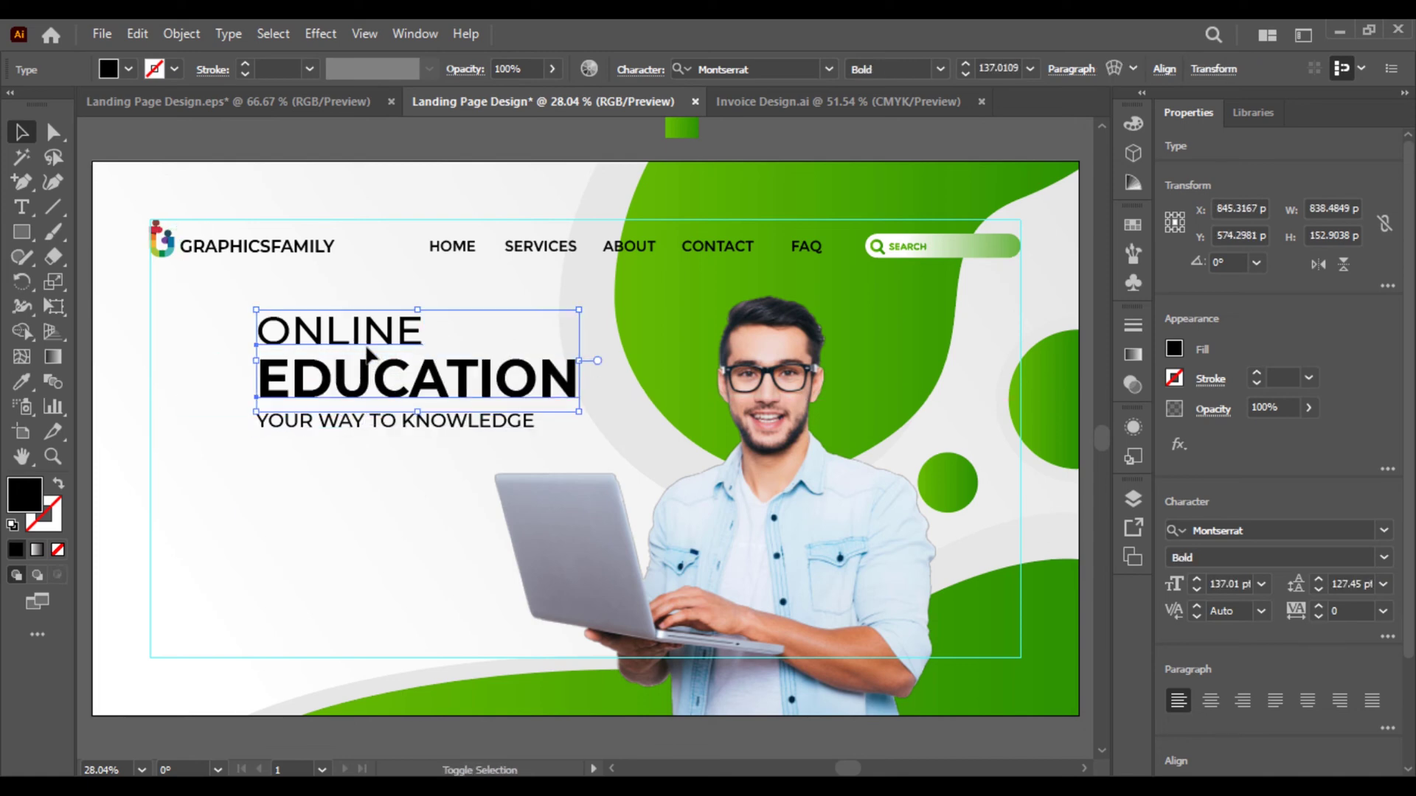
left_click(366, 420, "shift")
left_click_drag(256, 379, 214, 379)
left_click(246, 177)
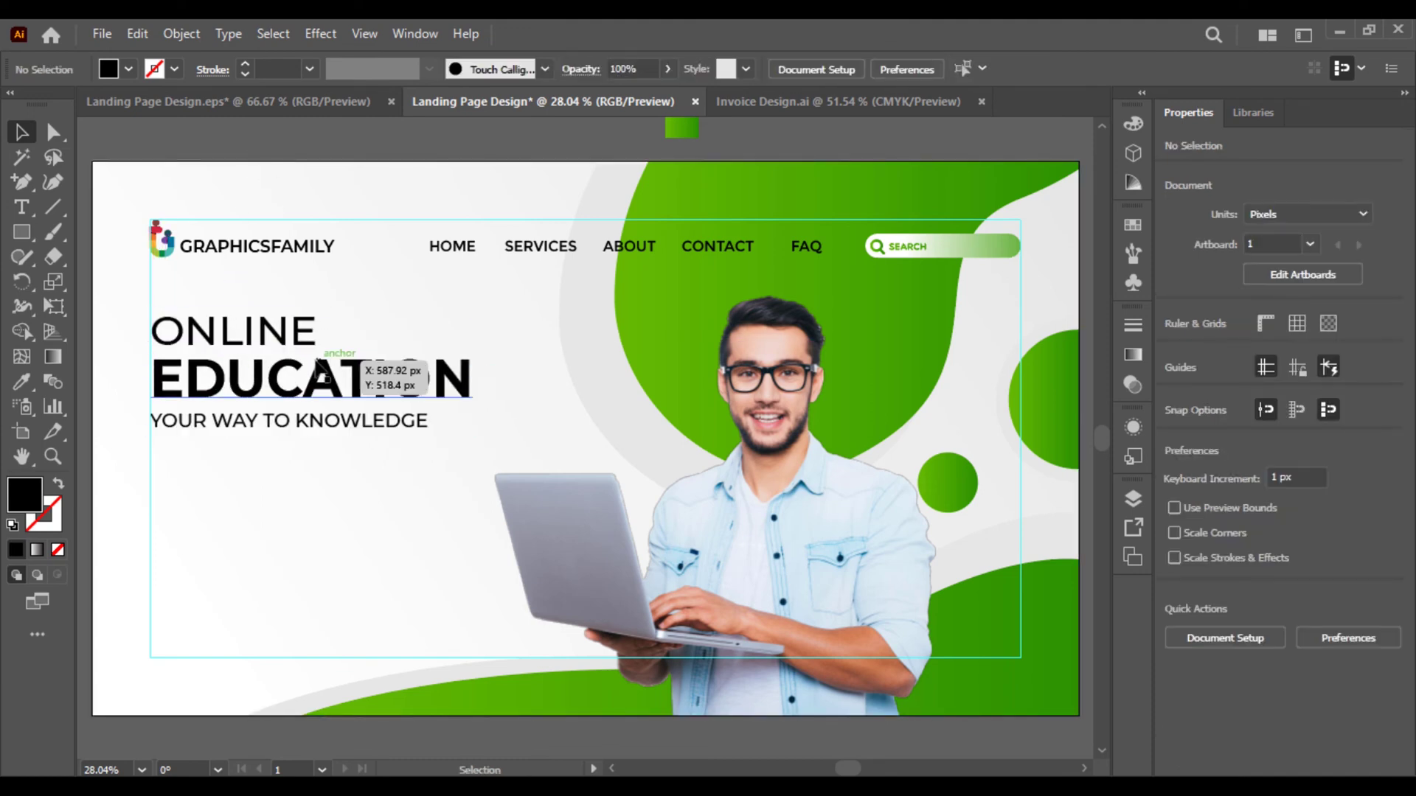
Try the background shape's green gradient and darker green swatches as the fill of the word EDUCATION
left_click(221, 383)
left_click(21, 382)
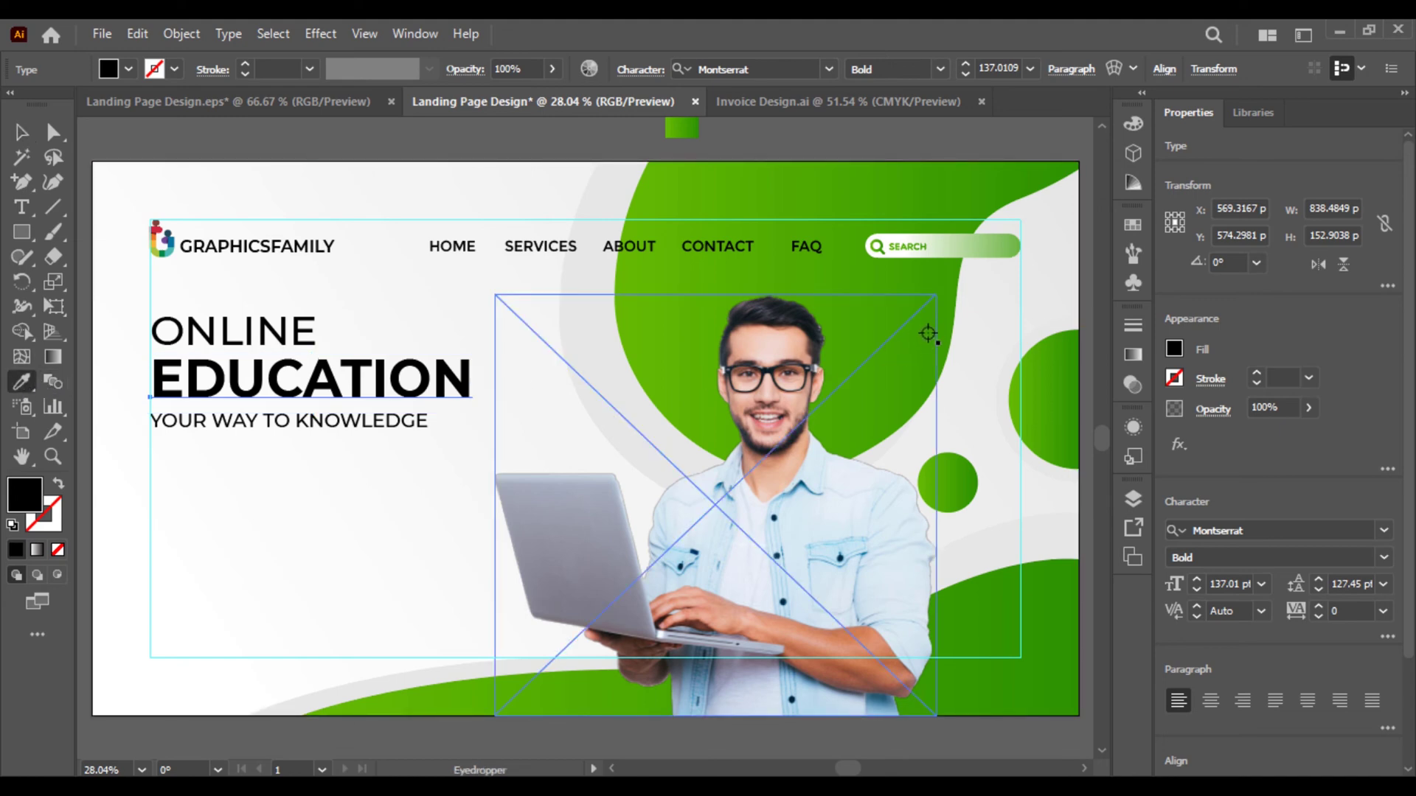
left_click(935, 278)
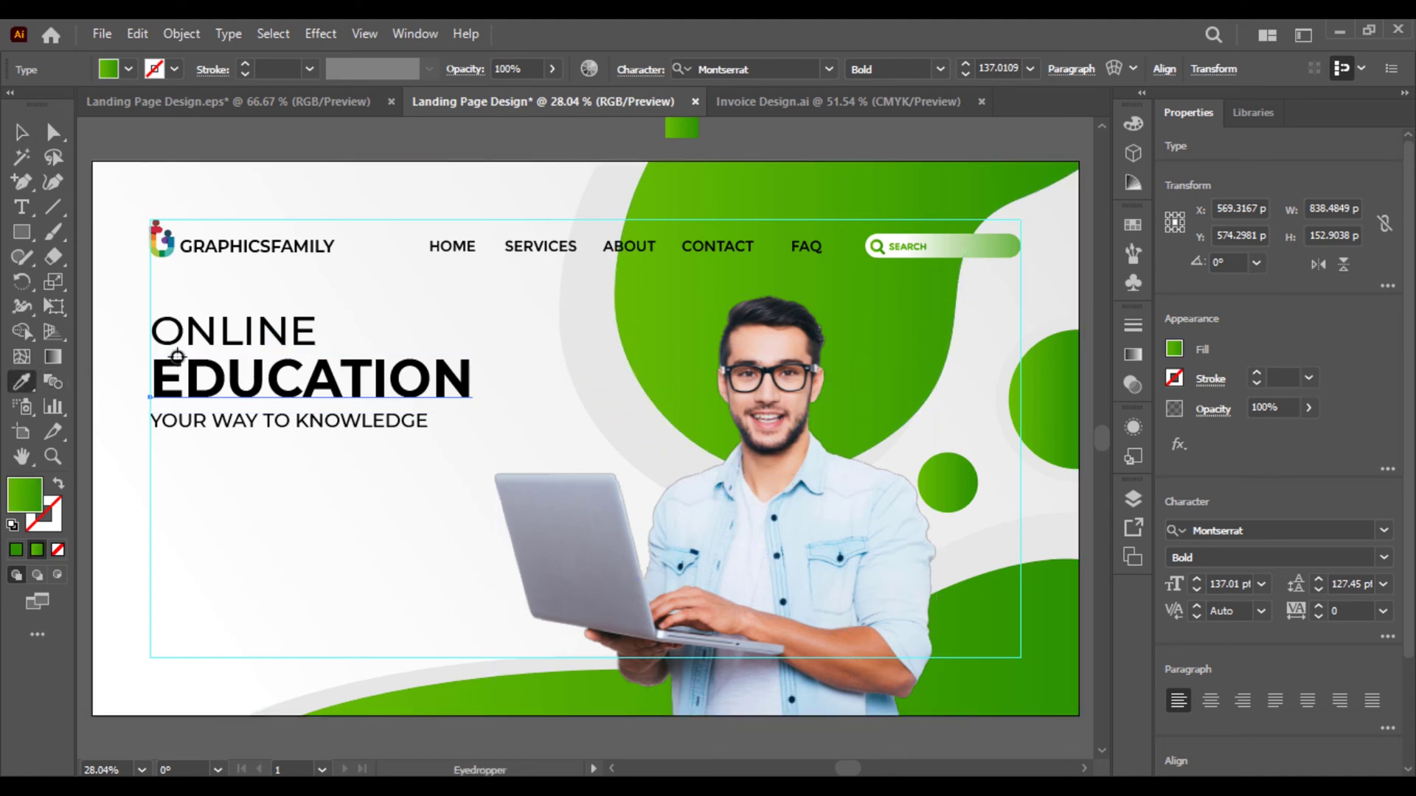
left_click(128, 69)
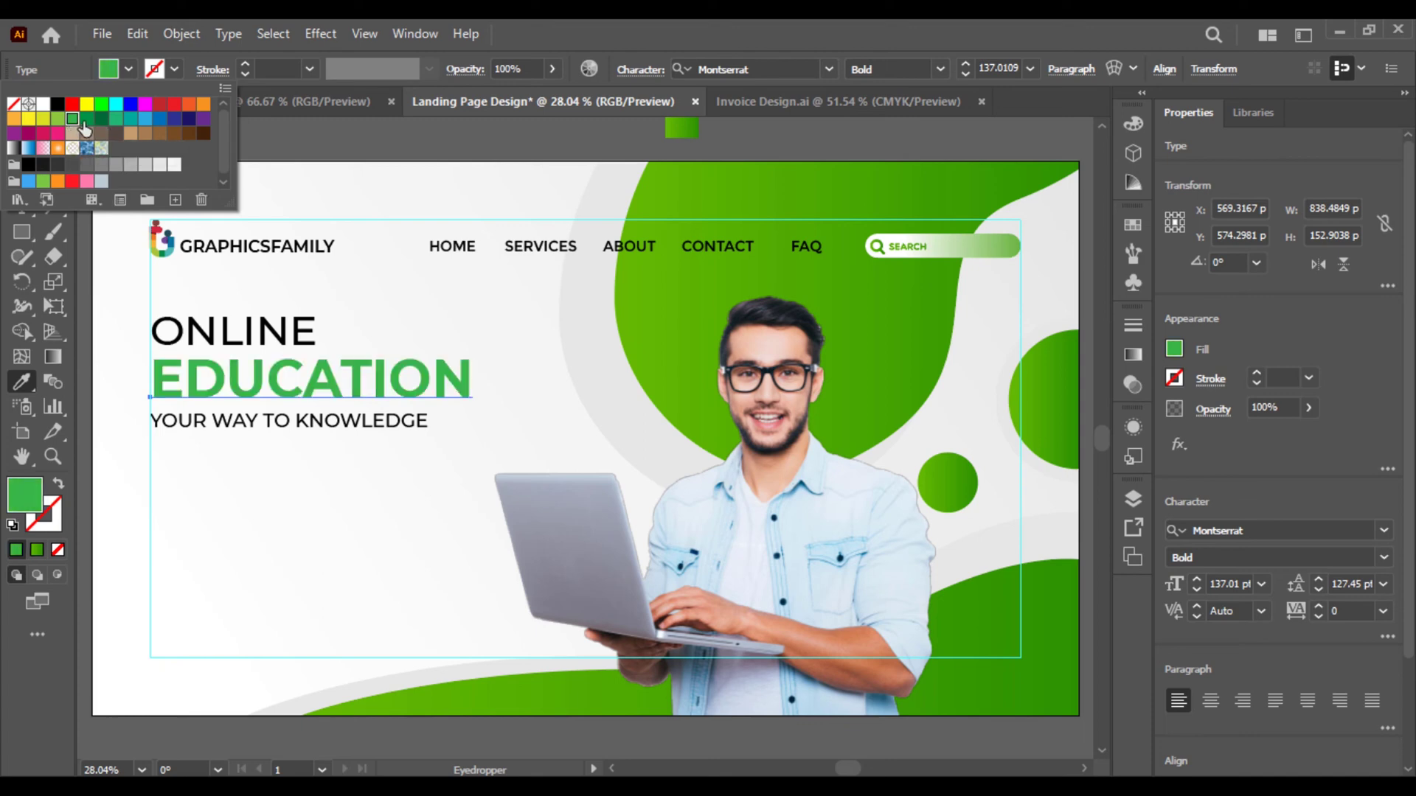
left_click(87, 119)
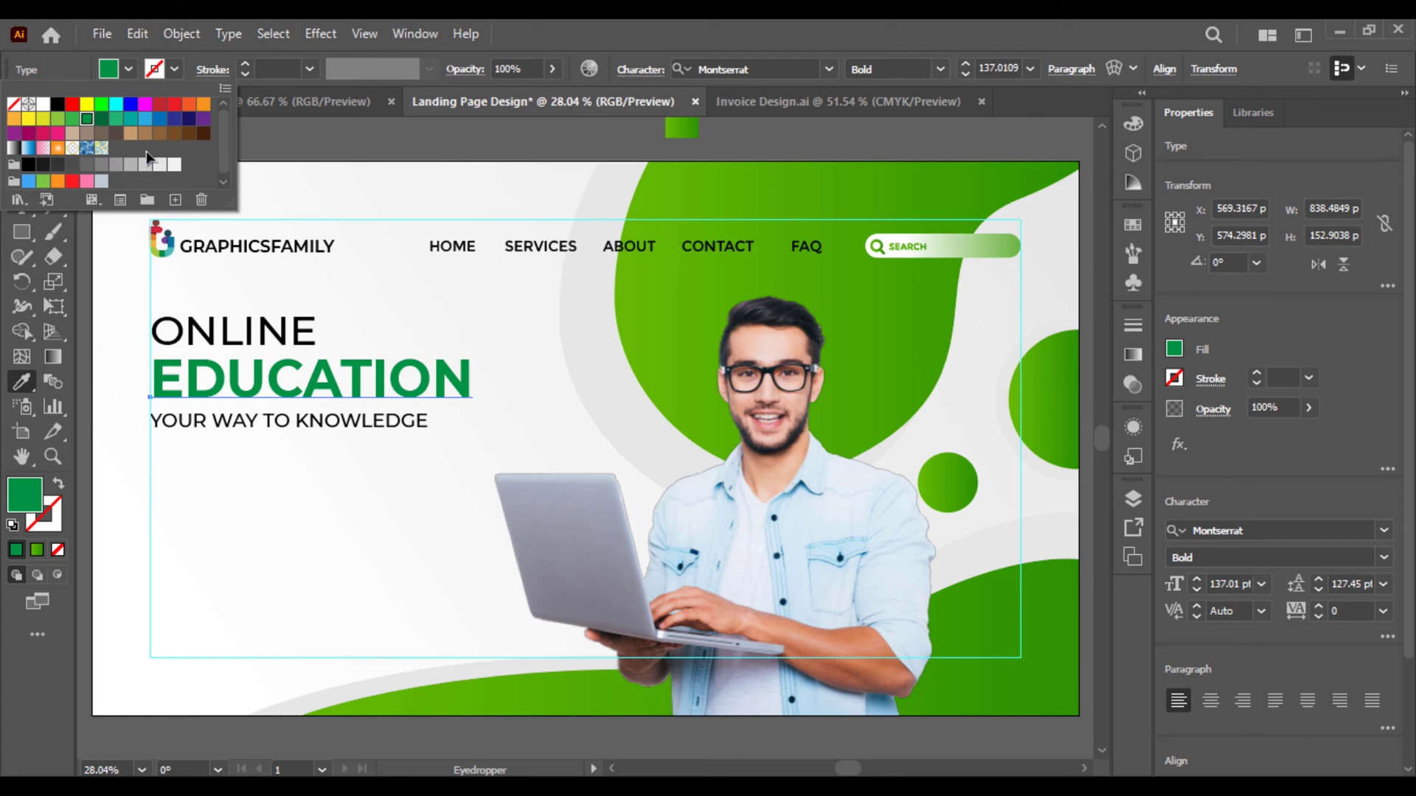
Fill the word EDUCATION with the bright green #4cce00
double_click(24, 502)
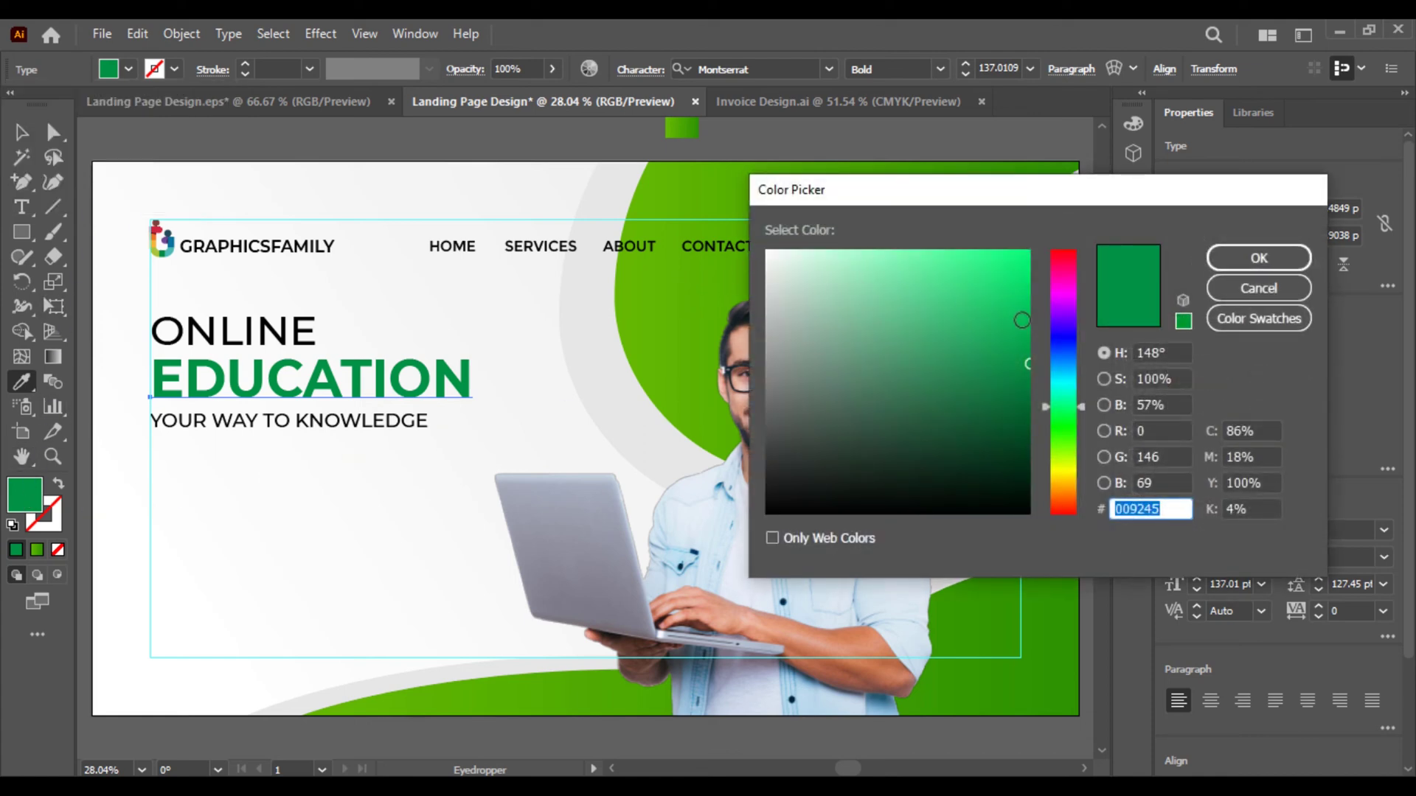
left_click_drag(1070, 398, 1072, 427)
mouse_move(1024, 345)
left_mouse_down()
mouse_move(1011, 263)
mouse_move(1034, 241)
left_mouse_up()
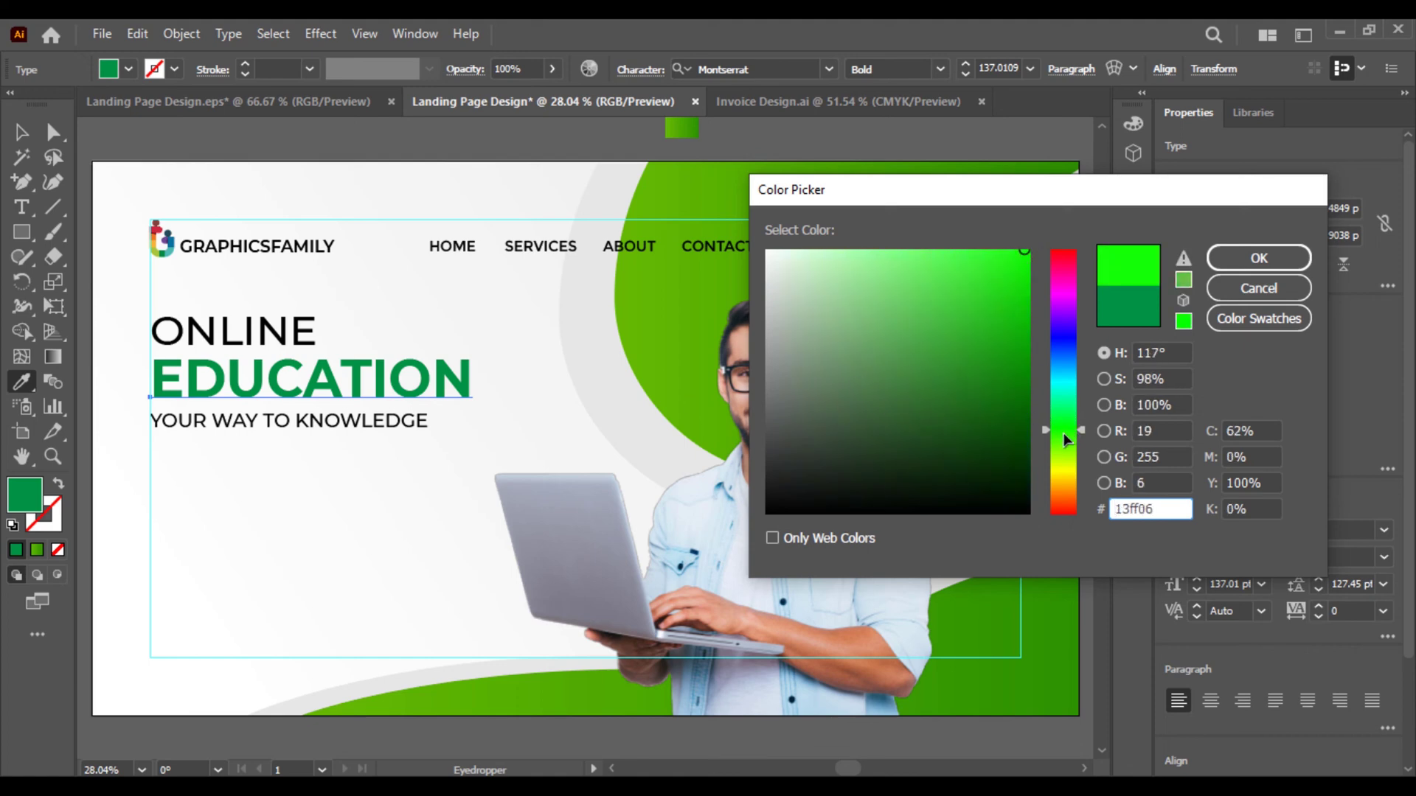
left_click_drag(1063, 434, 1063, 450)
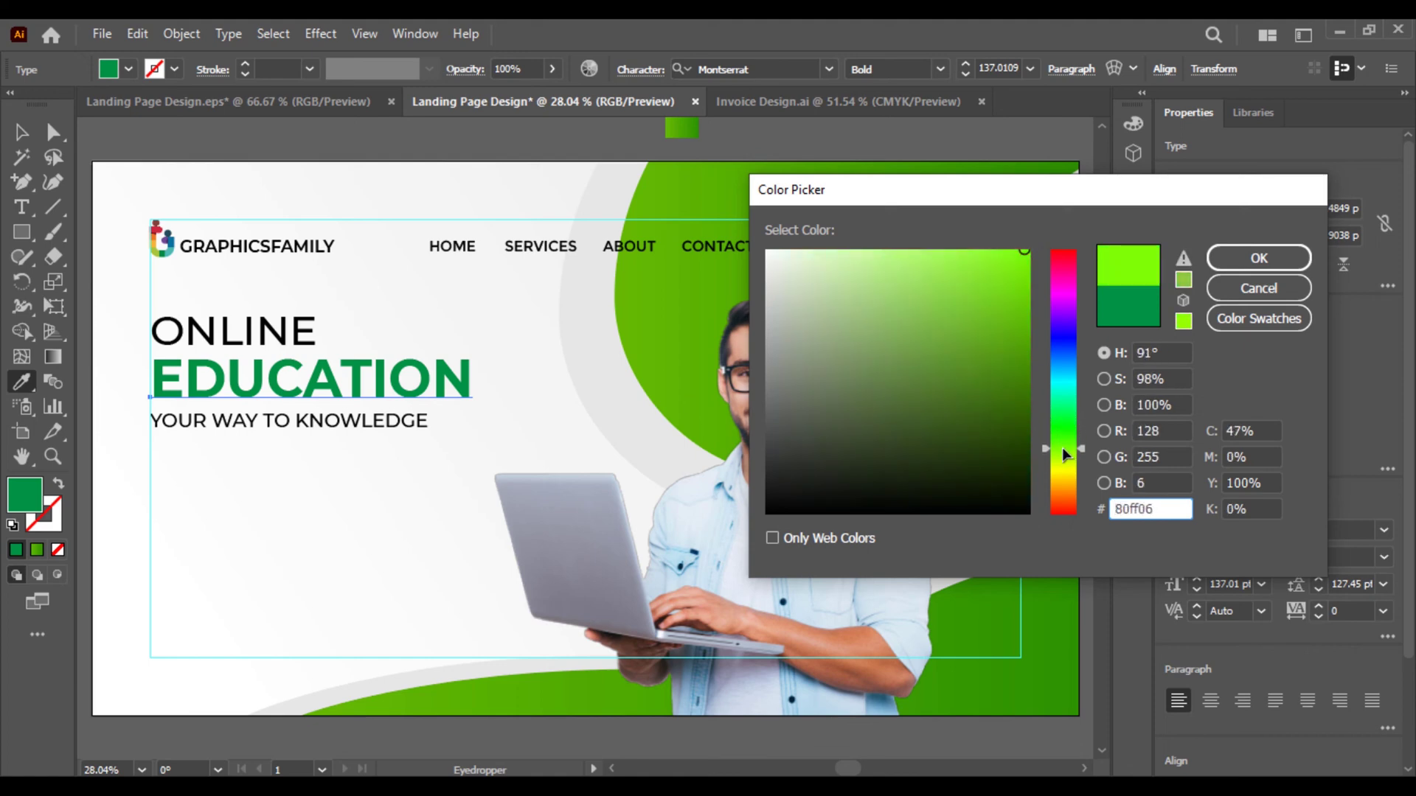
left_click_drag(1009, 372, 1056, 306)
left_click(1259, 258)
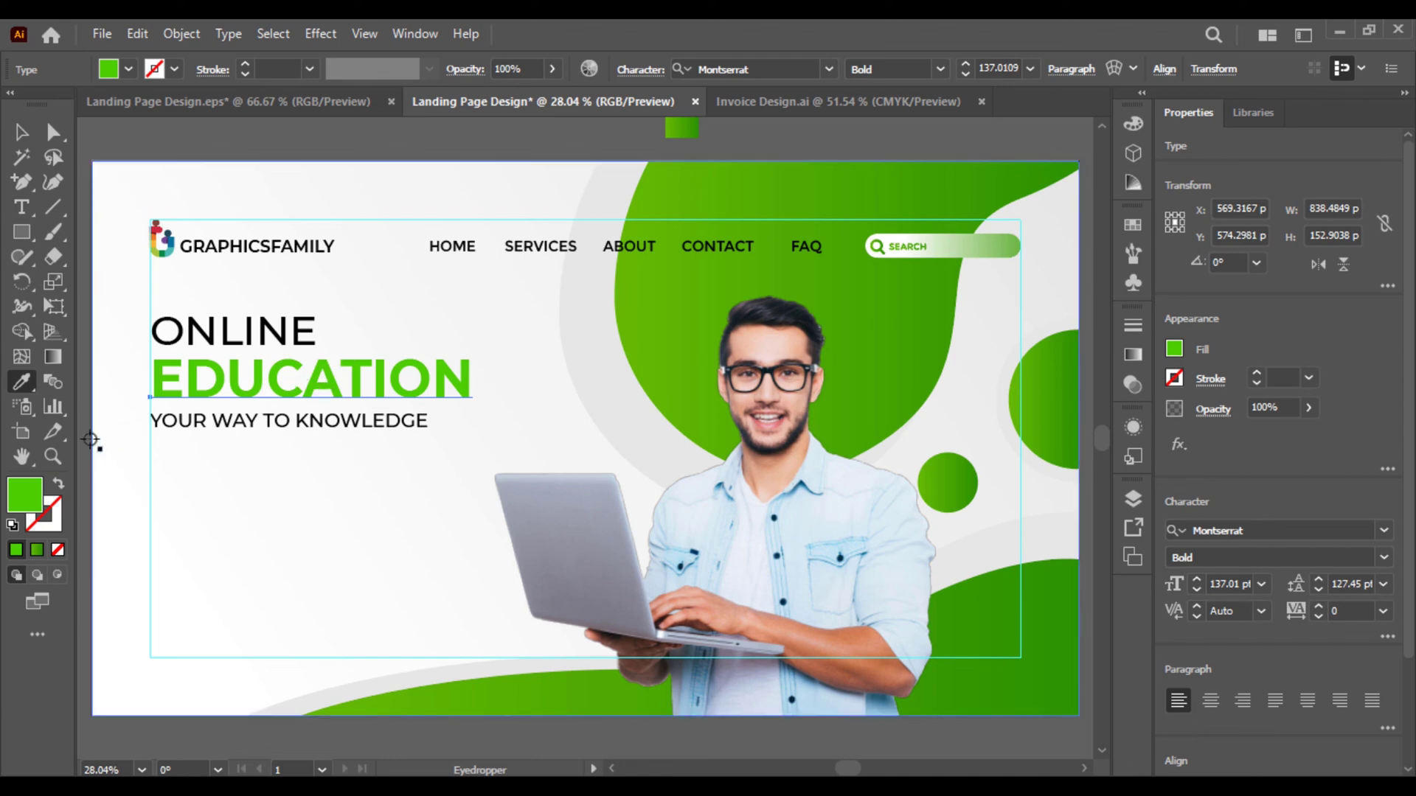
Darken the green fill of EDUCATION slightly to match the background shapes, and deselect the text
double_click(24, 494)
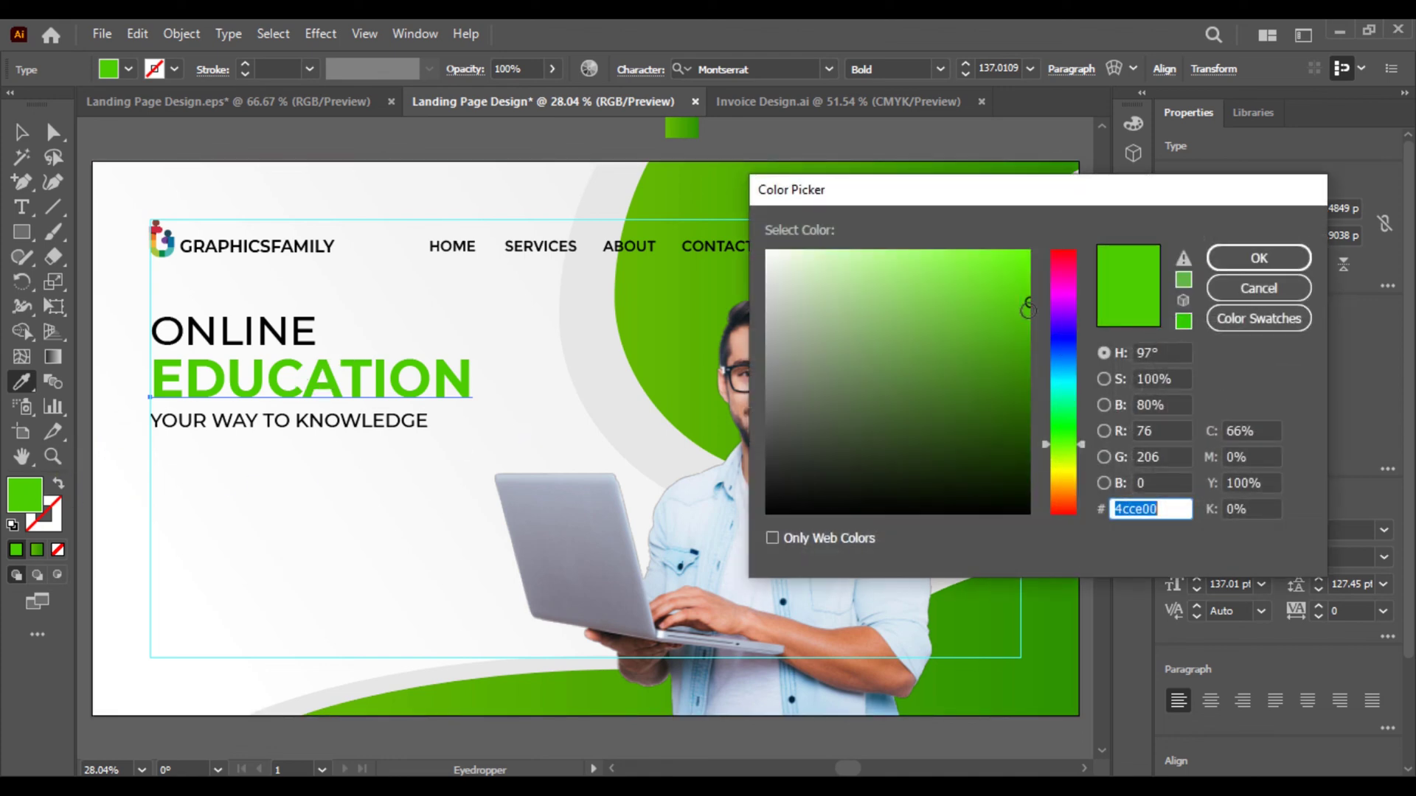
left_click_drag(1028, 310, 1033, 317)
left_click(1256, 258)
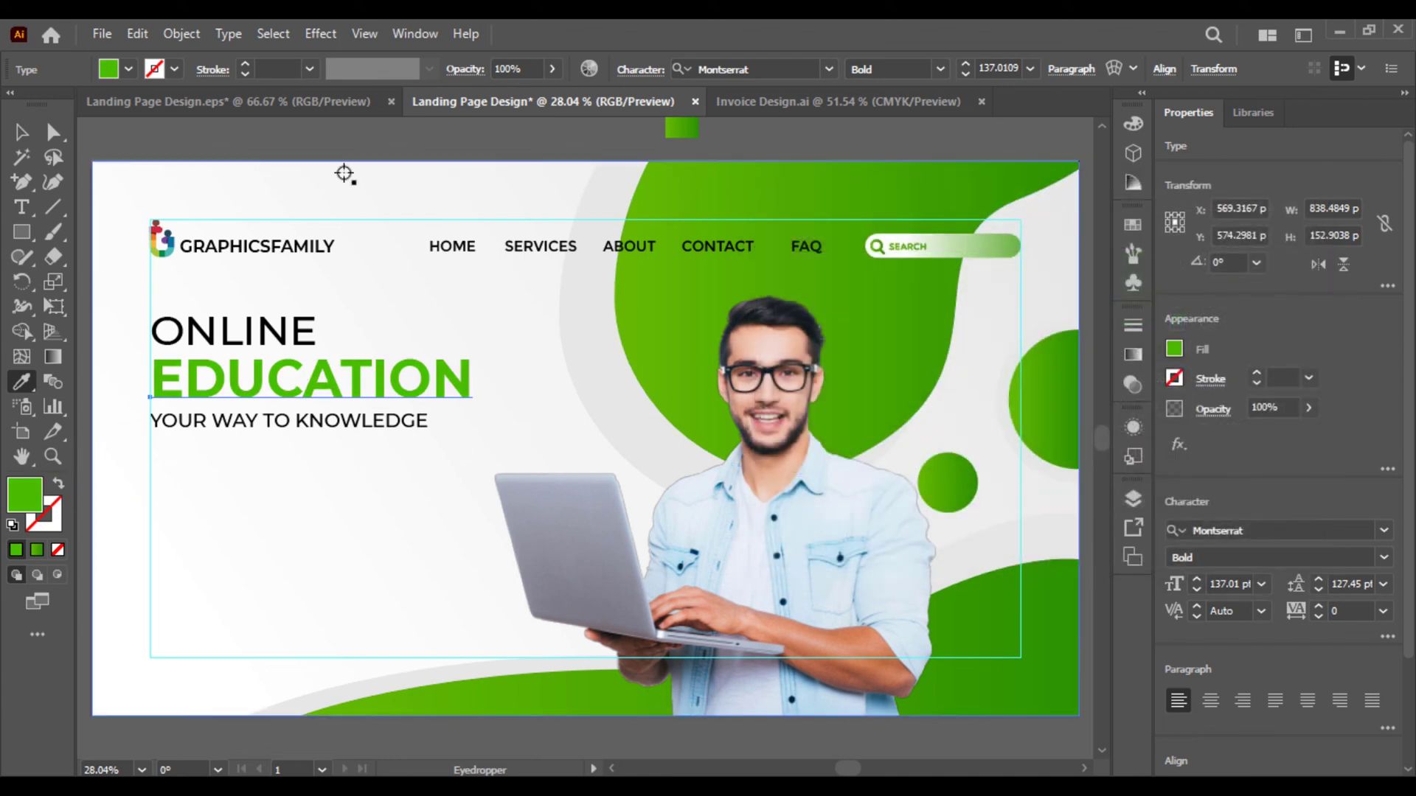
left_click(18, 131)
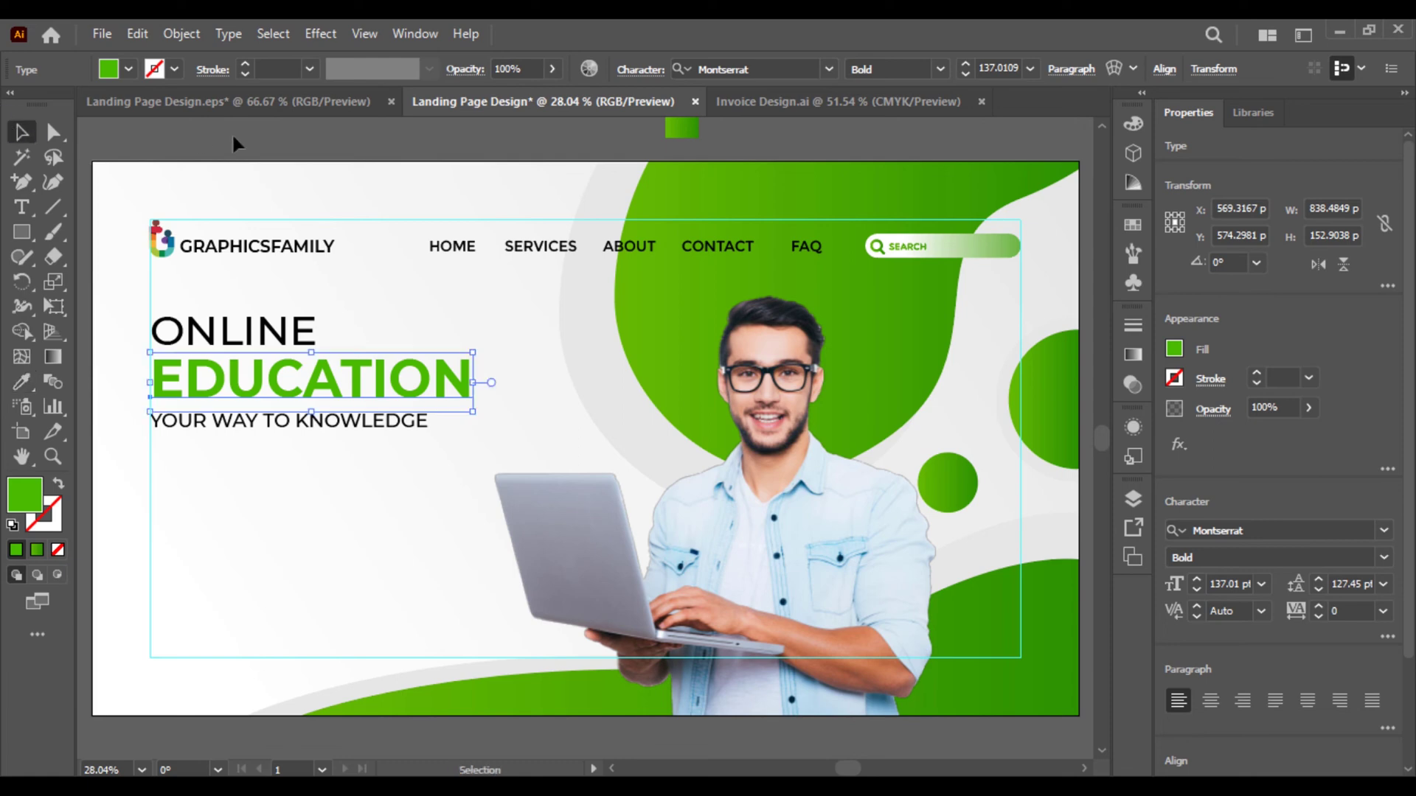
left_click(234, 144)
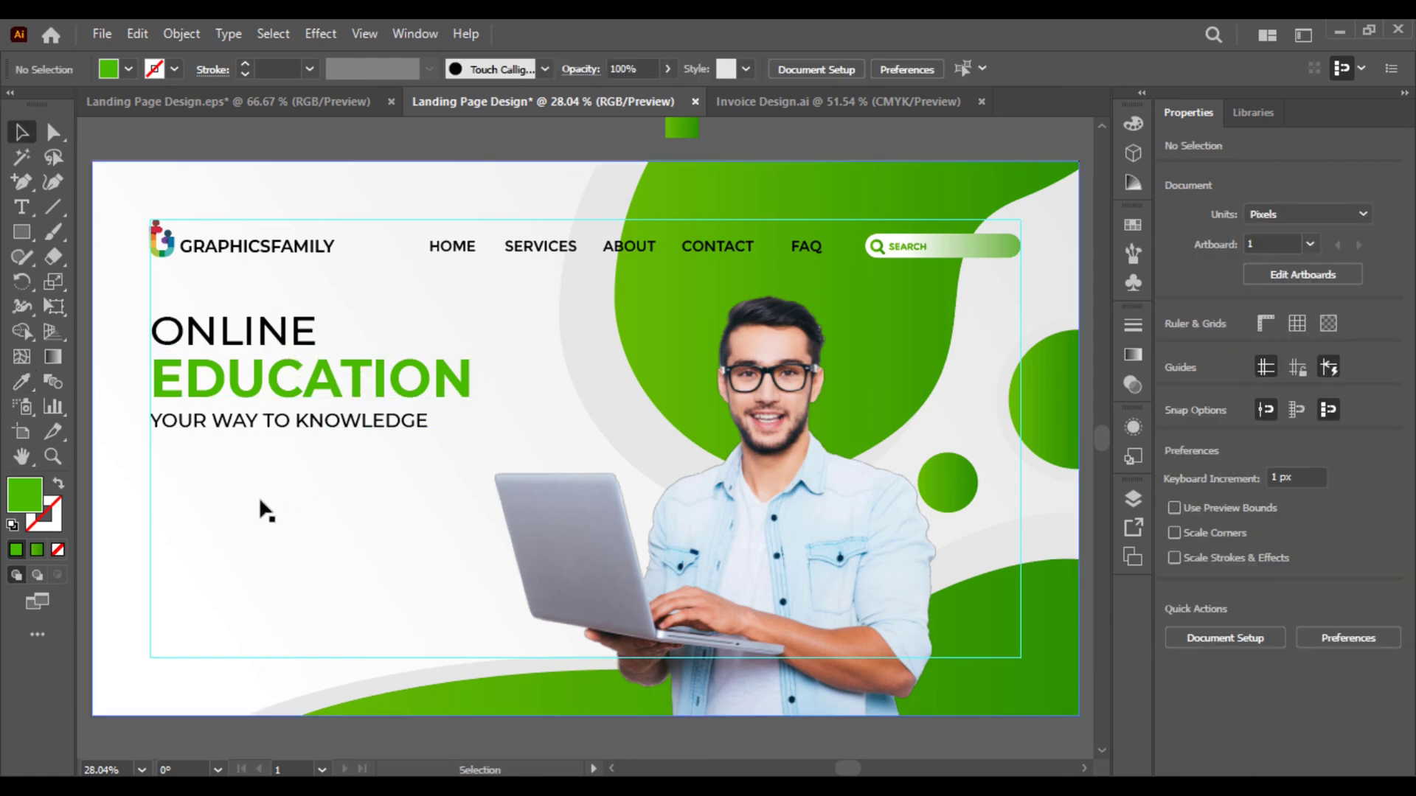
Paste the lorem ipsum paragraph as area text, about 876 × 468 px, below YOUR WAY TO KNOWLEDGE at the left margin guide
key("ctrl+plus")
left_click_drag(253, 531, 420, 415)
key("ctrl+v")
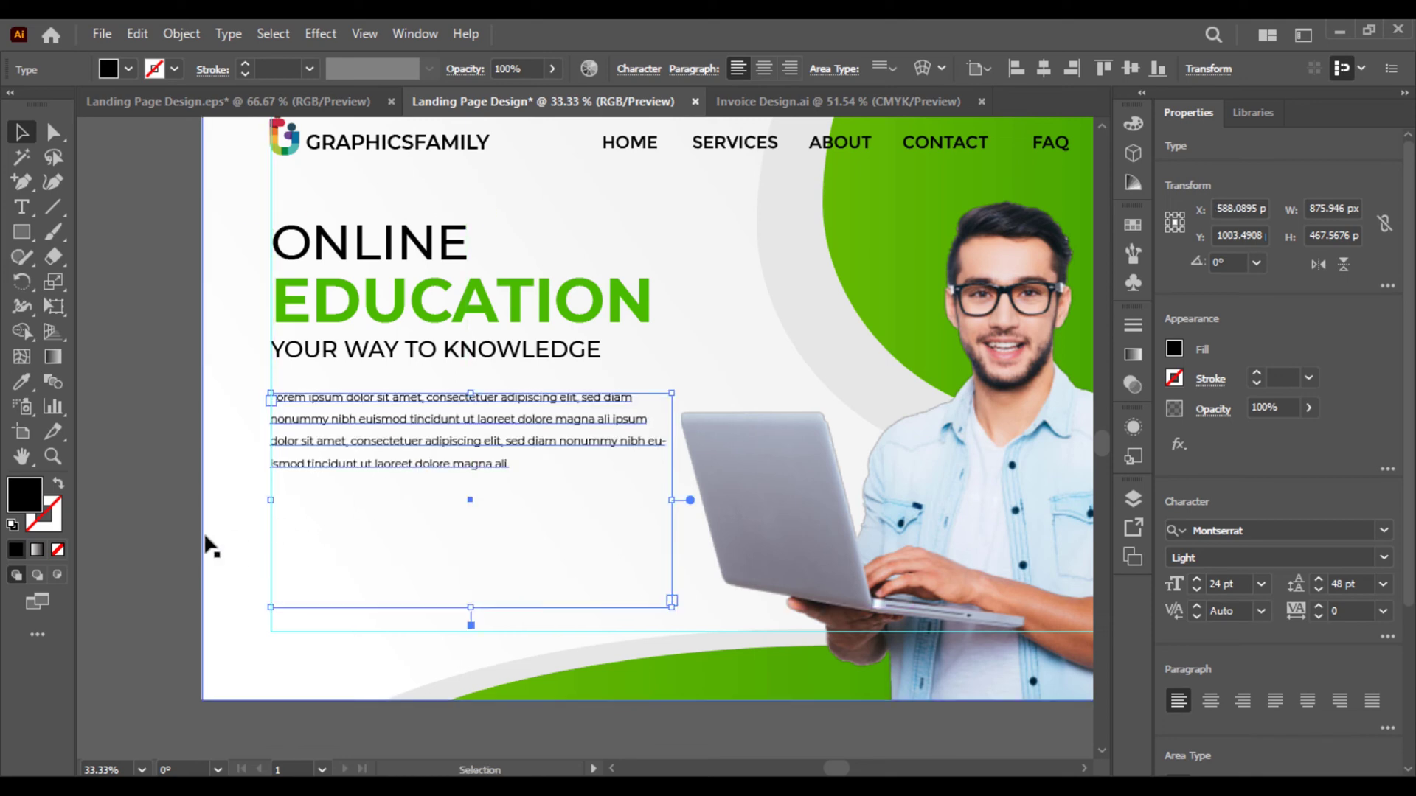
Draw a rectangle of about 485 × 79 px below the paragraph at the margin guide and fully round its corners into a pill
left_click(97, 586)
key("ctrl+equal")
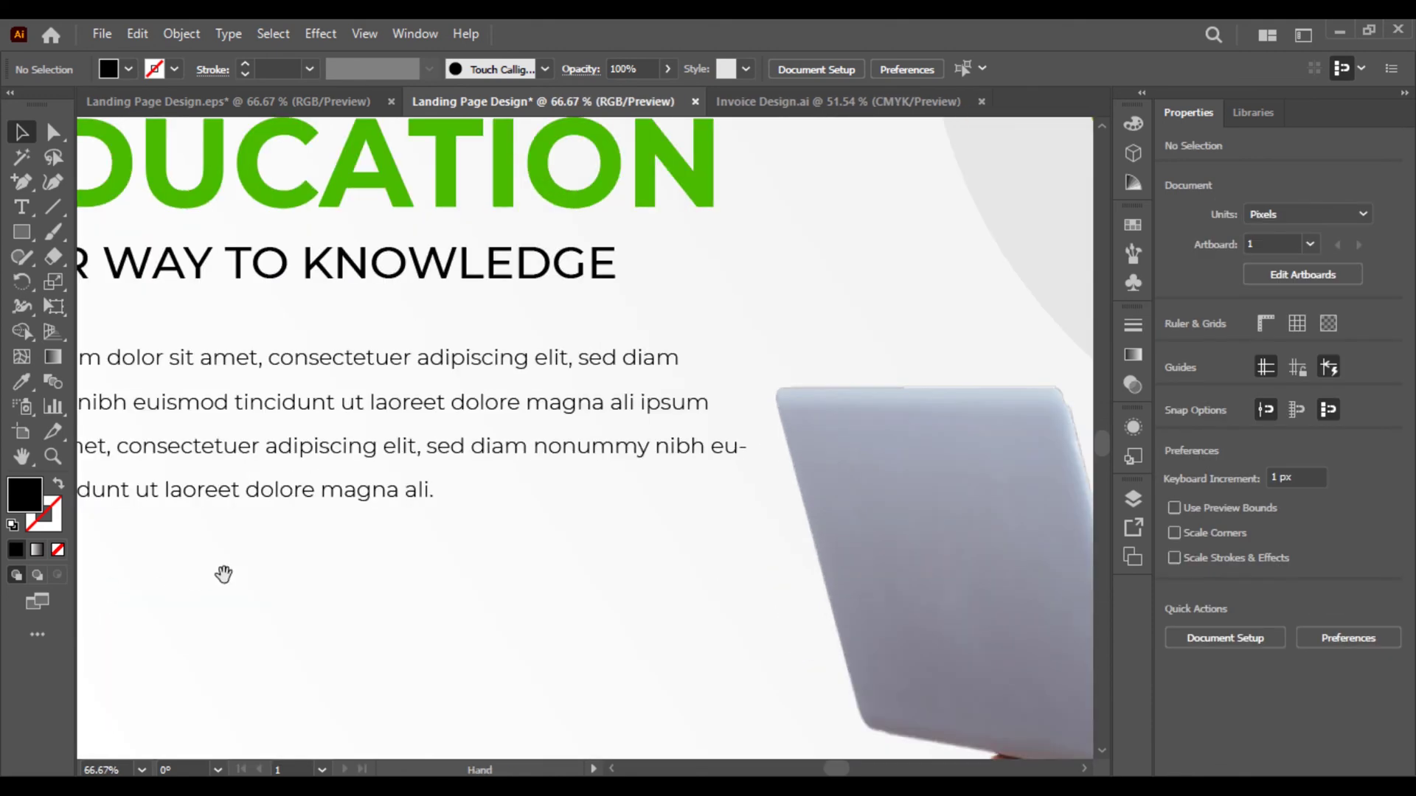
left_click_drag(224, 574, 547, 439)
left_click(23, 236)
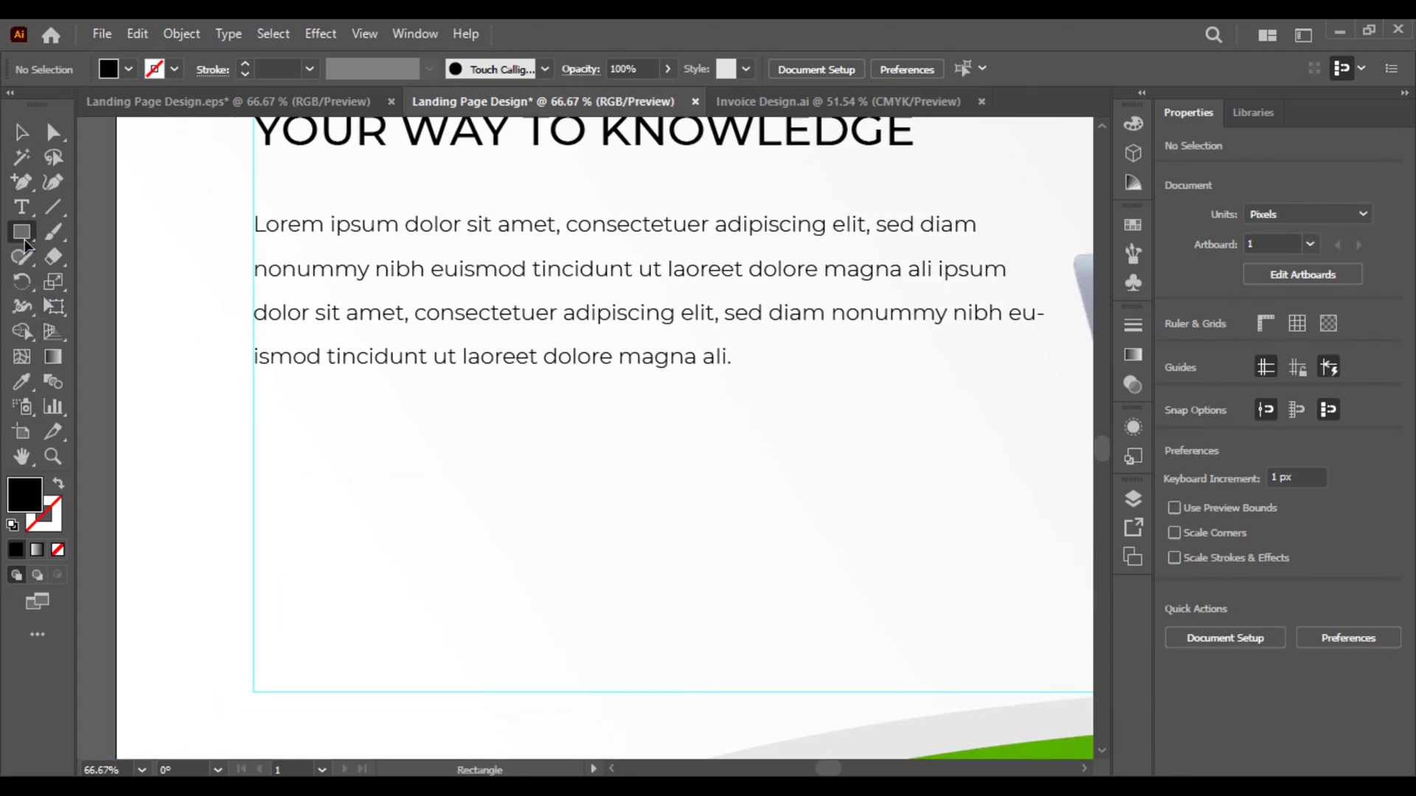
left_click_drag(24, 245, 125, 231)
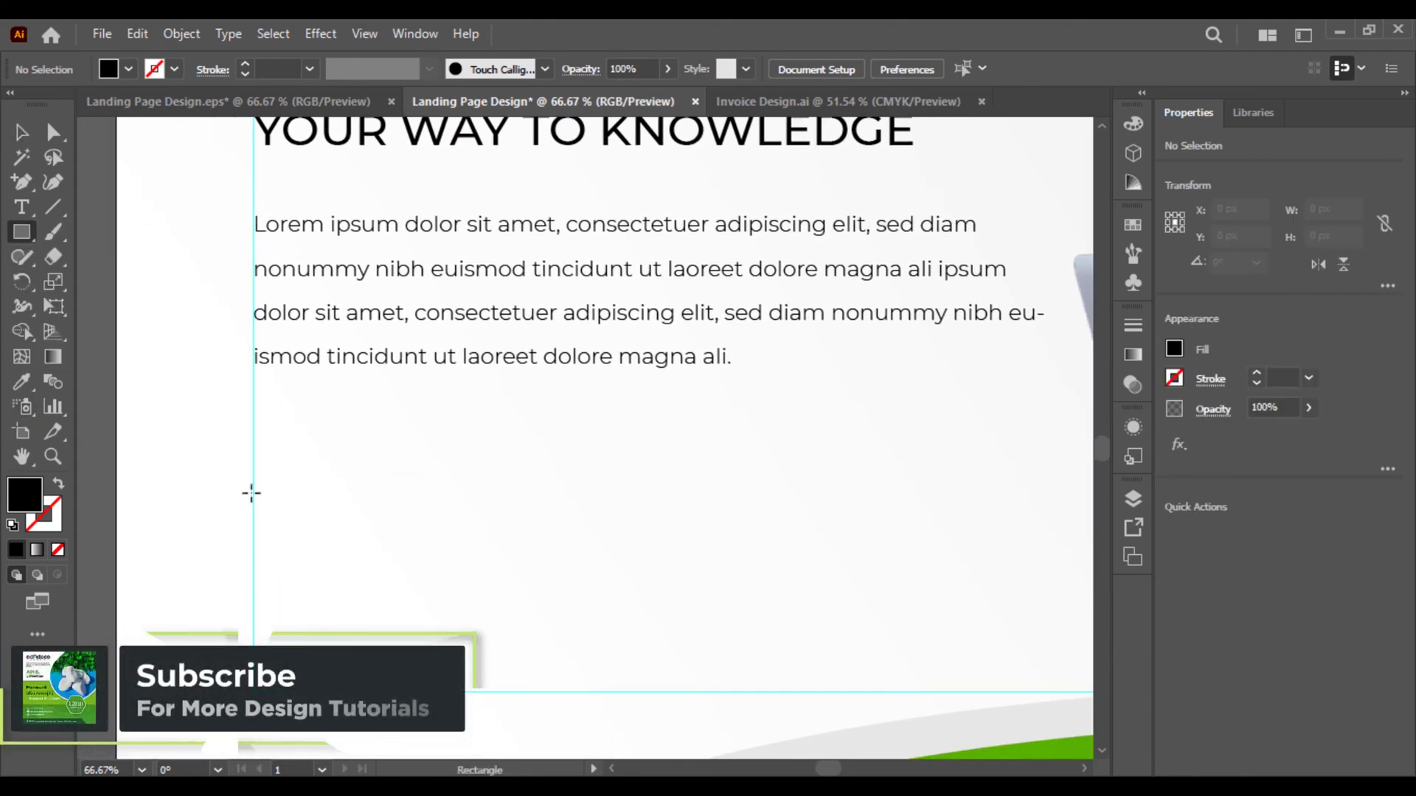
left_click_drag(252, 493, 696, 564)
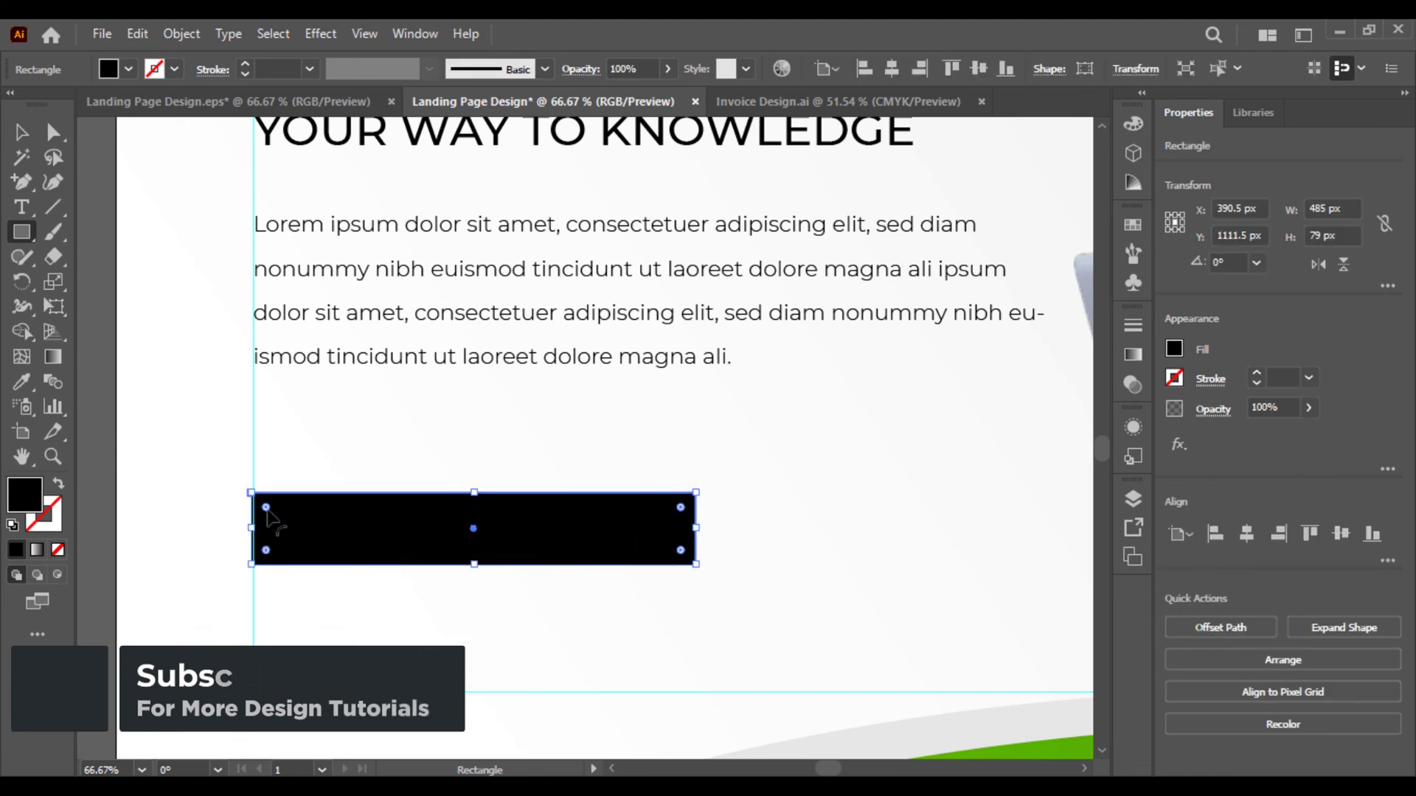
left_click_drag(267, 507, 423, 537)
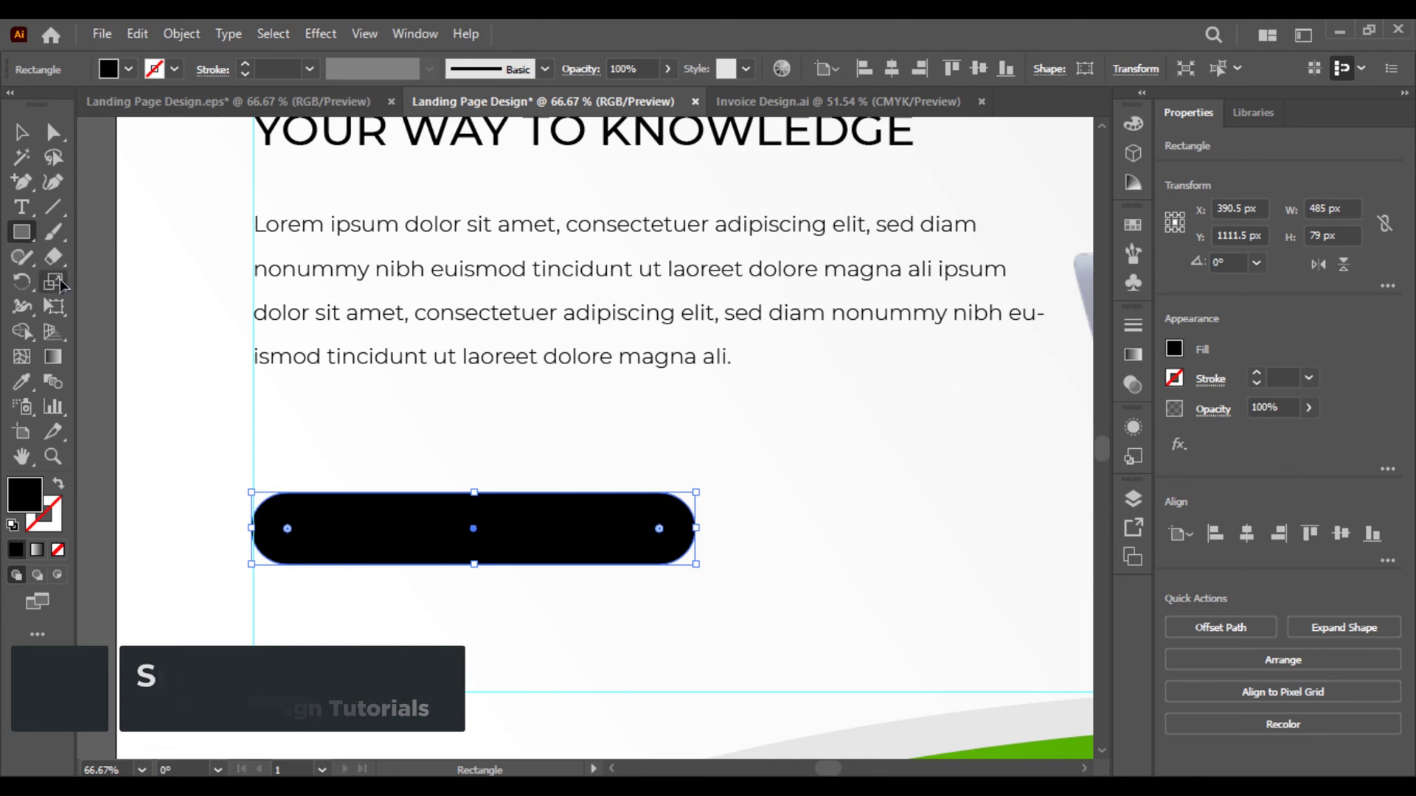
Fill the pill shape with the background shape's green gradient and reverse it to run from dark green to light green
key("i")
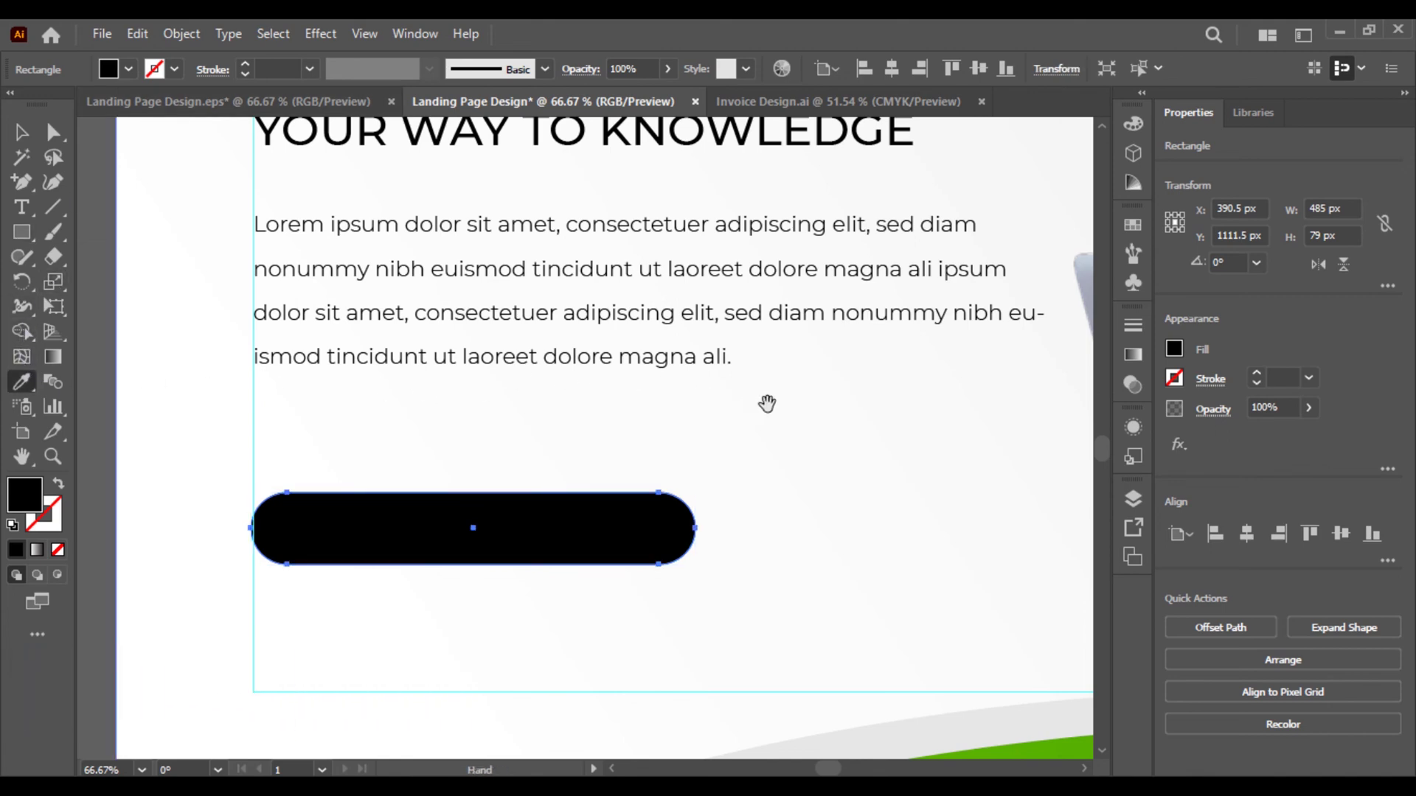
left_click_drag(767, 403, 379, 392)
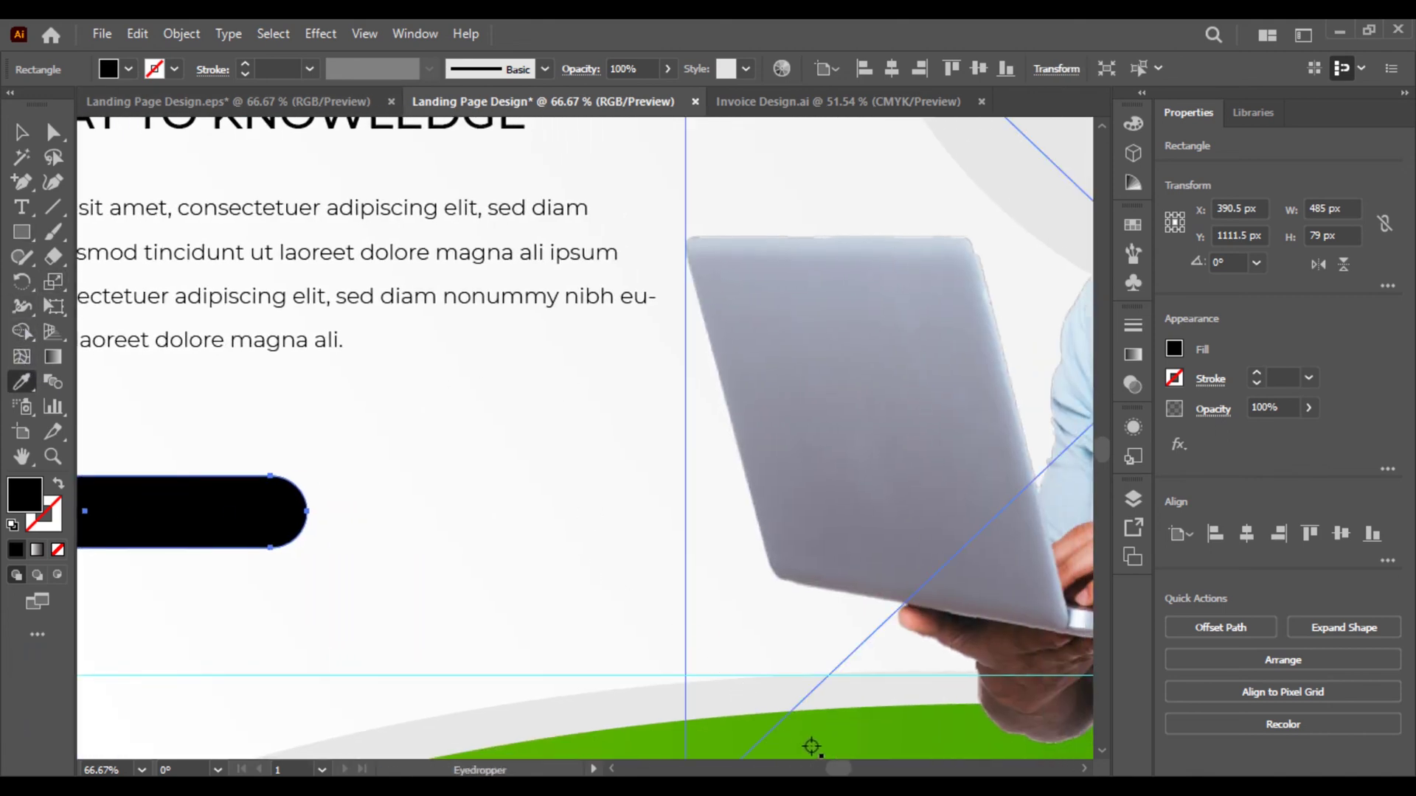
left_click(644, 749)
left_click_drag(122, 510, 503, 465)
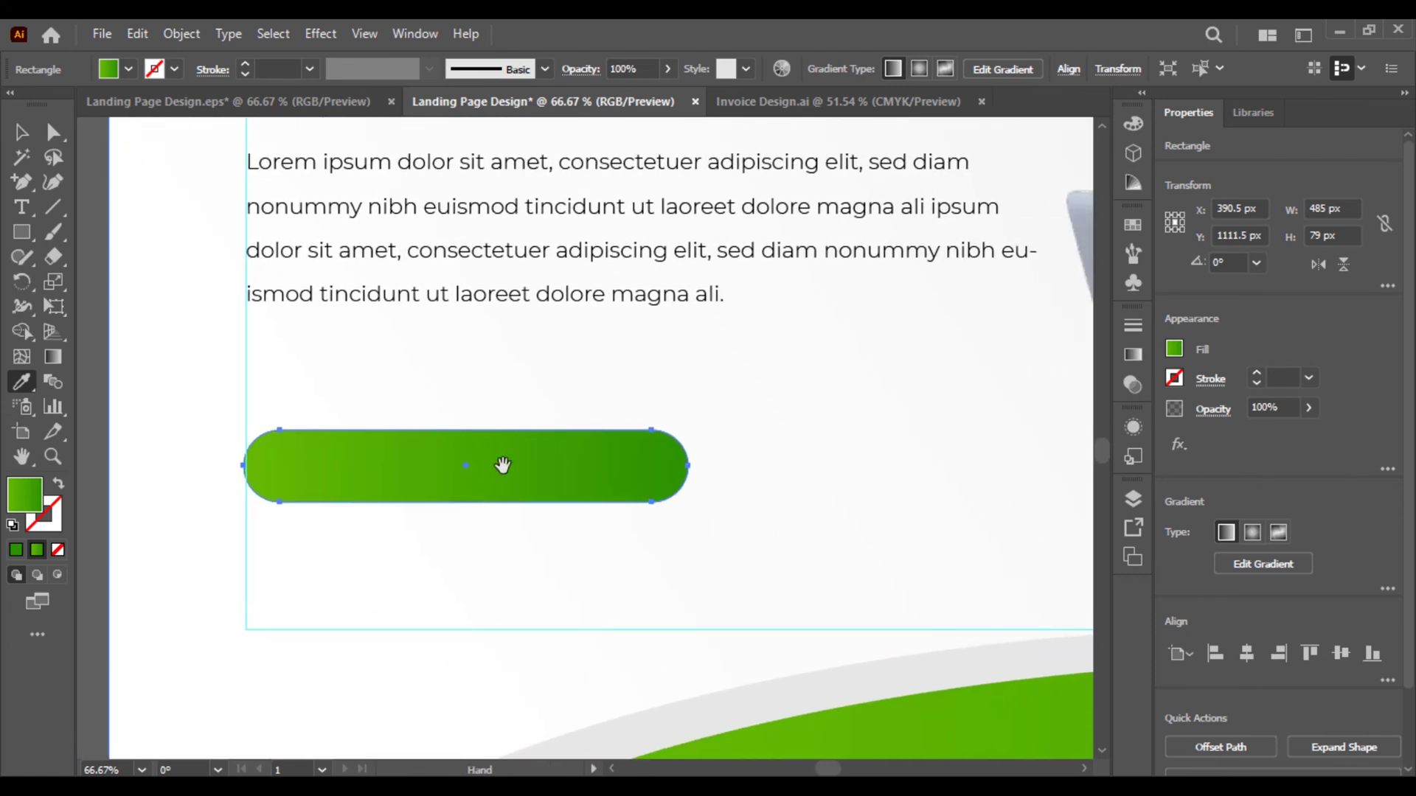
left_click(52, 357)
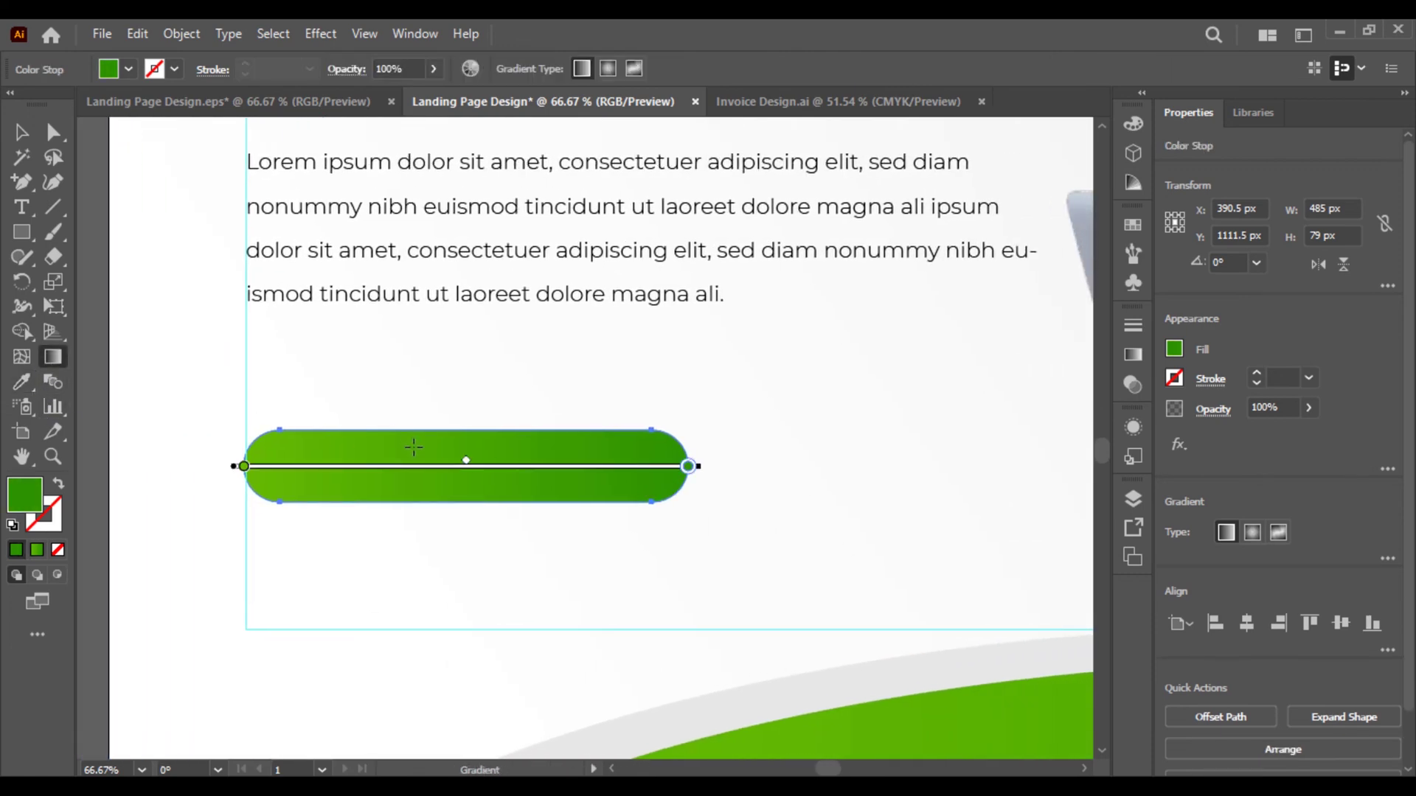
mouse_move(741, 463)
left_mouse_down()
mouse_move(148, 459)
mouse_move(168, 469)
left_mouse_up()
Move the green pill up slightly and align its edge with the vertical margin guide
left_click(21, 133)
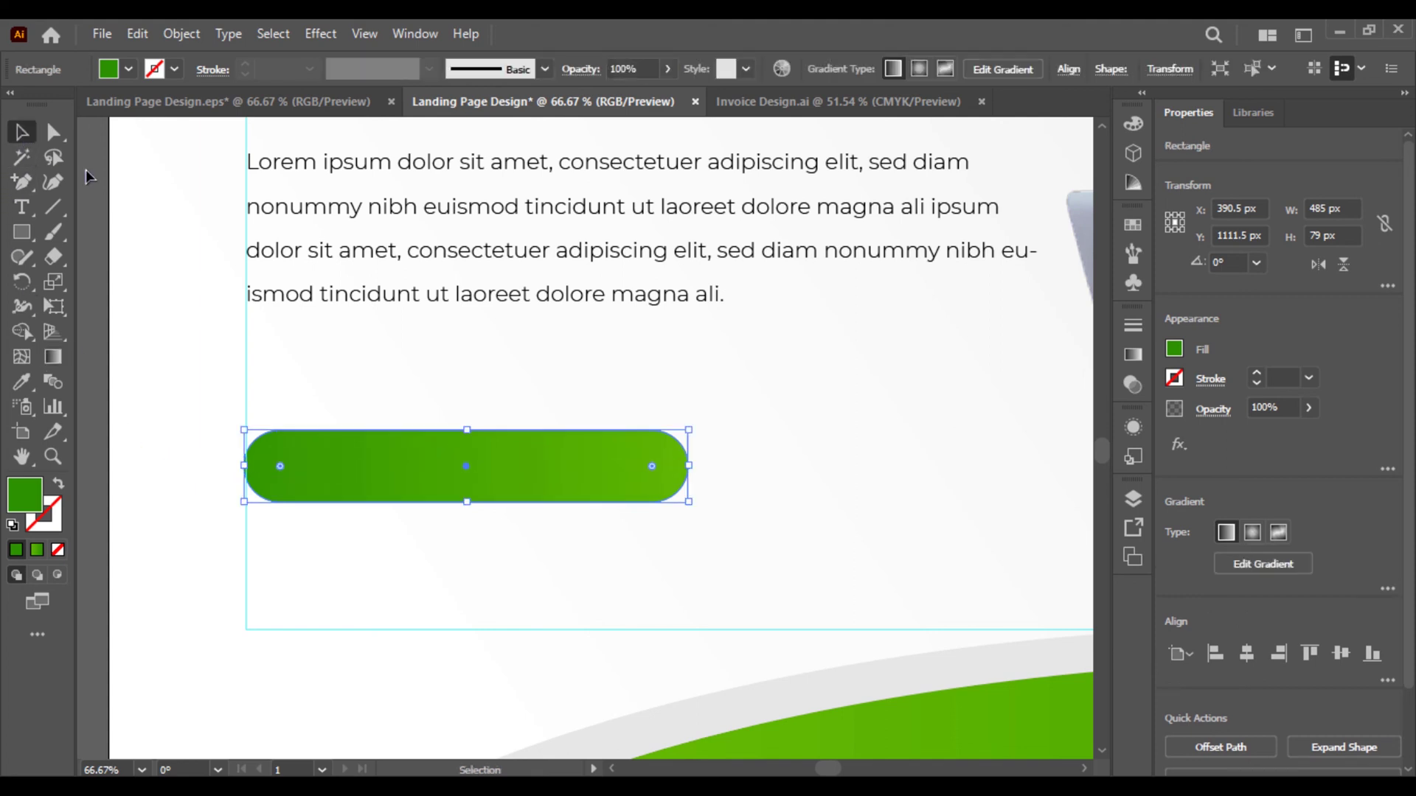
mouse_move(385, 455)
left_mouse_down()
mouse_move(397, 455)
mouse_move(392, 422)
left_mouse_up()
left_click(325, 525)
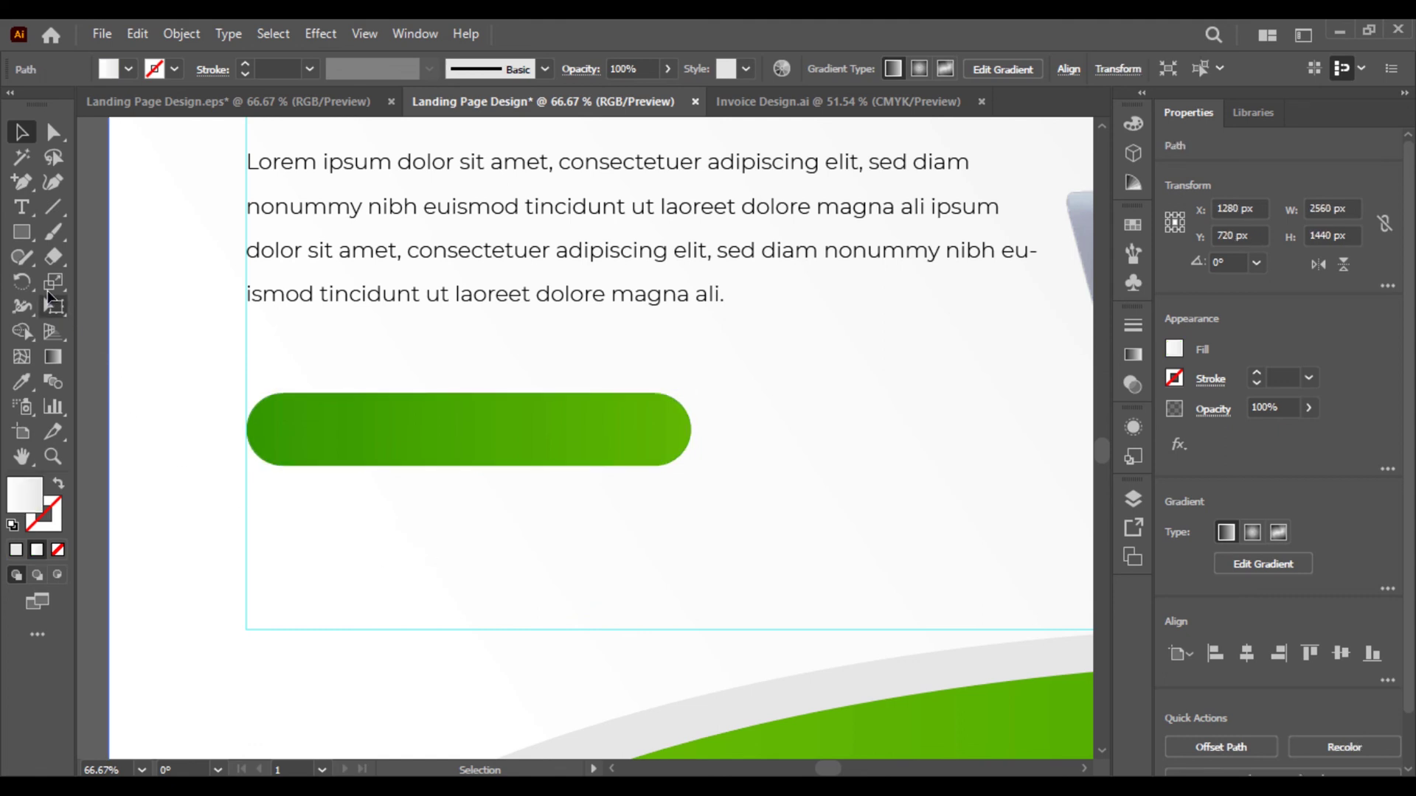
Add the text LEARN MORE, scale it down to about 29 pt, and place it on the green pill
left_click(22, 207)
left_click(378, 546)
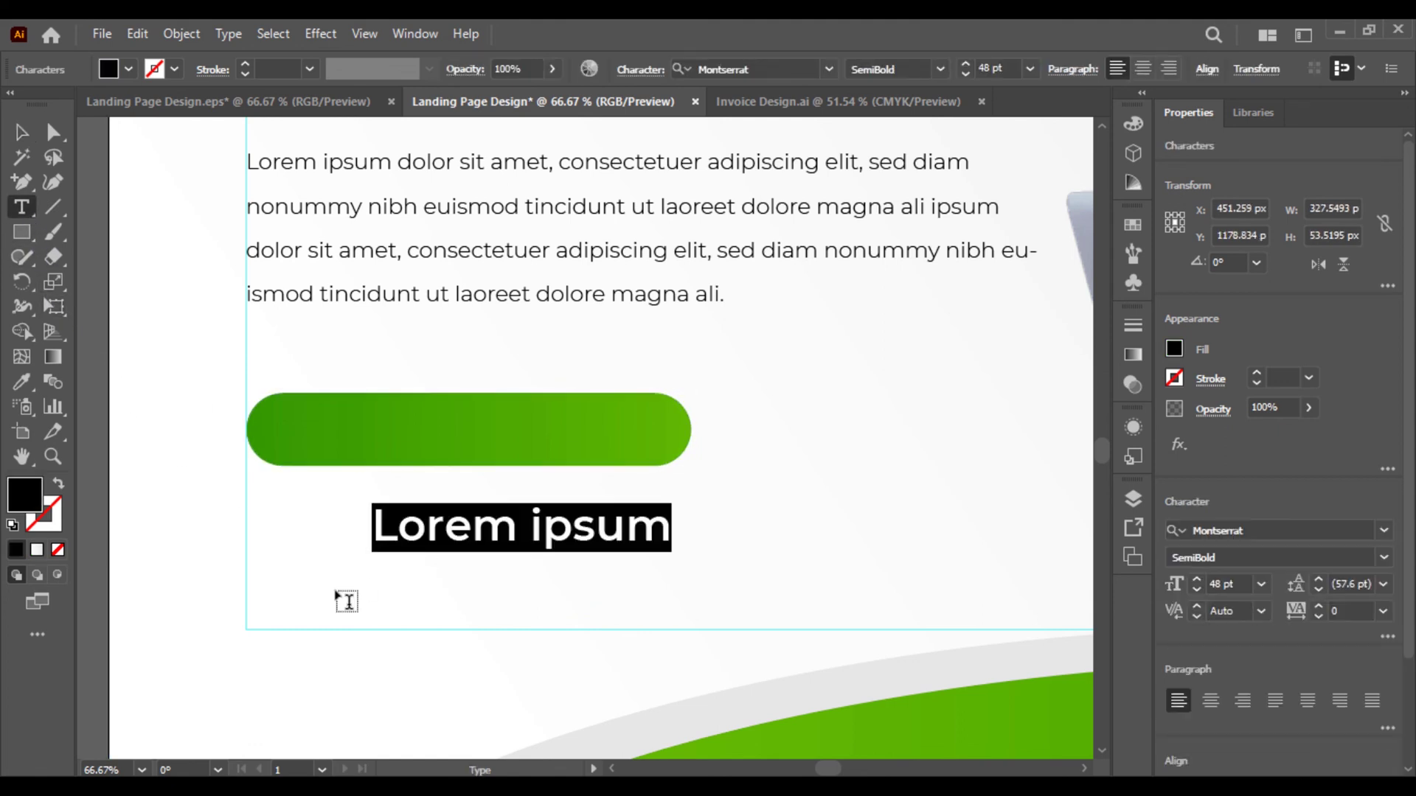
type("LEARN MORE")
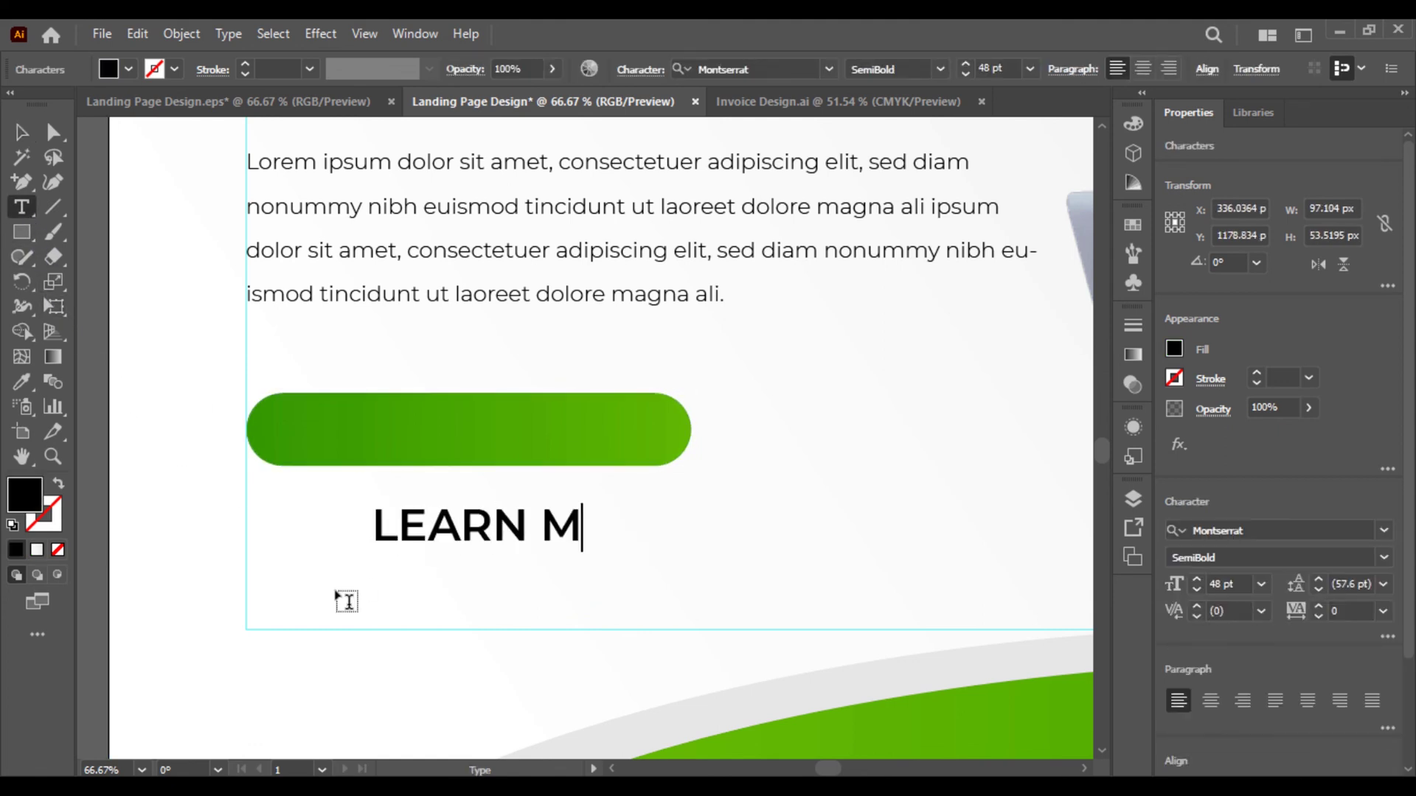
key("ctrl+a")
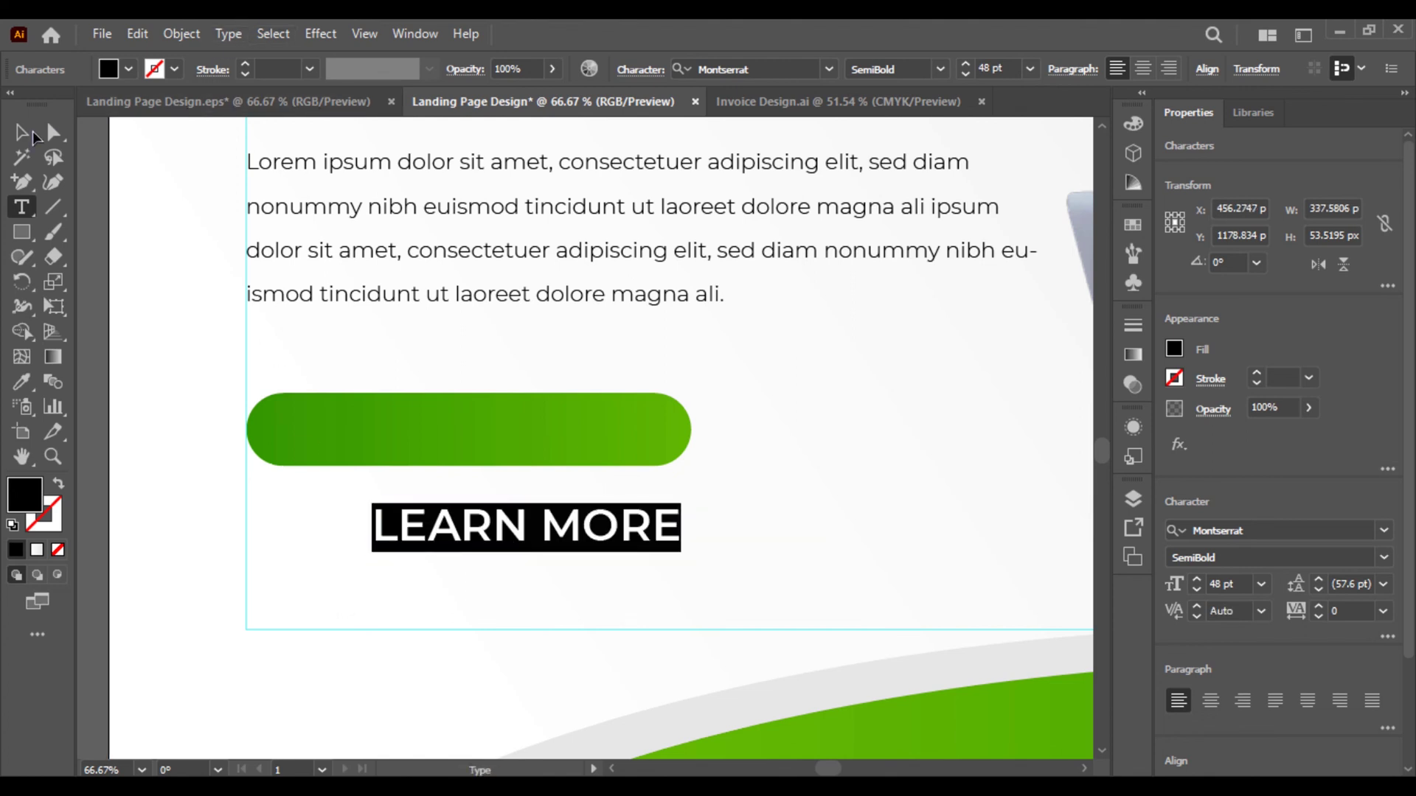
left_click(33, 135)
left_click_drag(680, 550, 576, 435)
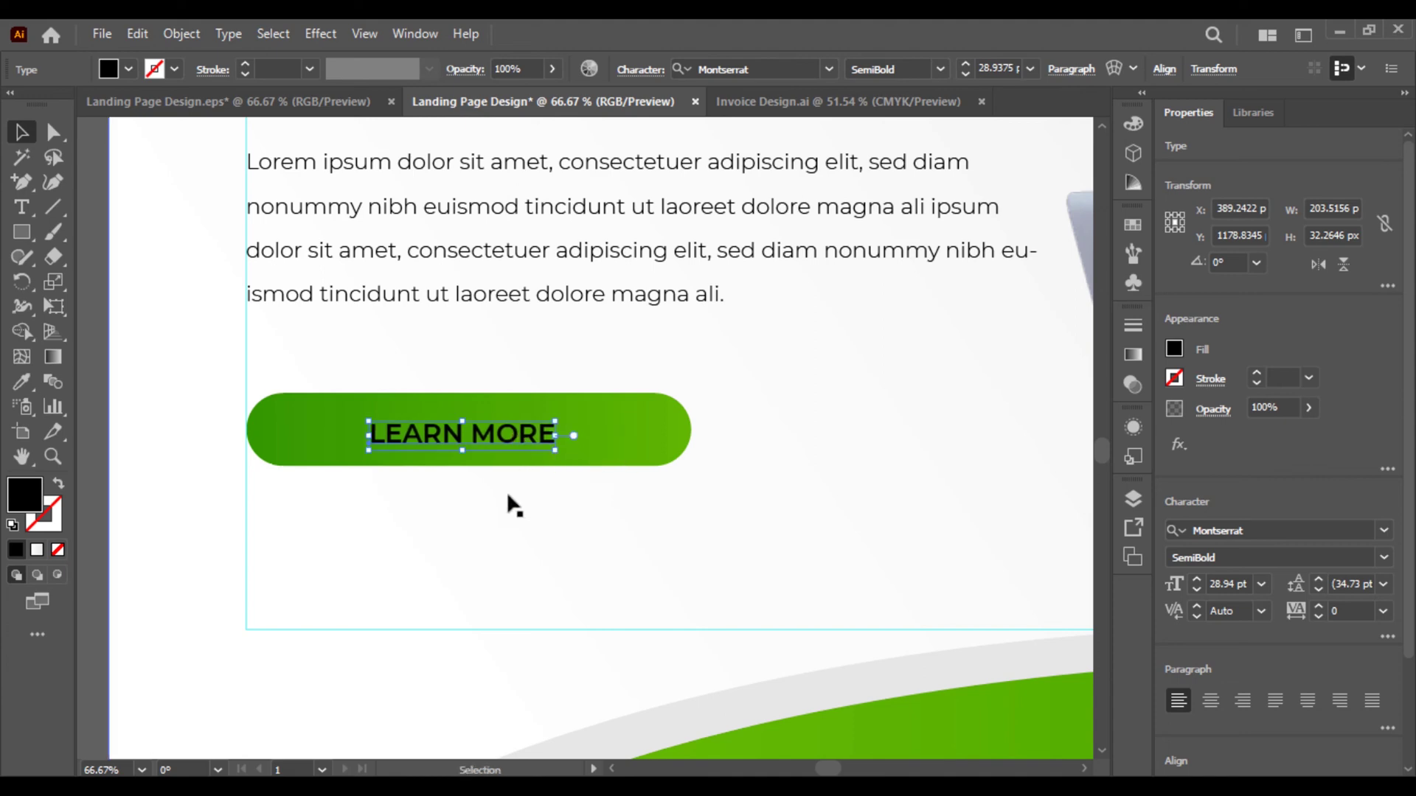
Align the LEARN MORE text and the green pill to each other, centring the text horizontally, and deselect them
left_click(514, 506)
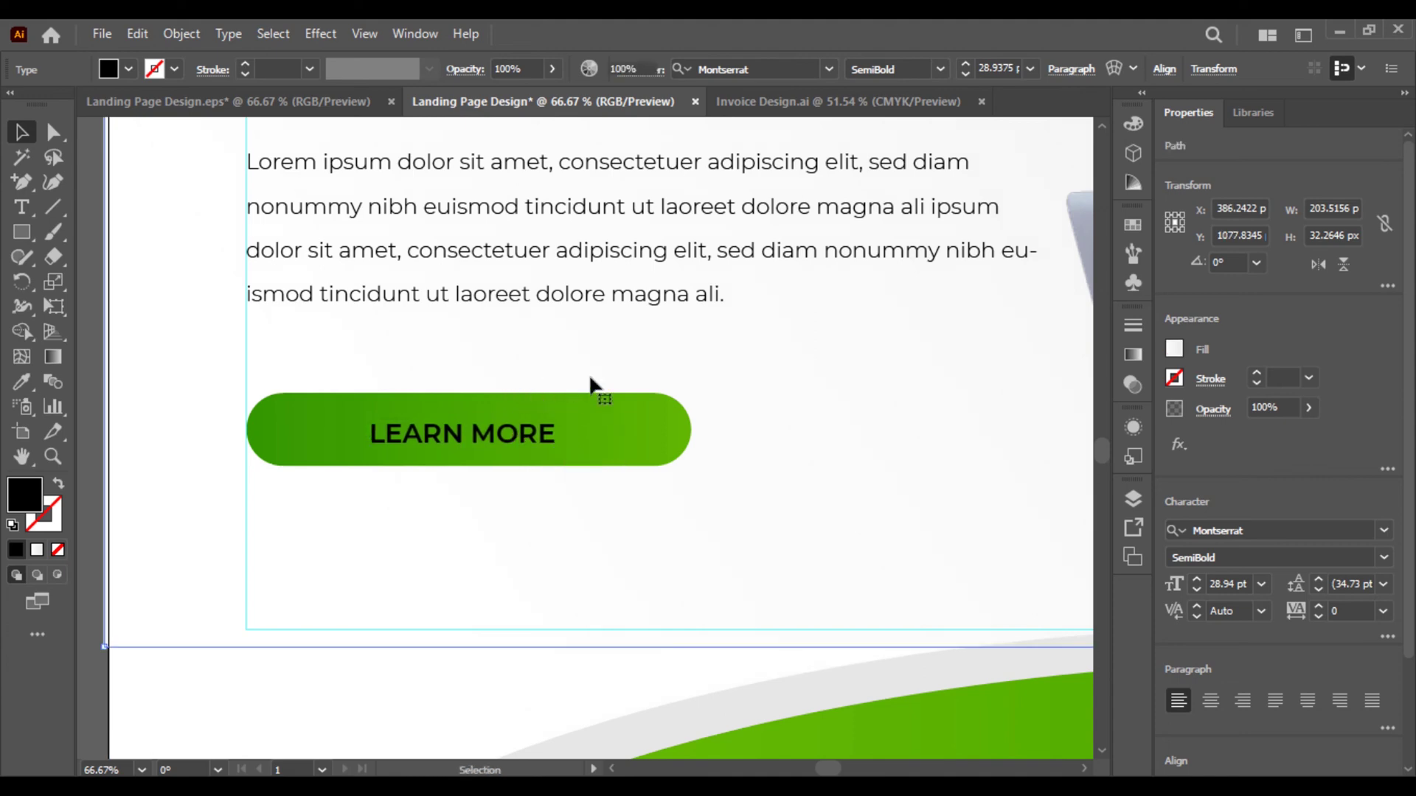
left_click(410, 677)
left_click(435, 435)
left_click(484, 398, "shift")
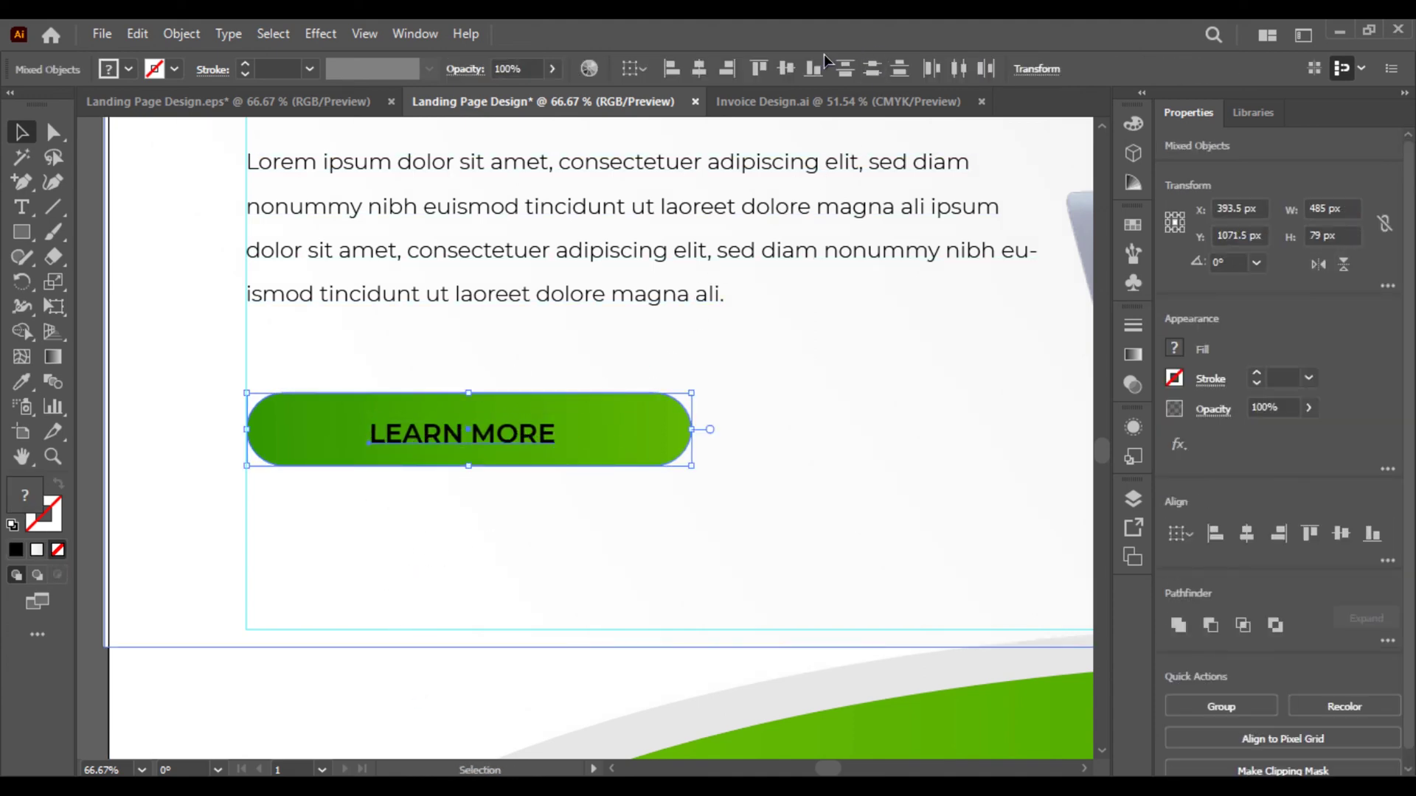
left_click(813, 70)
left_click(701, 70)
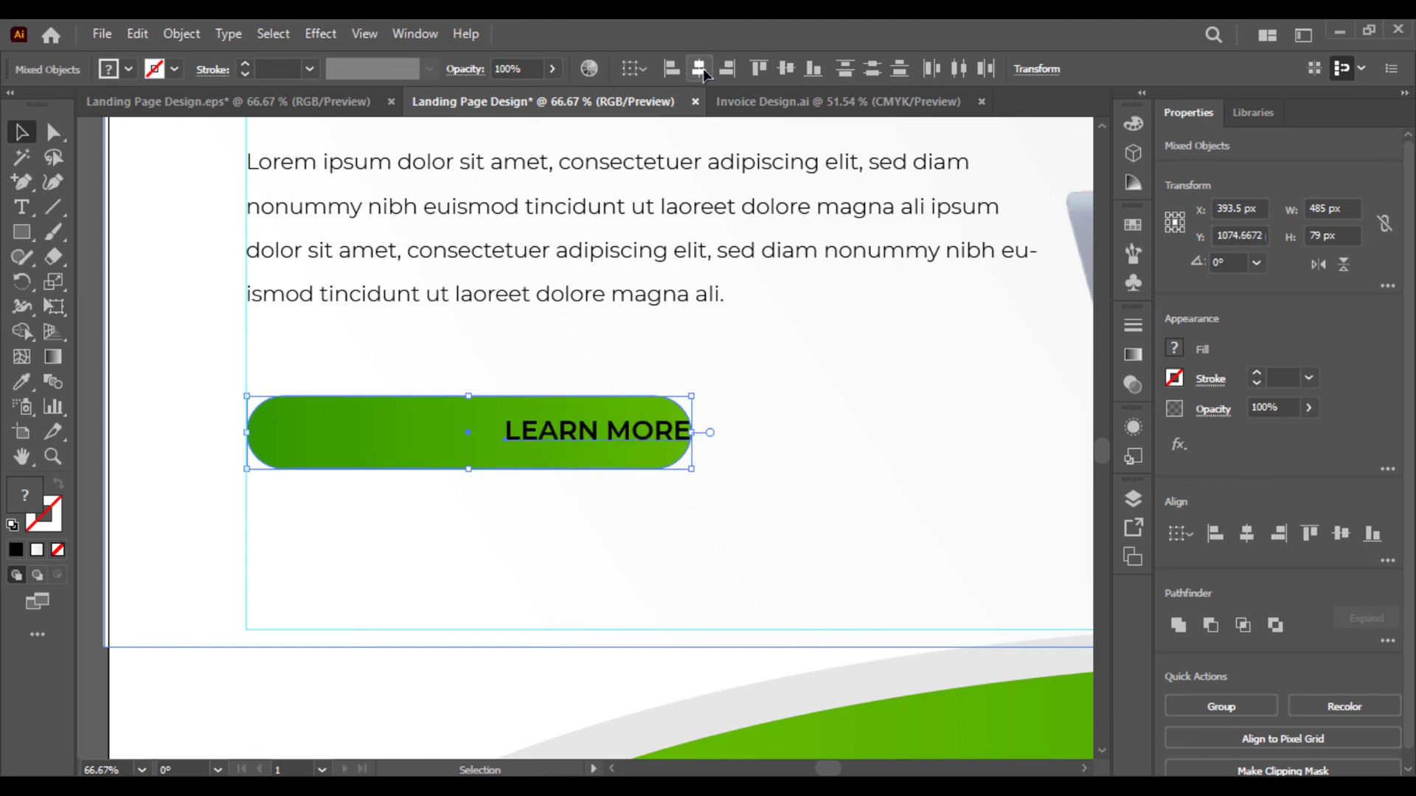
left_click(698, 71)
left_click(451, 383)
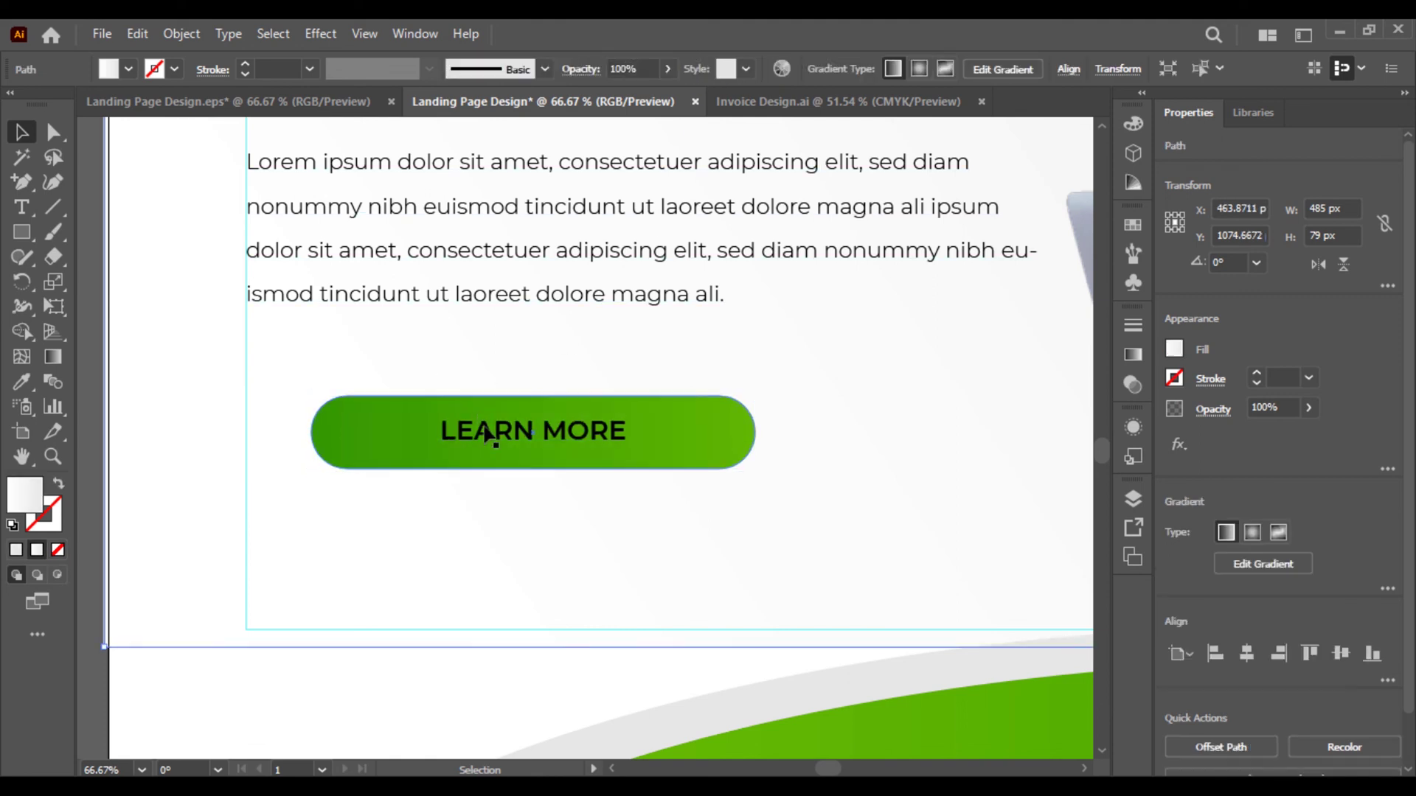
Fill the LEARN MORE text with the lightest grey swatch
left_click(502, 435)
left_click(129, 71)
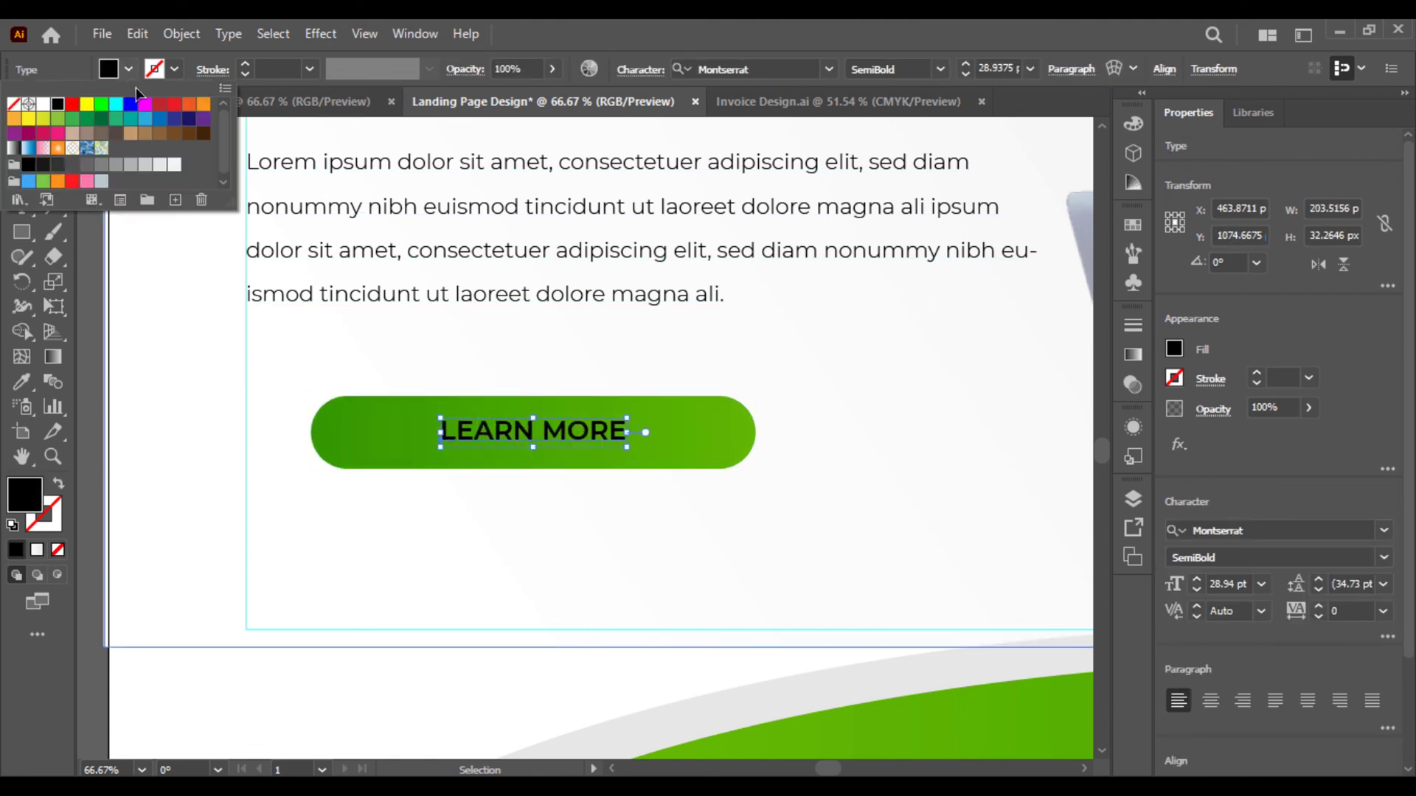
left_click(174, 165)
left_click(90, 361)
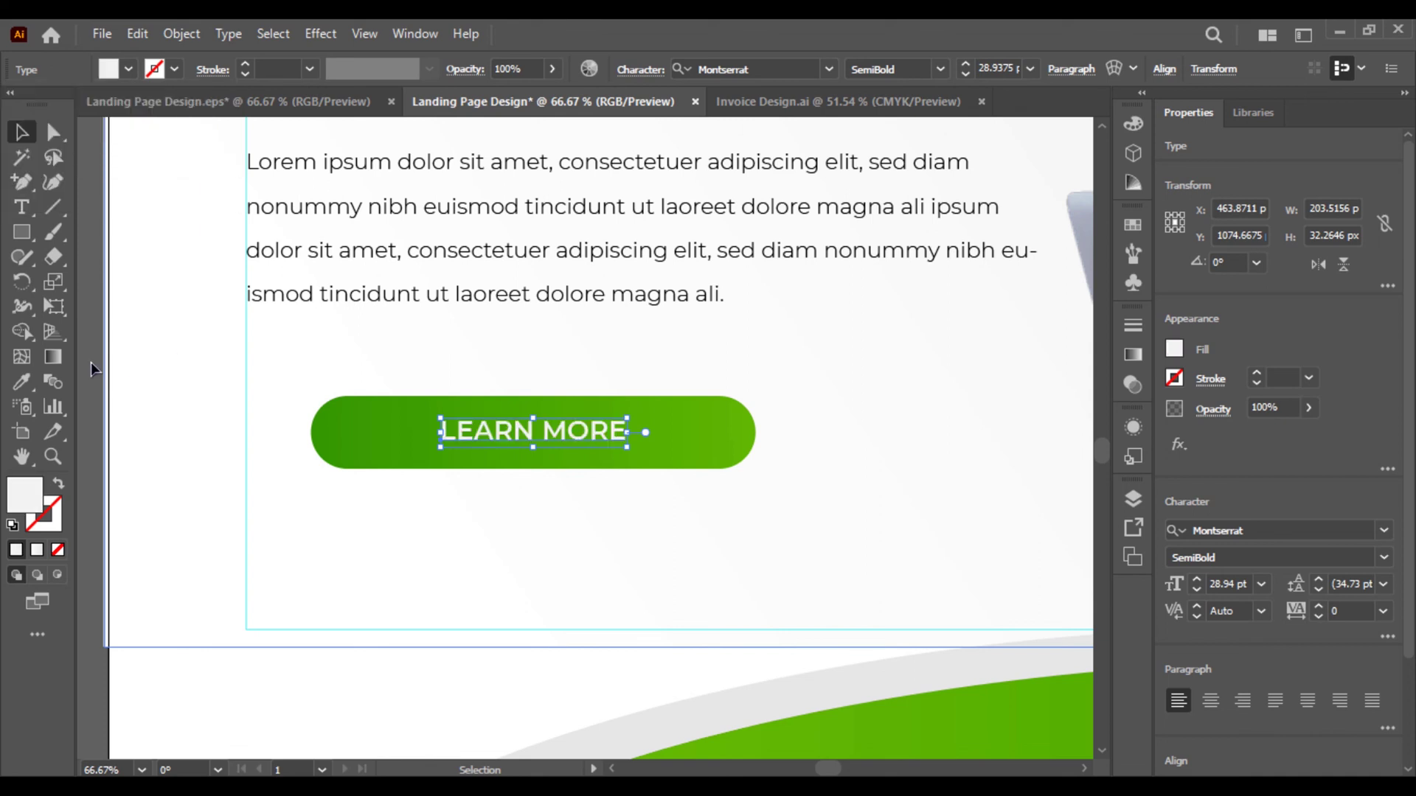
Move the pill and its LEARN MORE text together back to the vertical margin guide beneath the paragraph
left_click(403, 430, "shift")
left_click_drag(402, 429, 338, 427)
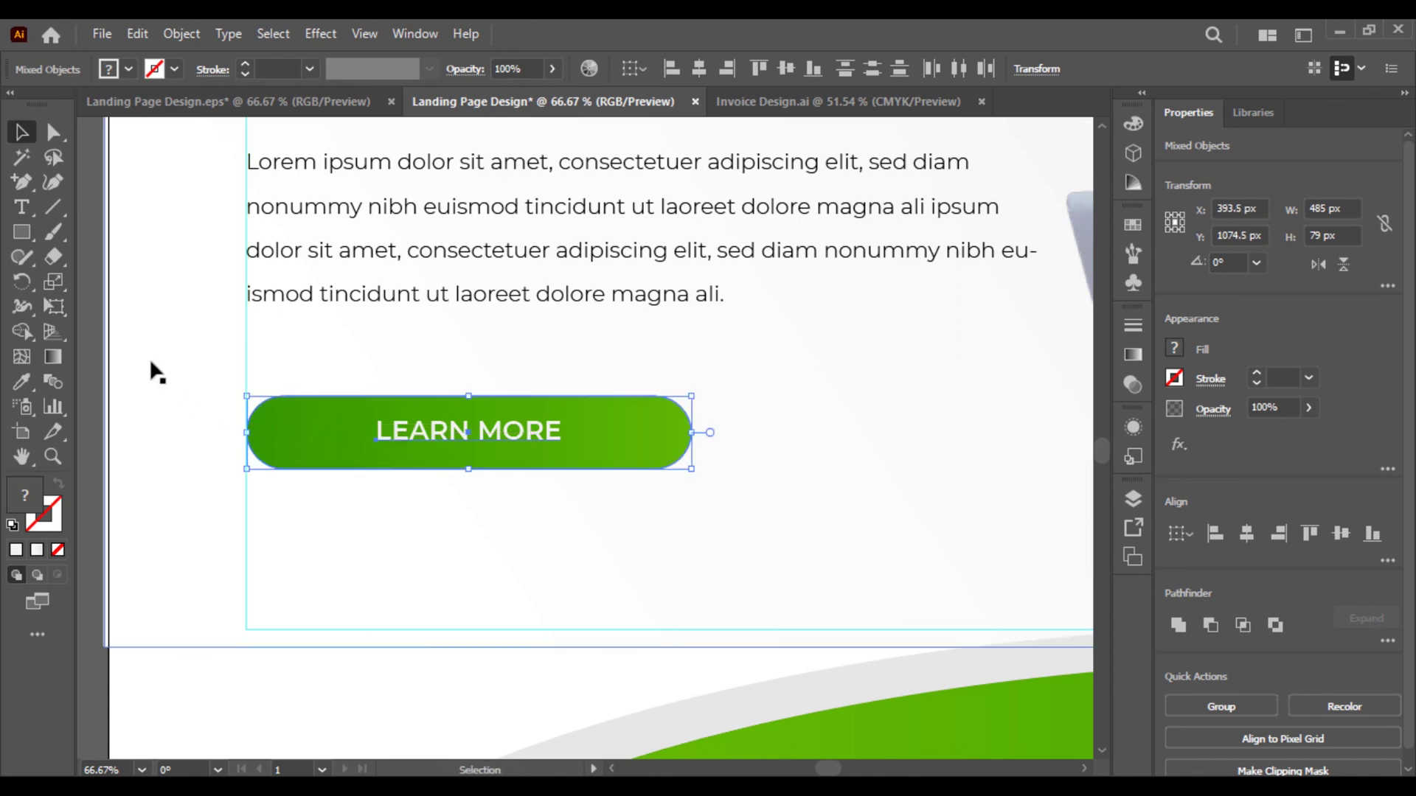
left_click(94, 336)
key("ctrl+0")
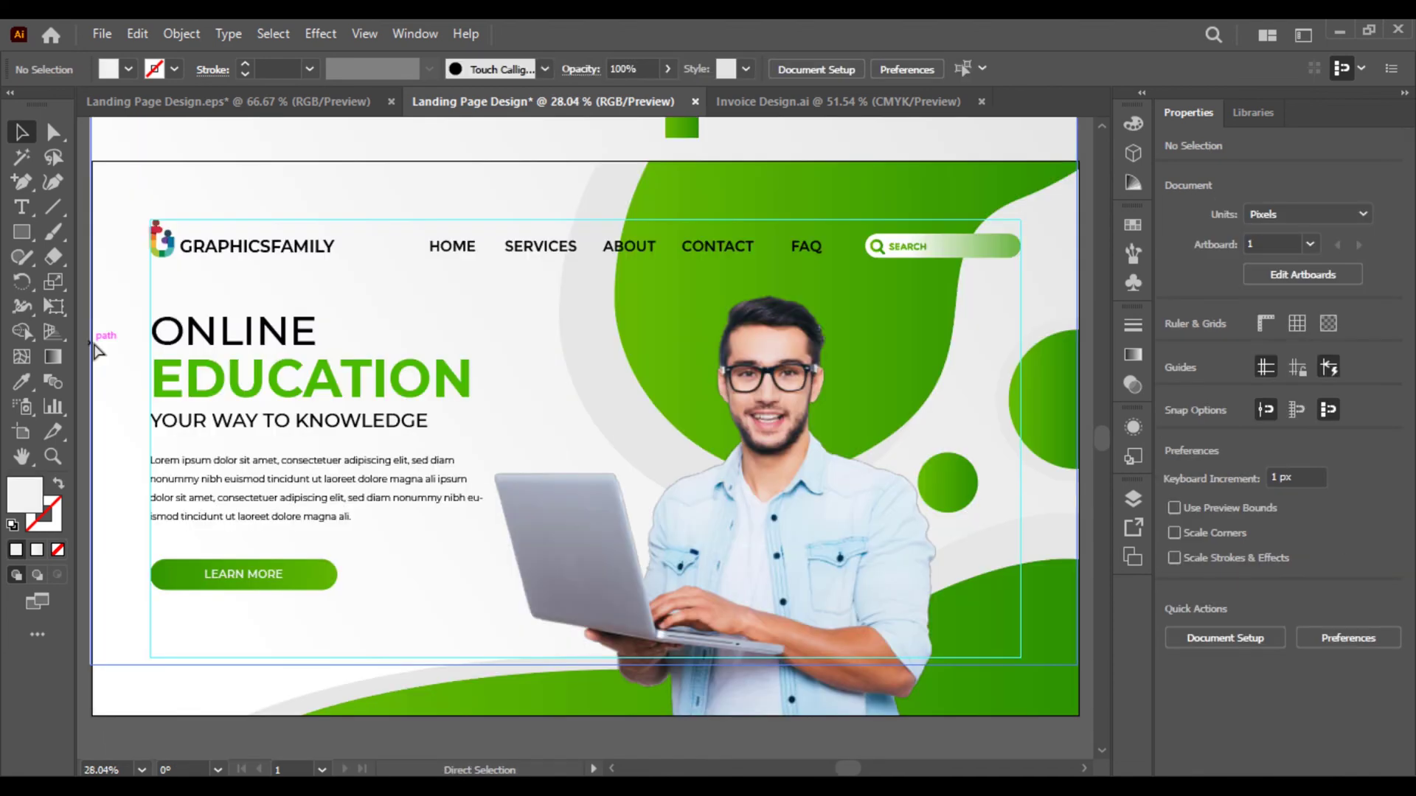
Try to shift the displaced light gradient background rectangle horizontally, then undo the move
left_click_drag(269, 228, 411, 264)
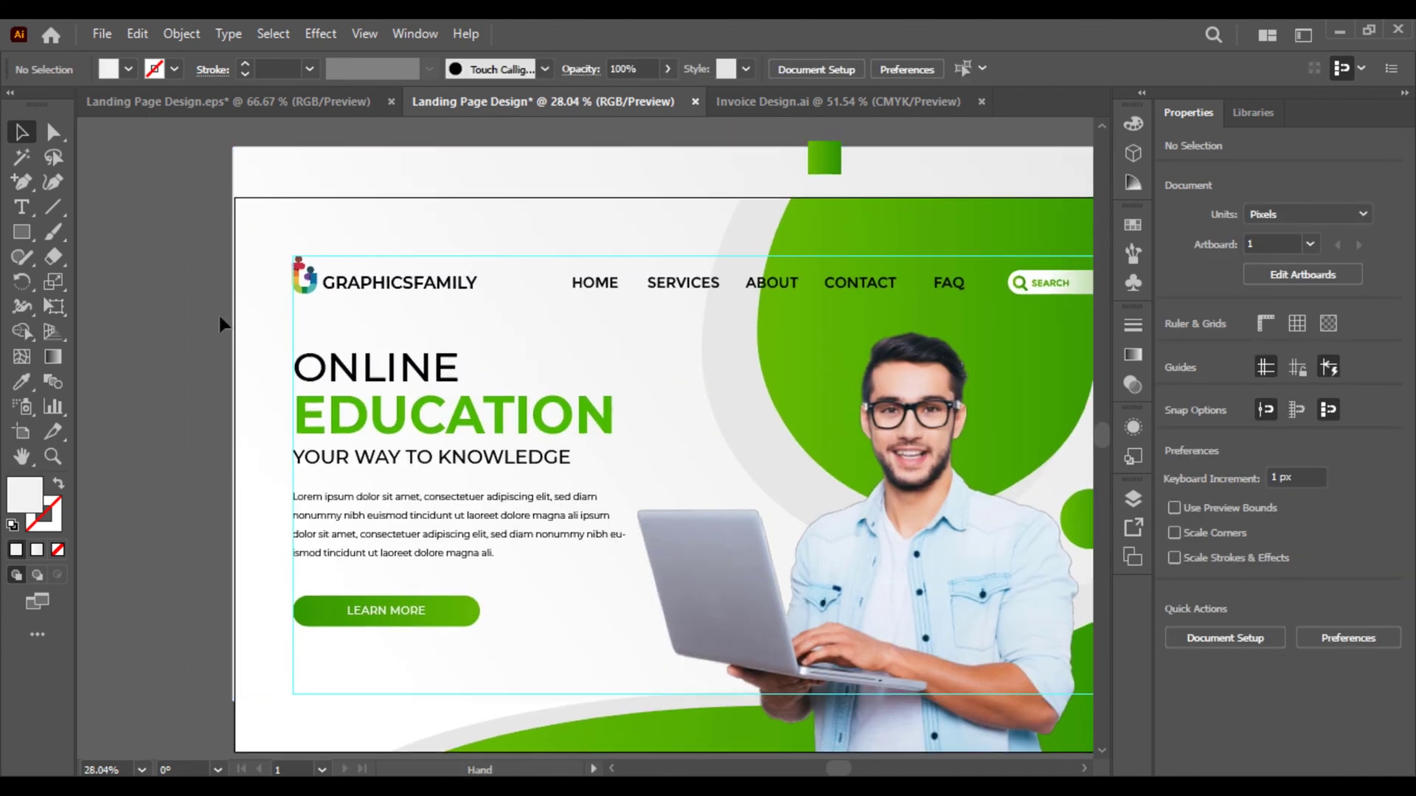
left_click(247, 693)
left_click_drag(246, 694, 278, 693)
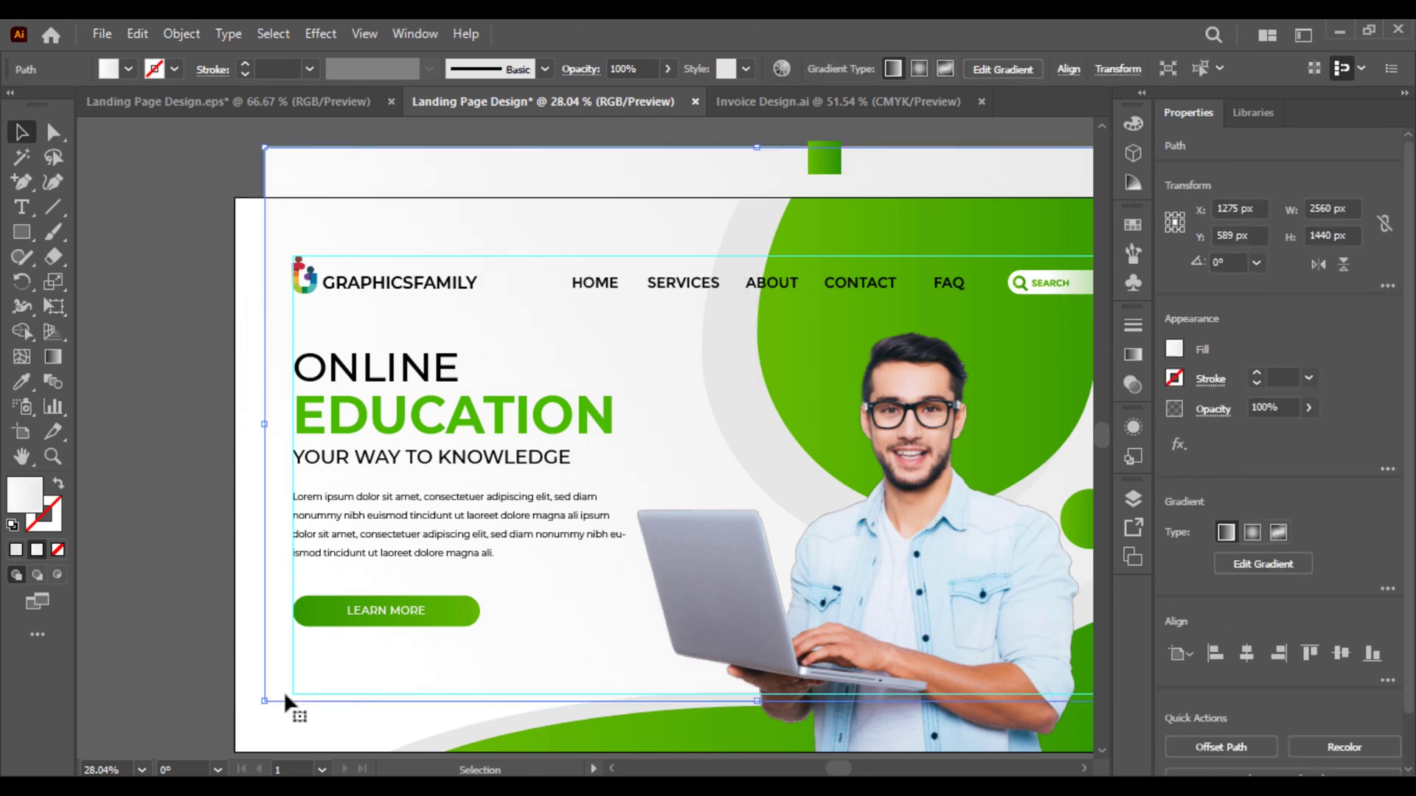
key("a")
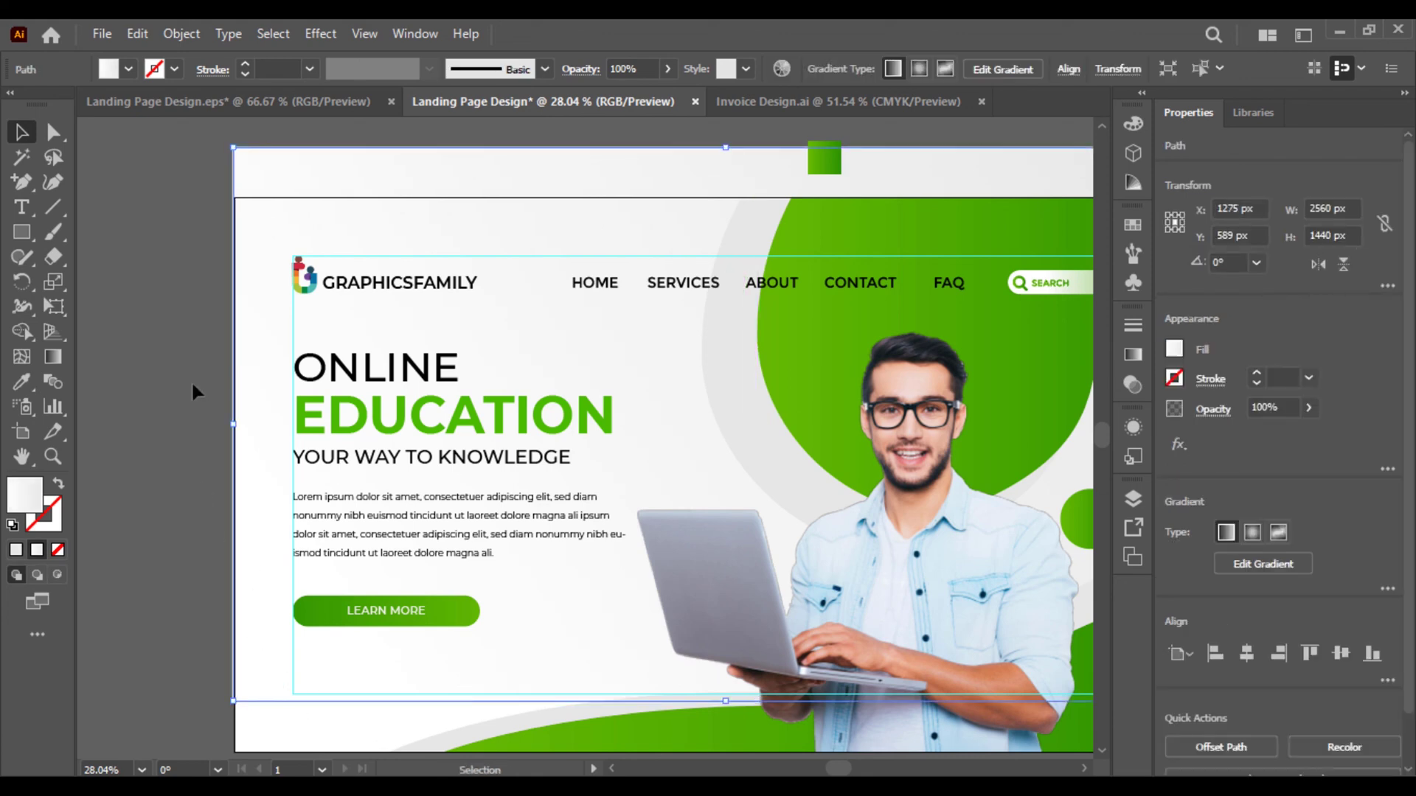
left_click(181, 323)
Move the light gradient background rectangle back over the artboard, centred at X 1280 px and Y 720 px, and deselect it
key("ctrl+minus")
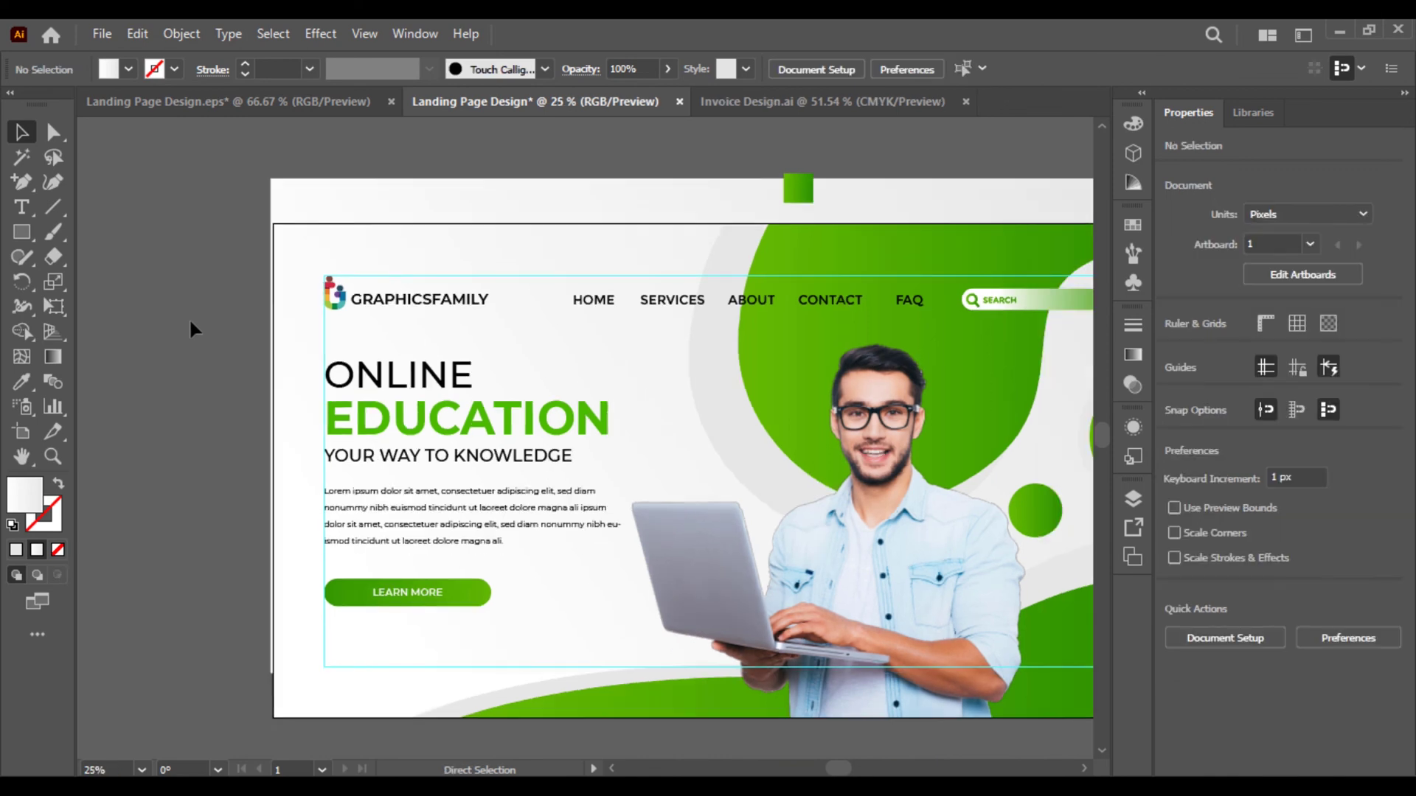
key("ctrl+minus")
key("v")
mouse_move(474, 294)
left_mouse_down()
mouse_move(522, 254)
mouse_move(489, 275)
mouse_move(491, 301)
left_mouse_up()
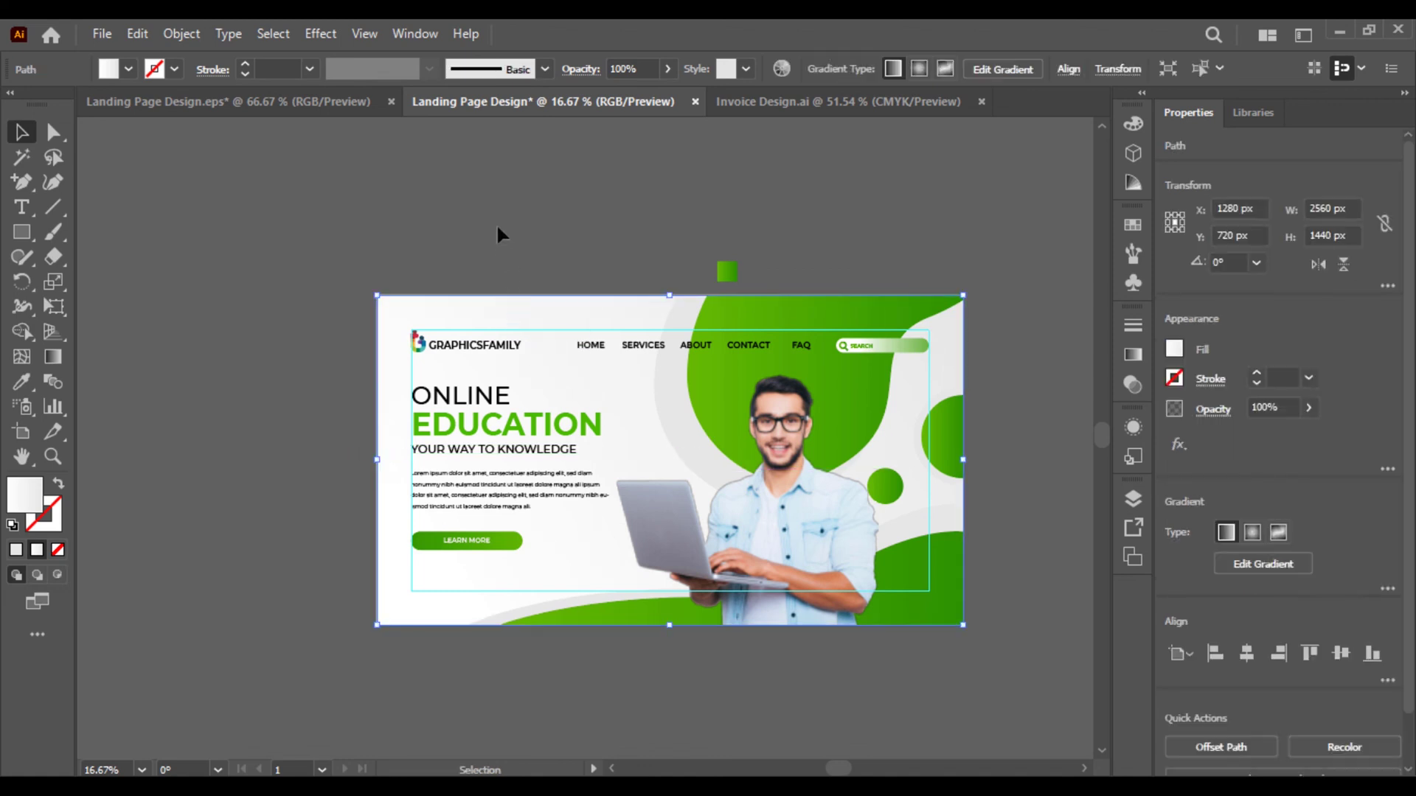
left_click(1070, 70)
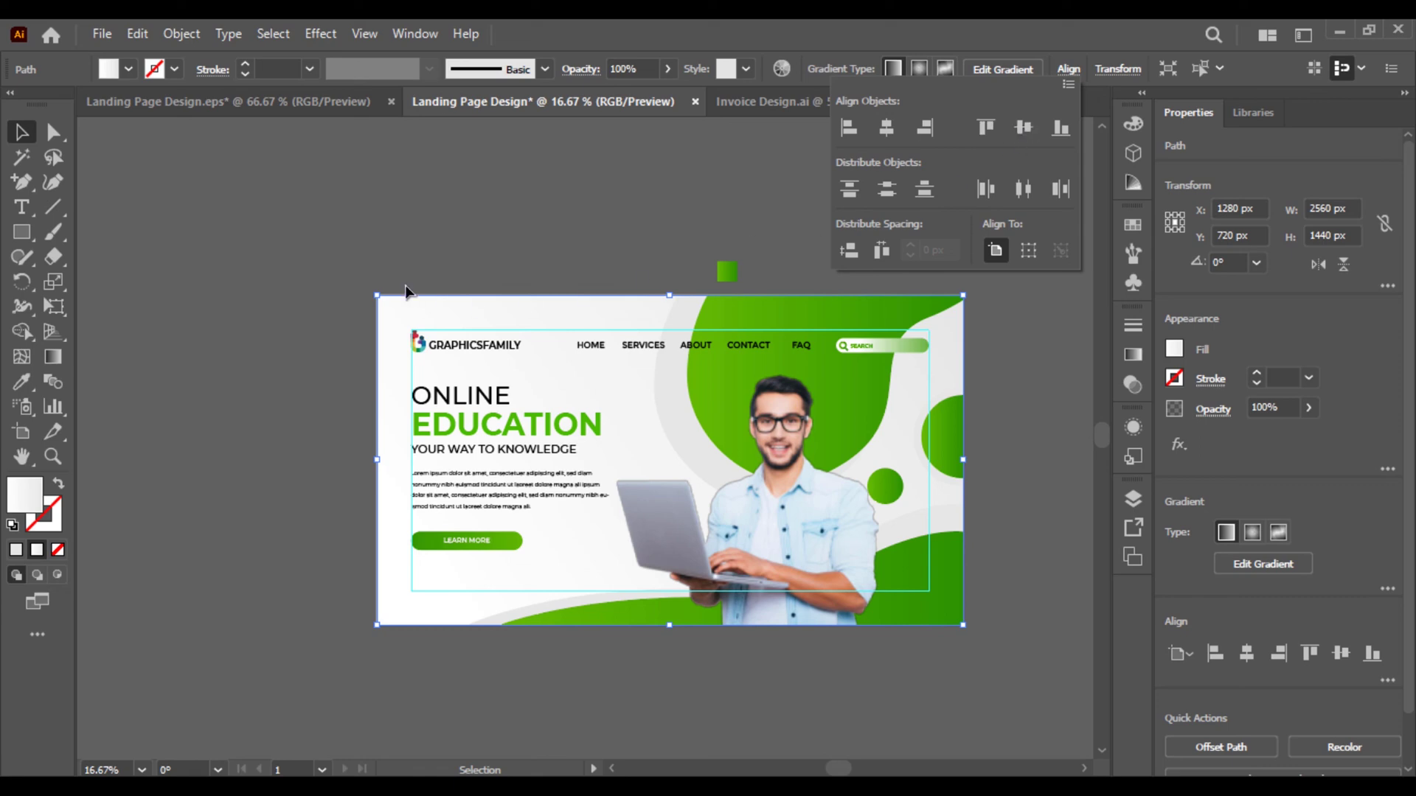
left_click(420, 235)
left_click(391, 247)
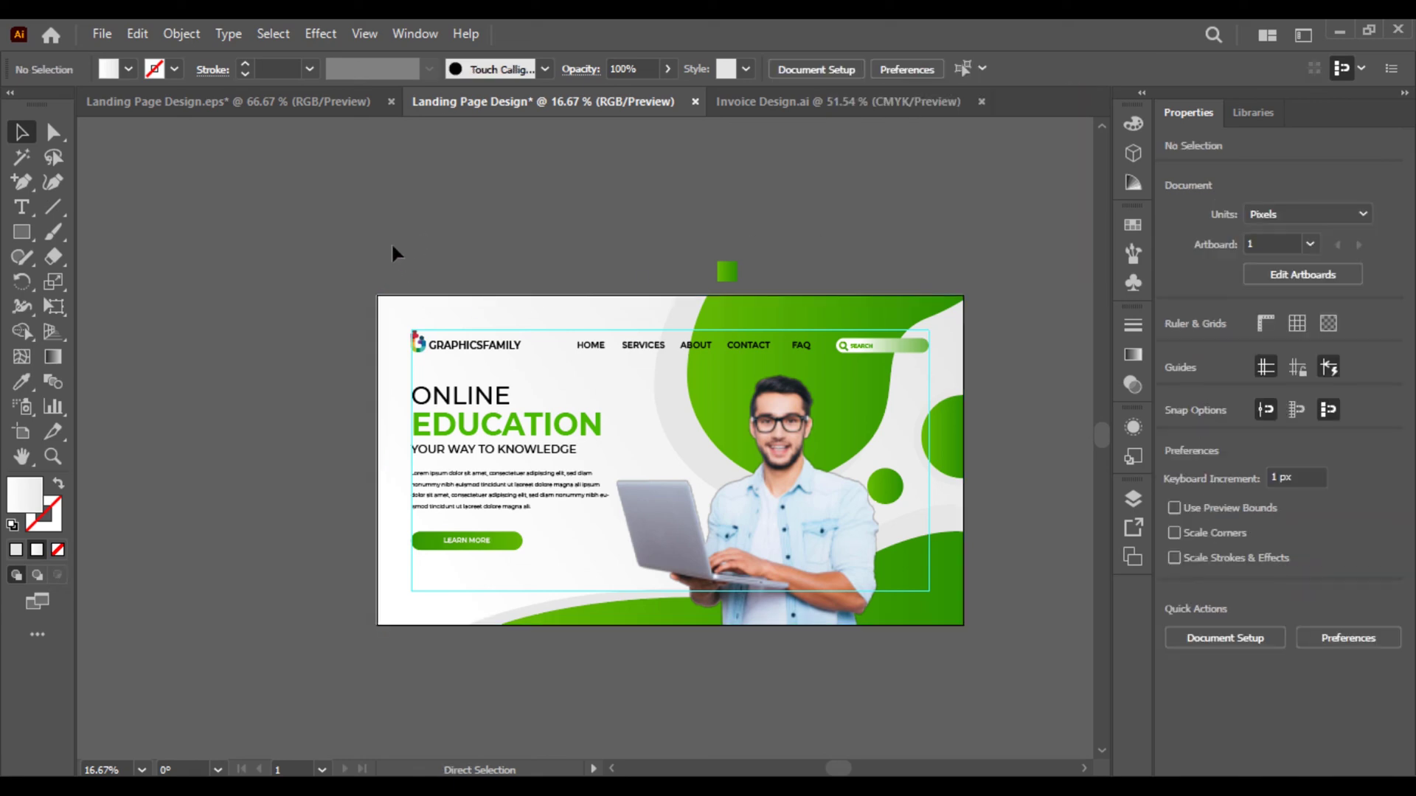
Nudge the green pill and its LEARN MORE text up together by about 22 px, closer to the paragraph
key("ctrl+plus")
key("ctrl+plus")
scroll(517, 472, "down", 3)
scroll(516, 472, "left", 3)
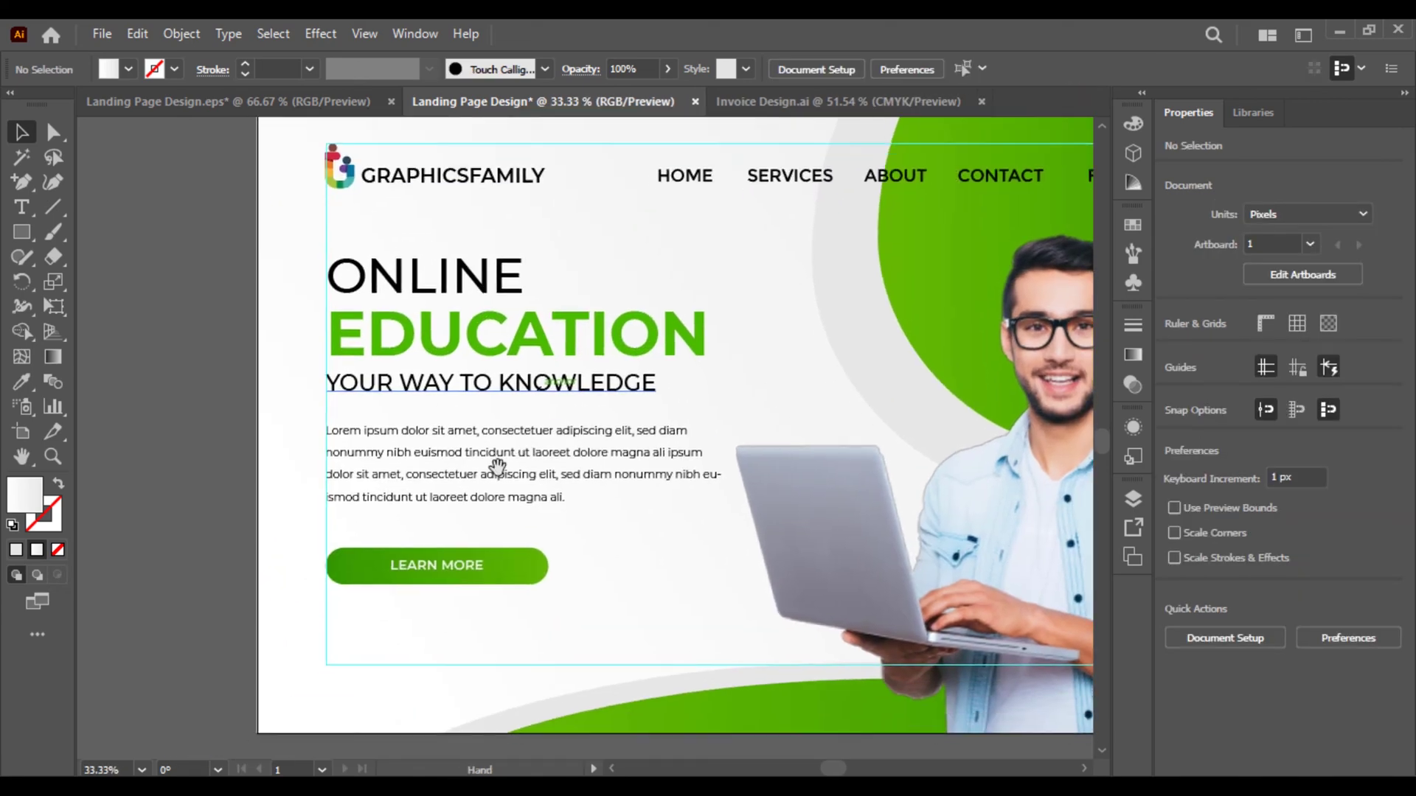
left_click(394, 573)
left_click(373, 572, "shift")
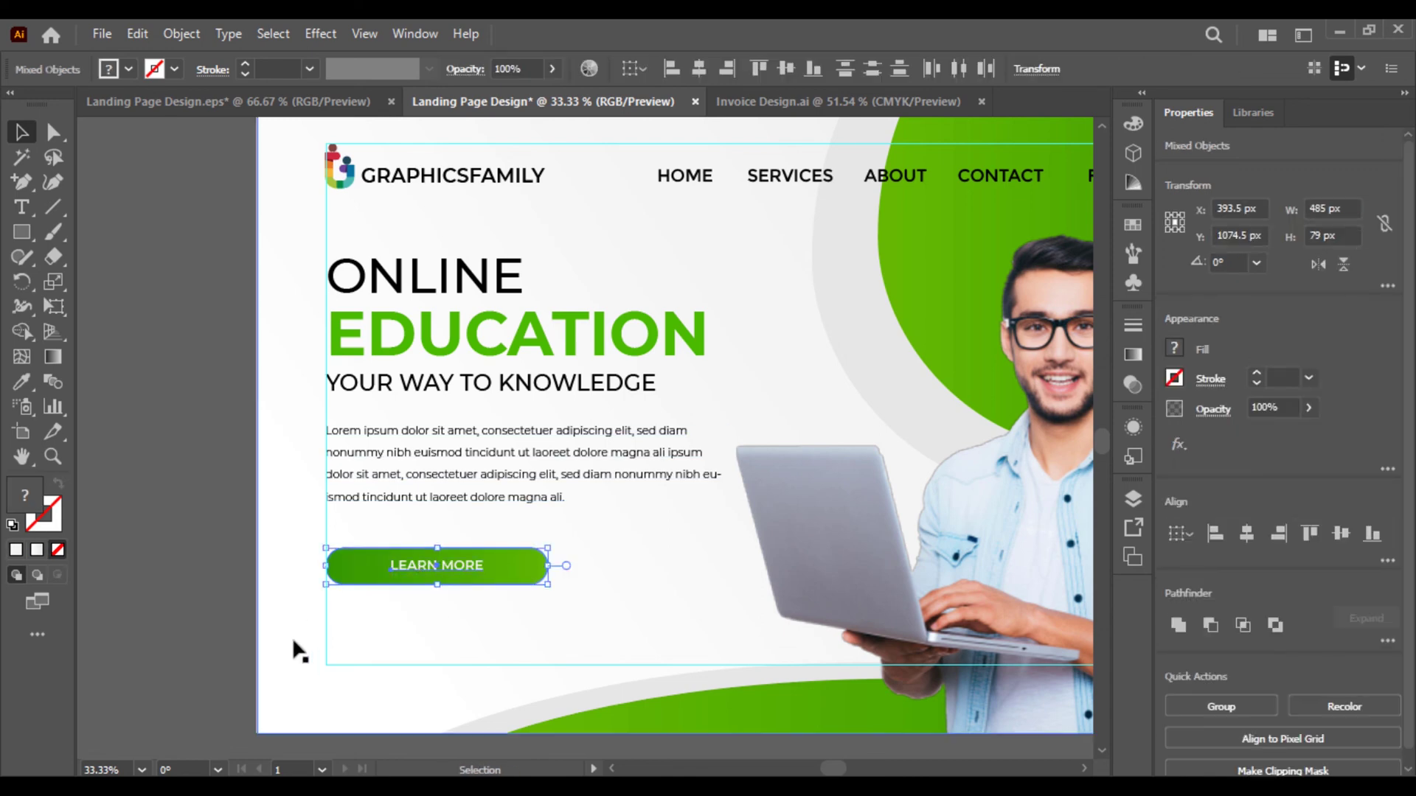
key("Up")
key("Up")
key("Up")
key("Up")
key("Up")
key("Up")
key("Up")
key("Up")
key("Up")
key("Up")
key("Up")
key("Up")
key("Up")
key("Up")
key("Up")
key("Up")
key("Up")
key("Up")
key("Up")
key("Up")
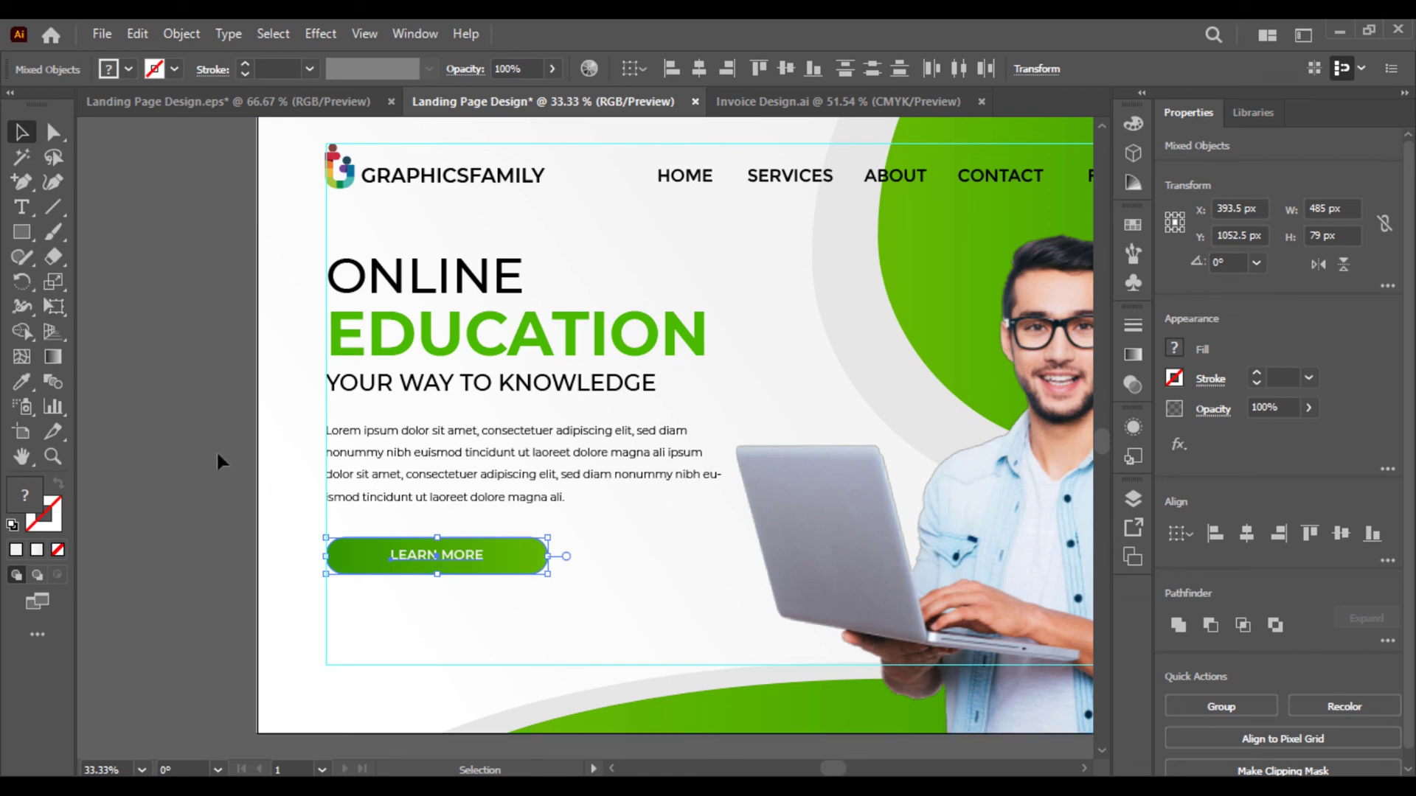
left_click(193, 437)
left_click(22, 207)
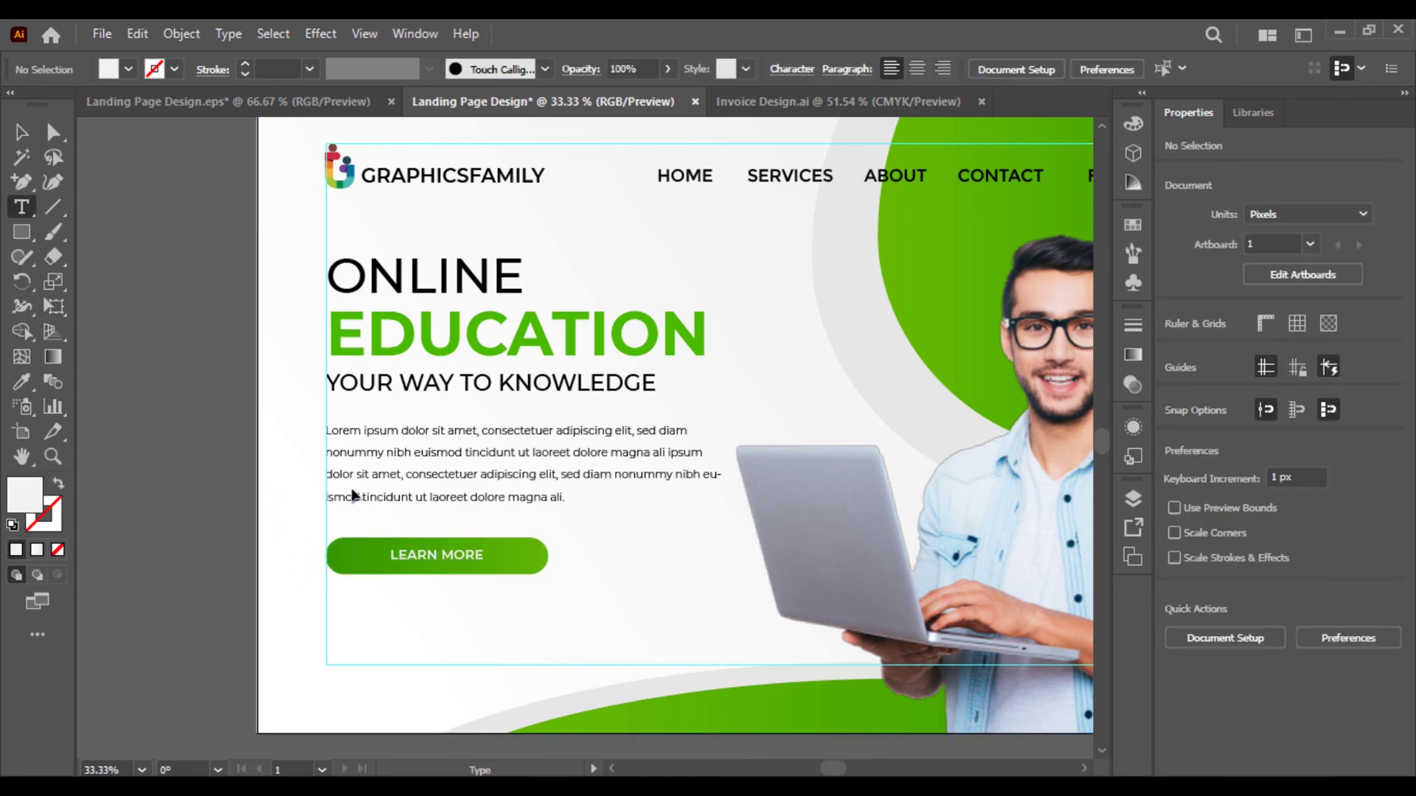
left_click(391, 621)
type("www")
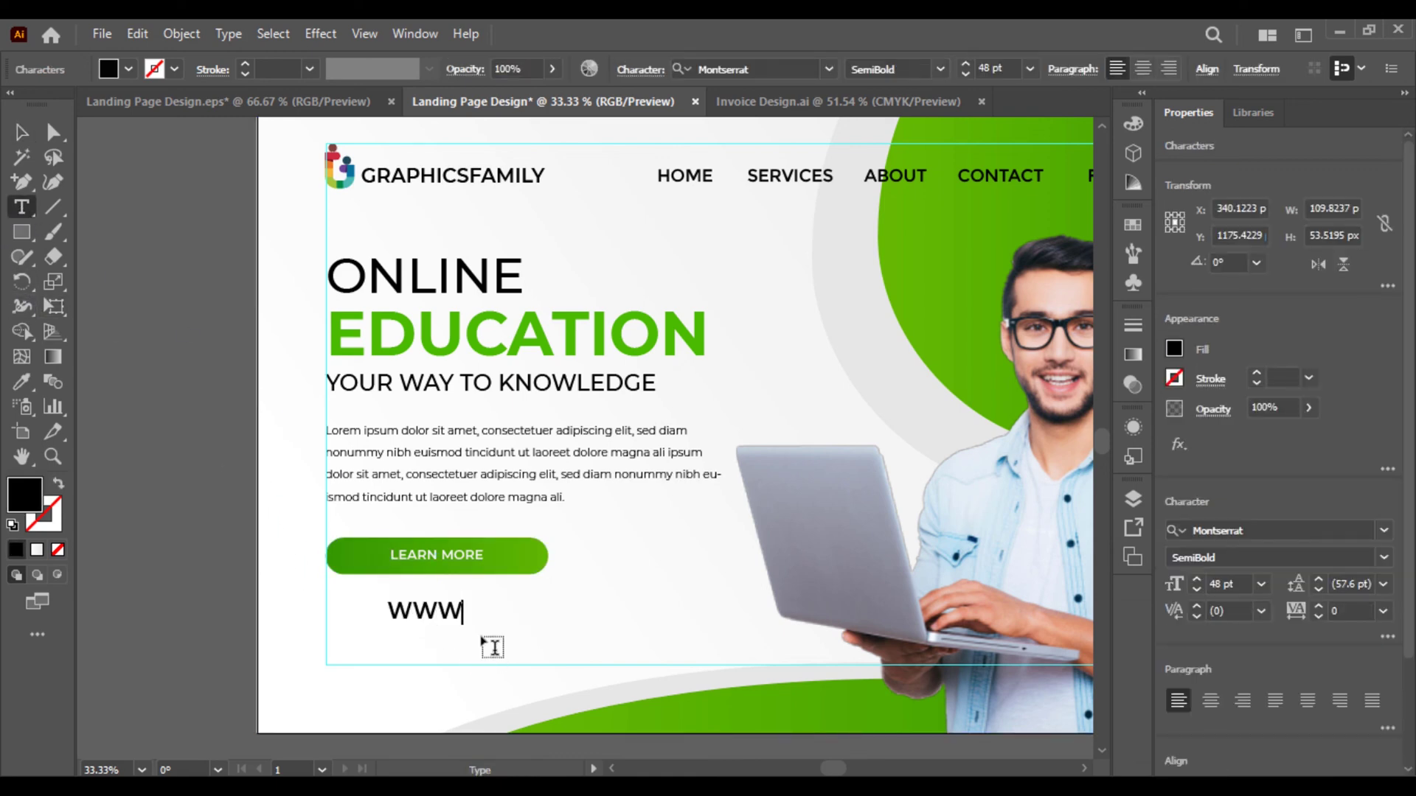
type("ww.graphicsfamily.com")
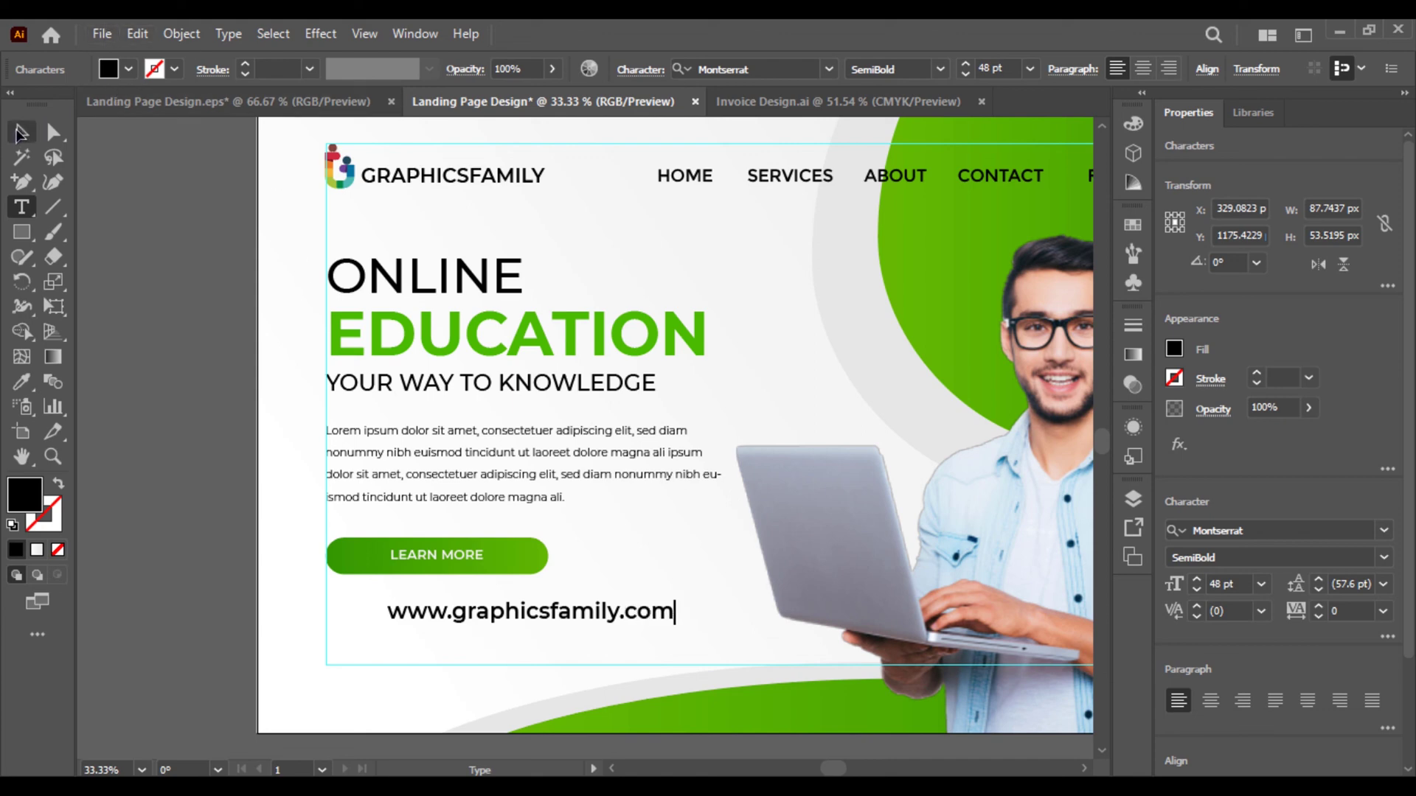
left_click(21, 133)
left_click_drag(677, 612, 466, 596)
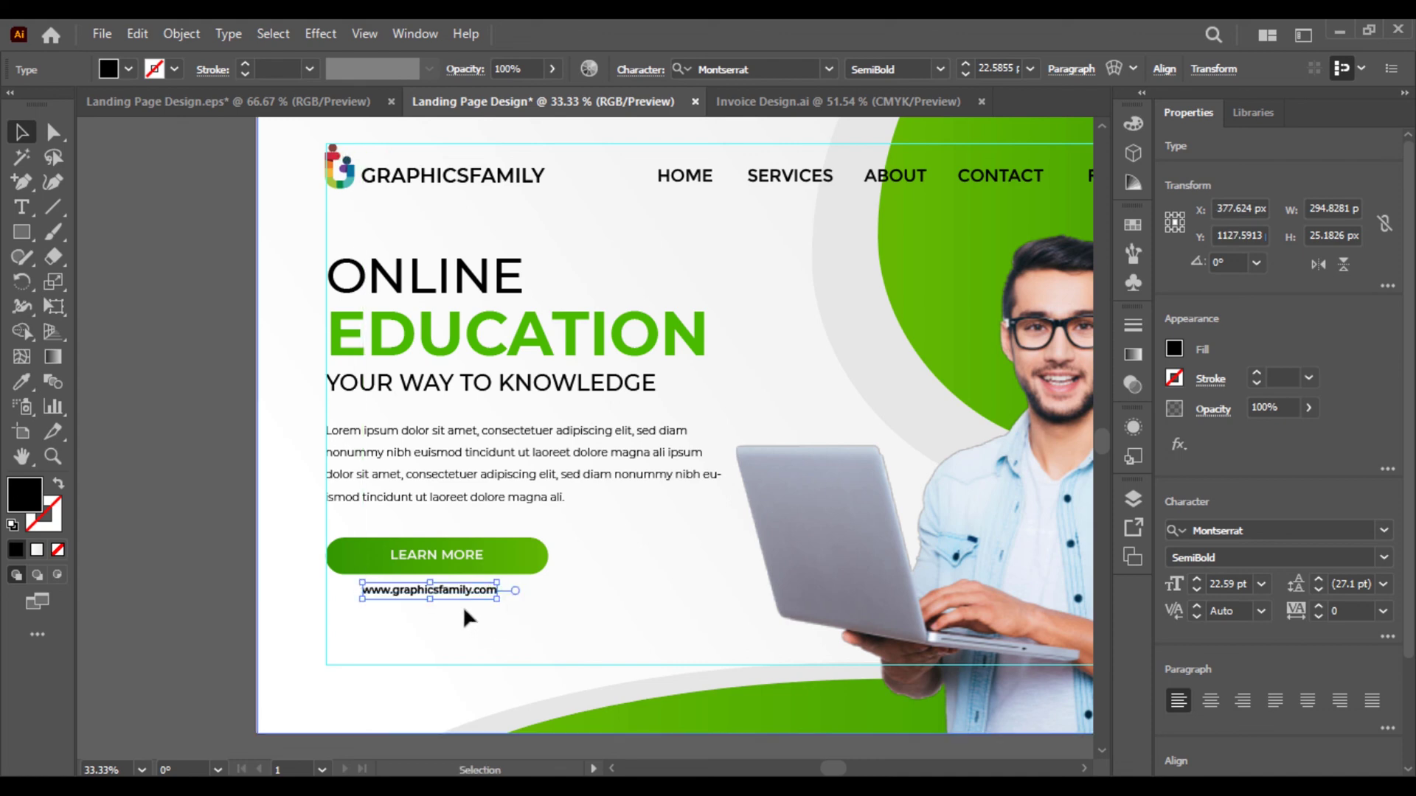
Align the green pill, its LEARN MORE text and the website address to a common horizontal centre
left_click(470, 580)
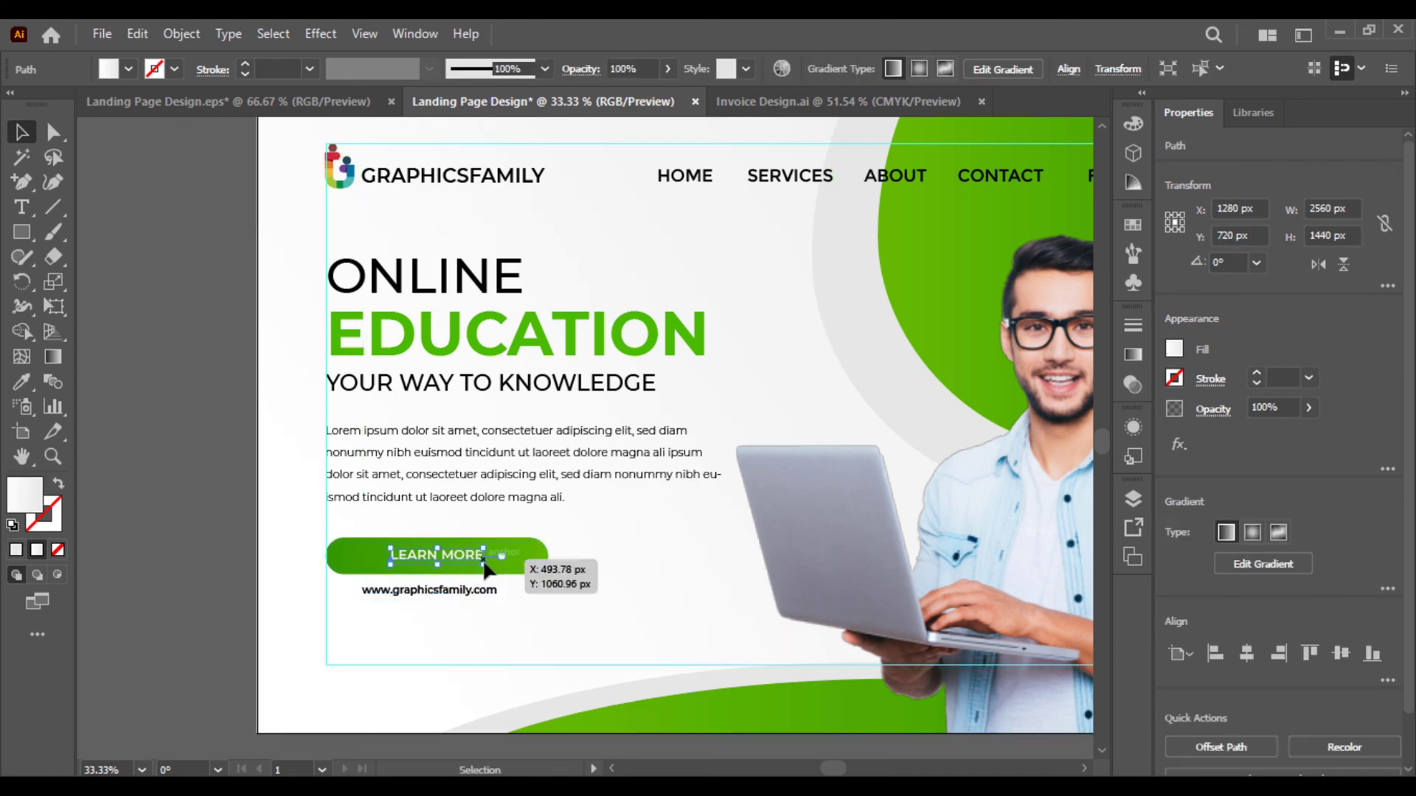
left_click(486, 568)
left_click(476, 564, "shift")
left_click(480, 593, "shift")
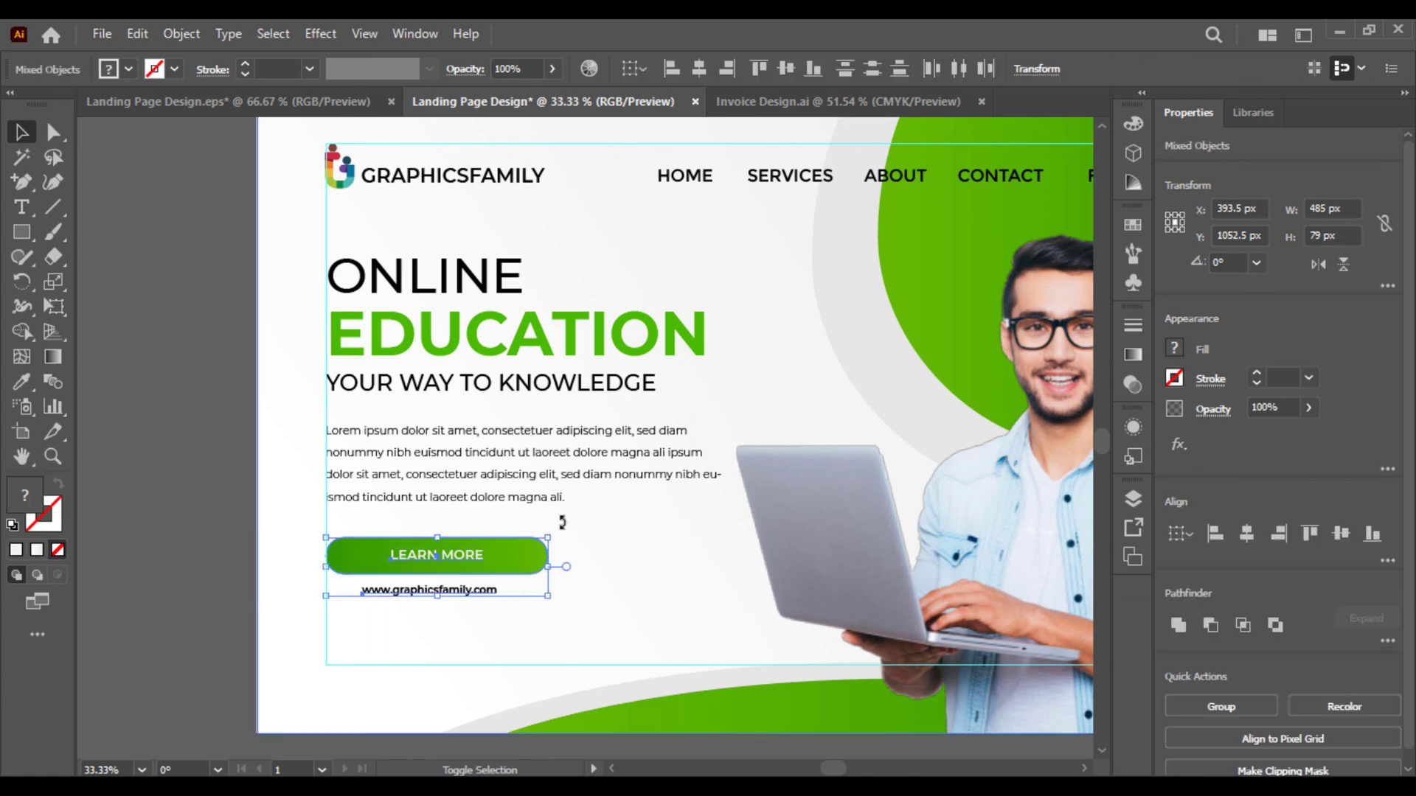
left_click(699, 69)
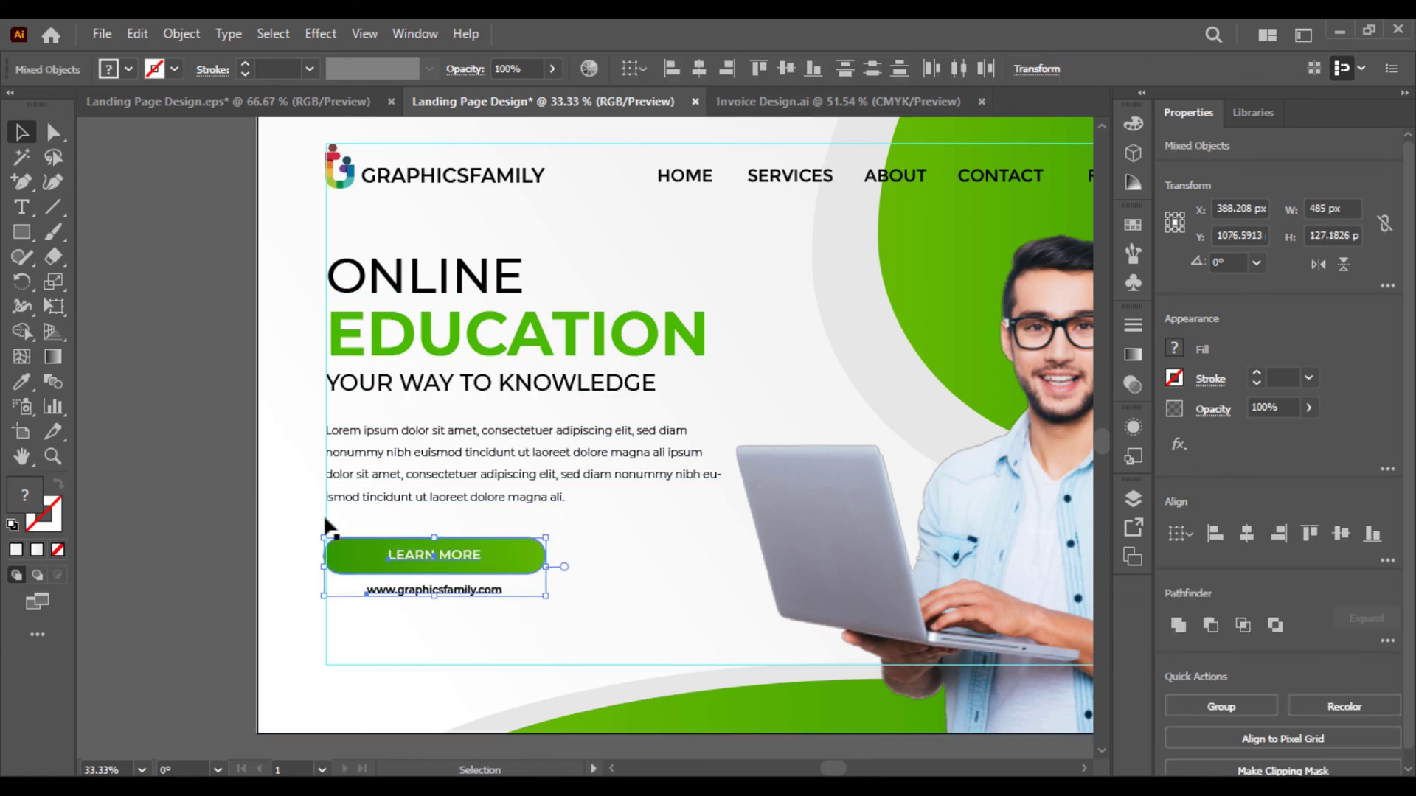
Move the pill, its text and the website address together back to the vertical margin guide, at about X 397.5 px, and deselect them
left_click_drag(408, 561, 418, 557)
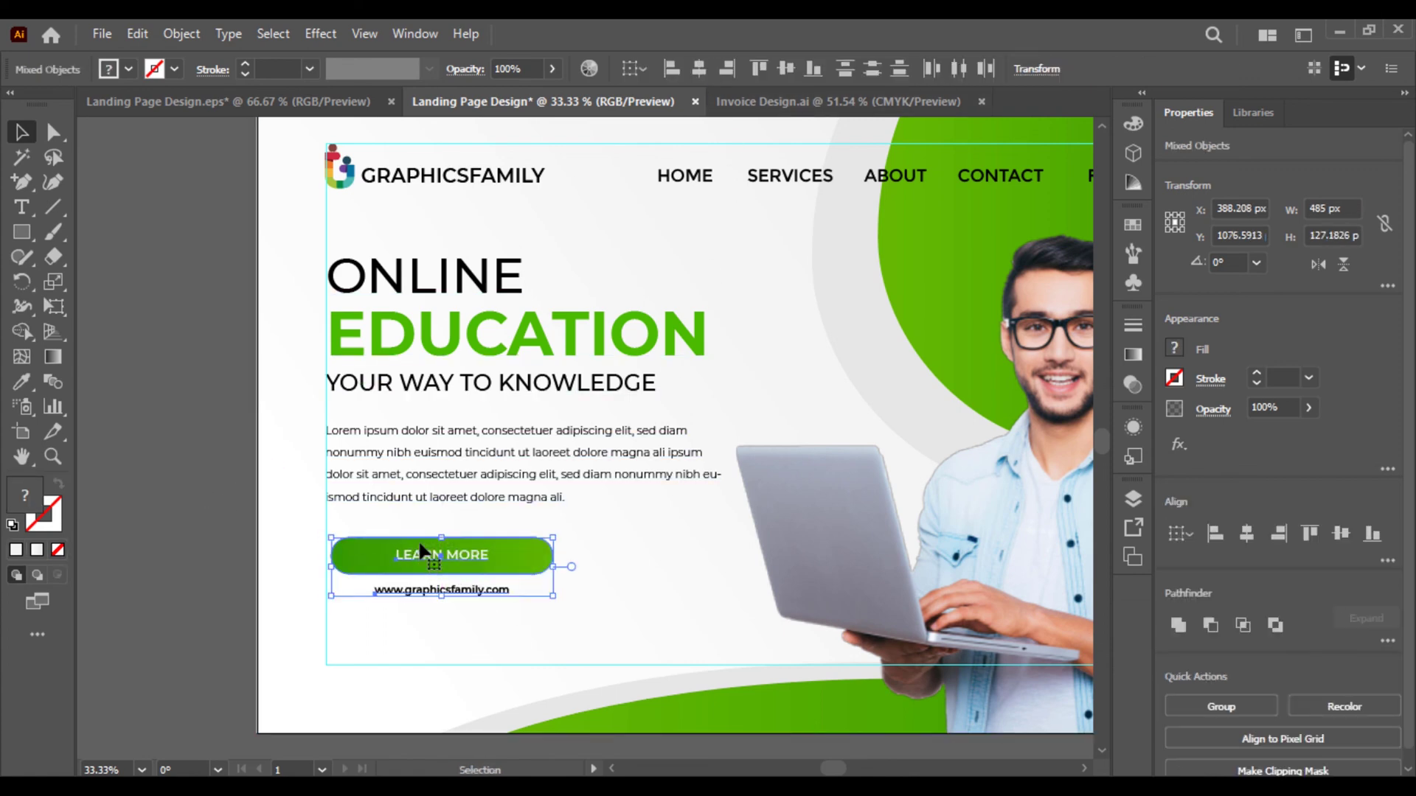
key("Left")
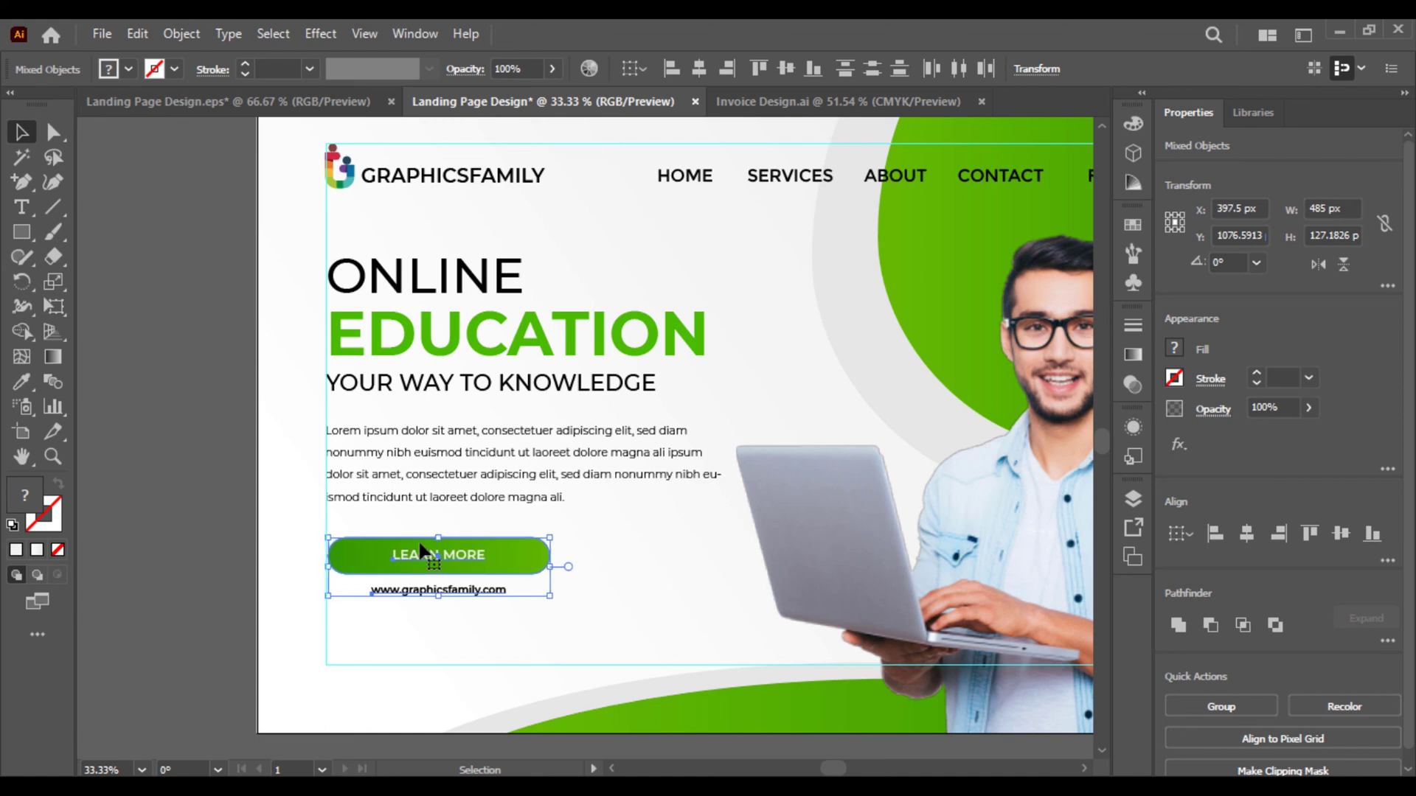
left_click(187, 440)
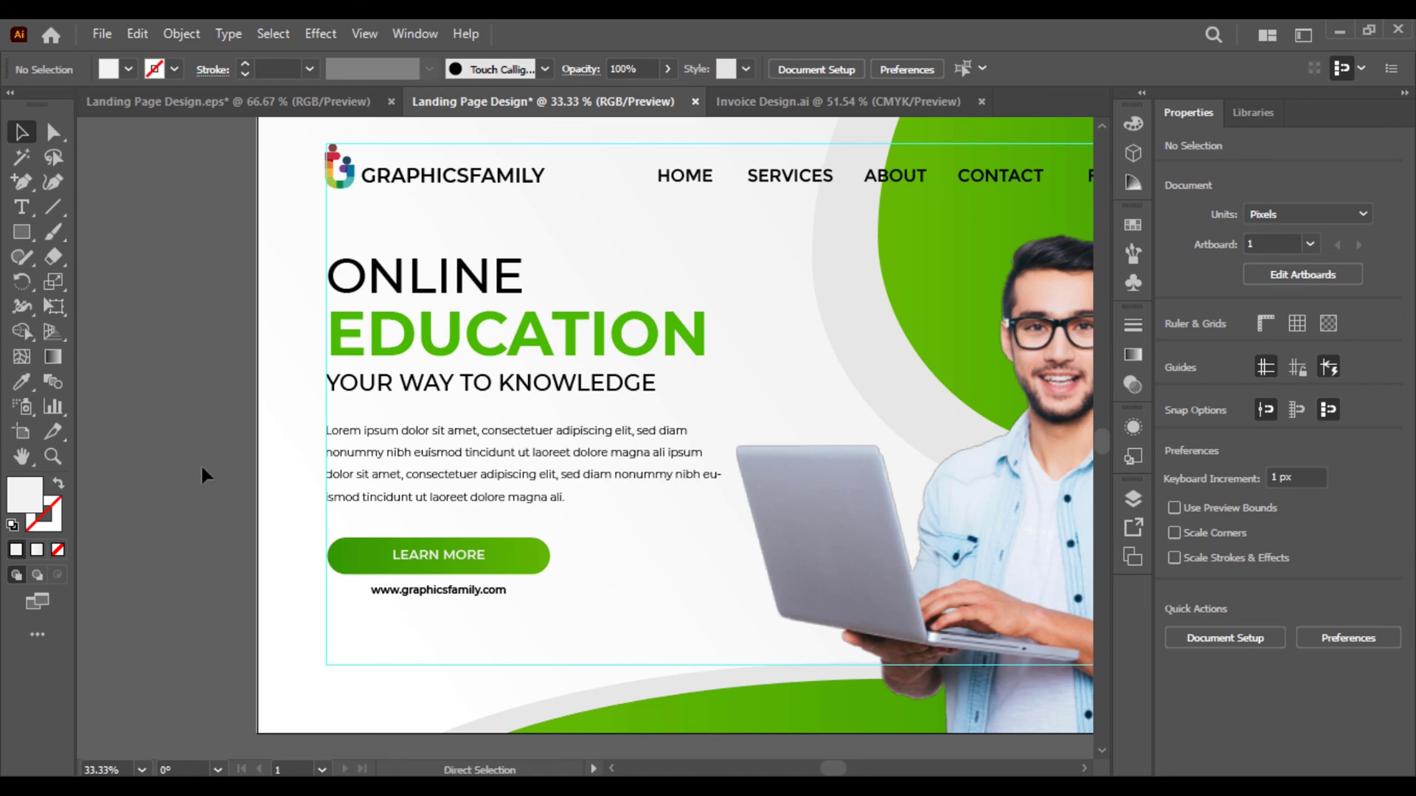
Hide the margin guides on the landing page
scroll(200, 463, "down", 1)
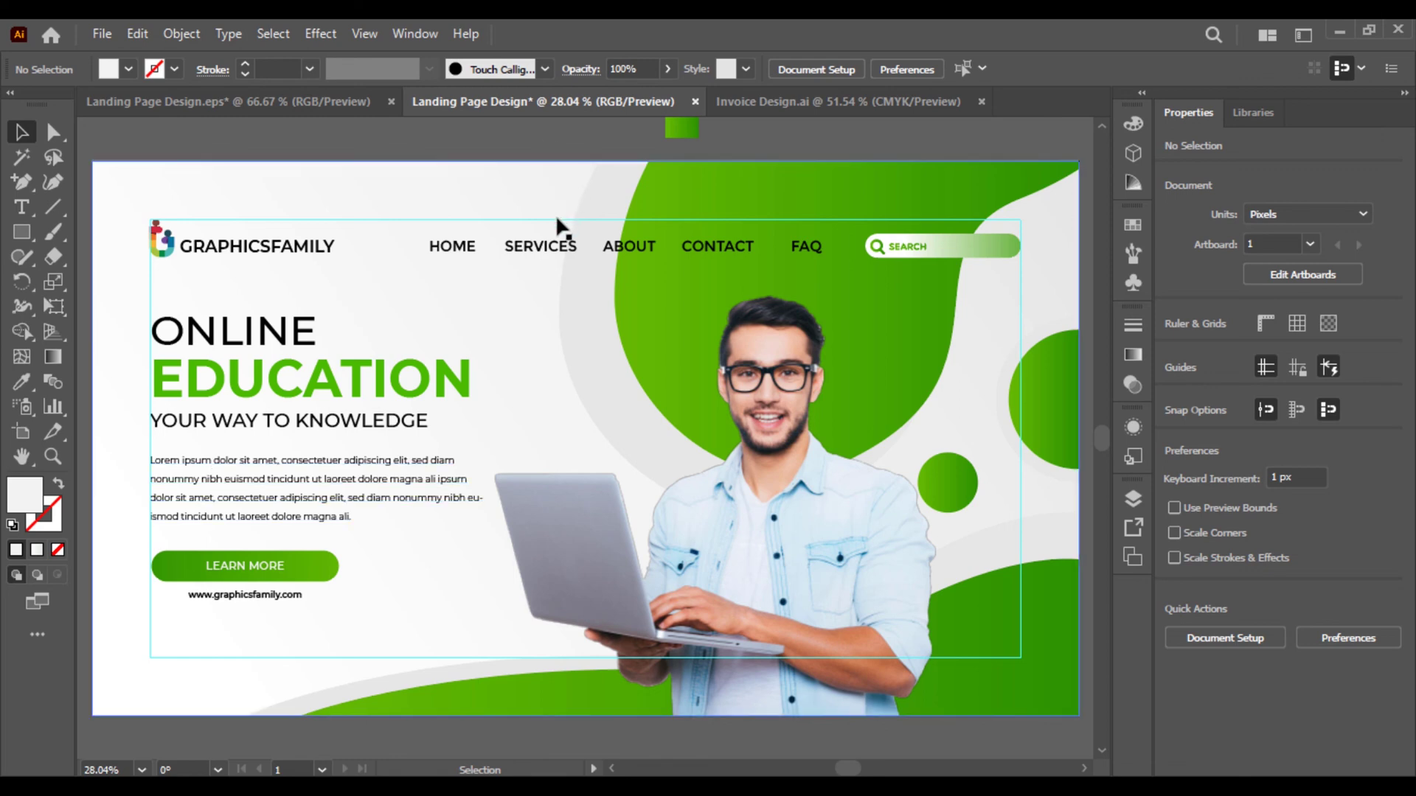
right_click(579, 203)
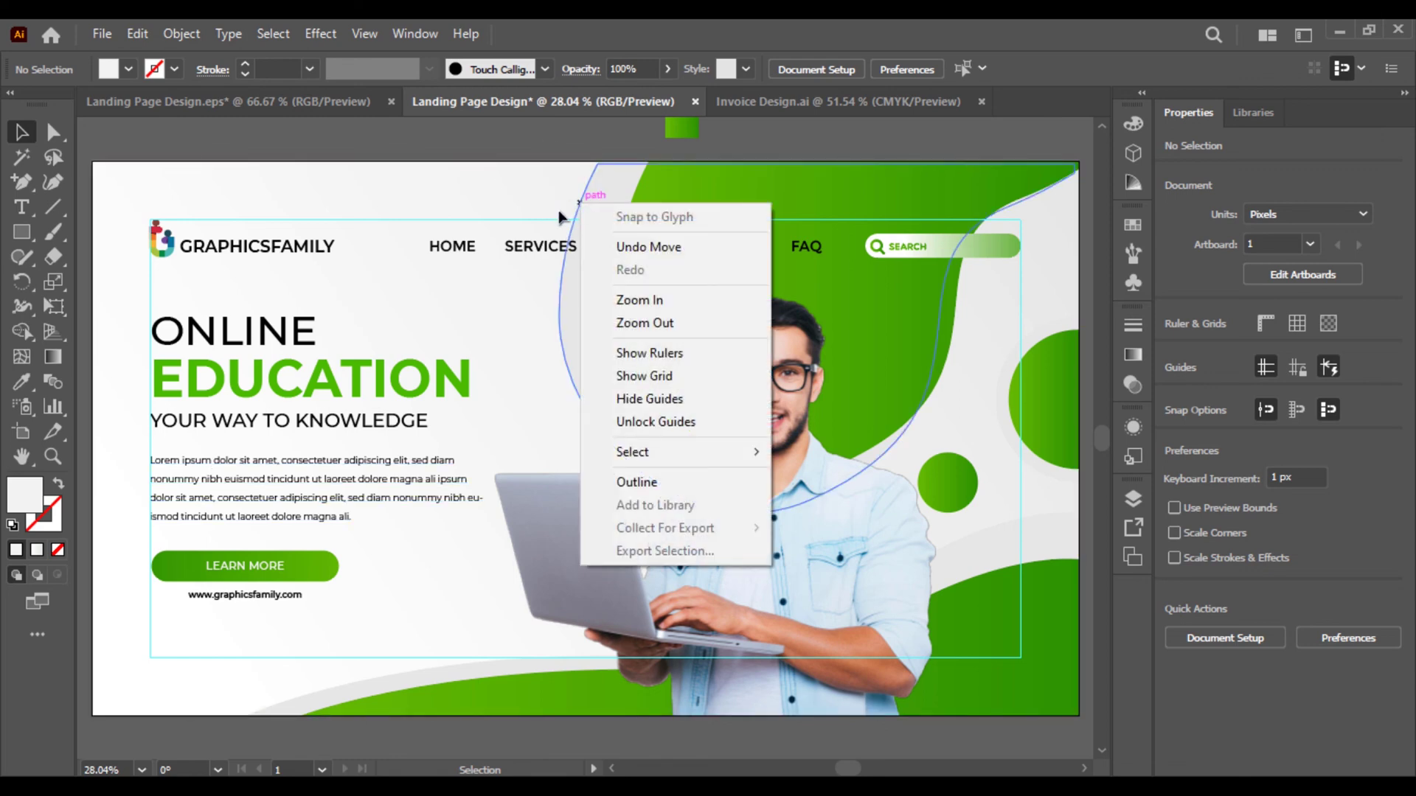
left_click(680, 399)
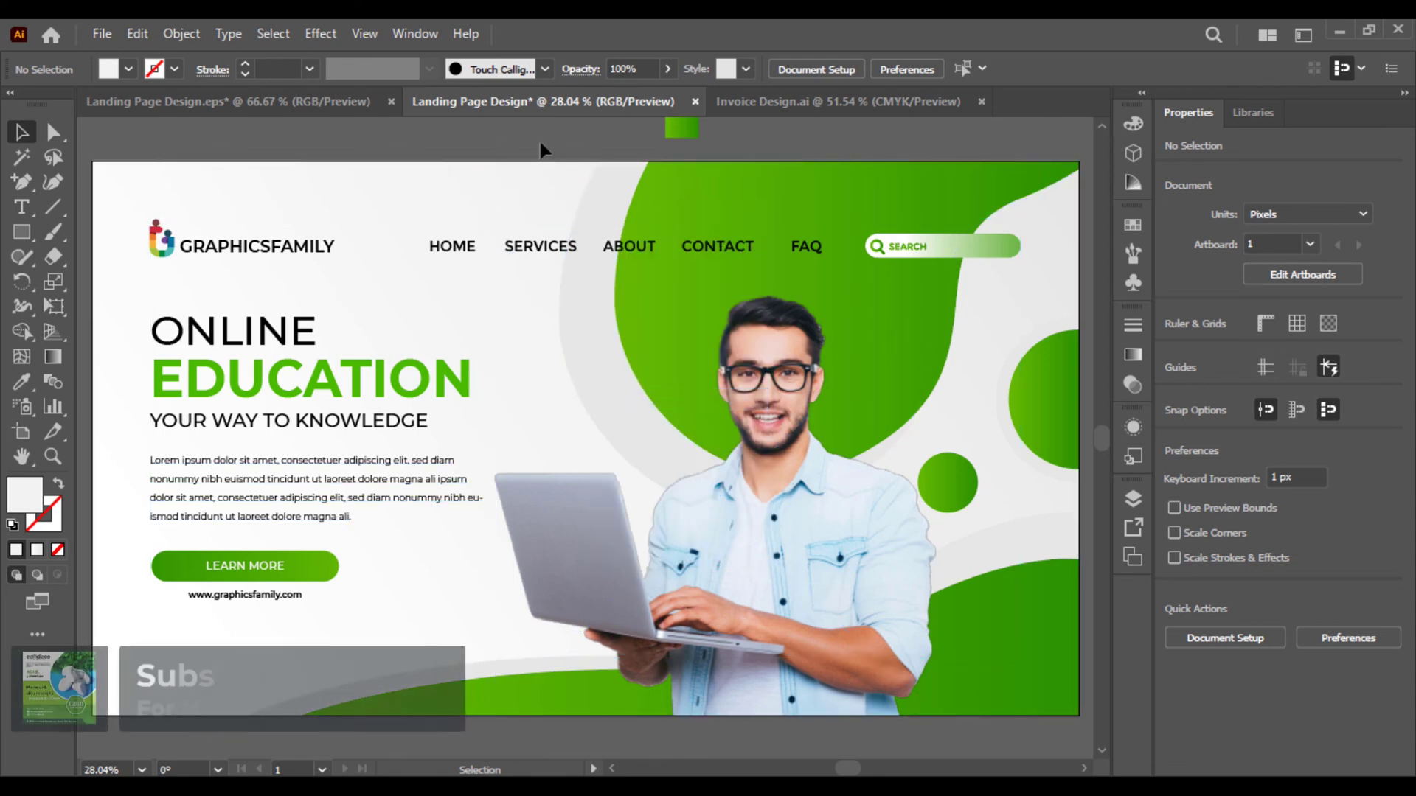
Delete the small green gradient square above the artboard, leaving the whole landing page in view
left_click(682, 128)
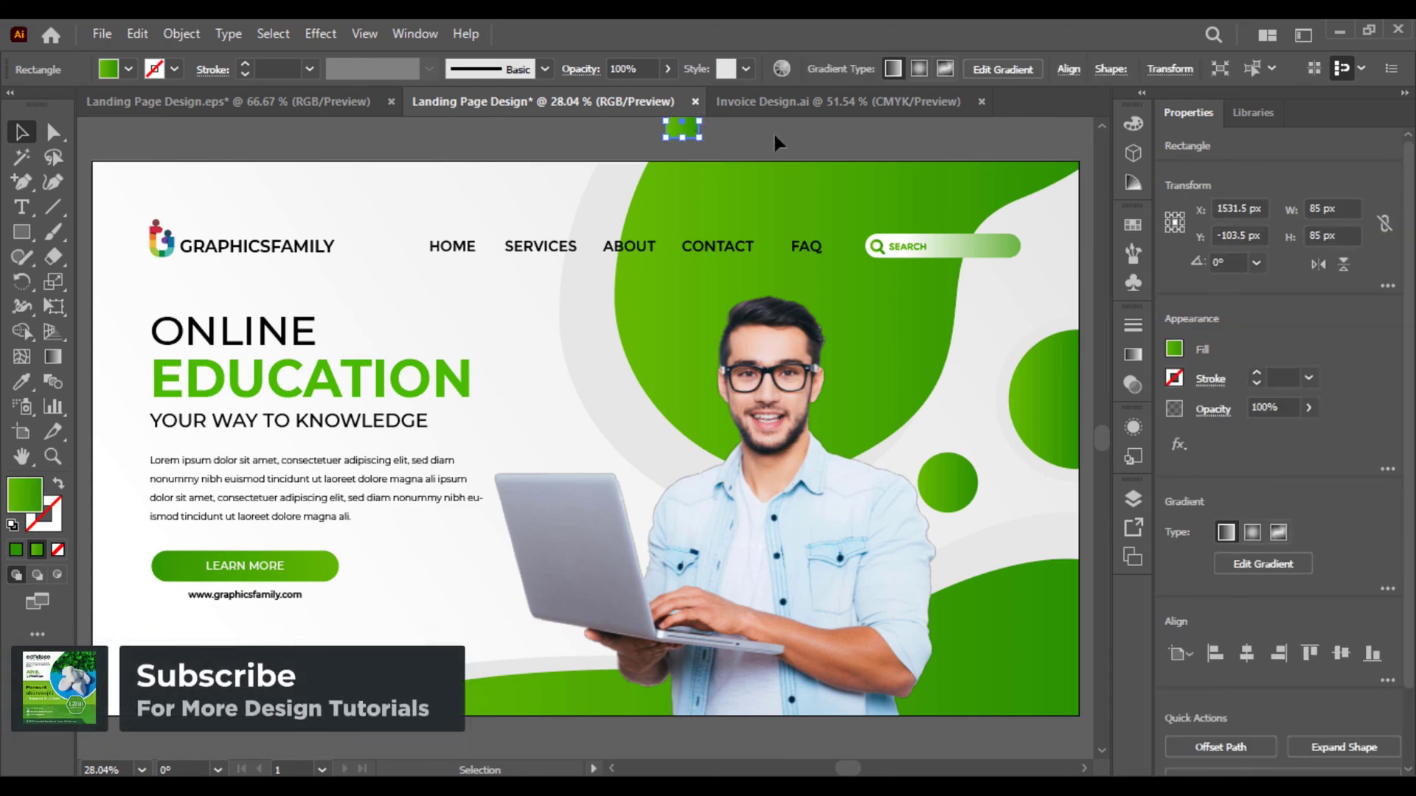
left_click(775, 138)
key("ctrl+minus")
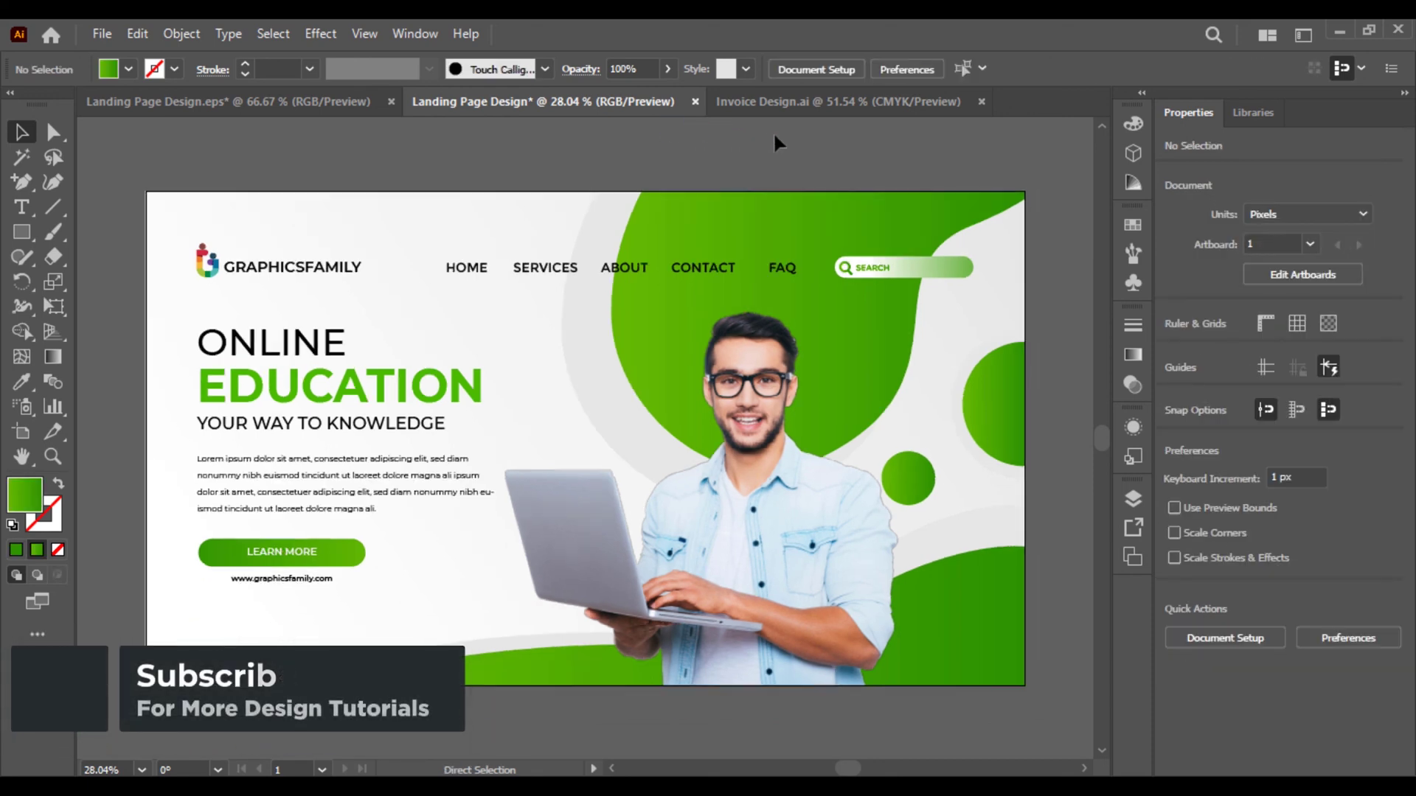
key("ctrl+minus")
key("ctrl+plus")
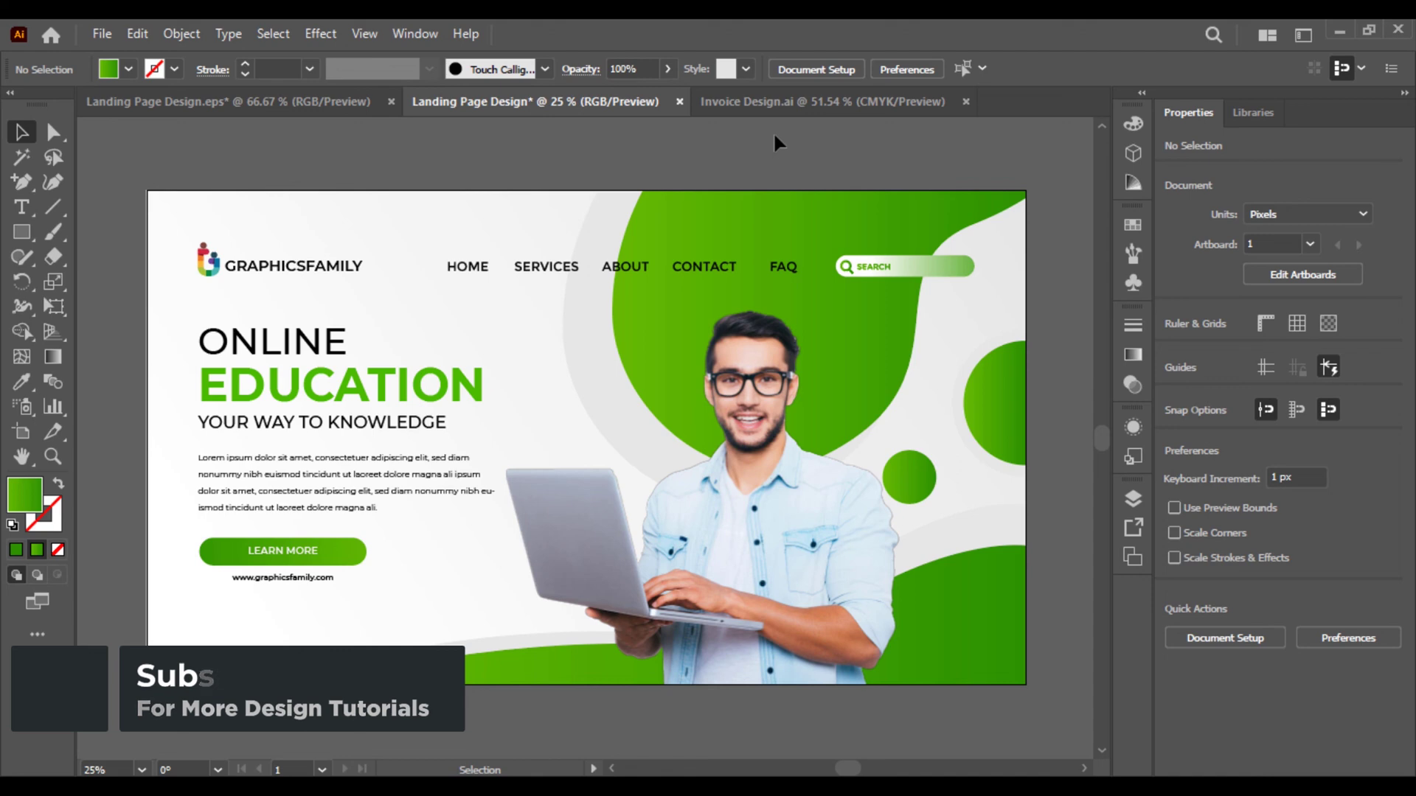